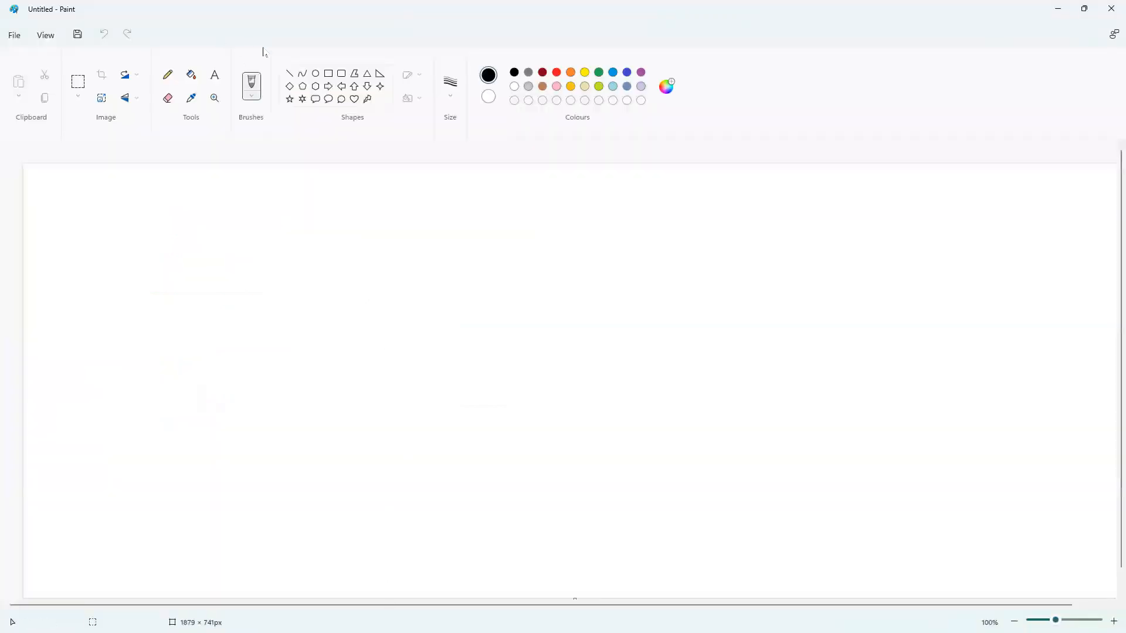
# Draw three nested rounded rectangles with thin turquoise outlines in the left half of the canvas.
pyautogui.click(341, 74)
pyautogui.click(450, 92)
pyautogui.click(452, 119)
pyautogui.click(613, 73)
pyautogui.moveTo(271, 299); pyautogui.dragTo(329, 346)
pyautogui.click(386, 313)
pyautogui.moveTo(248, 282)
pyautogui.mouseDown()
pyautogui.moveTo(316, 392)
pyautogui.moveTo(355, 386)
pyautogui.mouseUp()
pyautogui.click(234, 249)
pyautogui.moveTo(200, 246)
pyautogui.mouseDown()
pyautogui.moveTo(257, 390)
pyautogui.moveTo(398, 422)
pyautogui.mouseUp()
pyautogui.click(510, 444)
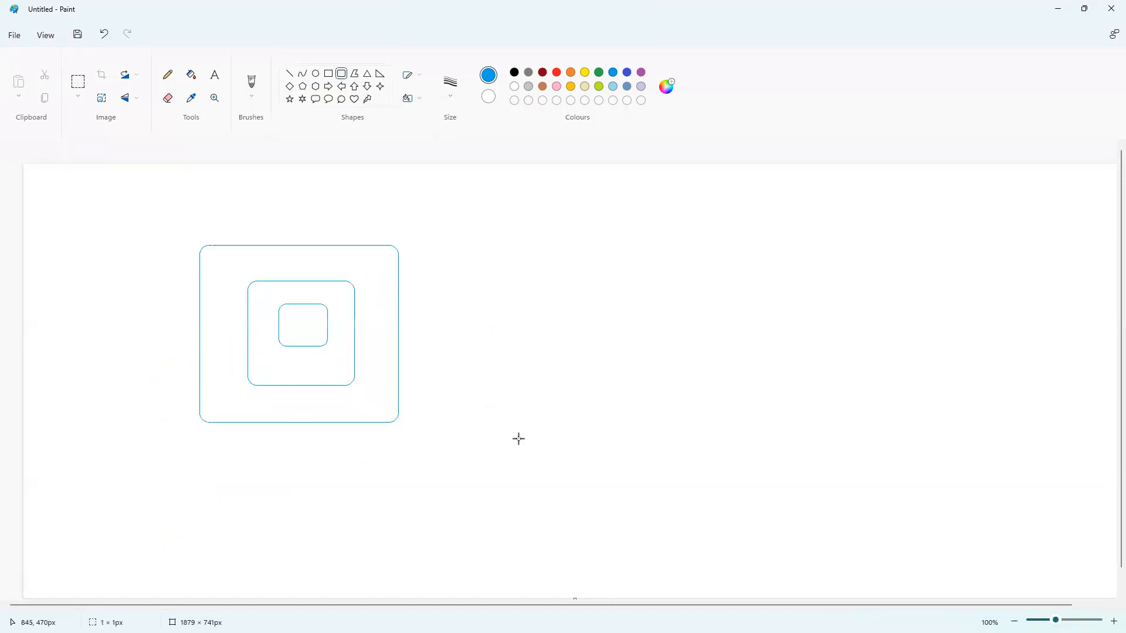
# Sketch a computer below and left of the nested rectangles from a small turquoise rounded rectangle with a flat diamond beneath it.
pyautogui.moveTo(62, 472); pyautogui.dragTo(102, 504)
pyautogui.click(191, 98)
pyautogui.click(290, 86)
pyautogui.moveTo(94, 501); pyautogui.dragTo(66, 518)
pyautogui.click(157, 508)
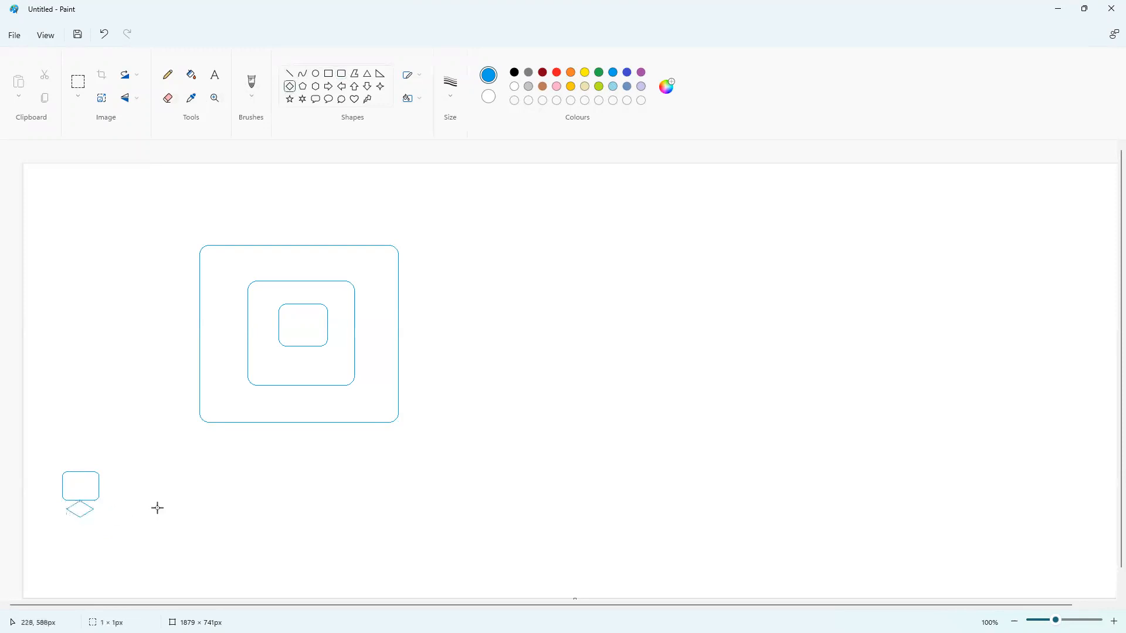
# Draw an orange rounded rectangle overlapping the lower-left corner of the largest turquoise rectangle.
pyautogui.click(571, 74)
pyautogui.moveTo(154, 367); pyautogui.dragTo(235, 463)
pyautogui.hotkey('ctrl', 'z')
pyautogui.click(342, 74)
pyautogui.moveTo(169, 377); pyautogui.dragTo(228, 459)
# Add orange text labels "VPN Gateway" beside the orange rectangle and "user PC" below the computer sketch.
pyautogui.click(214, 75)
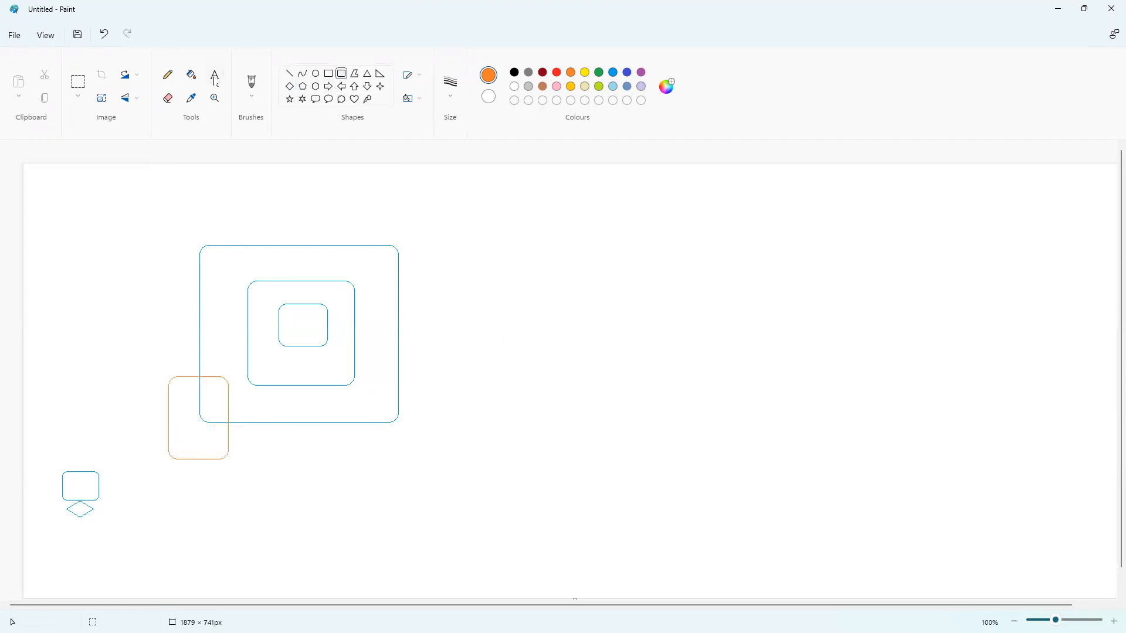
pyautogui.click(198, 443)
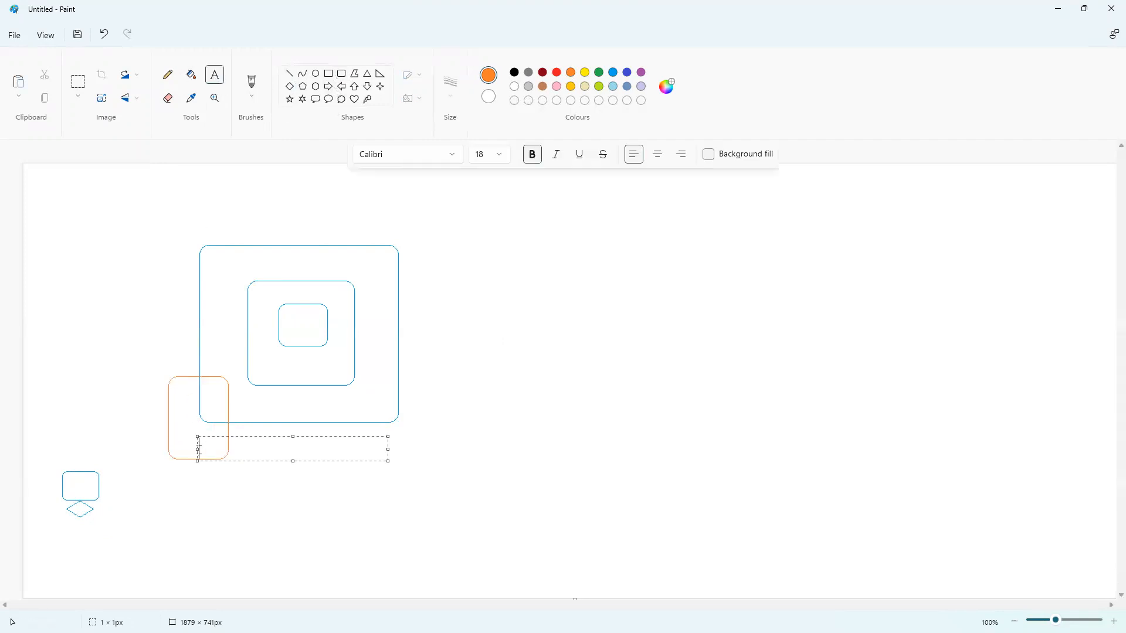
pyautogui.write('VPN Gateway')
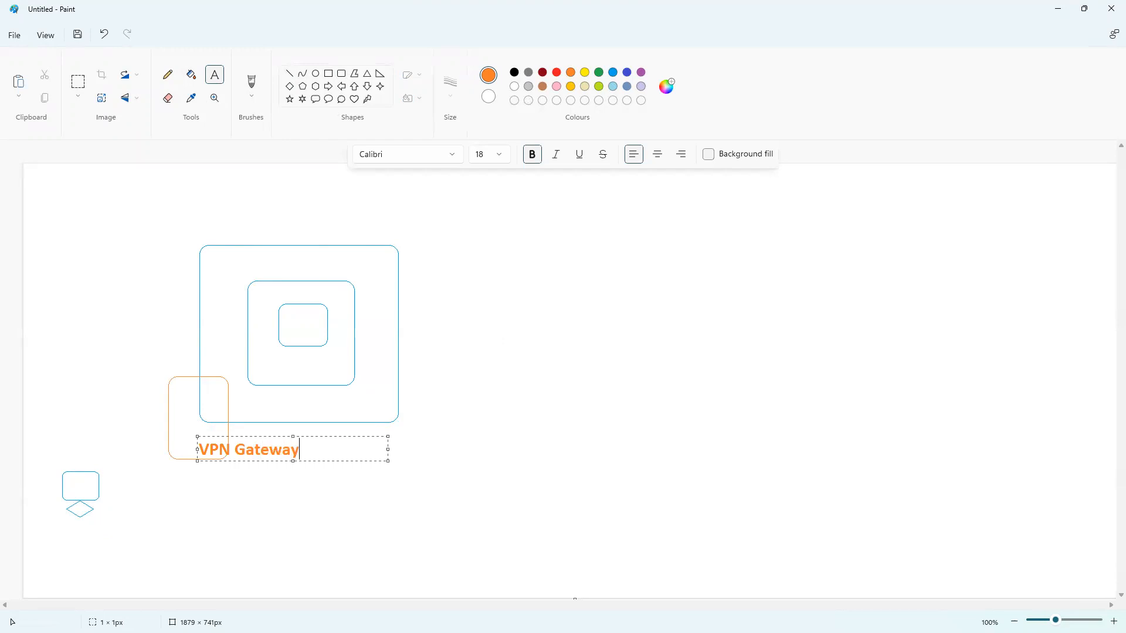
pyautogui.click(90, 530)
pyautogui.write('user PC')
# Label the outer turquoise rectangle "PROD-VNET" and the middle one "Subnet" along their top edges.
pyautogui.click(309, 265)
pyautogui.click(316, 239)
pyautogui.write('P')
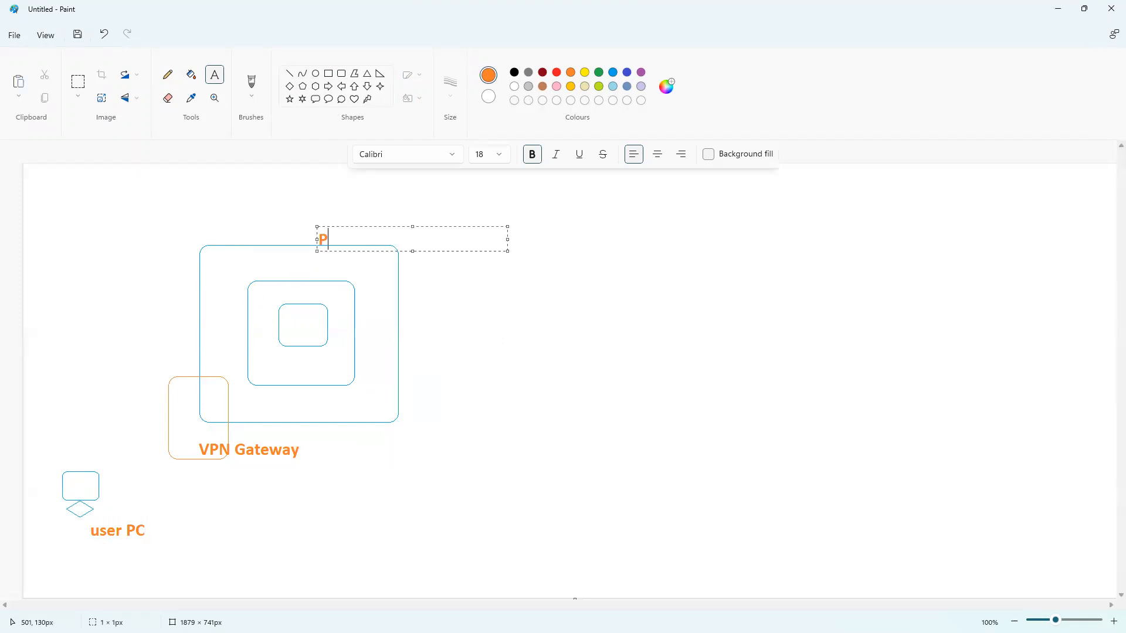
pyautogui.write('ROD-VNET')
pyautogui.click(305, 305)
pyautogui.click(309, 273)
pyautogui.write('Subnet')
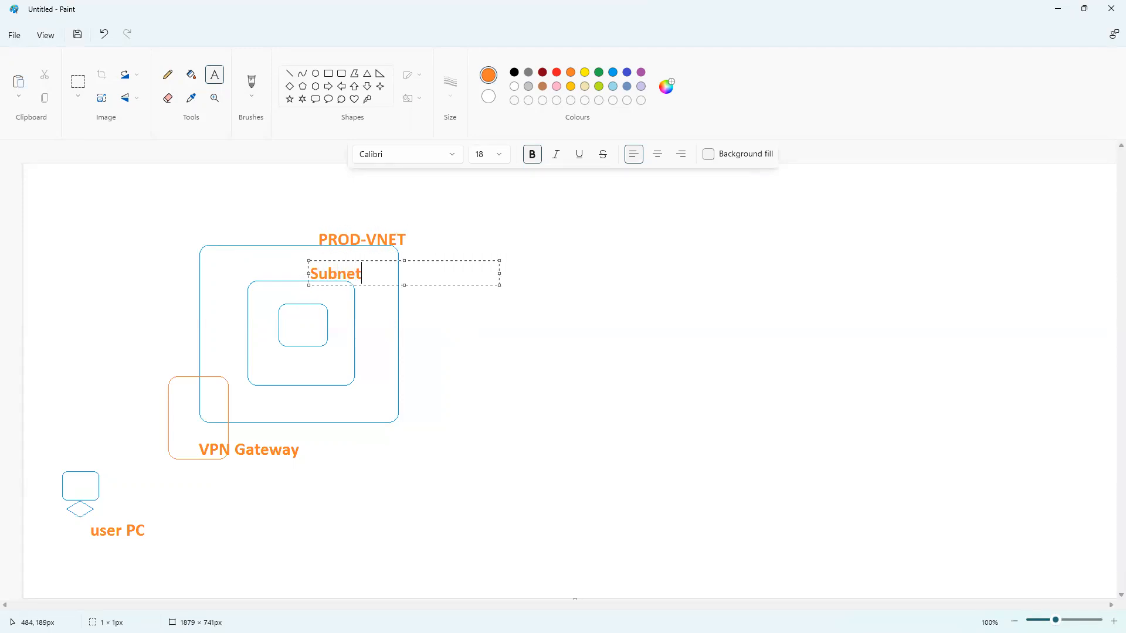
# Label the innermost turquoise rectangle "AppVM".
pyautogui.click(284, 326)
pyautogui.click(284, 326)
pyautogui.write('AppVM')
pyautogui.click(192, 304)
# Connect the user PC to the VPN gateway rectangle with an orange straight line and label it "SSTP".
pyautogui.click(290, 75)
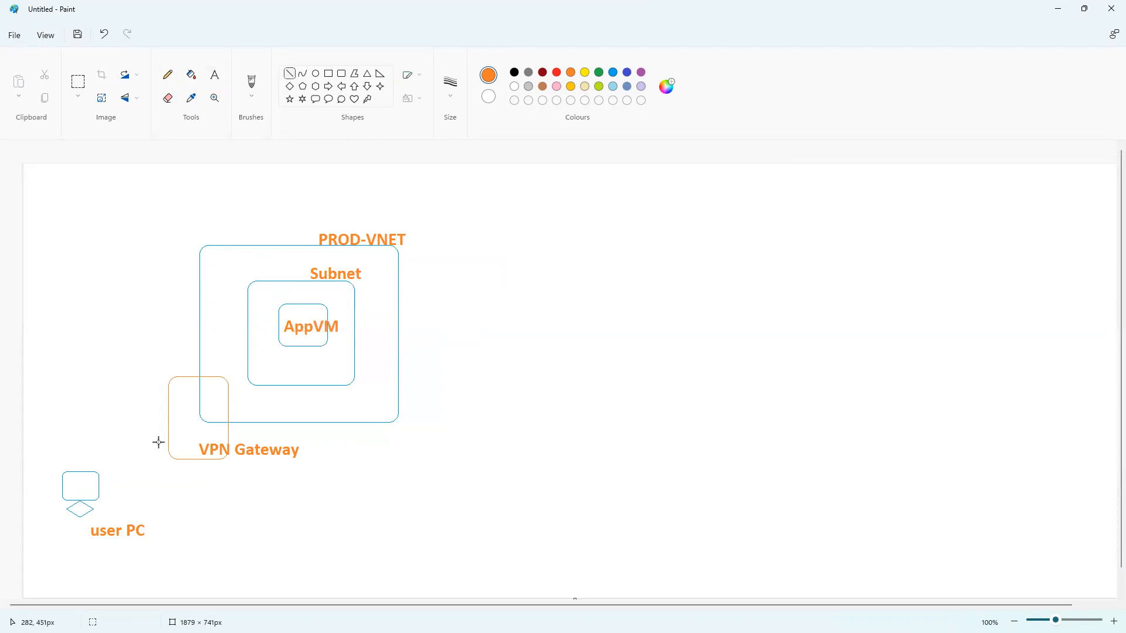
pyautogui.moveTo(94, 476); pyautogui.dragTo(174, 437)
pyautogui.click(167, 98)
pyautogui.click(214, 76)
pyautogui.click(106, 446)
pyautogui.write('SSTP')
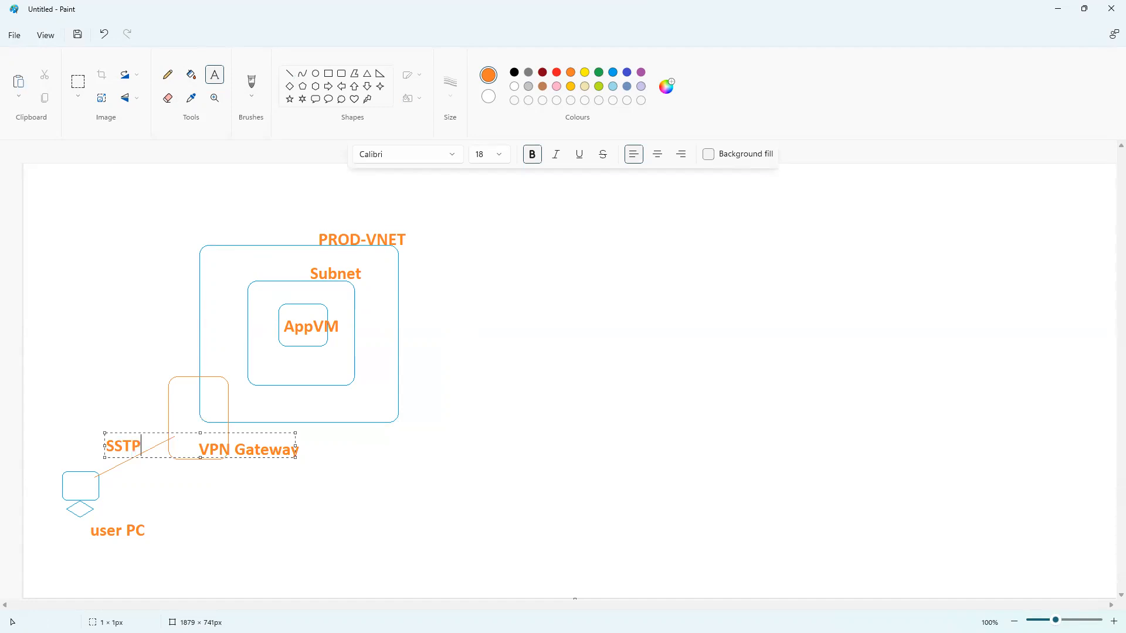
pyautogui.click(151, 430)
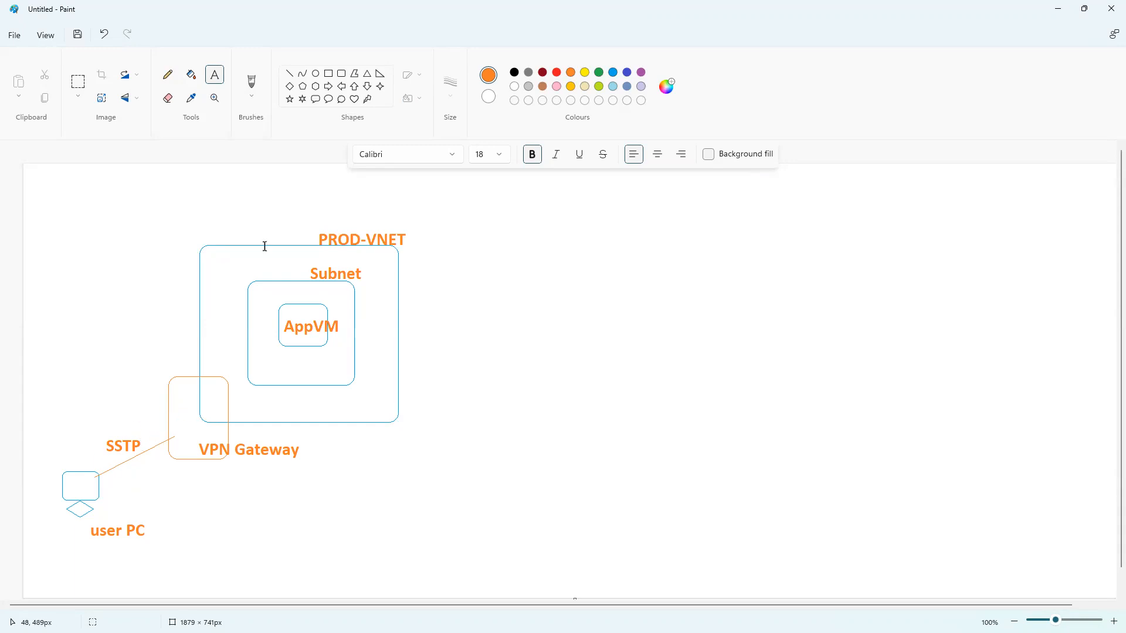
# Draw a second set of three nested turquoise rounded rectangles right of PROD-VNET, the outer one about 351 × 313 px.
pyautogui.click(342, 73)
pyautogui.click(613, 72)
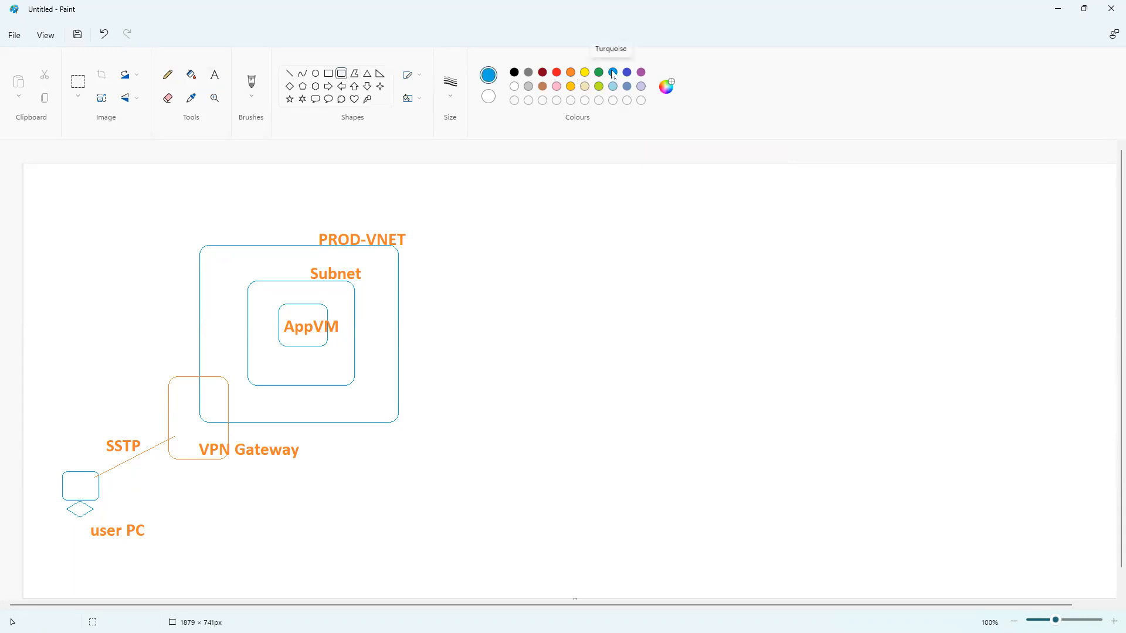
pyautogui.moveTo(651, 273); pyautogui.dragTo(703, 325)
pyautogui.moveTo(626, 259); pyautogui.dragTo(737, 352)
pyautogui.moveTo(586, 220); pyautogui.dragTo(792, 403)
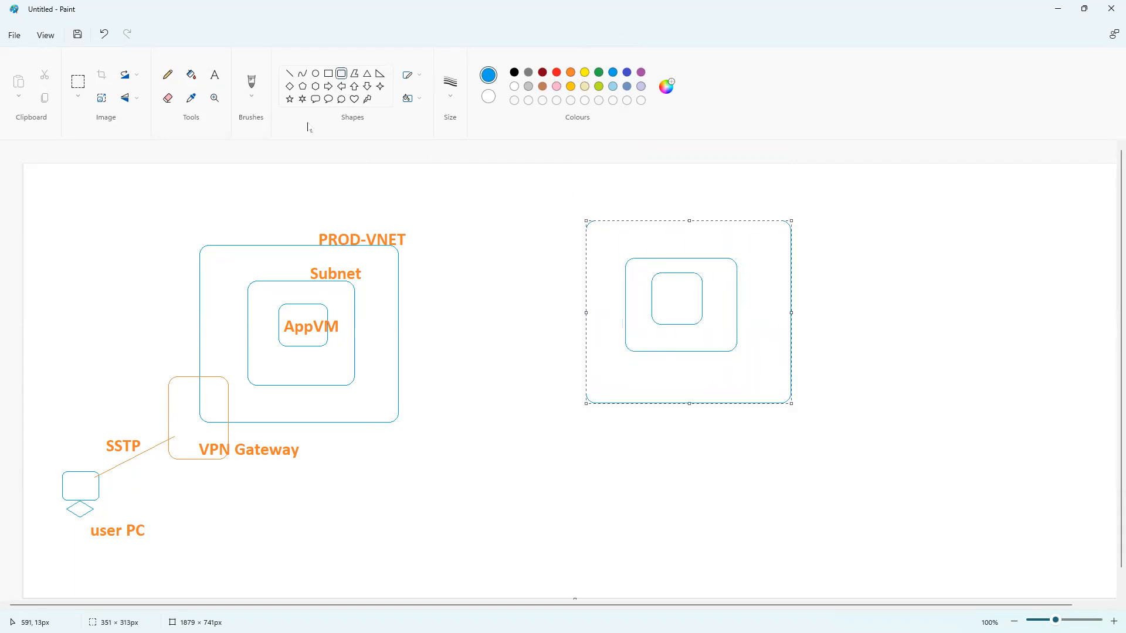
# Add the turquoise label "DEV-VNET" above the outer rectangle of the second nested set.
pyautogui.click(214, 74)
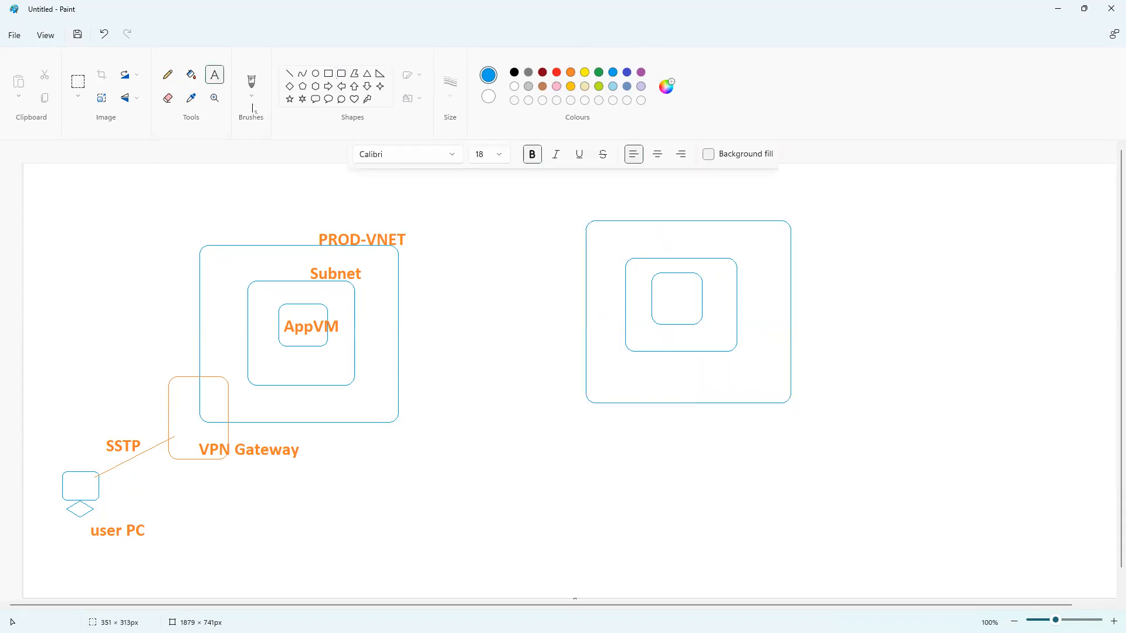
pyautogui.click(634, 207)
pyautogui.write('PROD-VNET')
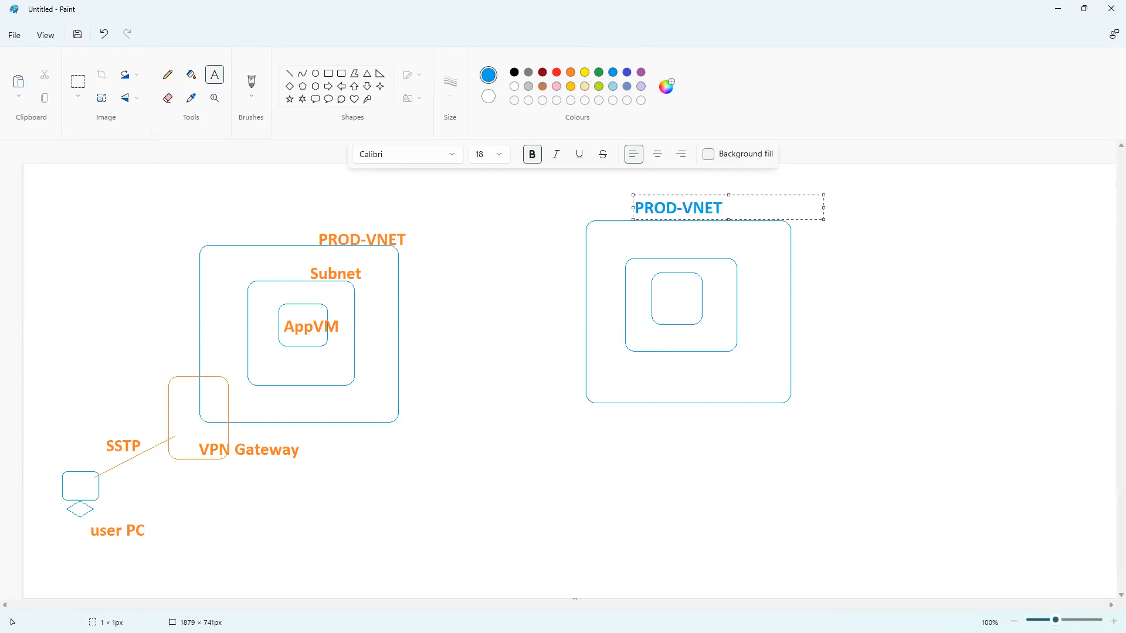
pyautogui.hotkey('ctrl', 'a')
pyautogui.write('DEV-VNET')
pyautogui.click(637, 248)
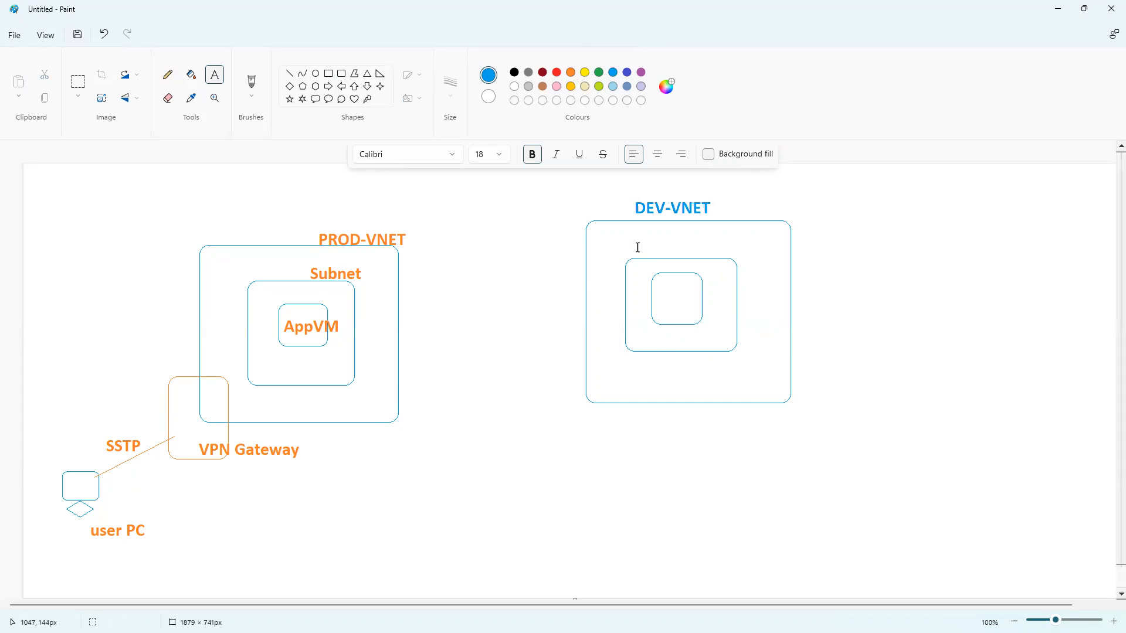
# Label the middle rectangle of DEV-VNET "DB-SUBNET" and its innermost rectangle "DB".
pyautogui.click(644, 246)
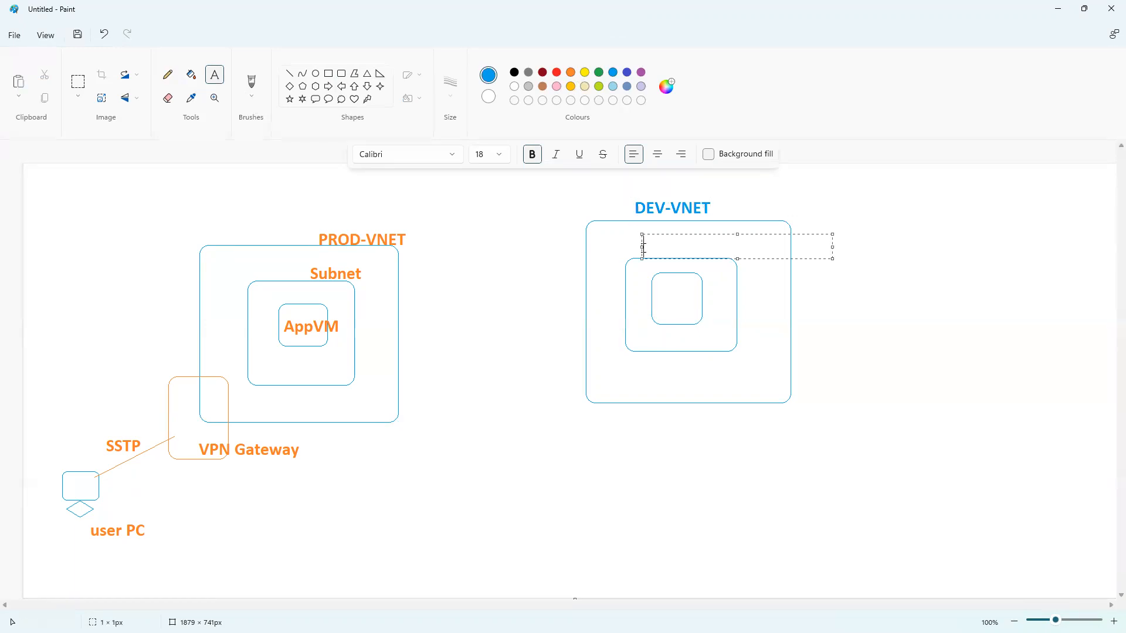
pyautogui.write('DEV')
pyautogui.press('BackSpace')
pyautogui.press('BackSpace')
pyautogui.write('B-SUBNET')
pyautogui.click(662, 294)
pyautogui.click(662, 295)
pyautogui.write('DB')
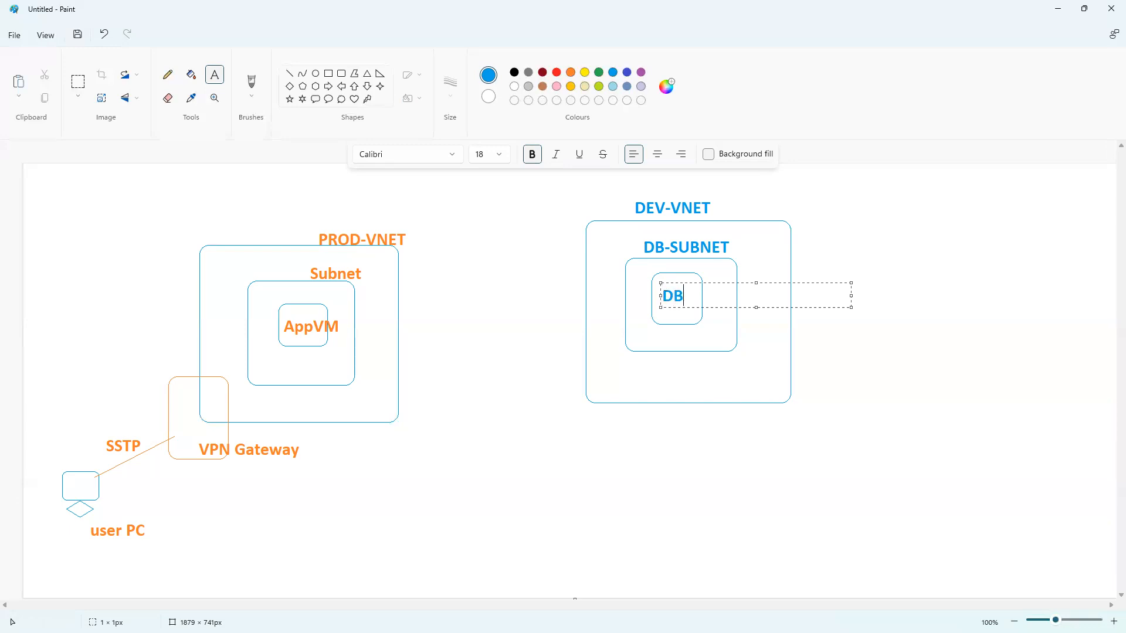
pyautogui.click(358, 330)
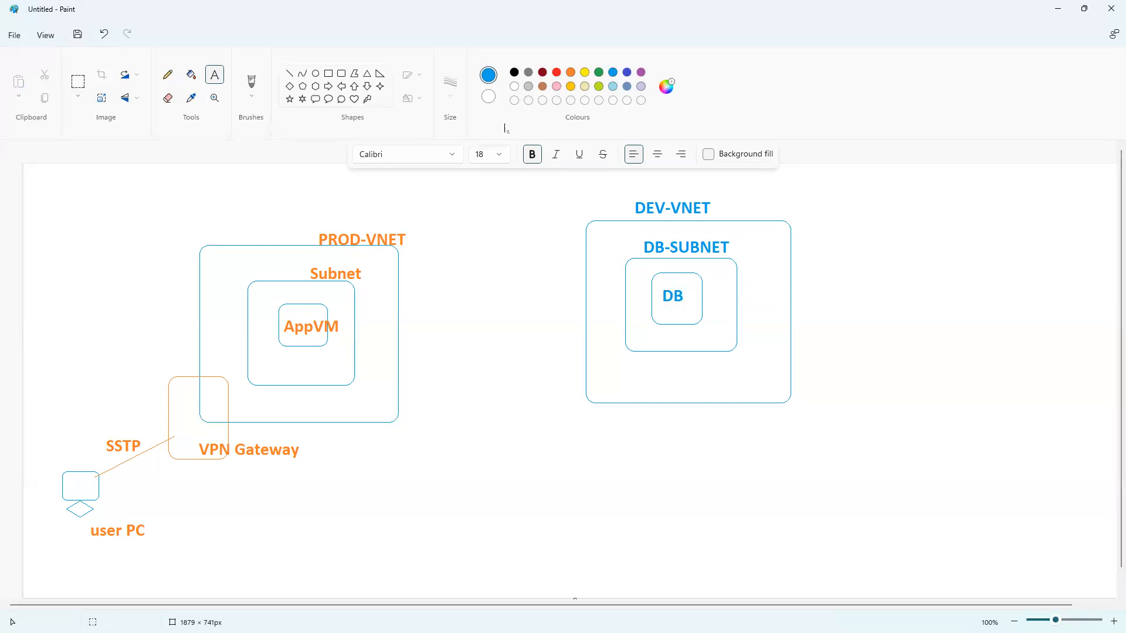
# Draw a tiny orange rounded rectangle in the upper-left corner of PROD-VNET's subnet and label it "DB".
pyautogui.click(571, 73)
pyautogui.click(340, 73)
pyautogui.moveTo(254, 289); pyautogui.dragTo(272, 304)
pyautogui.click(272, 209)
pyautogui.click(214, 74)
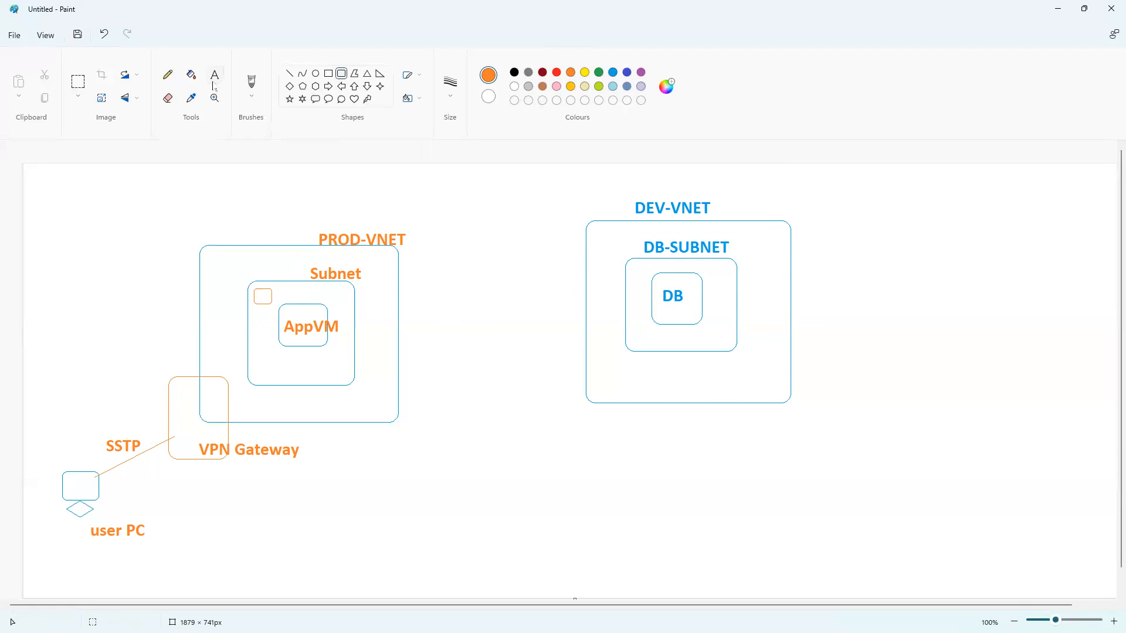
pyautogui.click(272, 286)
pyautogui.write('DB')
pyautogui.click(549, 240)
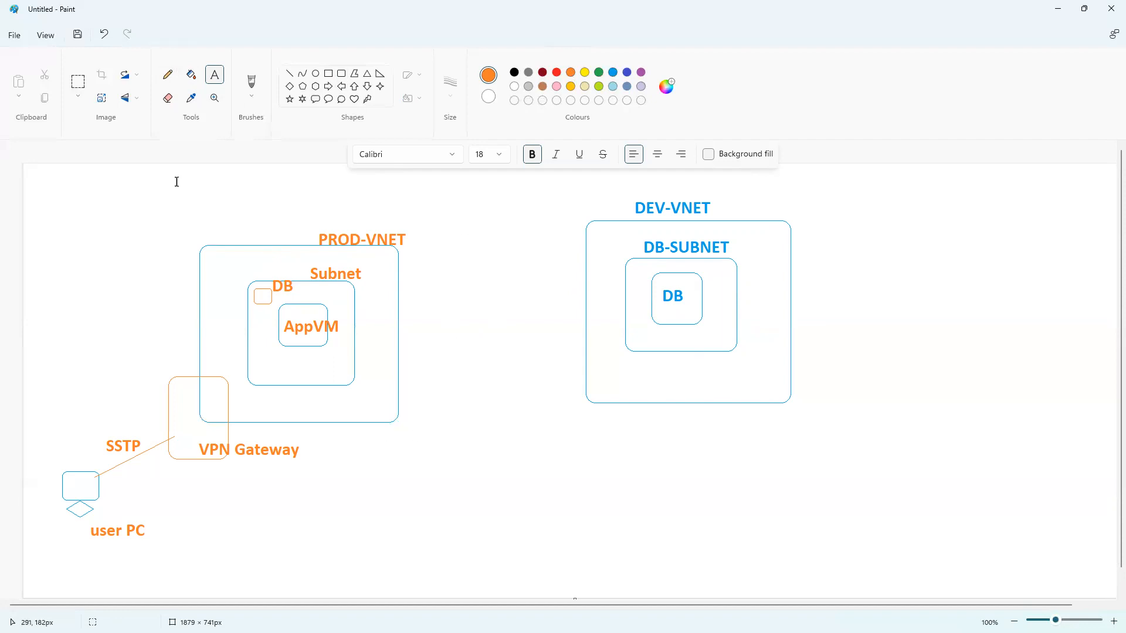
# Enclose both VNets in one large orange rounded rectangle and label its top edge "east us".
pyautogui.click(341, 74)
pyautogui.moveTo(160, 198); pyautogui.dragTo(826, 467)
pyautogui.moveTo(494, 199); pyautogui.dragTo(493, 190)
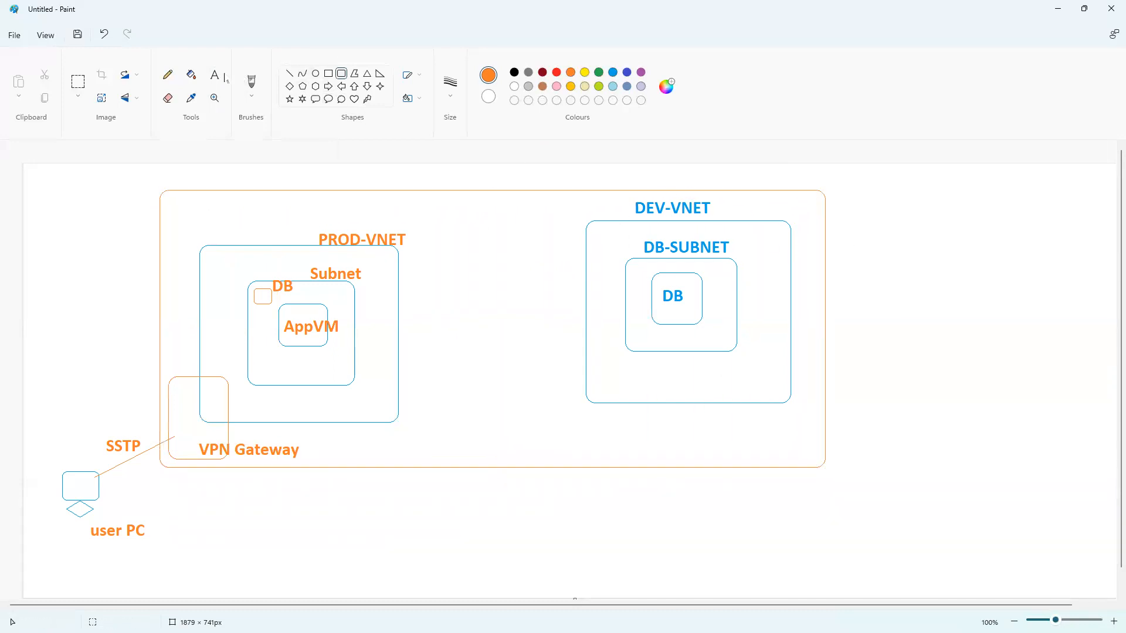
pyautogui.click(216, 76)
pyautogui.click(449, 183)
pyautogui.write('easrt')
pyautogui.press('BackSpace')
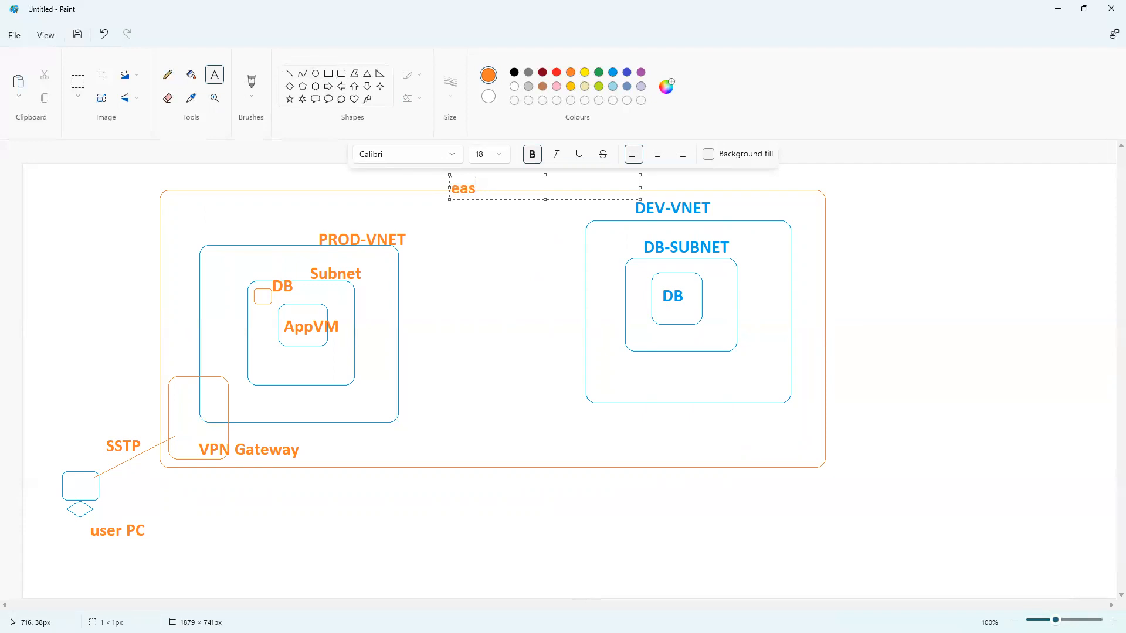
pyautogui.press('BackSpace')
pyautogui.write('t us')
pyautogui.click(462, 232)
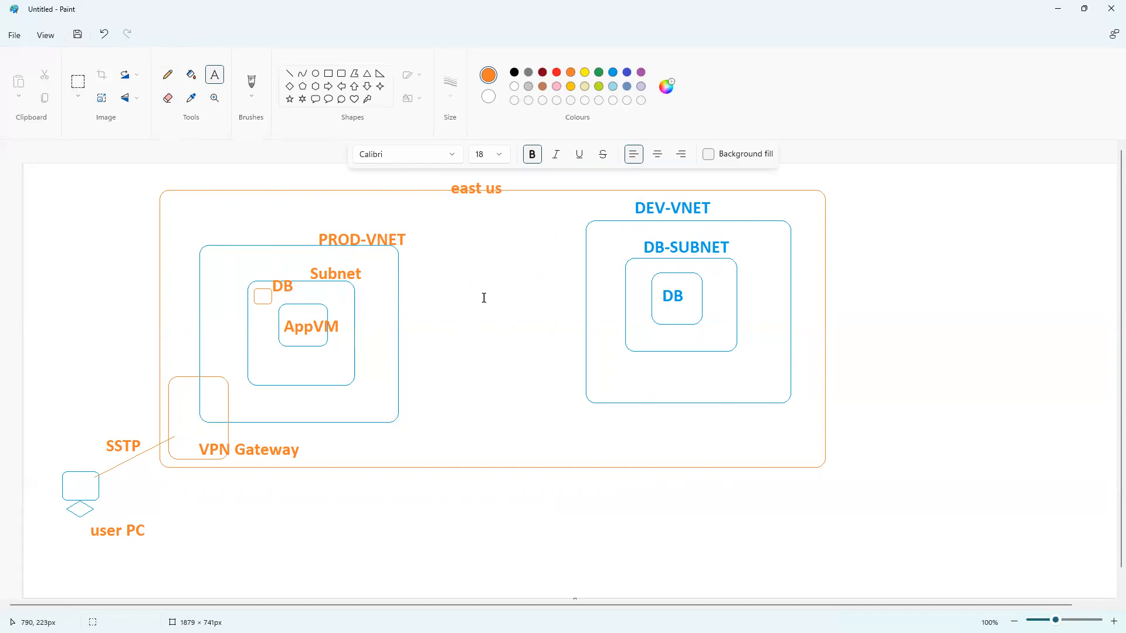
# Add the orange address labels "10" beside PROD-VNET and "172" beside DEV-VNET.
pyautogui.click(410, 258)
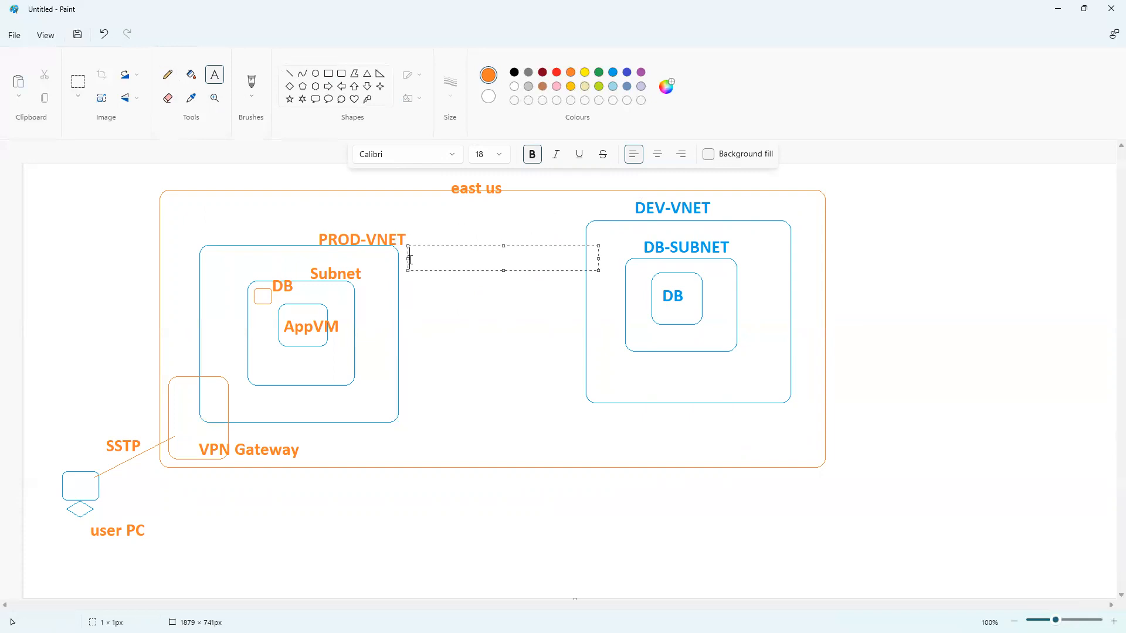
pyautogui.write('10')
pyautogui.click(821, 267)
pyautogui.click(553, 216)
pyautogui.write('172')
pyautogui.click(523, 316)
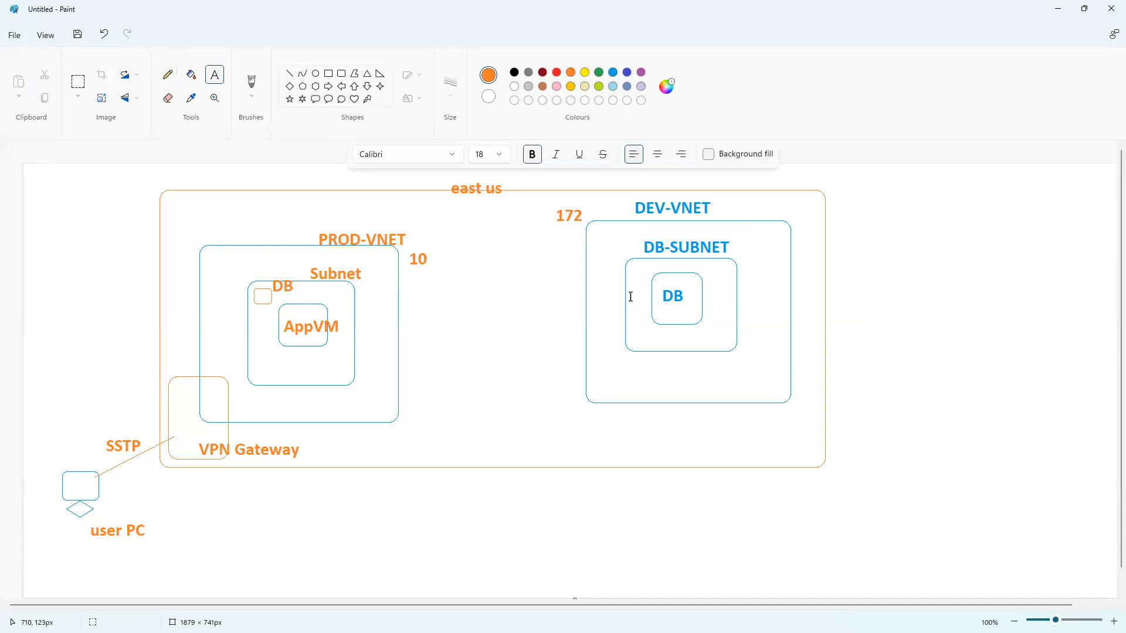
# Draw tall orange rounded rectangles on the facing sides of both VNets and a narrow horizontal one linking them.
pyautogui.click(342, 73)
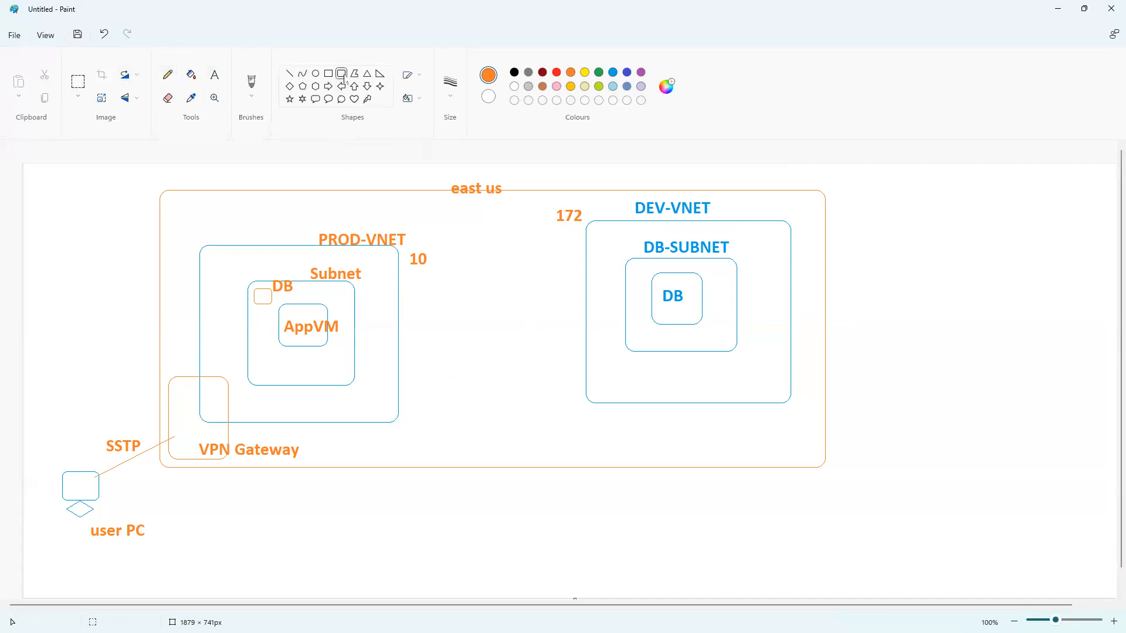
pyautogui.click(449, 82)
pyautogui.click(464, 124)
pyautogui.moveTo(390, 235); pyautogui.dragTo(432, 445)
pyautogui.moveTo(570, 215); pyautogui.dragTo(607, 418)
pyautogui.moveTo(417, 318); pyautogui.dragTo(580, 334)
# Pencil orange tick marks at the tall rectangles beside PROD-VNET and DEV-VNET.
pyautogui.click(168, 76)
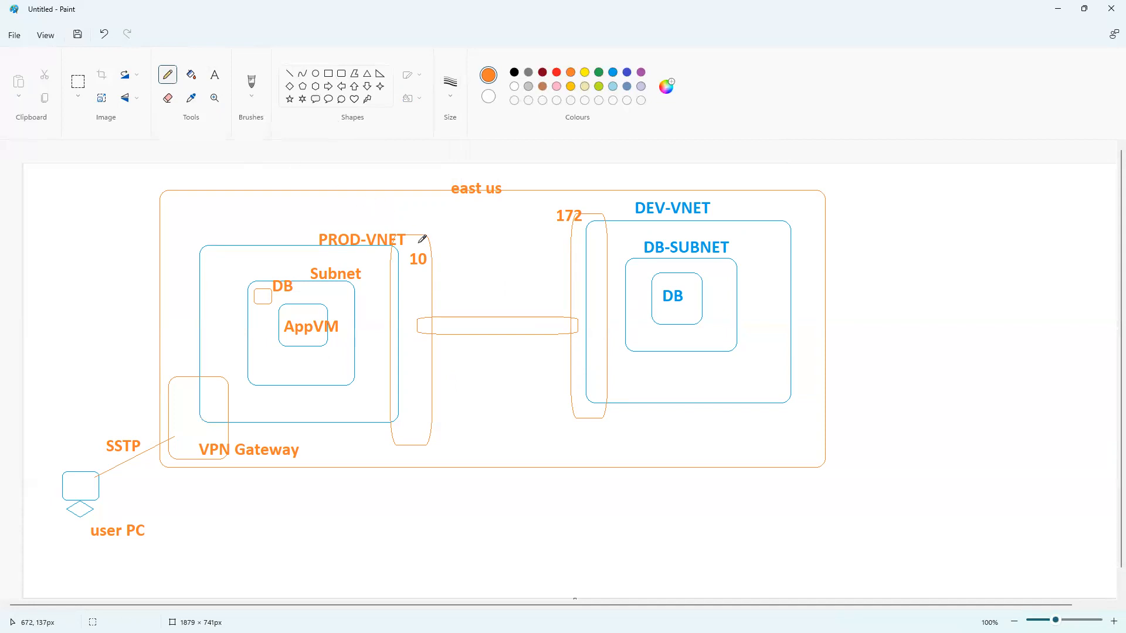
pyautogui.moveTo(416, 242); pyautogui.dragTo(439, 226)
pyautogui.moveTo(433, 290); pyautogui.dragTo(442, 274)
pyautogui.moveTo(564, 278); pyautogui.dragTo(577, 280)
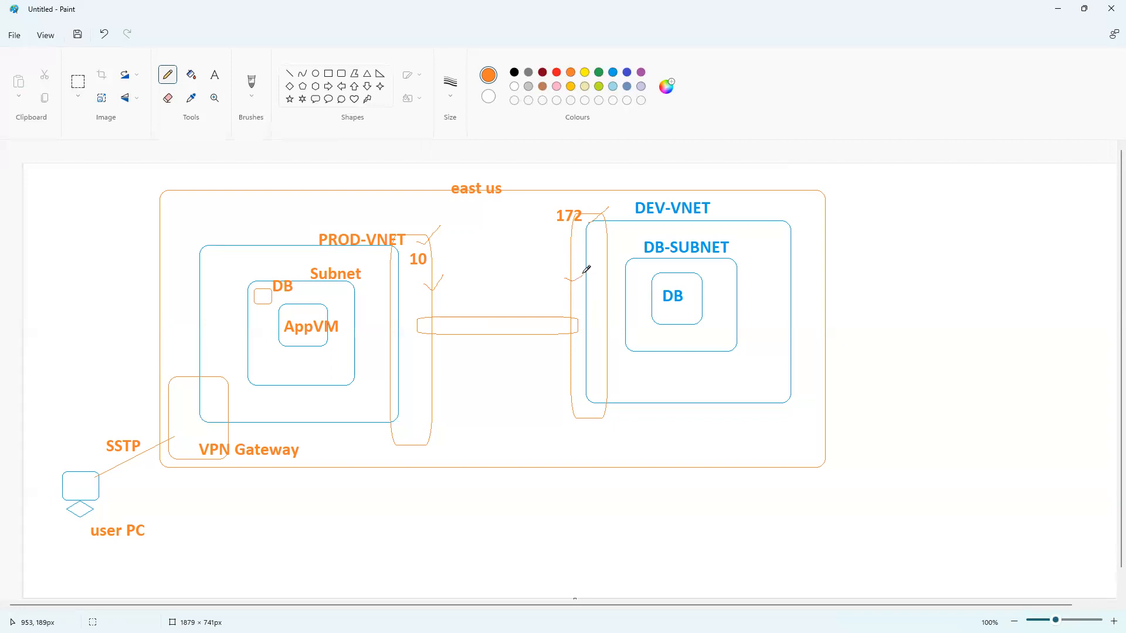
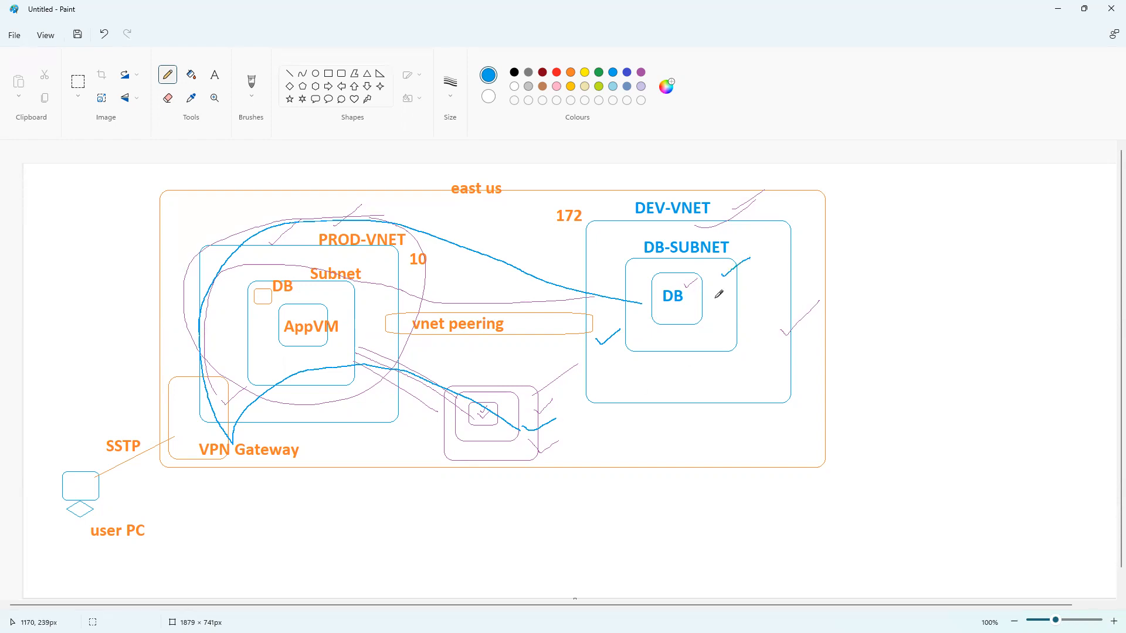
# Draw a turquoise freehand route from DB-SUBNET past PROD-VNET's right side to the small purple nested rectangles.
pyautogui.moveTo(725, 274)
pyautogui.mouseDown()
pyautogui.moveTo(529, 266)
pyautogui.moveTo(385, 291)
pyautogui.moveTo(377, 328)
pyautogui.moveTo(462, 411)
pyautogui.mouseUp()
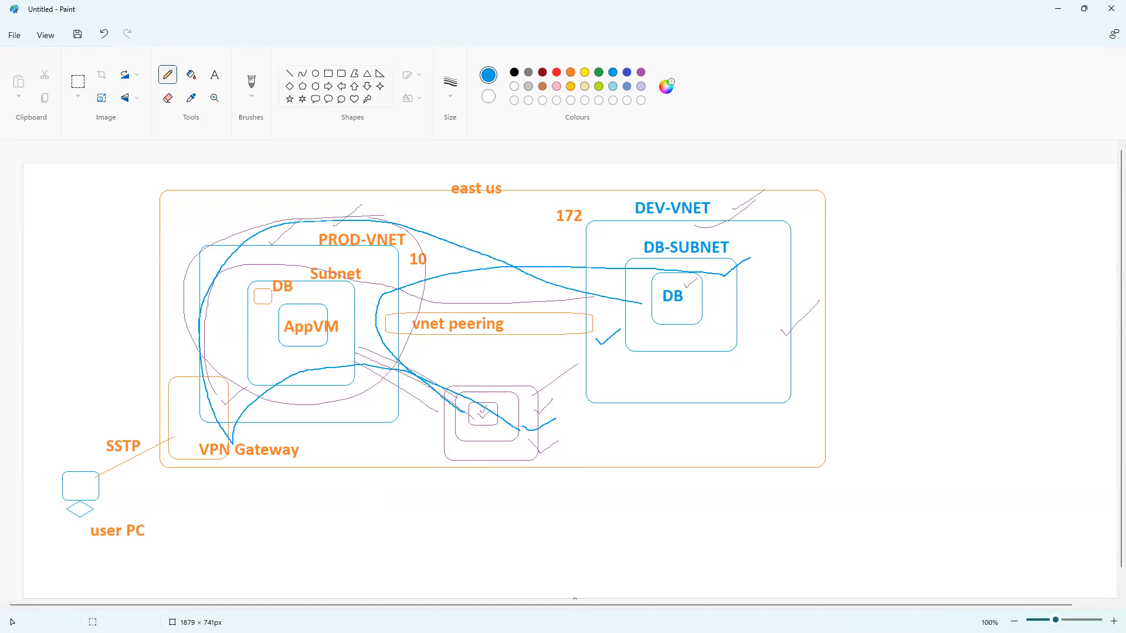
# Switch to the Azure portal and open the overview of the virtual machine appvm.
pyautogui.click(1058, 8)
pyautogui.click(52, 73)
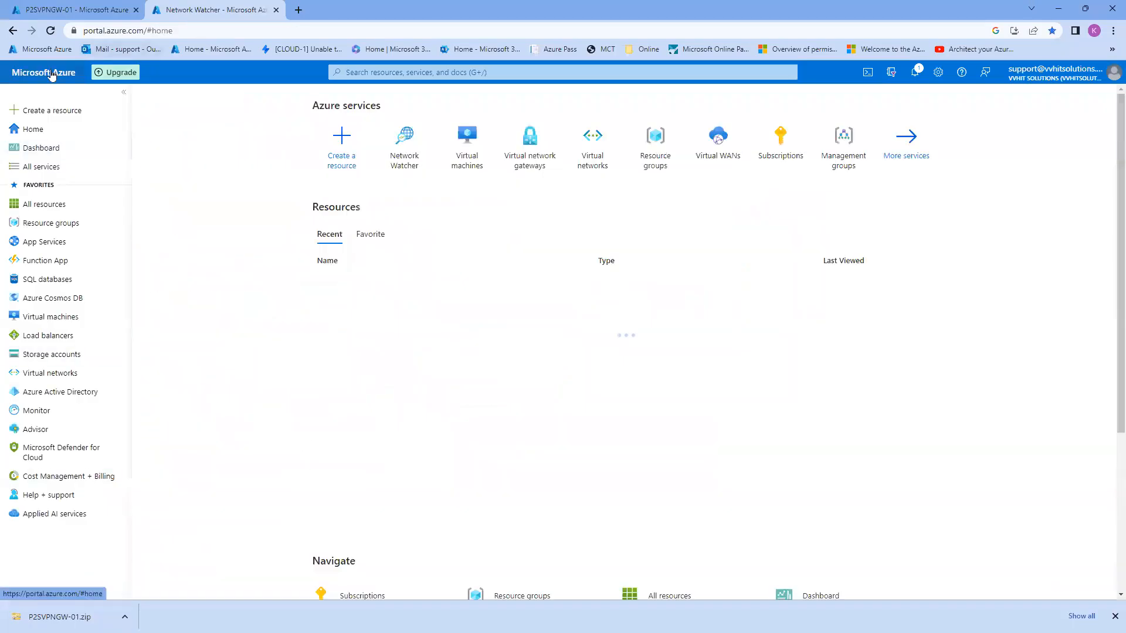
pyautogui.click(467, 153)
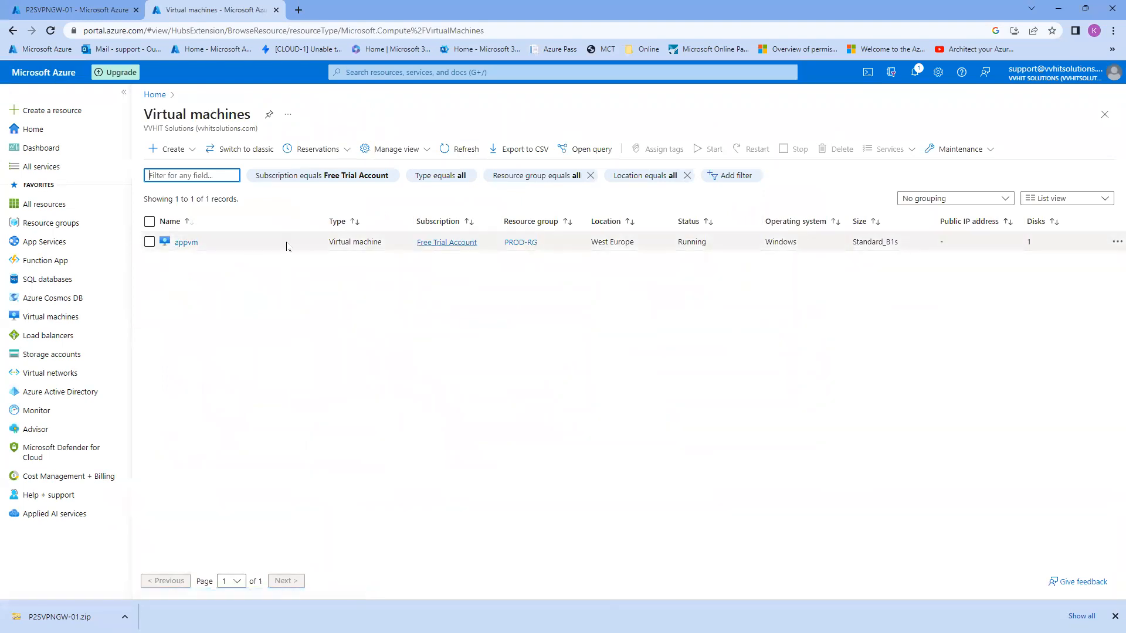
pyautogui.click(183, 243)
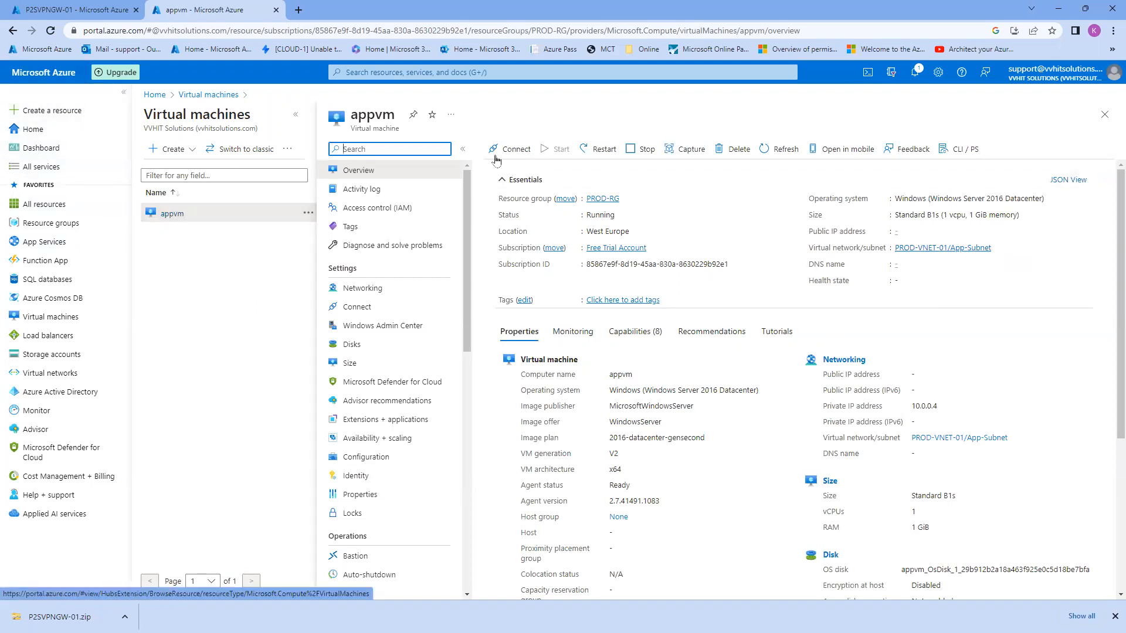
# Open appvm's resource group and copy the group name PROD-RG.
pyautogui.click(611, 201)
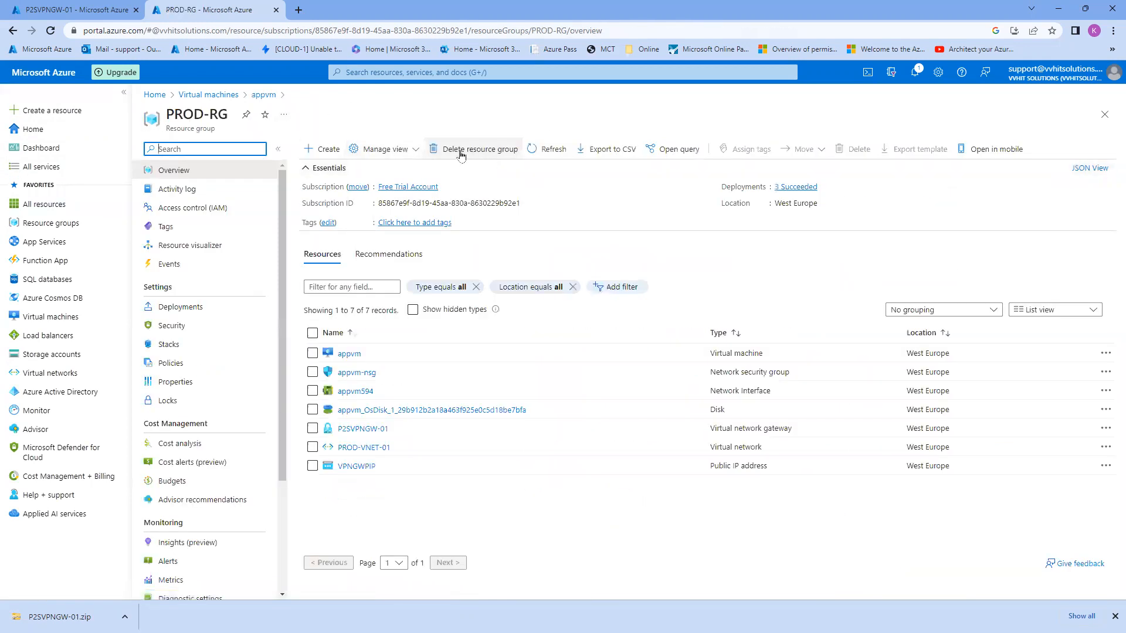
pyautogui.tripleClick(191, 112)
pyautogui.hotkey('ctrl', 'c')
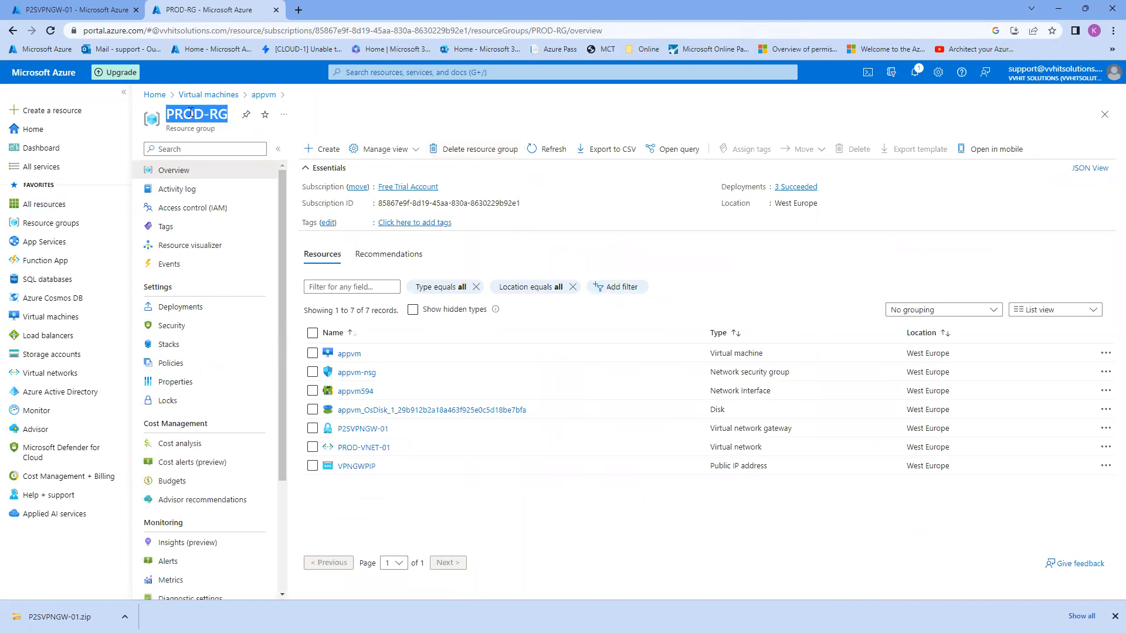
# Delete the resource group PROD-RG permanently, with force delete applied for its virtual machines.
pyautogui.click(475, 149)
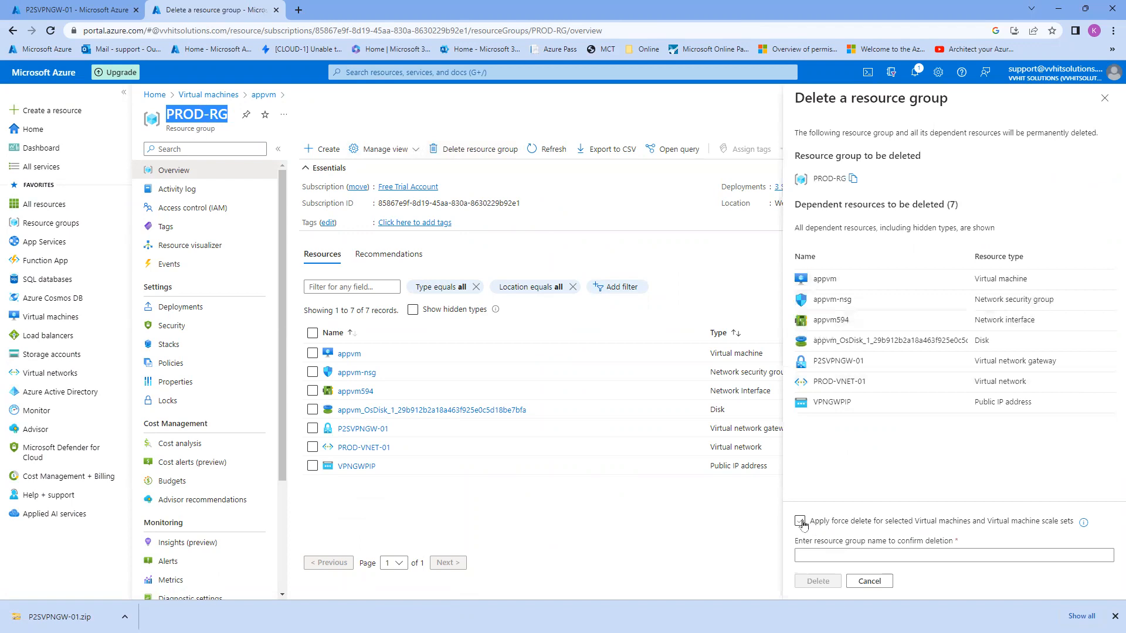
pyautogui.click(800, 521)
pyautogui.click(813, 553)
pyautogui.hotkey('ctrl', 'v')
pyautogui.click(818, 581)
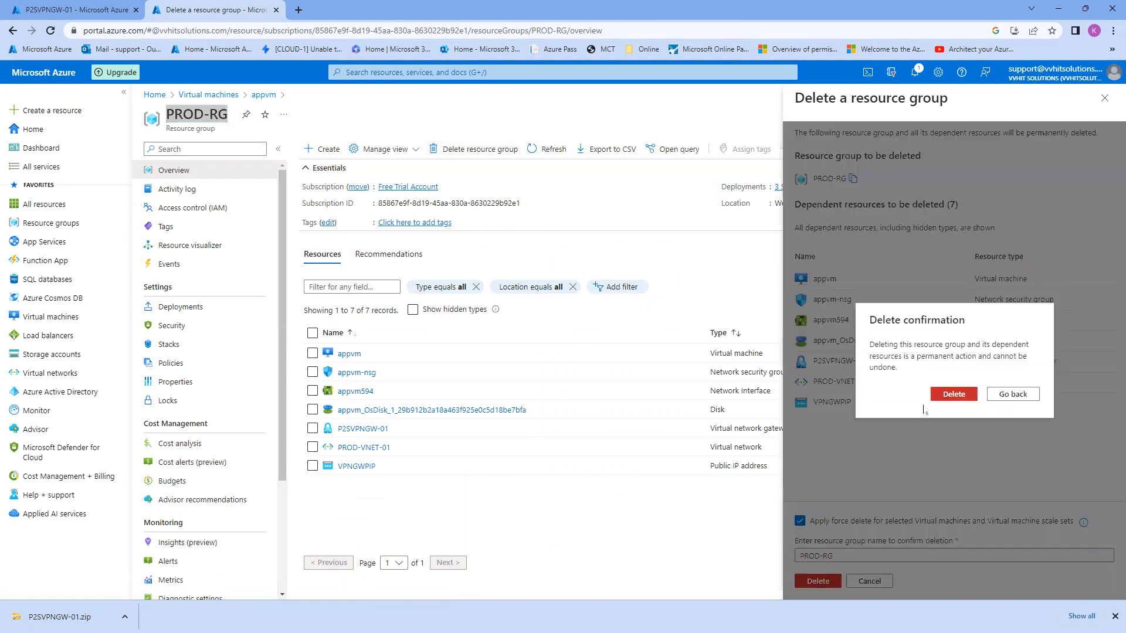
pyautogui.click(952, 395)
pyautogui.click(38, 73)
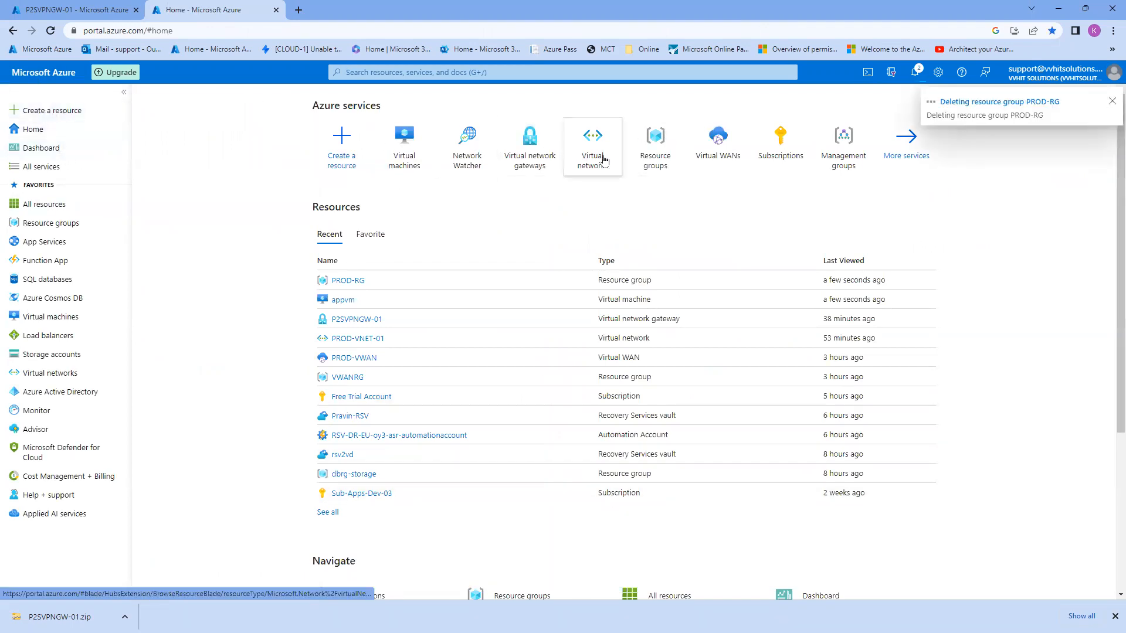
pyautogui.click(404, 153)
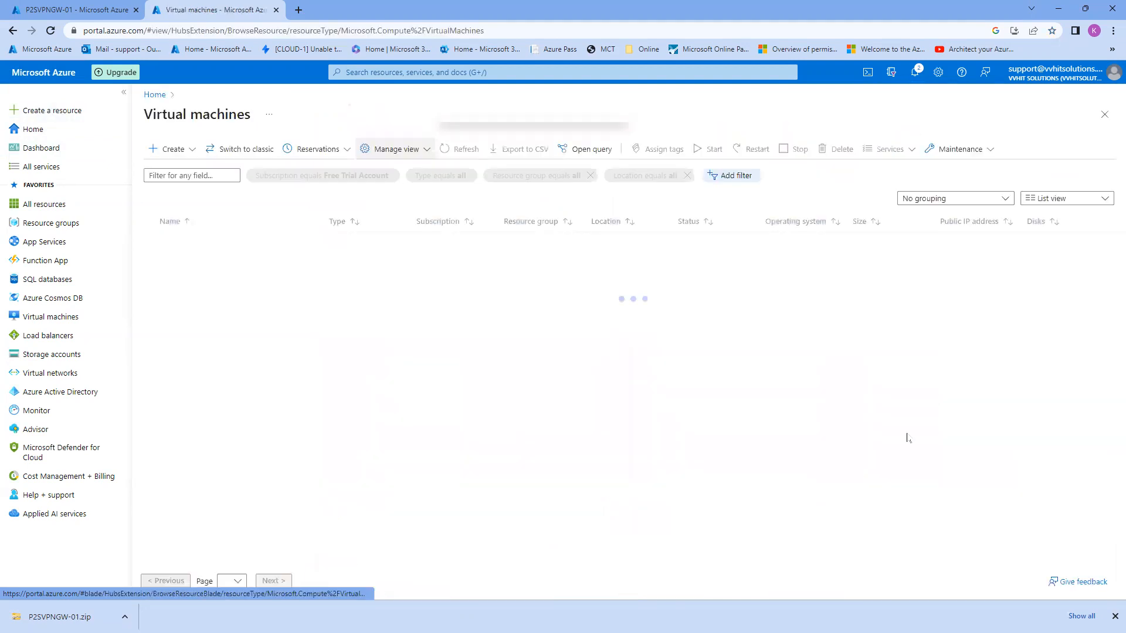
pyautogui.click(161, 150)
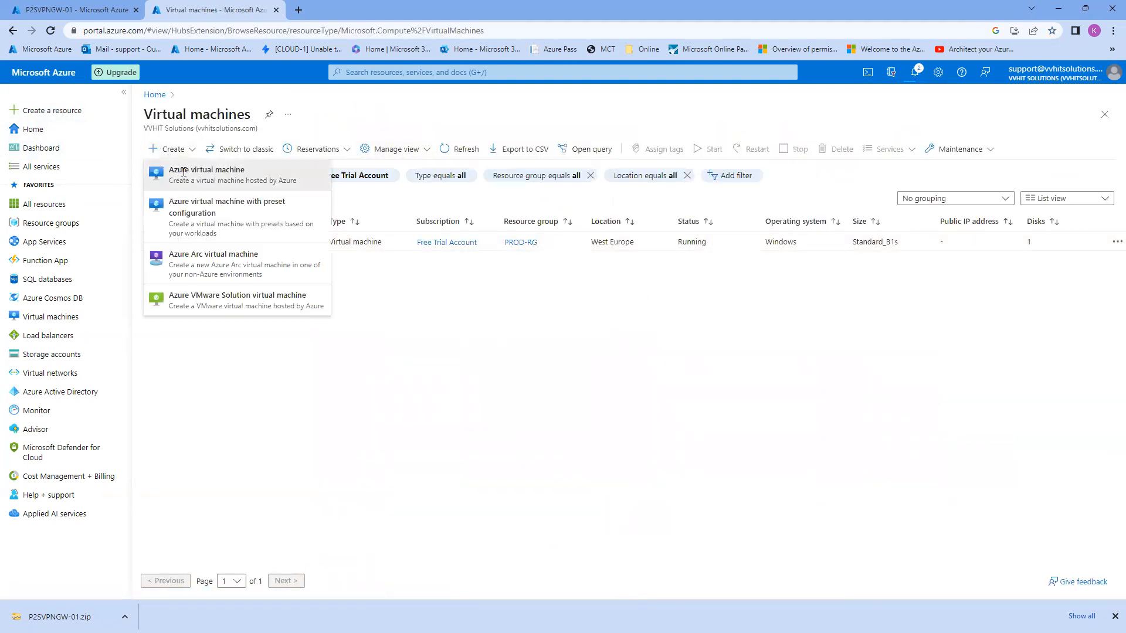
pyautogui.click(177, 173)
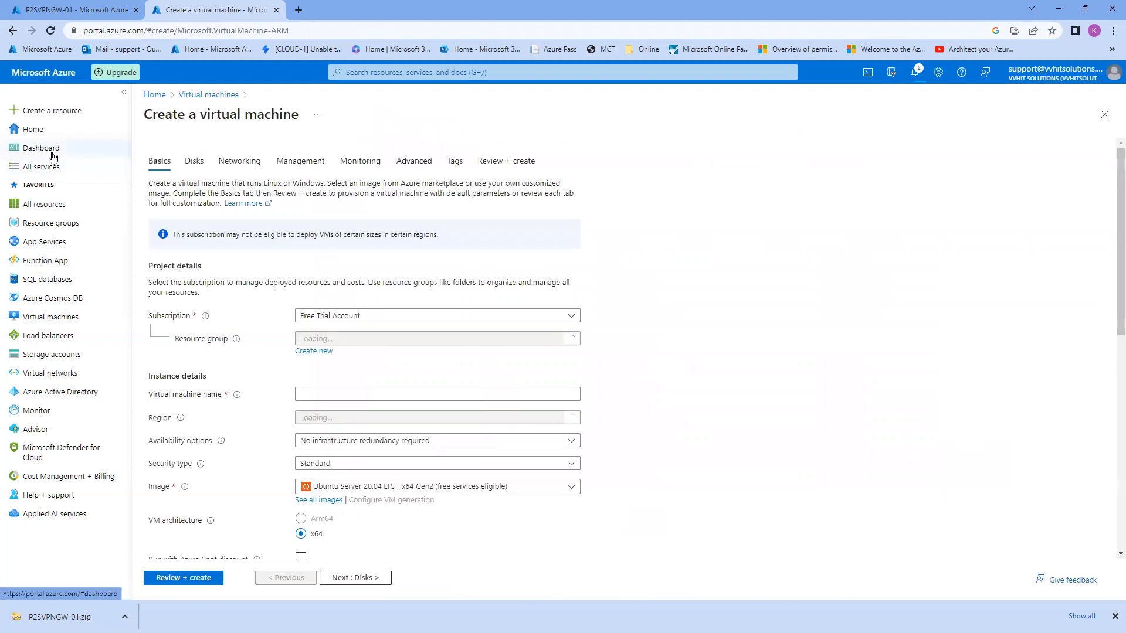
# Start creating a virtual network in a new resource group named Hub-RG.
pyautogui.click(59, 72)
pyautogui.click(584, 164)
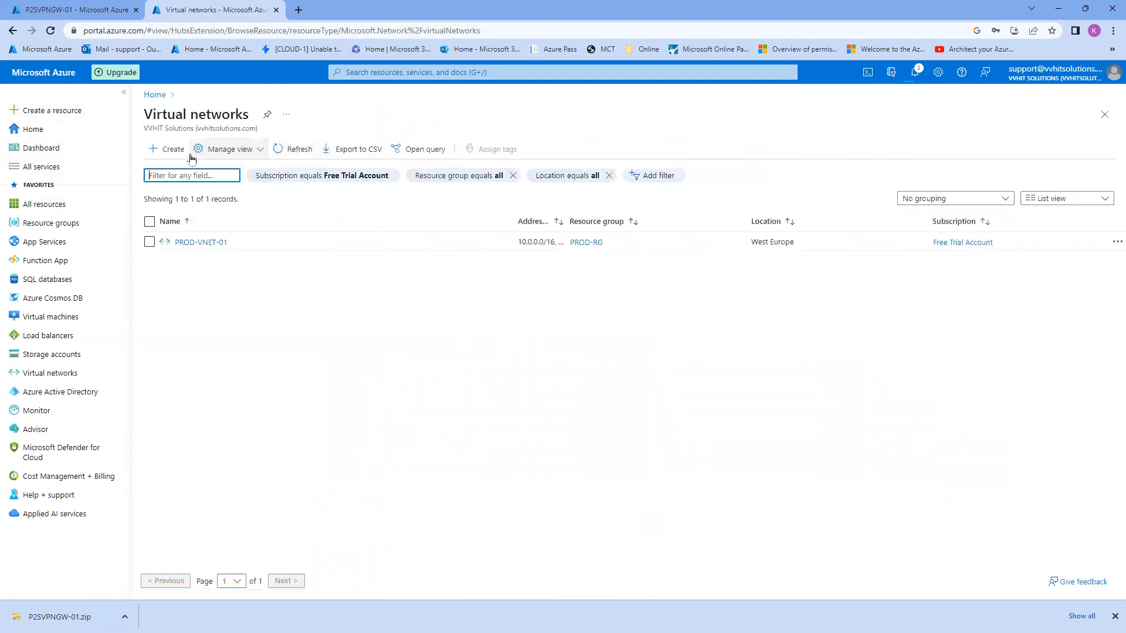
pyautogui.click(172, 151)
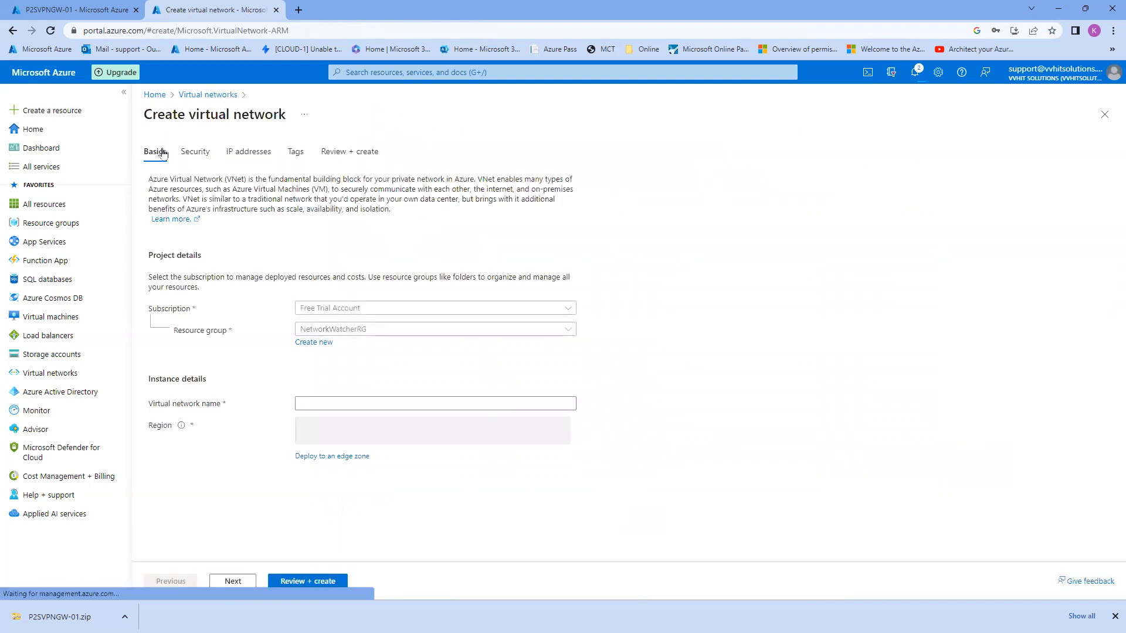
pyautogui.click(321, 343)
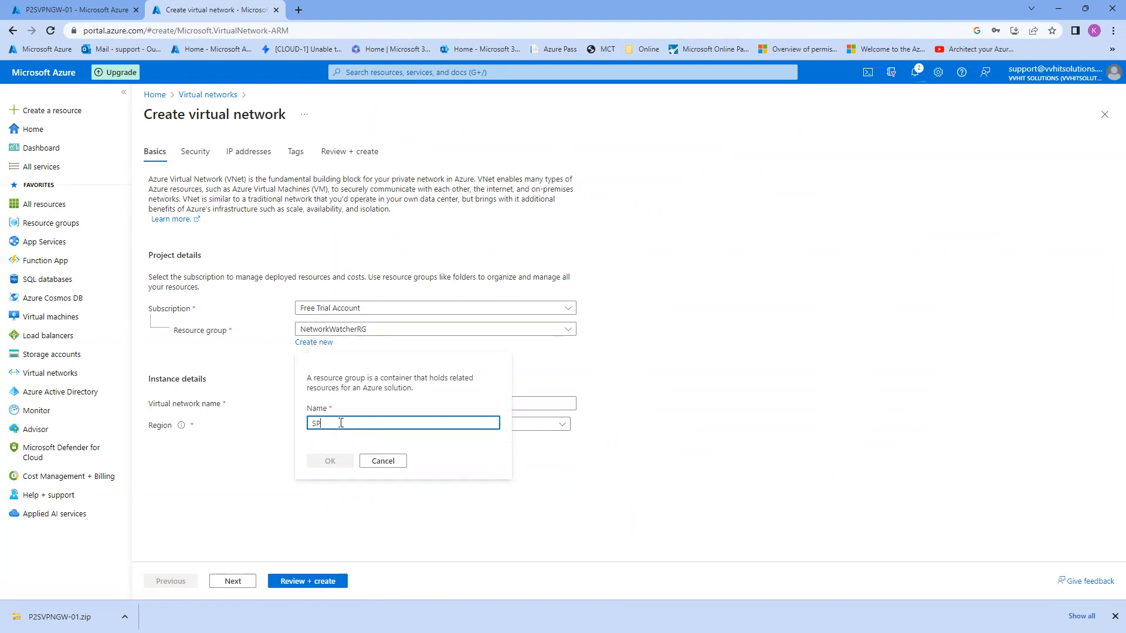
pyautogui.write('Hub-RG')
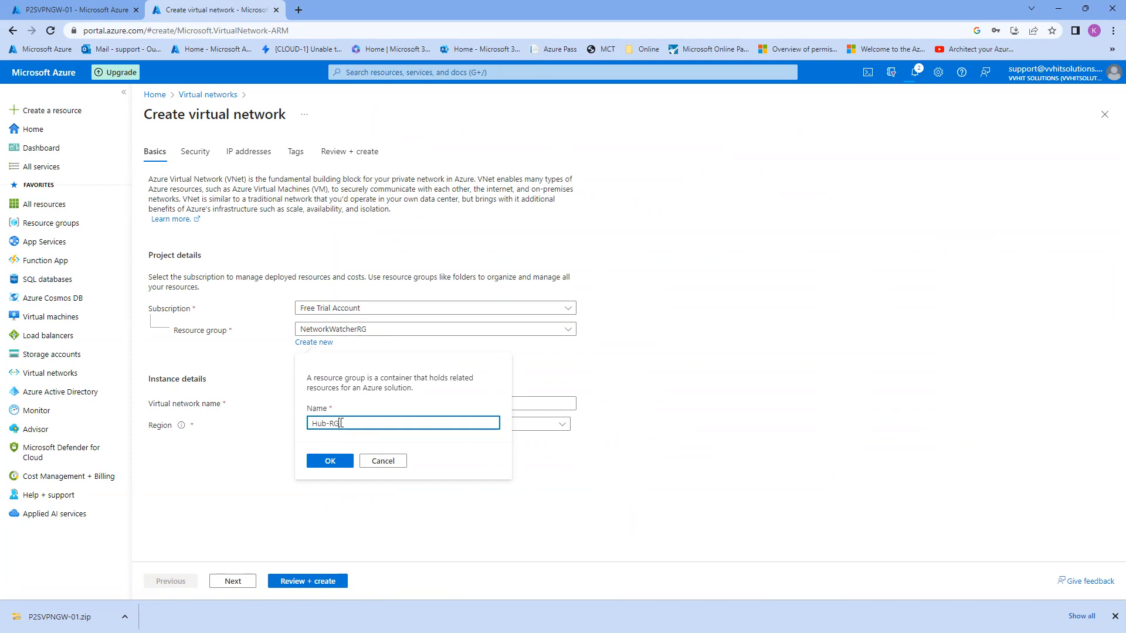
pyautogui.click(330, 461)
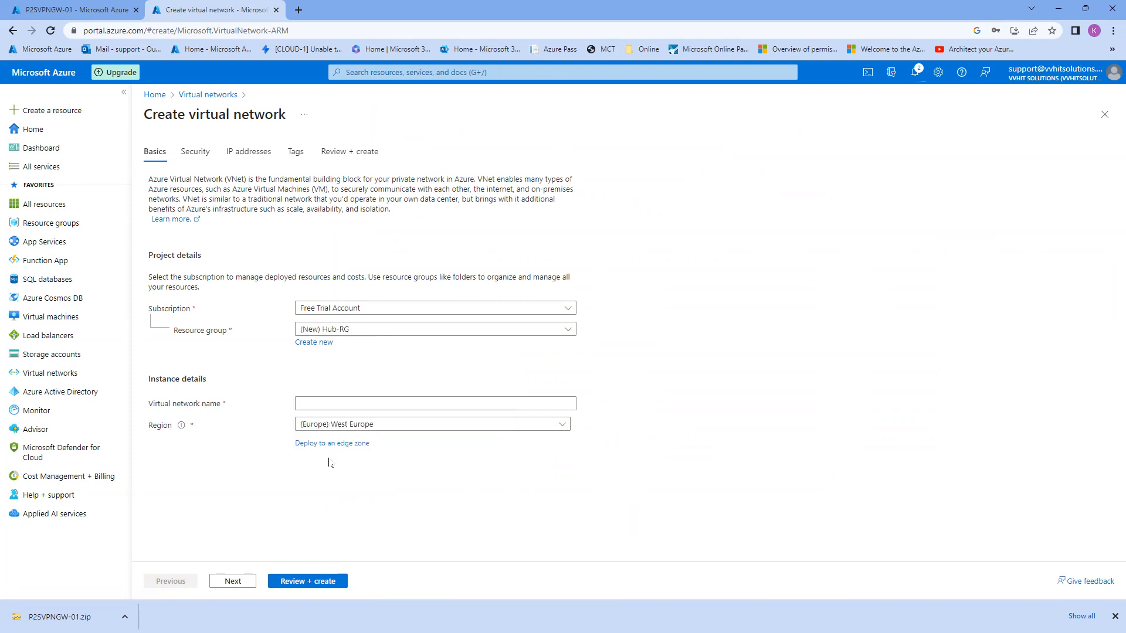
# Name the virtual network hub-vnet and create it with the default security and IP address settings.
pyautogui.click(317, 403)
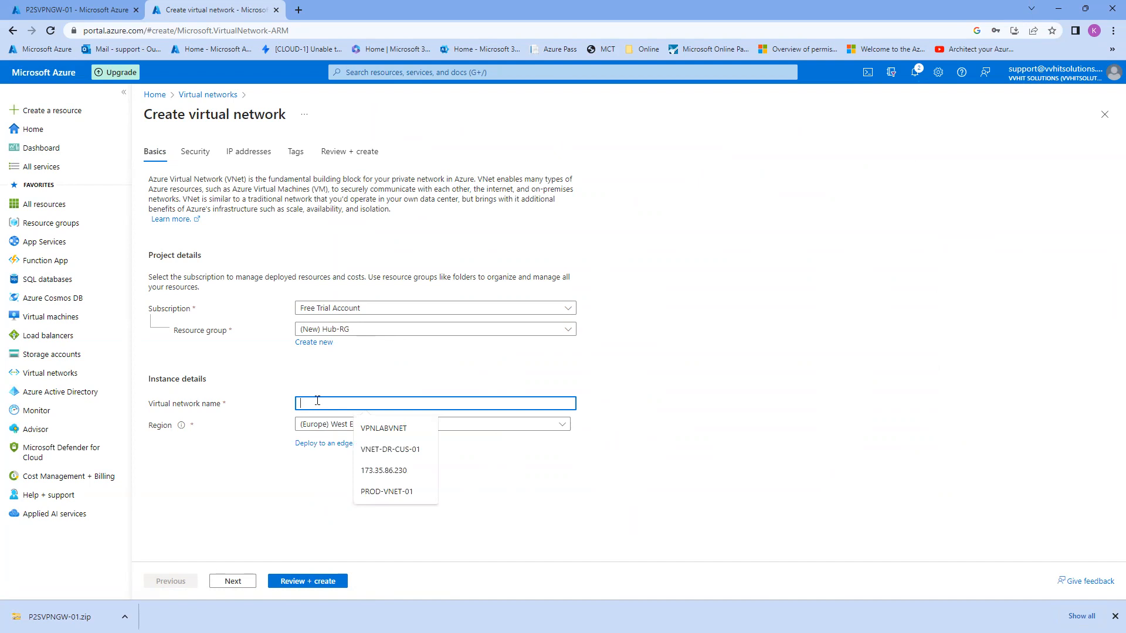
pyautogui.write('Hu')
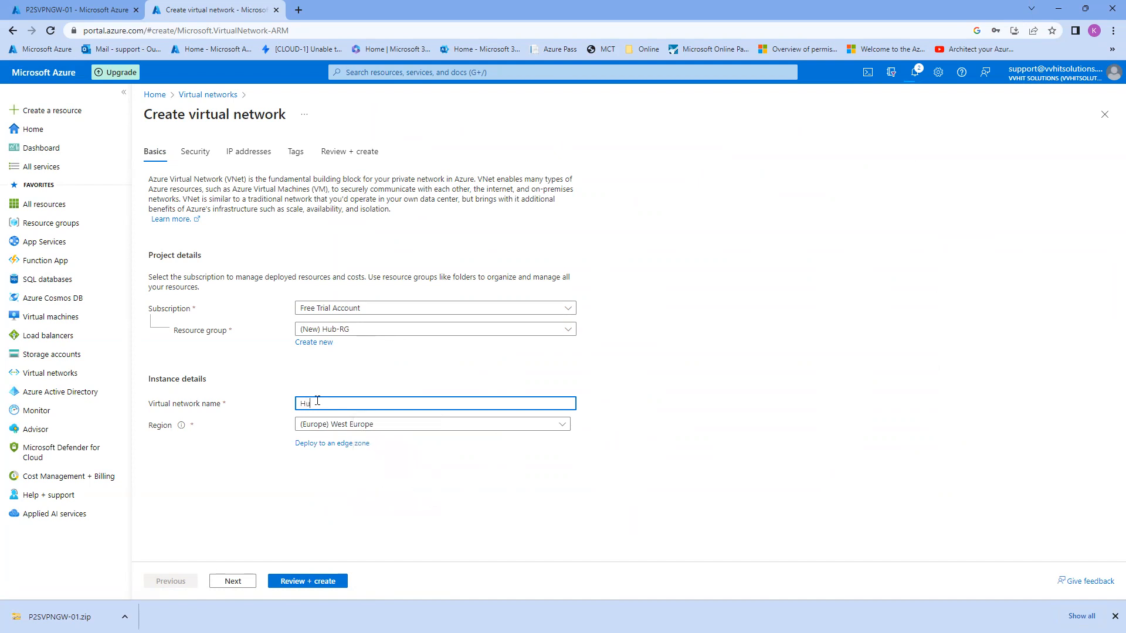
pyautogui.write('hub-vnet')
pyautogui.click(235, 581)
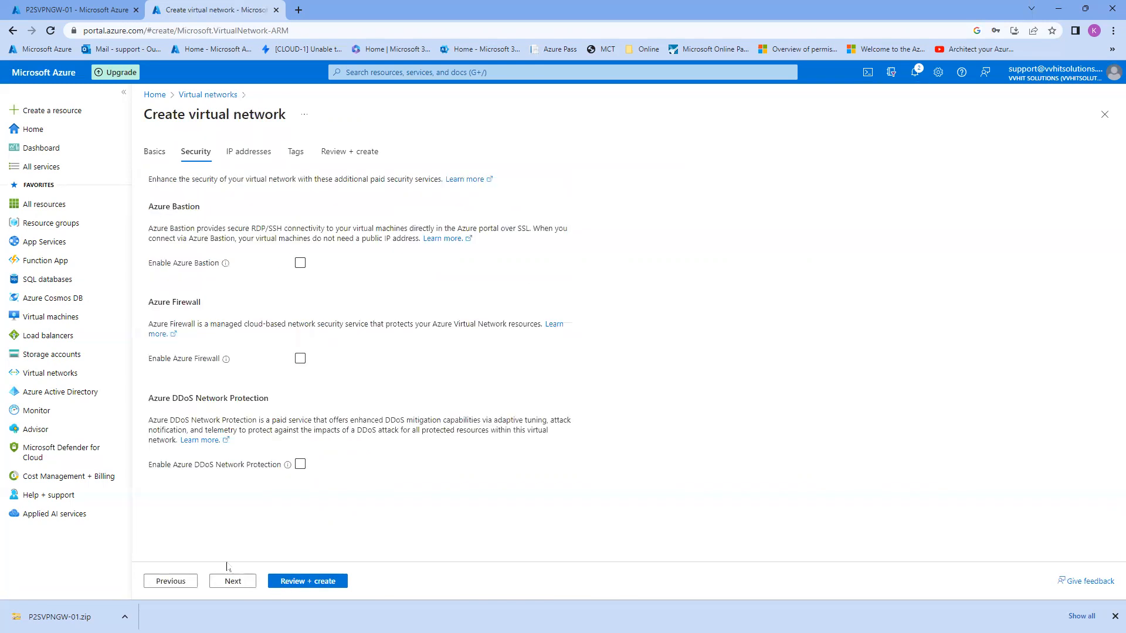
pyautogui.click(233, 580)
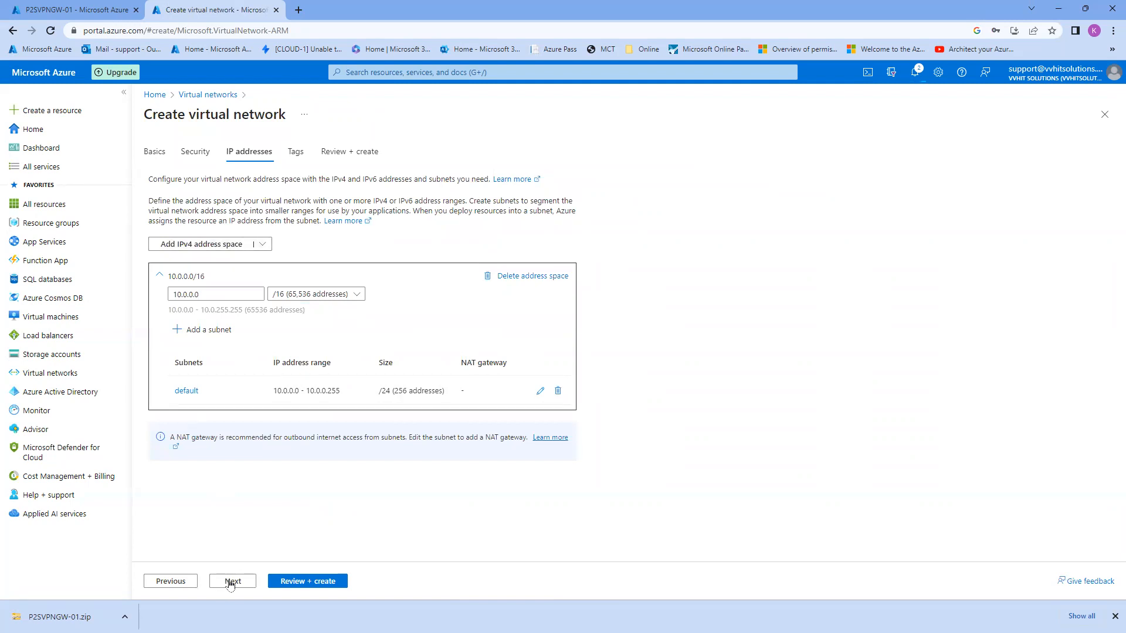
pyautogui.click(229, 585)
pyautogui.click(302, 585)
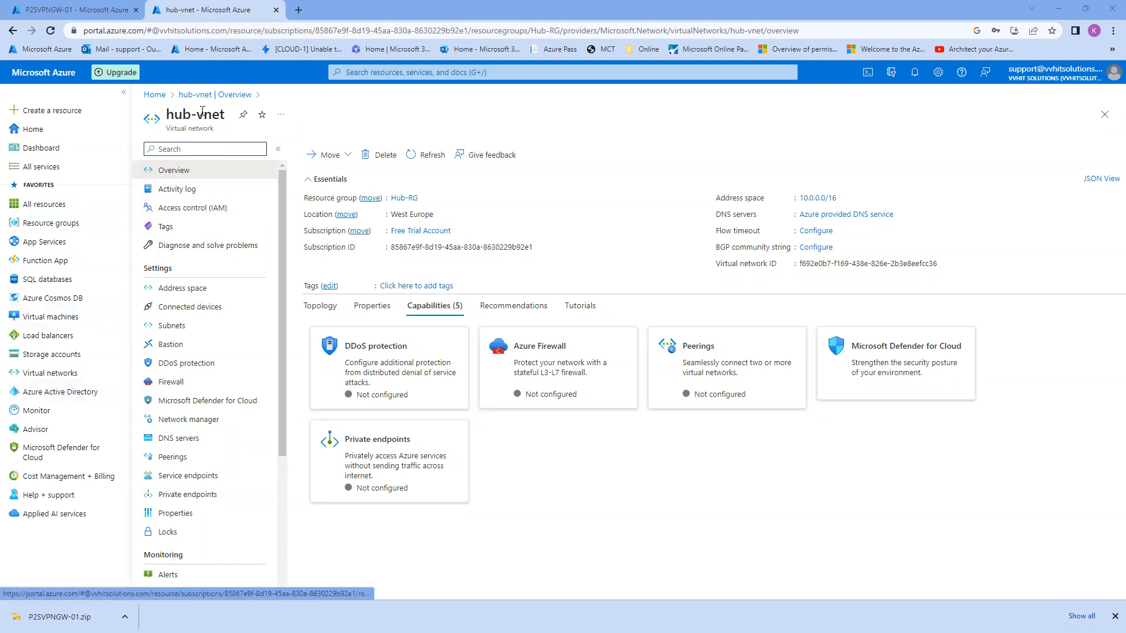
# Start creating a virtual network gateway named hubgw and assign it to the virtual network hub-vnet.
pyautogui.click(51, 74)
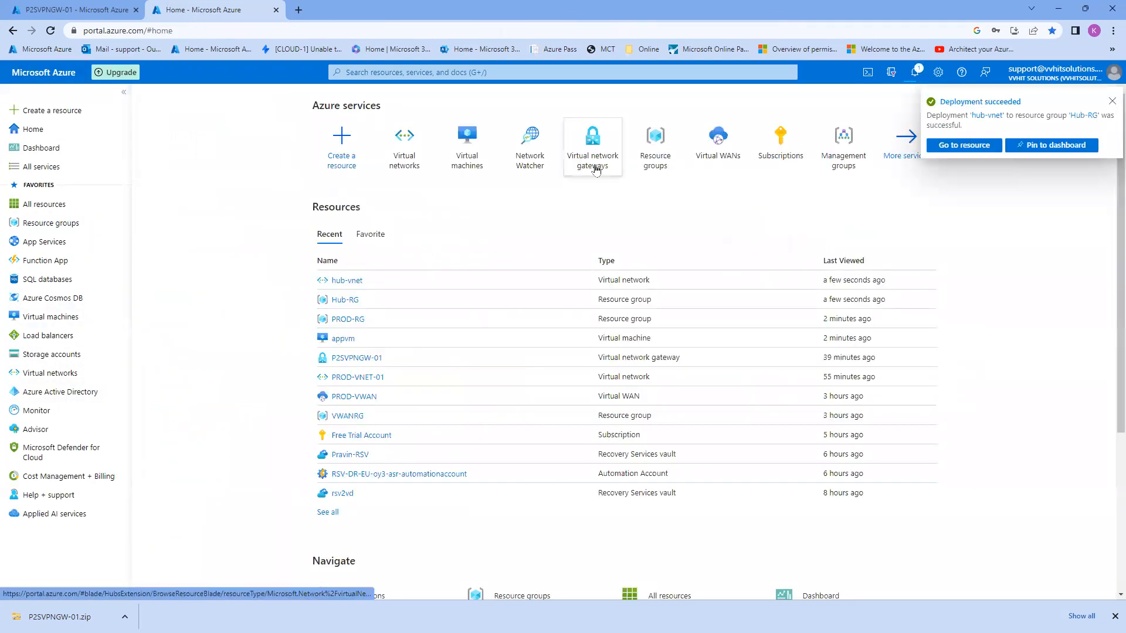
pyautogui.click(594, 166)
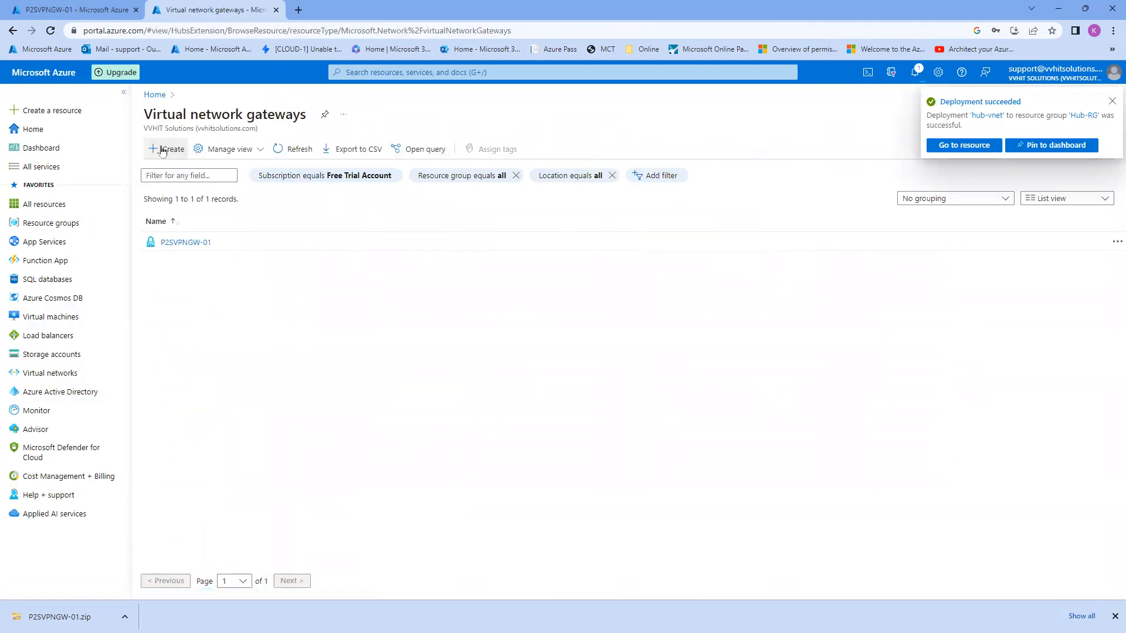
pyautogui.click(163, 150)
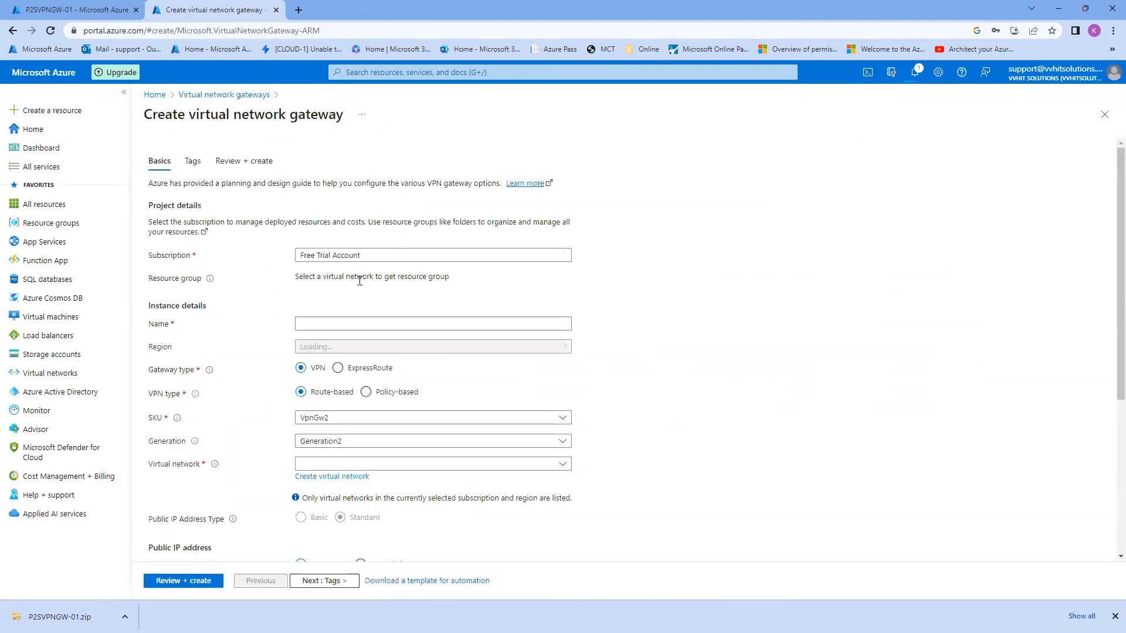
pyautogui.click(338, 324)
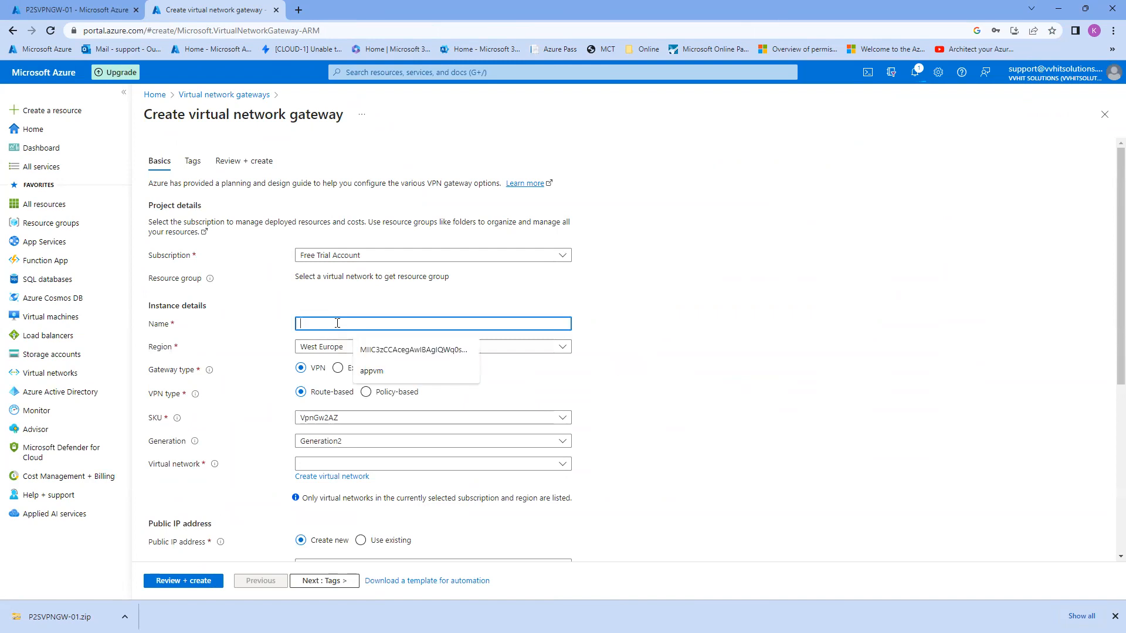
pyautogui.write('hubgw')
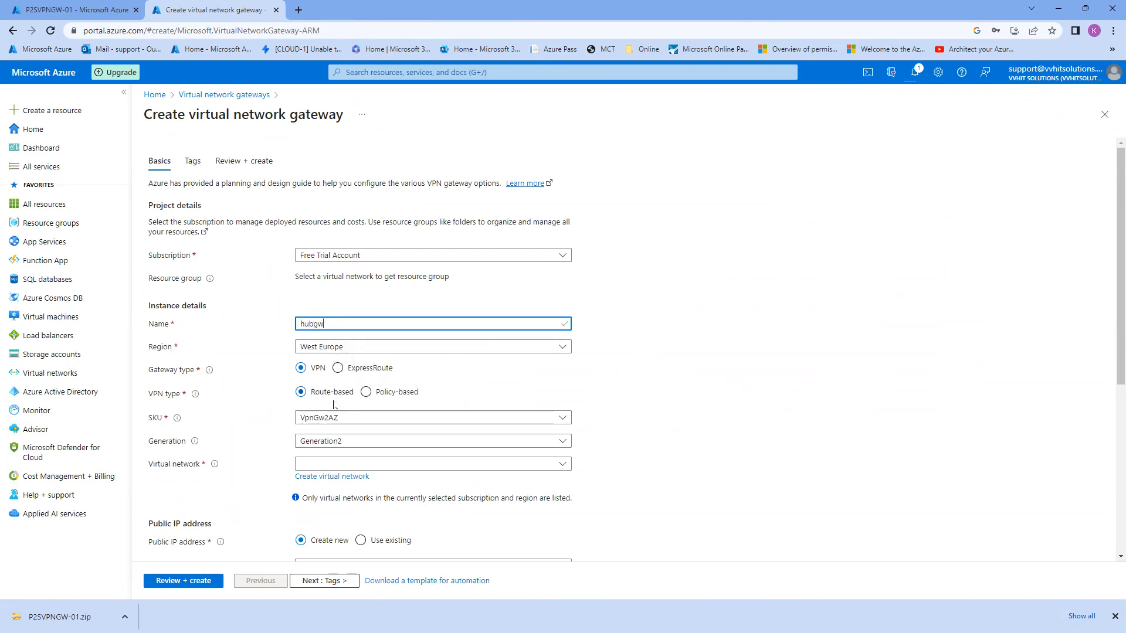
pyautogui.click(334, 464)
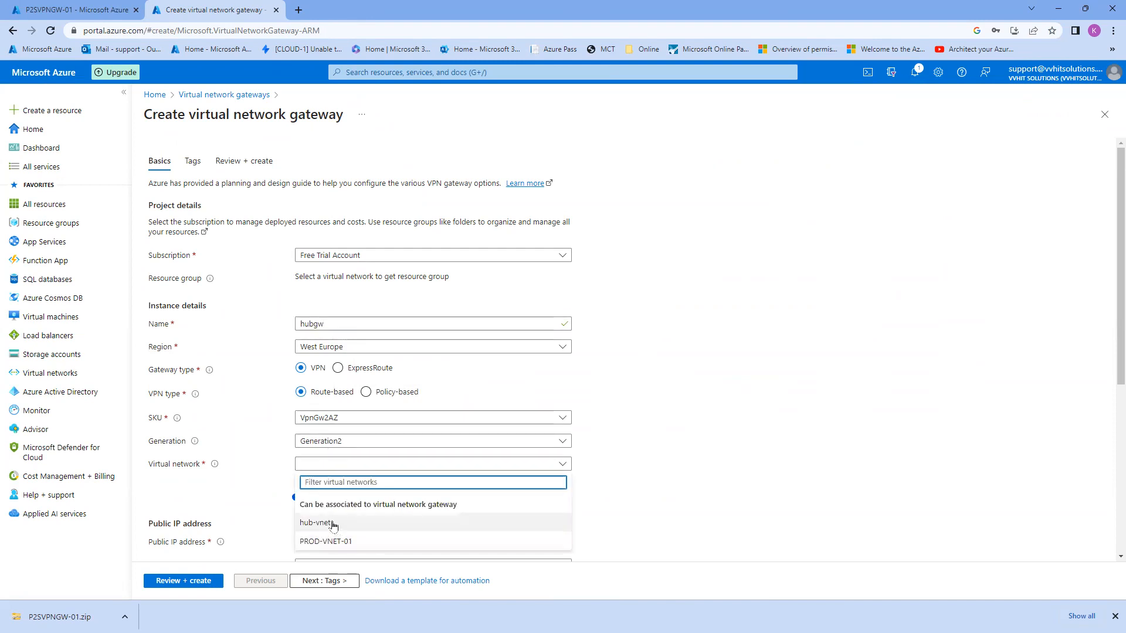
pyautogui.click(319, 524)
# Give the gateway a new public IP address named hub-pip with a Zone-redundant availability zone.
pyautogui.scroll(-1, 252, 468)
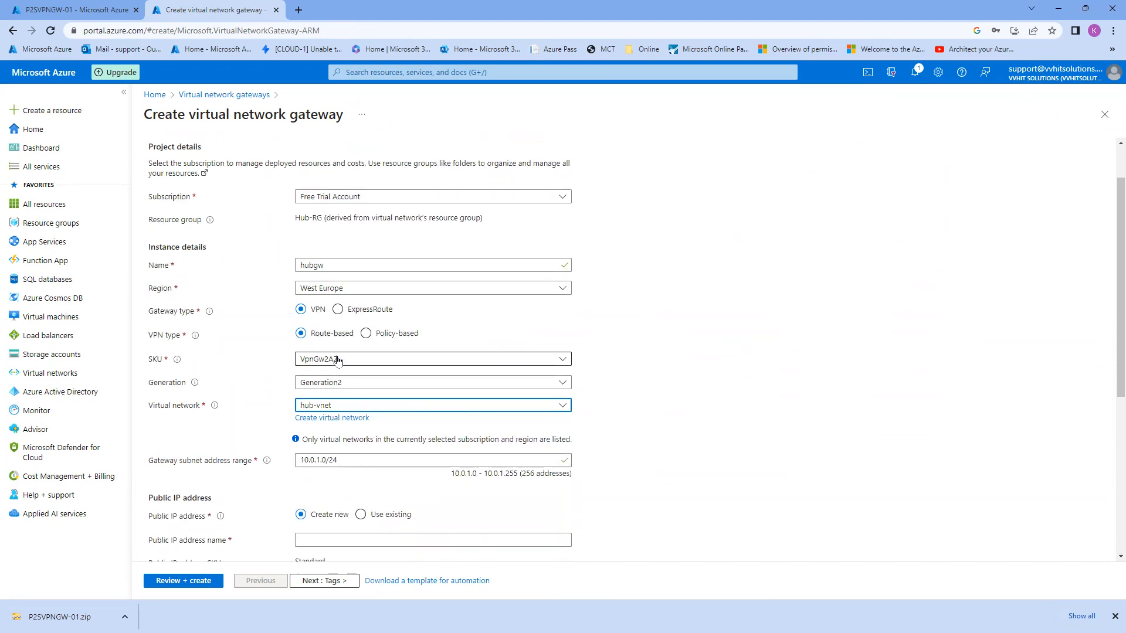
pyautogui.scroll(-2, 372, 463)
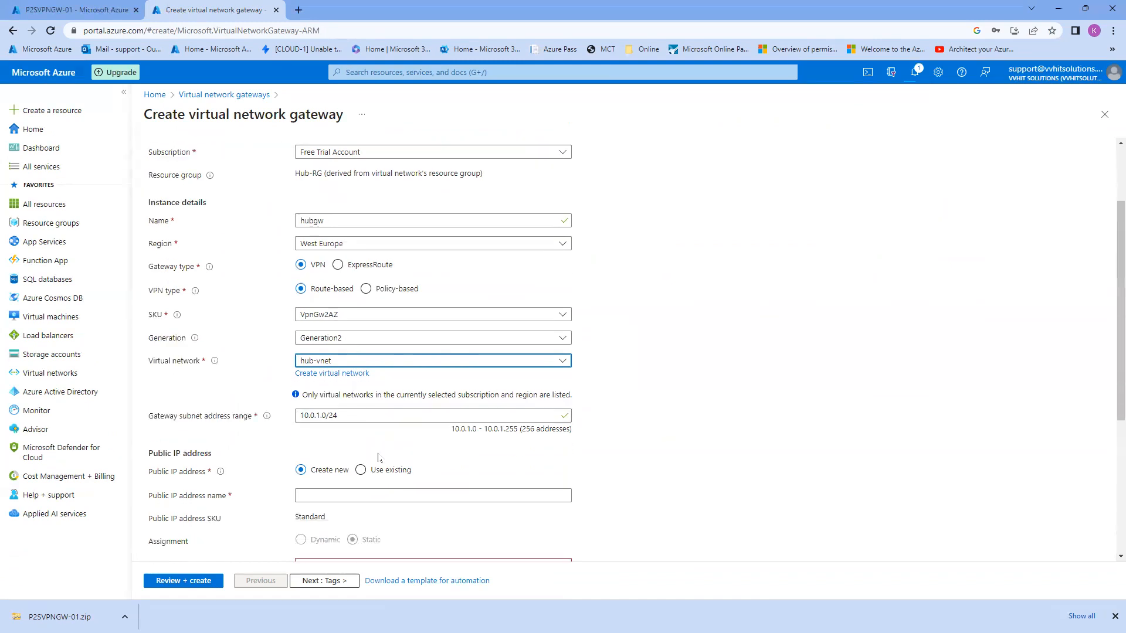
pyautogui.click(358, 422)
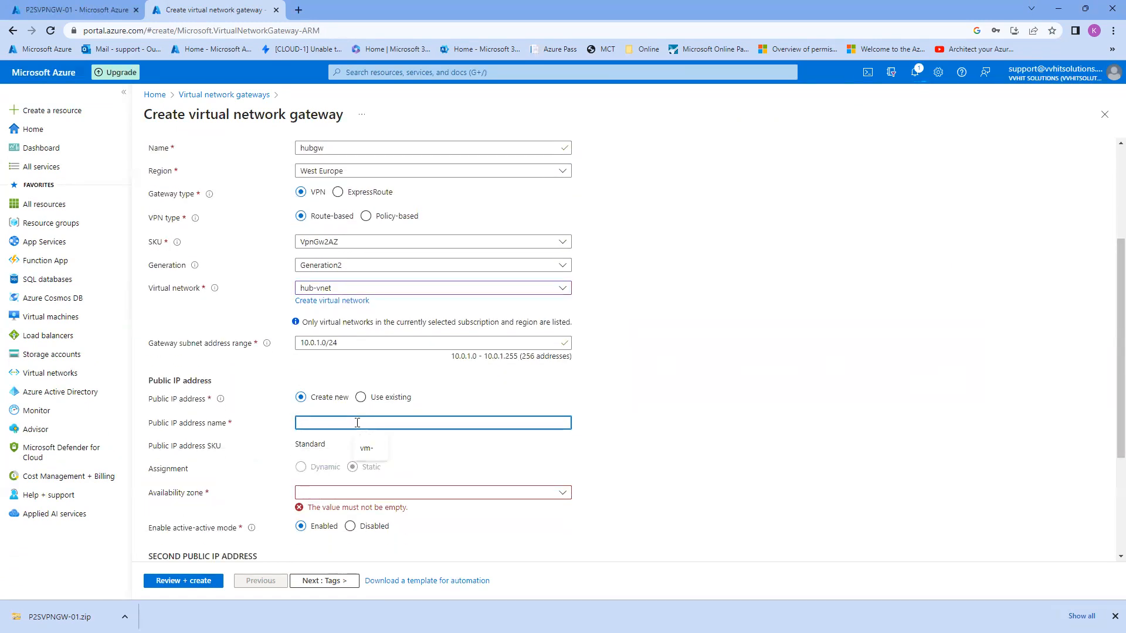
pyautogui.write('hub')
pyautogui.click(346, 493)
pyautogui.click(346, 507)
# Disable active-active mode for the gateway, then review and create it.
pyautogui.scroll(-3, 368, 413)
pyautogui.scroll(1, 360, 404)
pyautogui.click(351, 410)
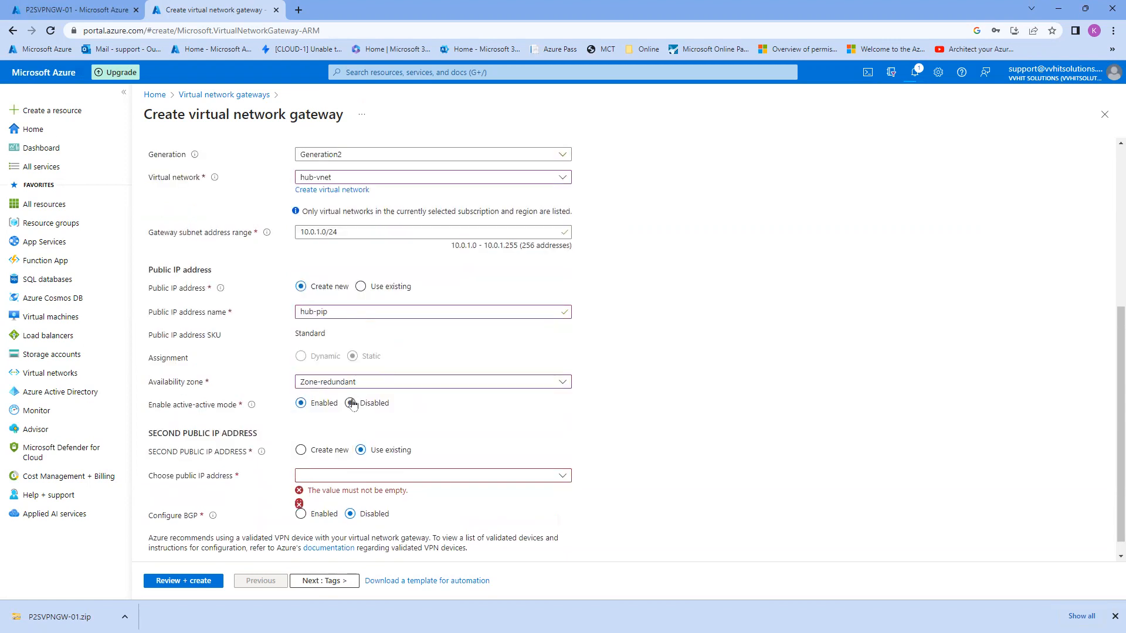
pyautogui.click(188, 582)
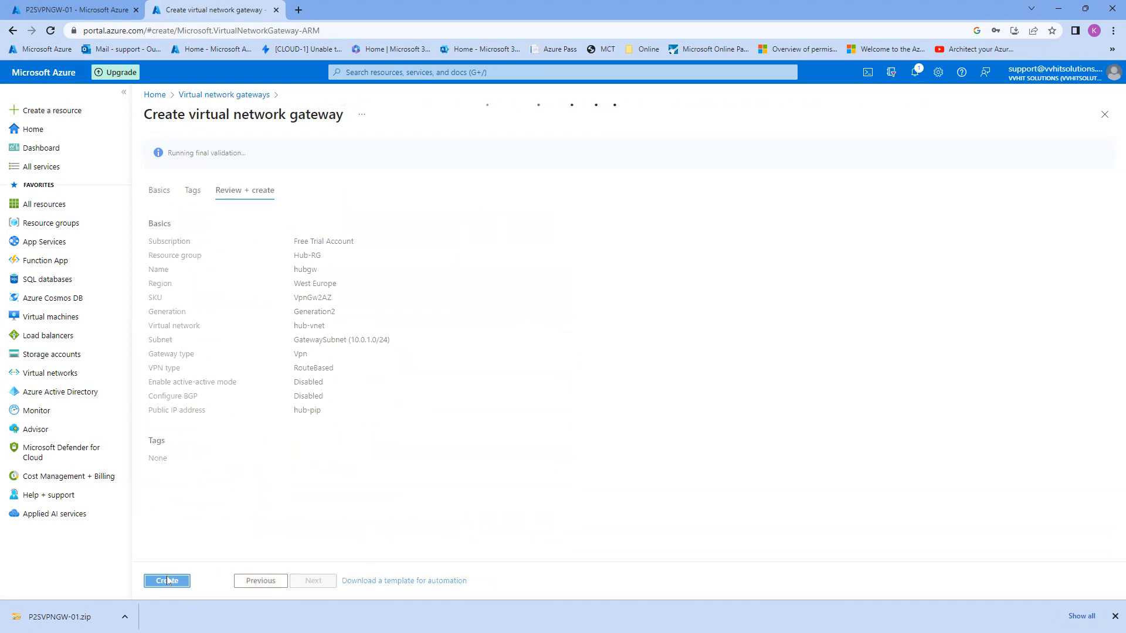
pyautogui.click(168, 581)
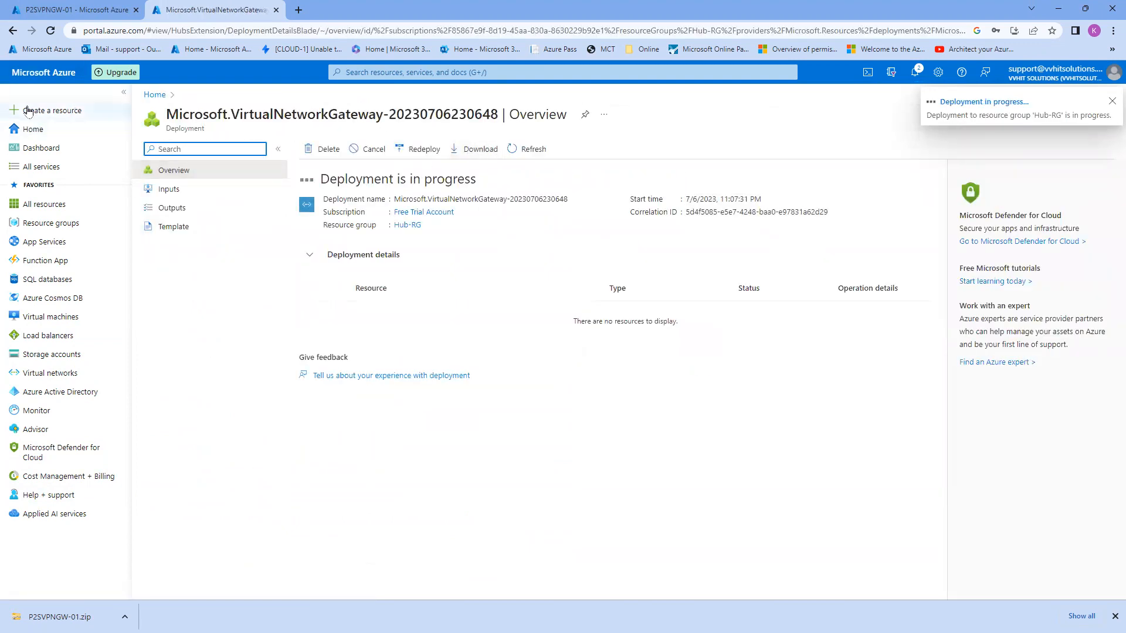
# Switch to a blank Paint canvas and draw a blue rounded rectangle about 322 × 293 px with a 5px outline.
pyautogui.click(54, 77)
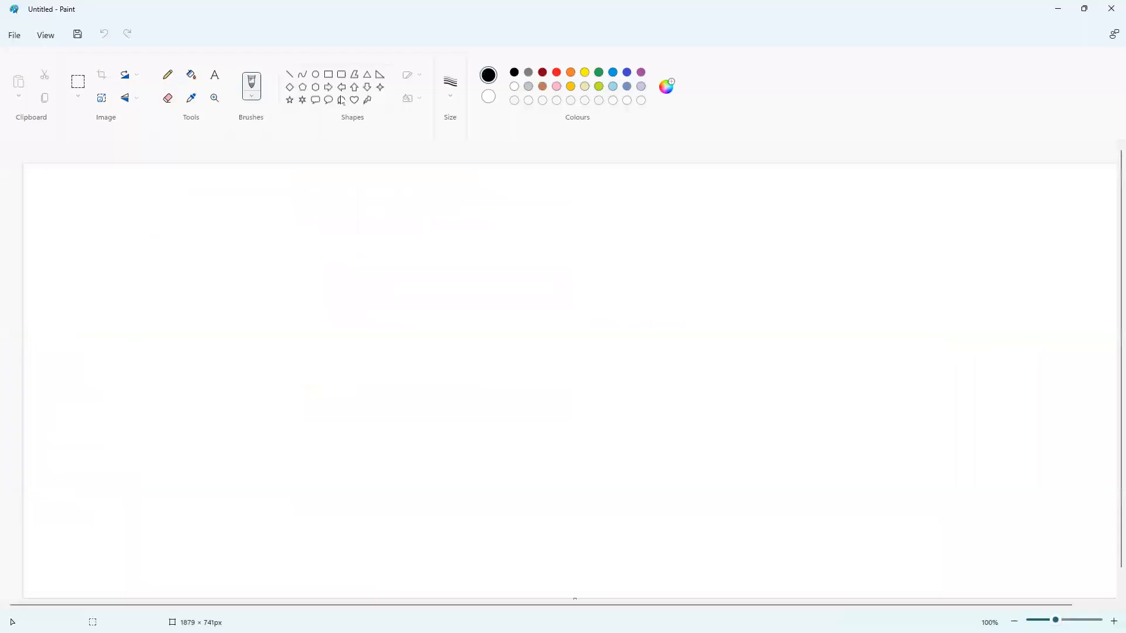
pyautogui.click(342, 74)
pyautogui.click(451, 84)
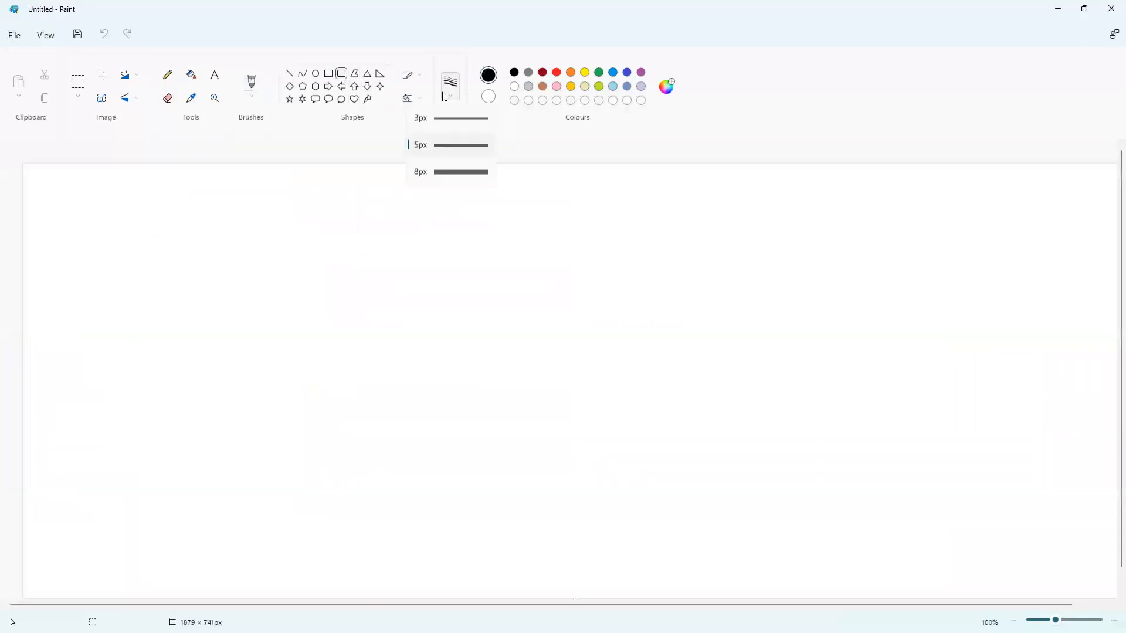
pyautogui.click(458, 143)
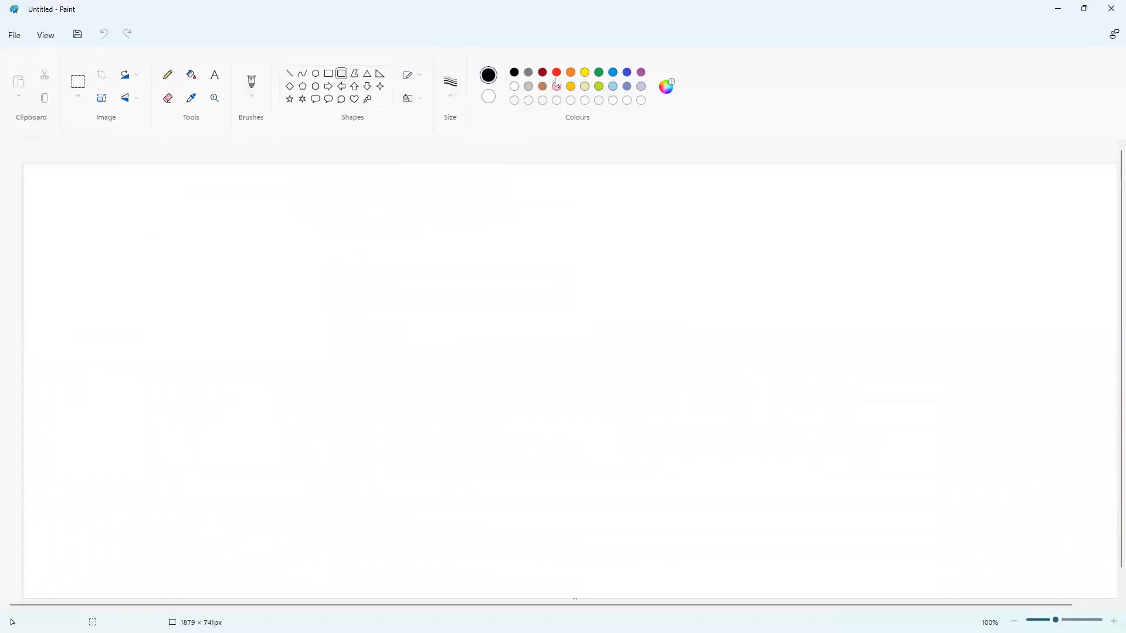
pyautogui.click(627, 72)
pyautogui.moveTo(139, 232); pyautogui.dragTo(328, 404)
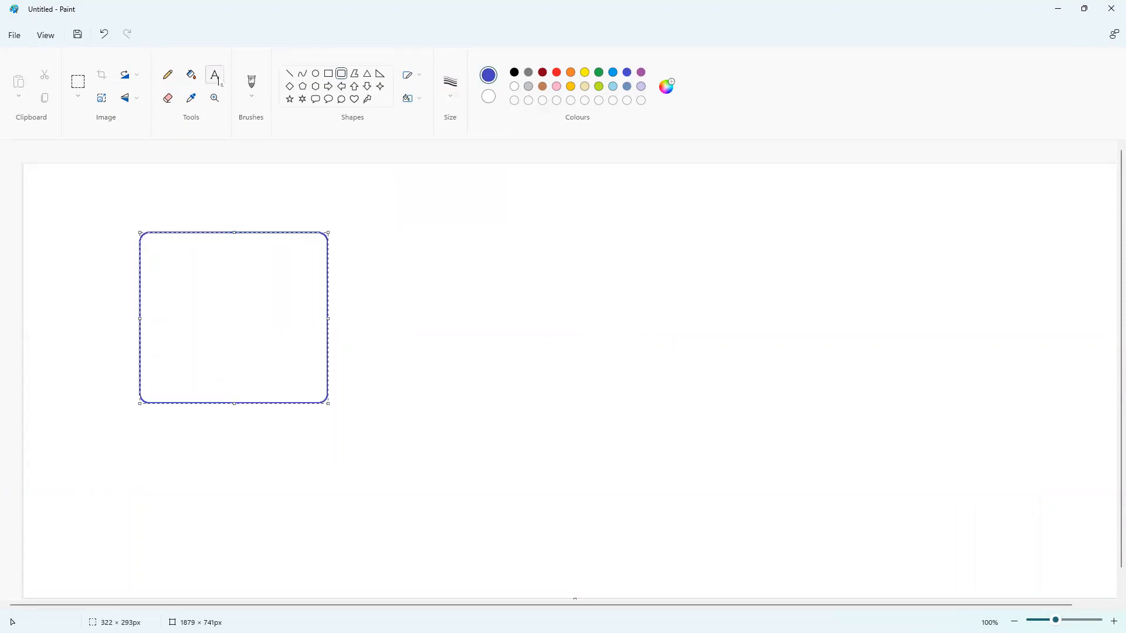
# Add the blue text label Hub-VNET above the rounded rectangle.
pyautogui.click(215, 75)
pyautogui.click(256, 200)
pyautogui.write('Hub')
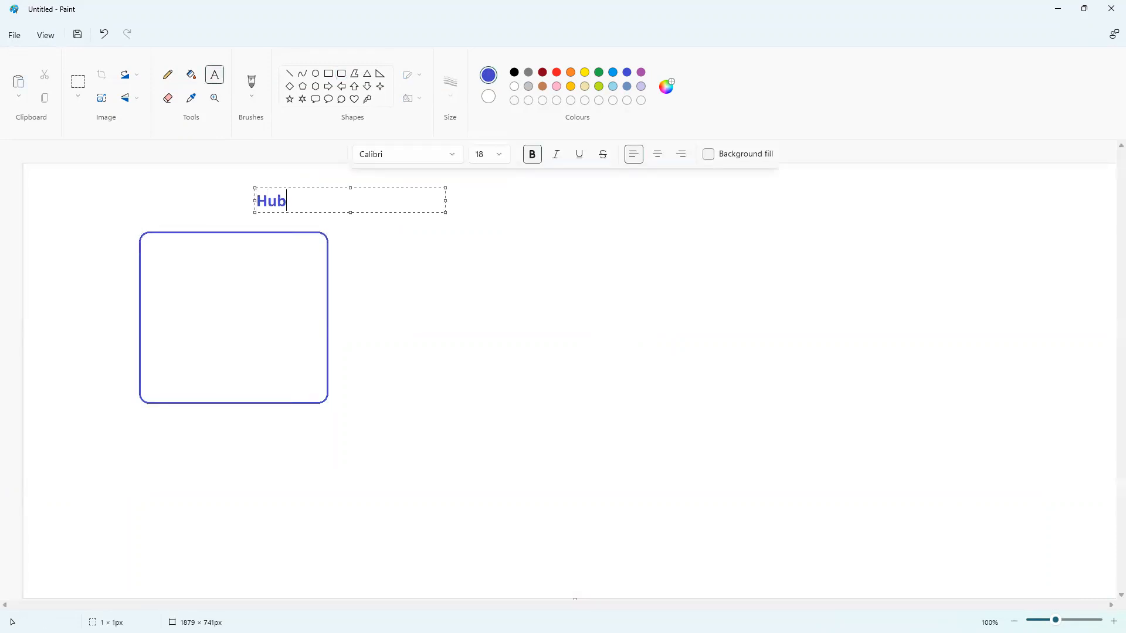
pyautogui.write('-VNET')
pyautogui.click(204, 258)
# Draw two nested rounded rectangles inside the Hub-VNET box, the innermost about 83 × 71 px.
pyautogui.click(342, 74)
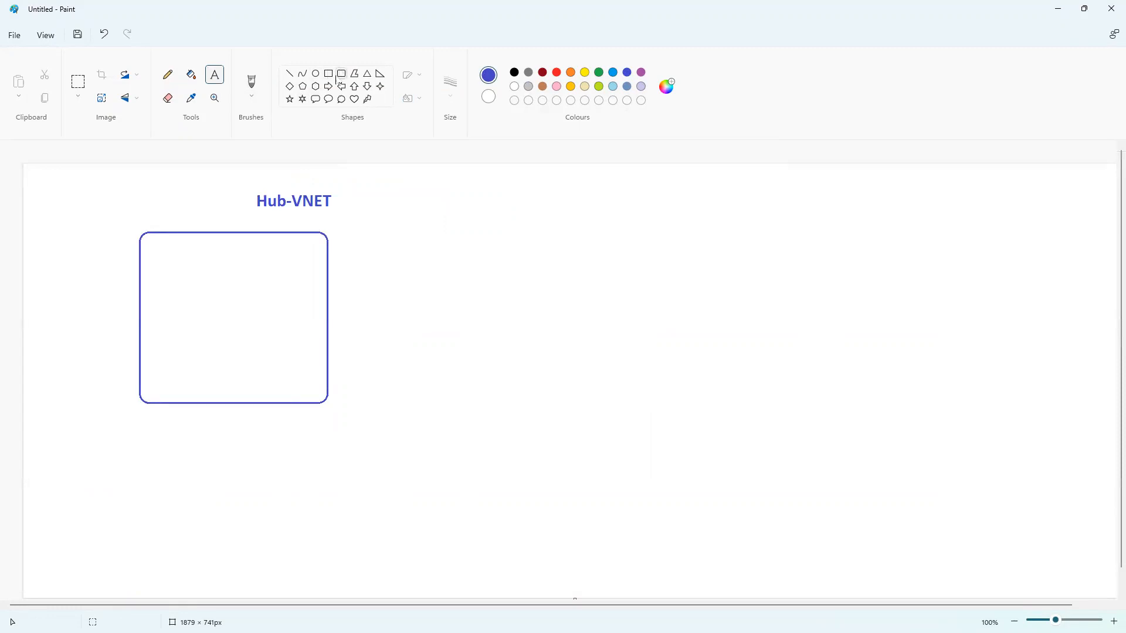
pyautogui.moveTo(166, 259); pyautogui.dragTo(279, 358)
pyautogui.moveTo(191, 278); pyautogui.dragTo(240, 319)
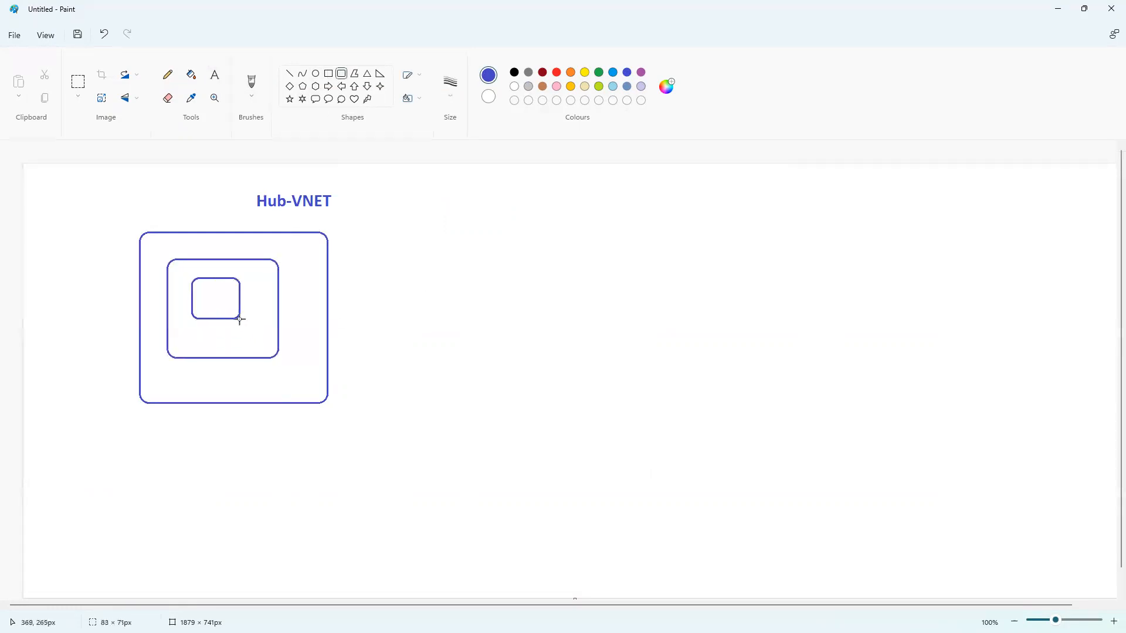
# Draw a narrow rounded rectangle about 59 × 313 px over the Hub-VNET box's right edge and label it HubGWAY.
pyautogui.moveTo(314, 222); pyautogui.dragTo(348, 404)
pyautogui.click(216, 80)
pyautogui.click(358, 220)
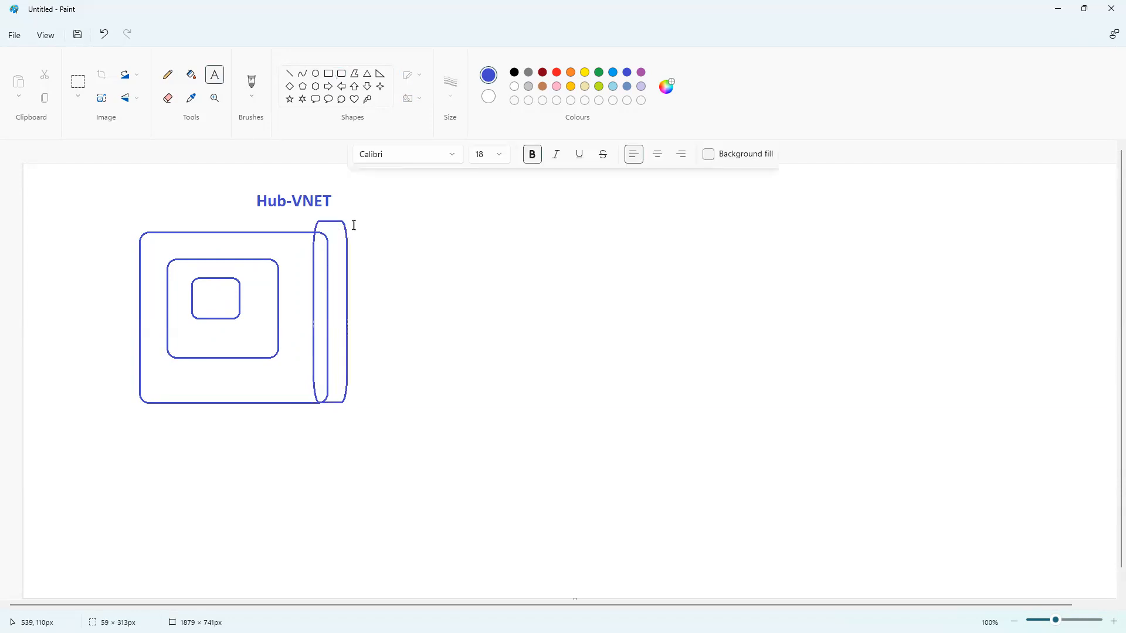
pyautogui.write('Hu')
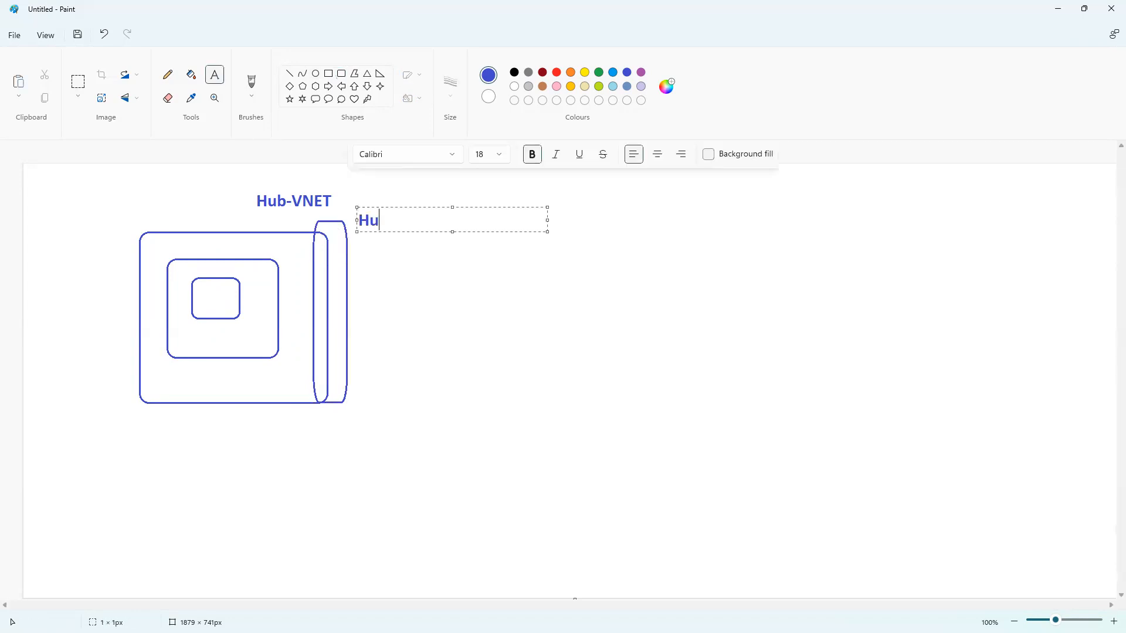
pyautogui.write('bGWAY')
# Draw two stacked blue rounded rectangles right of the gateway, the upper one about 253 × 181 px.
pyautogui.click(341, 73)
pyautogui.moveTo(567, 217); pyautogui.dragTo(757, 378)
pyautogui.moveTo(661, 296); pyautogui.dragTo(648, 264)
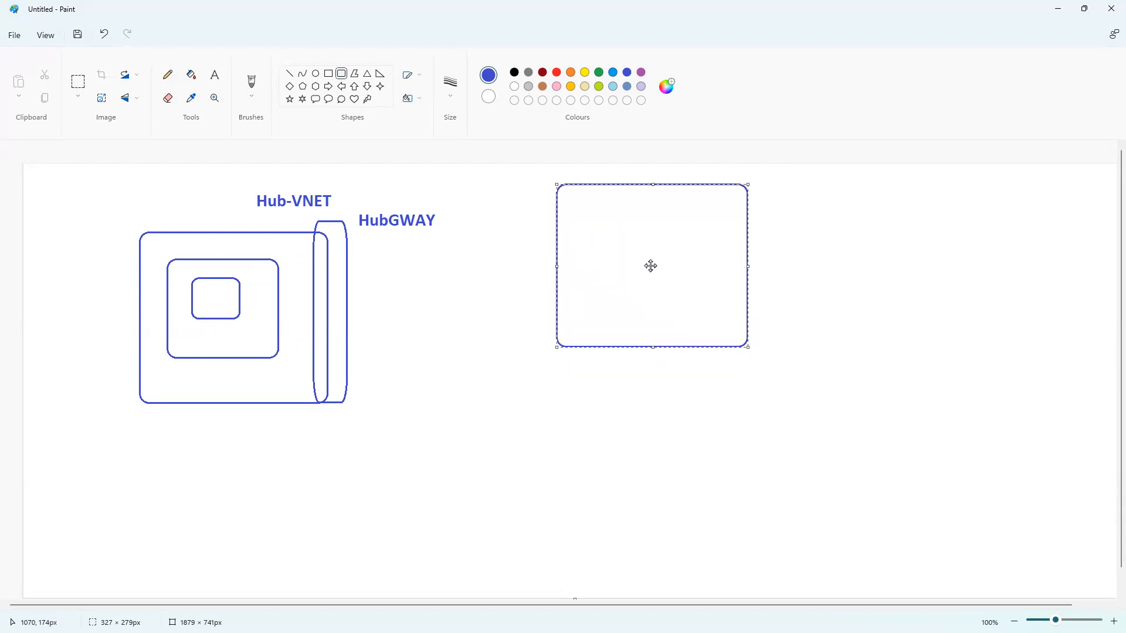
pyautogui.moveTo(746, 349); pyautogui.dragTo(702, 287)
pyautogui.moveTo(600, 238); pyautogui.dragTo(604, 254)
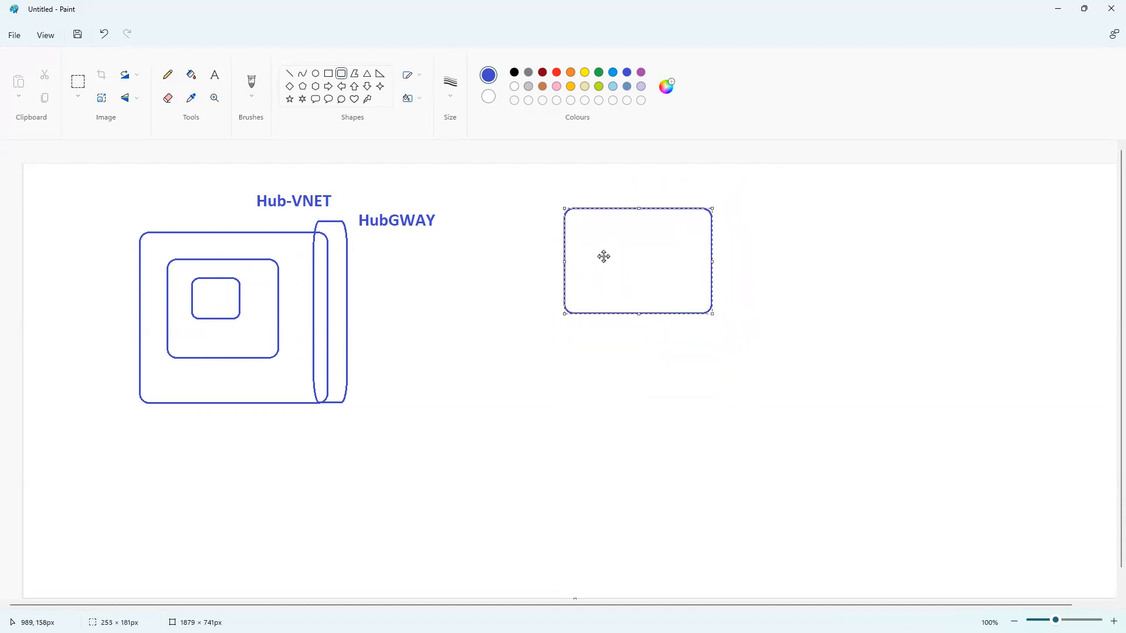
pyautogui.click(603, 385)
pyautogui.moveTo(559, 332); pyautogui.dragTo(723, 425)
pyautogui.click(788, 317)
# Label the upper rectangle Spoke-VNET1 and the lower one Spoke-VNET2 in blue text.
pyautogui.click(217, 79)
pyautogui.click(716, 211)
pyautogui.write('Spoke-')
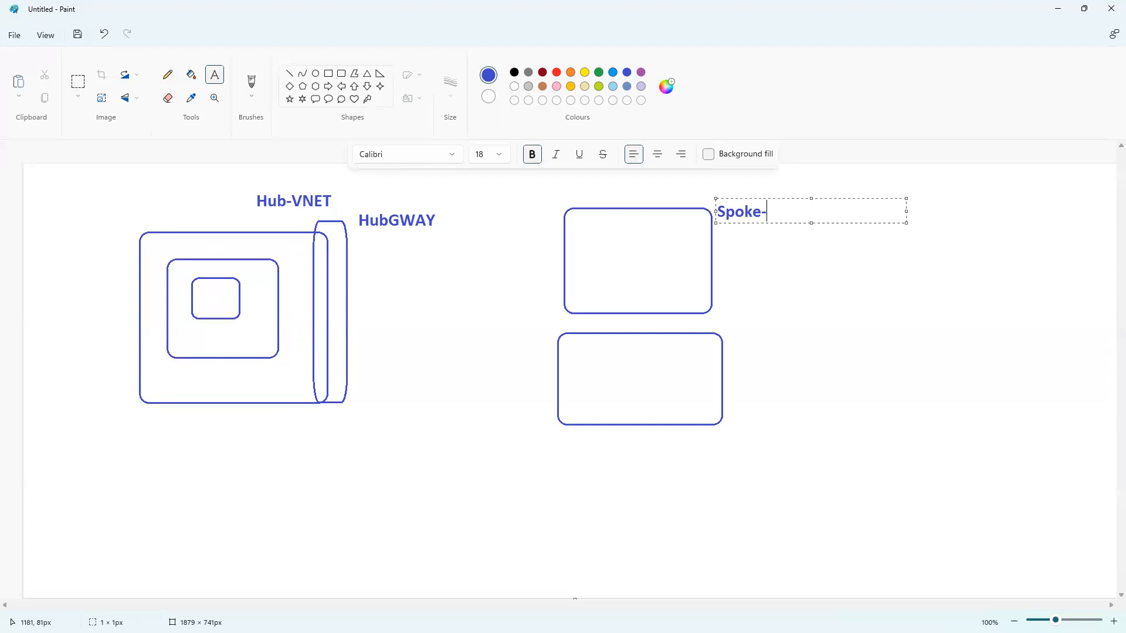
pyautogui.write('VNET1')
pyautogui.hotkey('ctrl', 'a')
pyautogui.hotkey('ctrl', 'c')
pyautogui.click(738, 340)
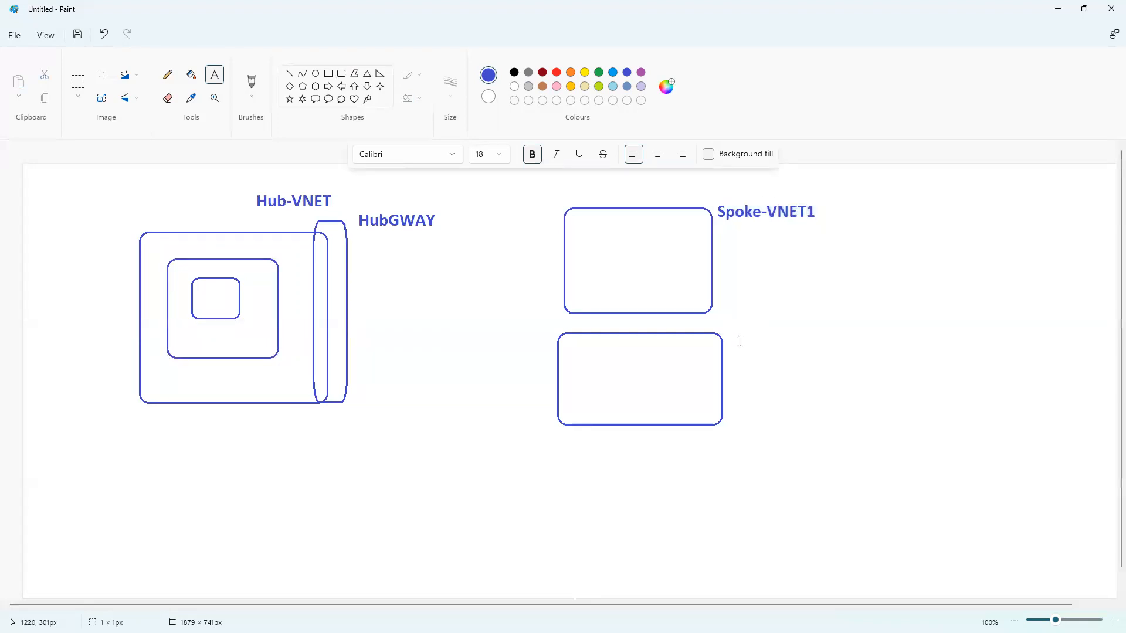
pyautogui.click(739, 340)
pyautogui.hotkey('ctrl', 'v')
pyautogui.press('BackSpace')
pyautogui.write('2')
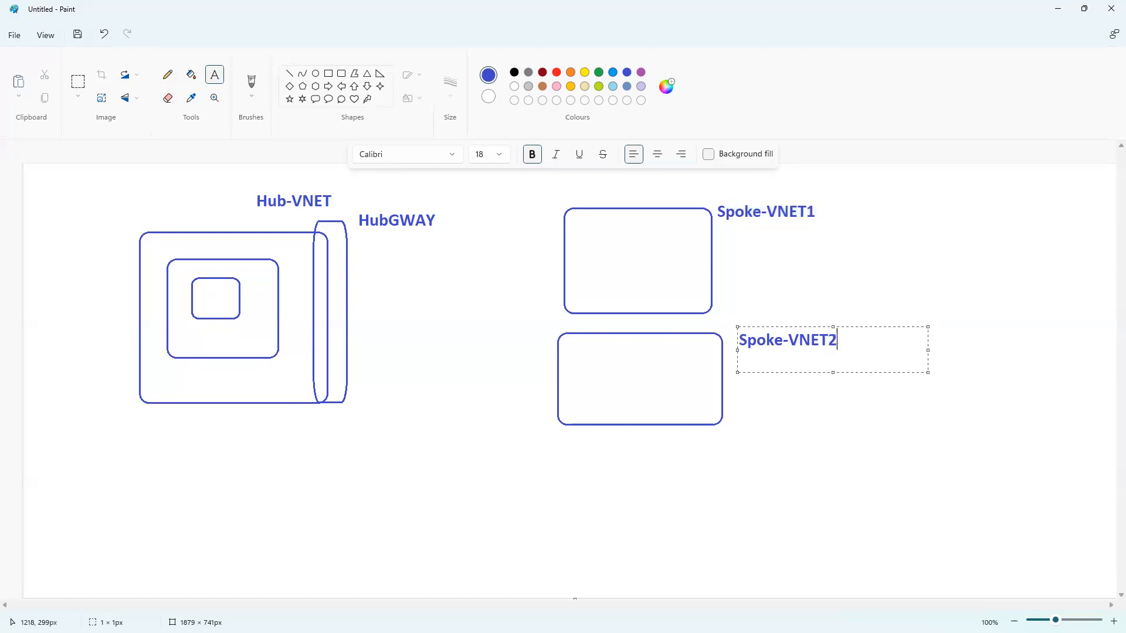
# Draw two nested blue rounded rectangles inside each of the Spoke-VNET1 and Spoke-VNET2 boxes.
pyautogui.click(341, 74)
pyautogui.moveTo(583, 223); pyautogui.dragTo(687, 297)
pyautogui.moveTo(593, 349); pyautogui.dragTo(691, 409)
pyautogui.click(824, 294)
pyautogui.moveTo(602, 236)
pyautogui.mouseDown()
pyautogui.moveTo(628, 274)
pyautogui.moveTo(659, 280)
pyautogui.mouseUp()
pyautogui.click(757, 273)
pyautogui.moveTo(609, 363); pyautogui.dragTo(665, 400)
pyautogui.click(770, 291)
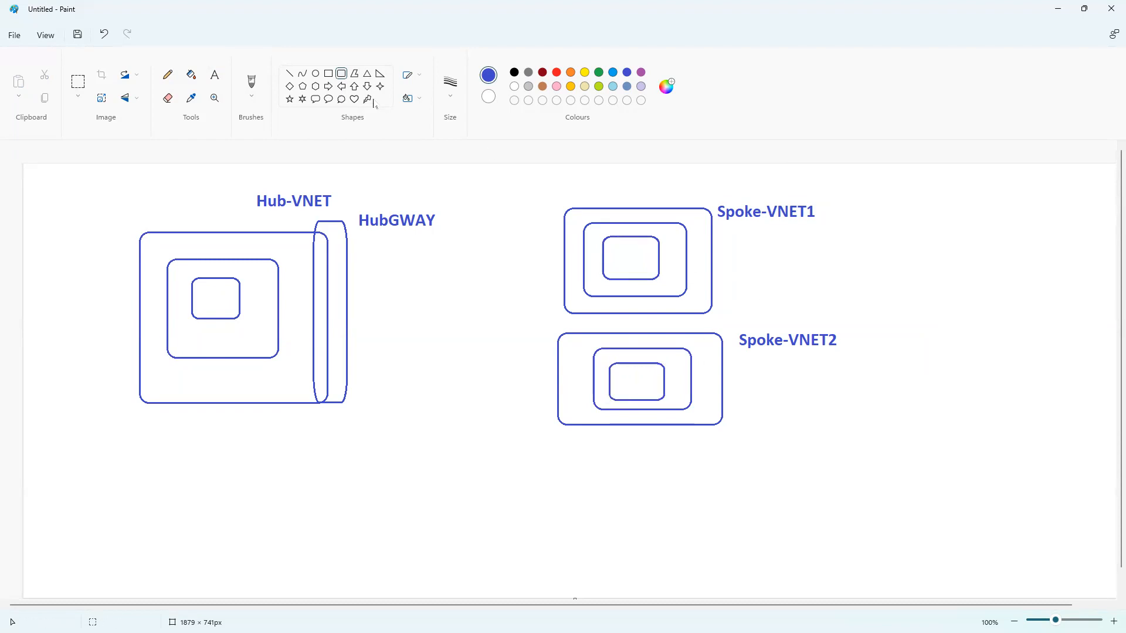
# Add the red labels SPOKEVM1 and SPOKEVM2 on the innermost boxes of the two spoke networks.
pyautogui.click(216, 75)
pyautogui.click(615, 258)
pyautogui.write('SPOKEVM1')
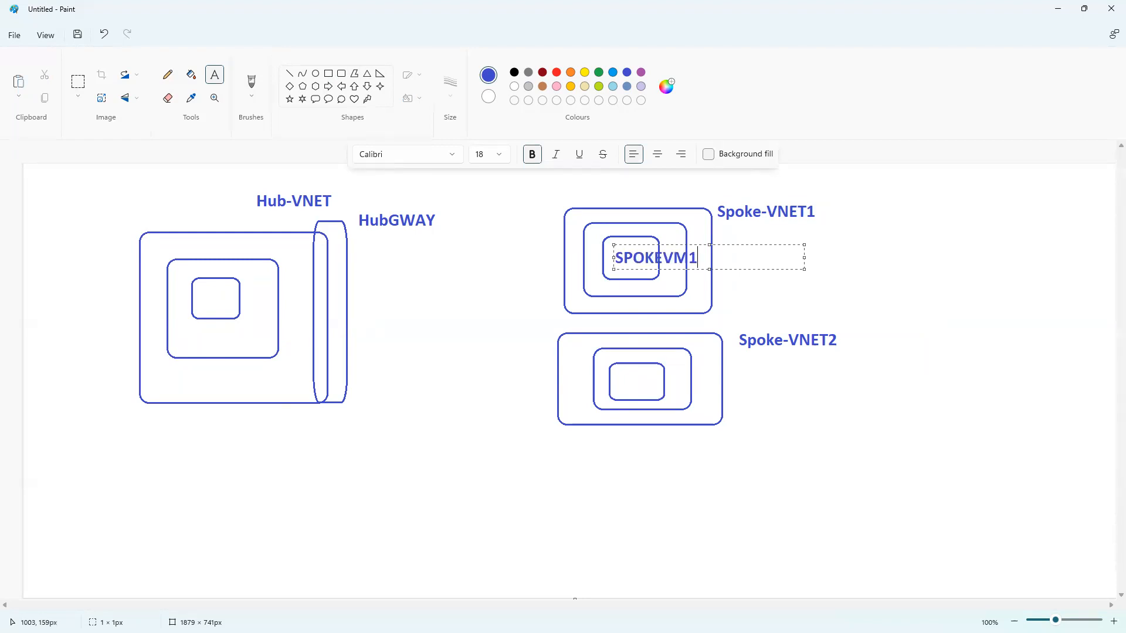
pyautogui.hotkey('ctrl', 'a')
pyautogui.hotkey('ctrl', 'c')
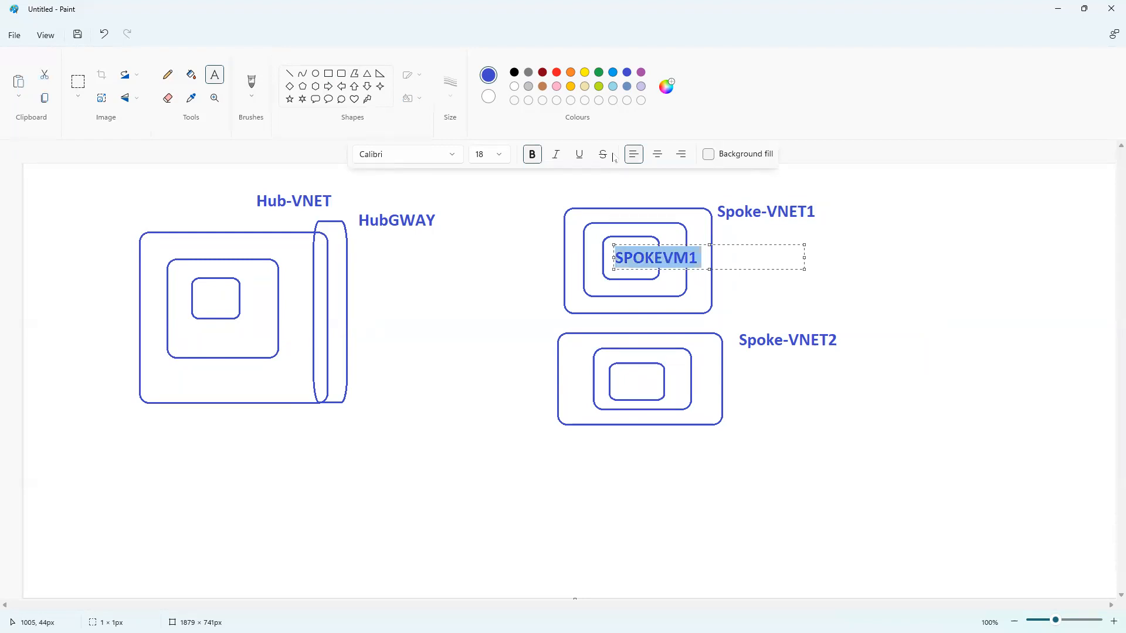
pyautogui.click(557, 74)
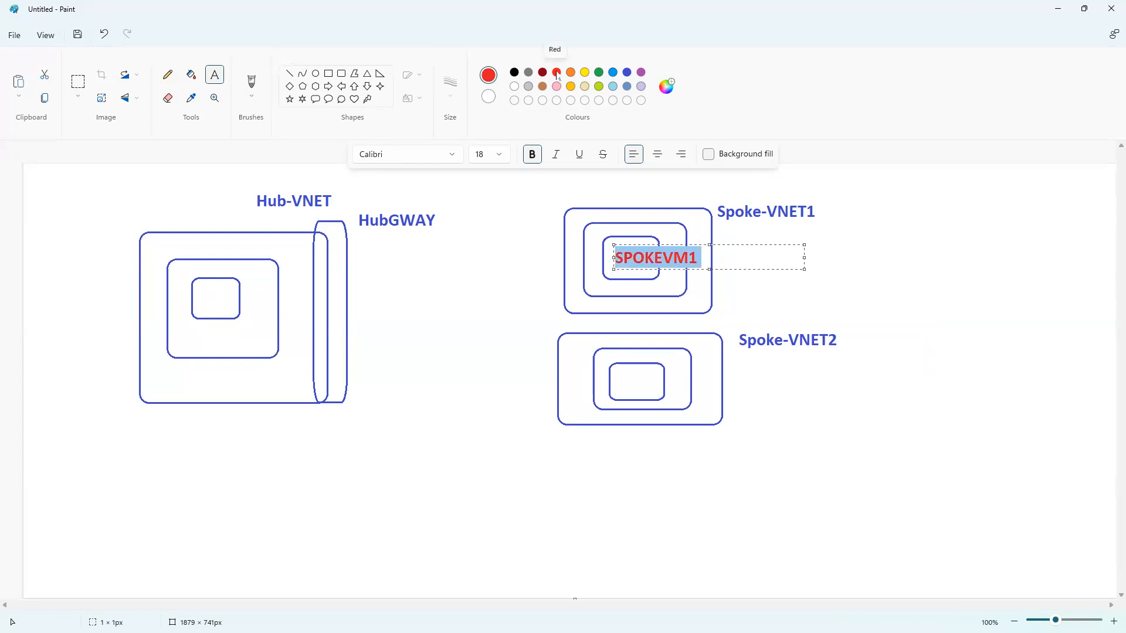
pyautogui.click(632, 381)
pyautogui.click(632, 381)
pyautogui.hotkey('ctrl', 'v')
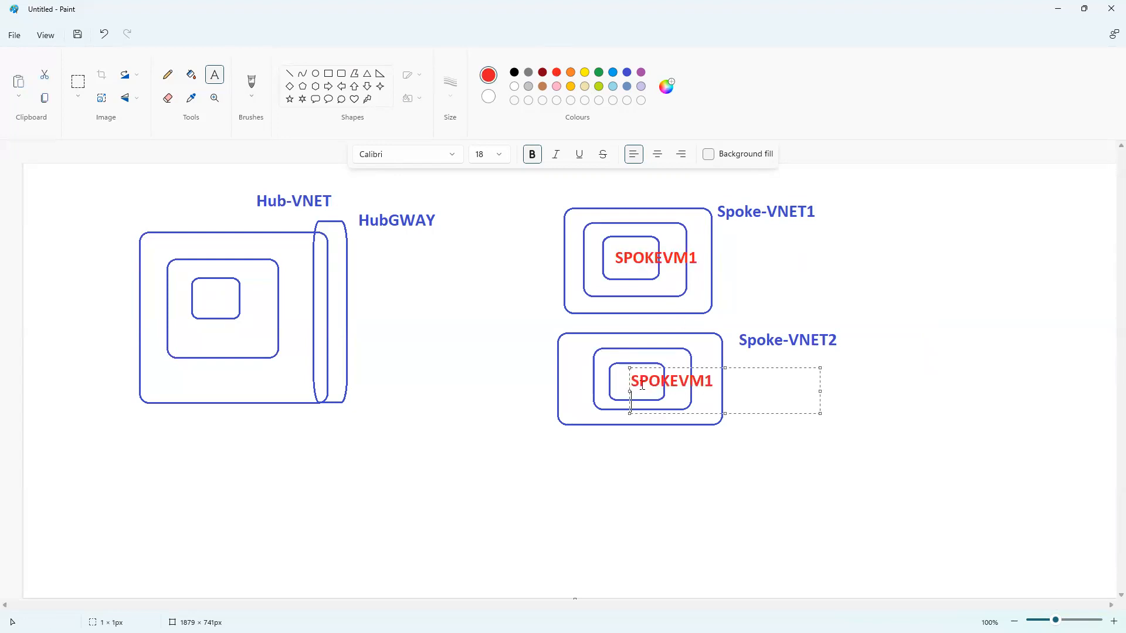
pyautogui.press('BackSpace')
pyautogui.write('2')
pyautogui.click(254, 208)
# Connect the gateway to each spoke with narrow red rounded rectangles, about 431 × 36 px to Spoke-VNET2 and 424 × 39 px to Spoke-VNET1.
pyautogui.click(341, 75)
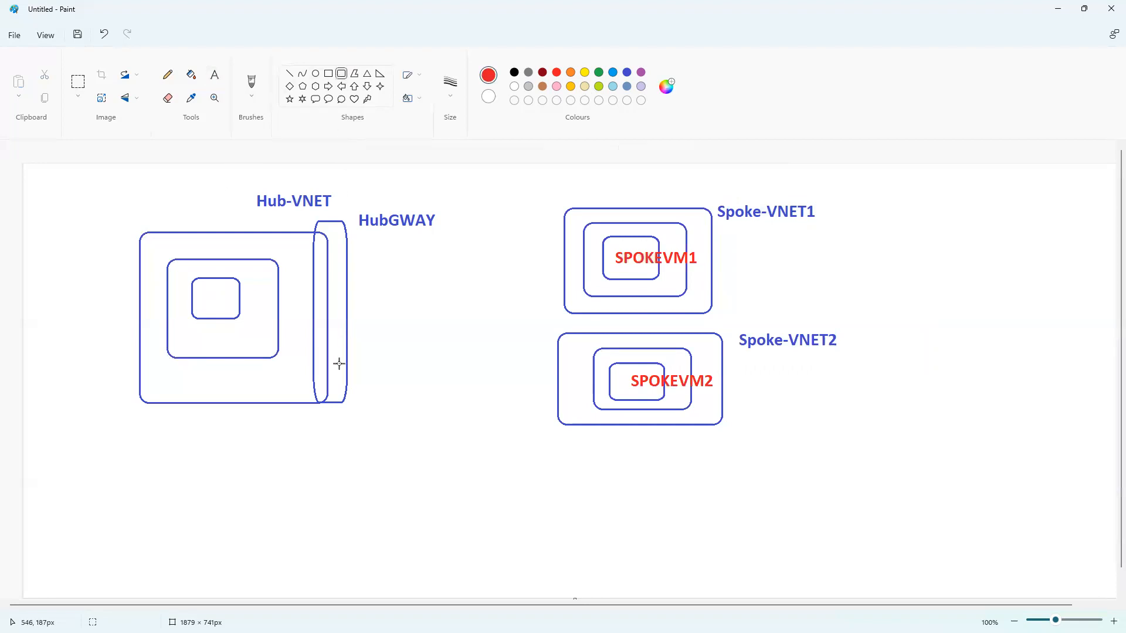
pyautogui.moveTo(316, 373); pyautogui.dragTo(568, 394)
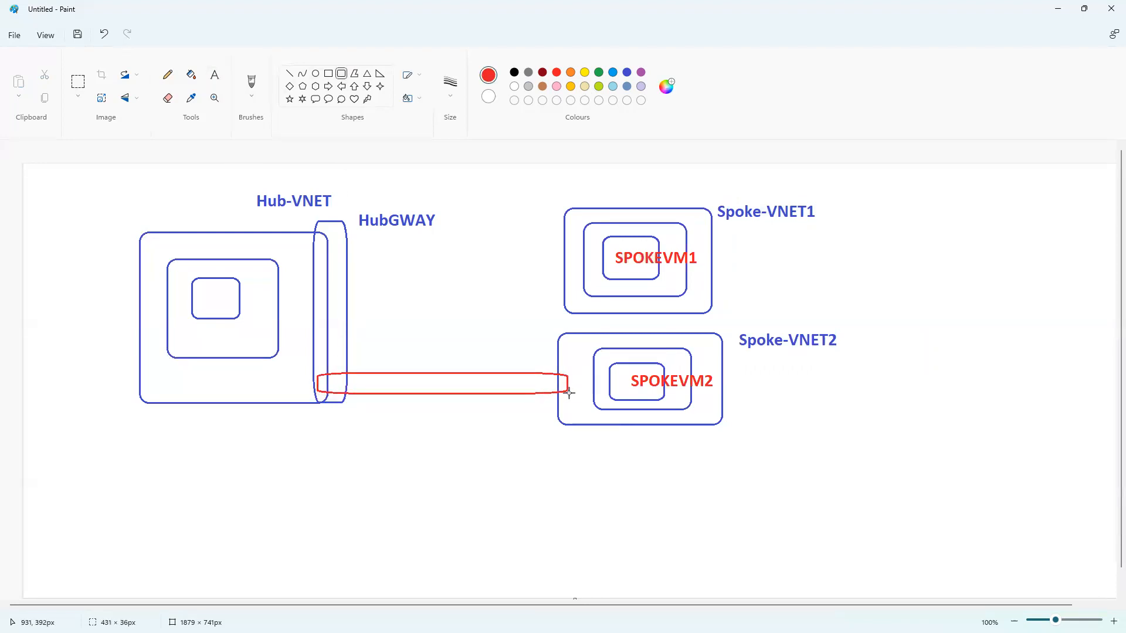
pyautogui.moveTo(324, 246); pyautogui.dragTo(572, 269)
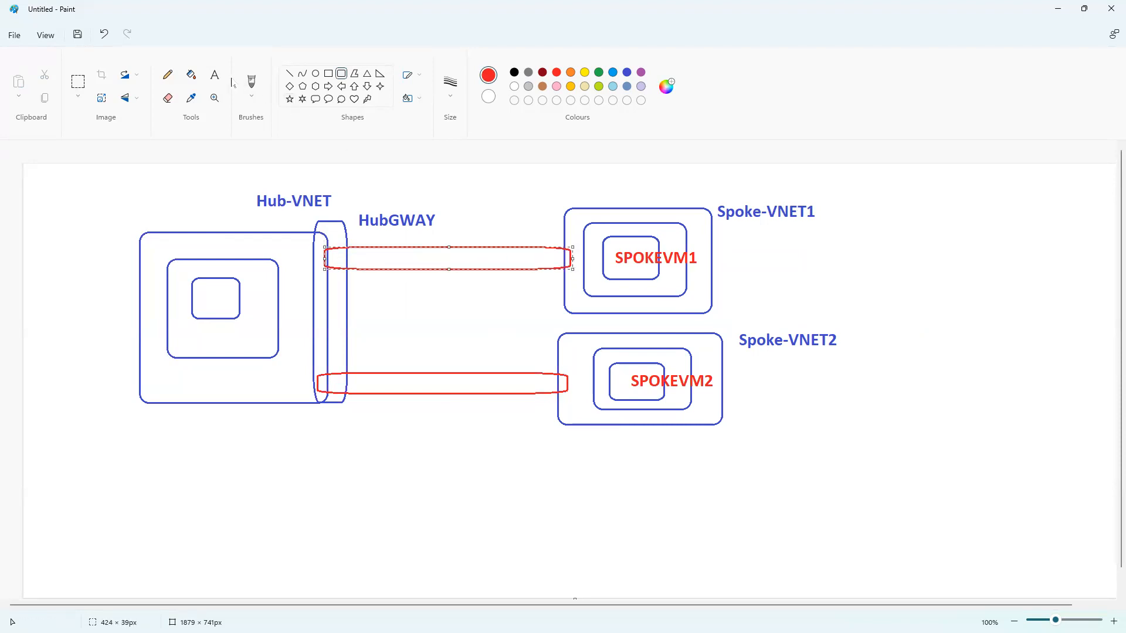
# Label the upper red connector Hub-SPOKE1 and the lower one Hub-SPOKE2.
pyautogui.click(215, 75)
pyautogui.click(366, 262)
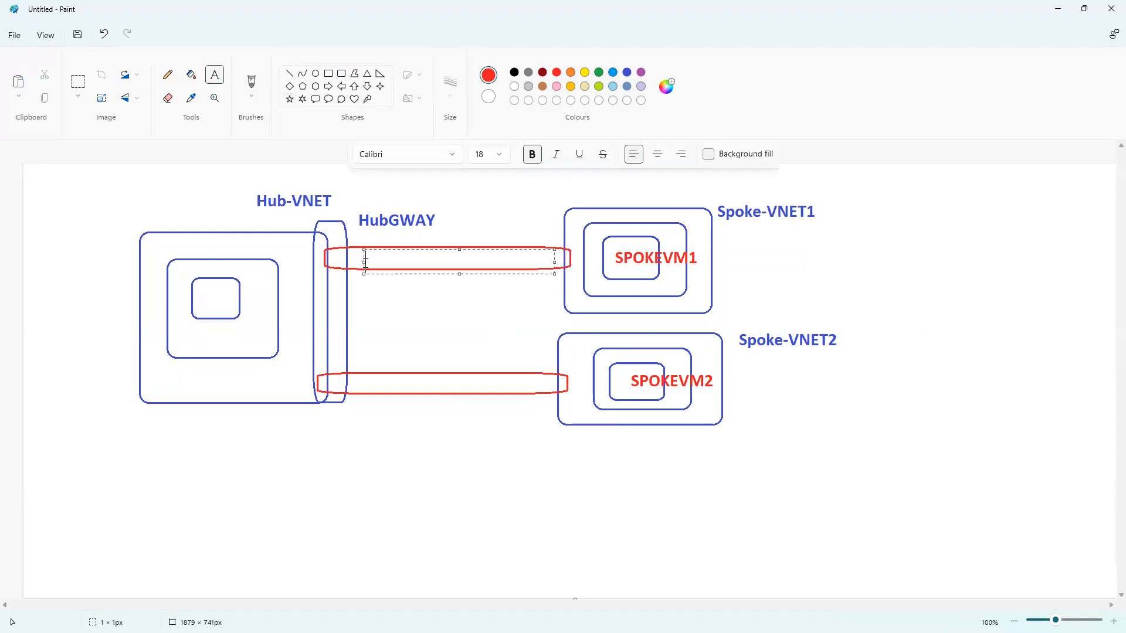
pyautogui.write('Hub-SPOKE1')
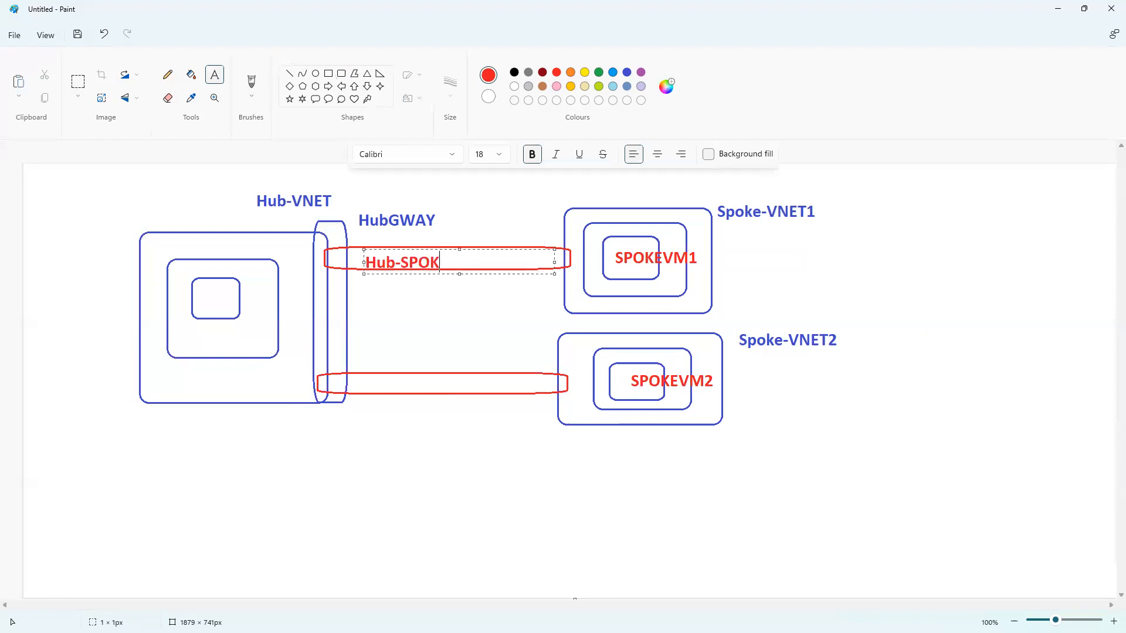
pyautogui.hotkey('ctrl', 'a')
pyautogui.hotkey('ctrl', 'c')
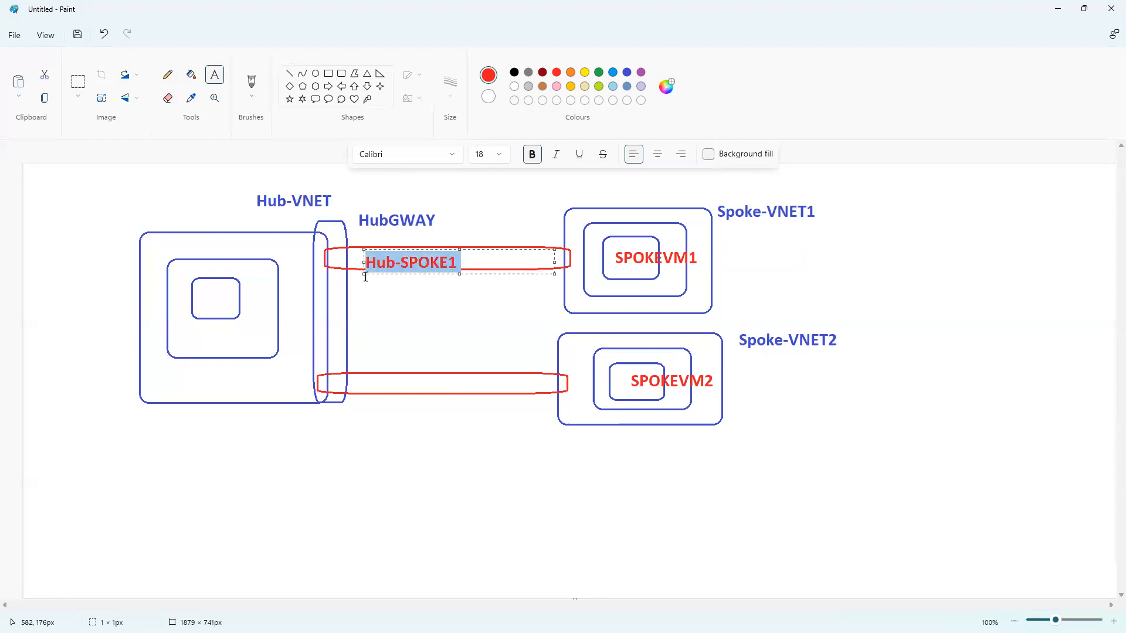
pyautogui.click(373, 382)
pyautogui.hotkey('ctrl', 'v')
pyautogui.press('BackSpace')
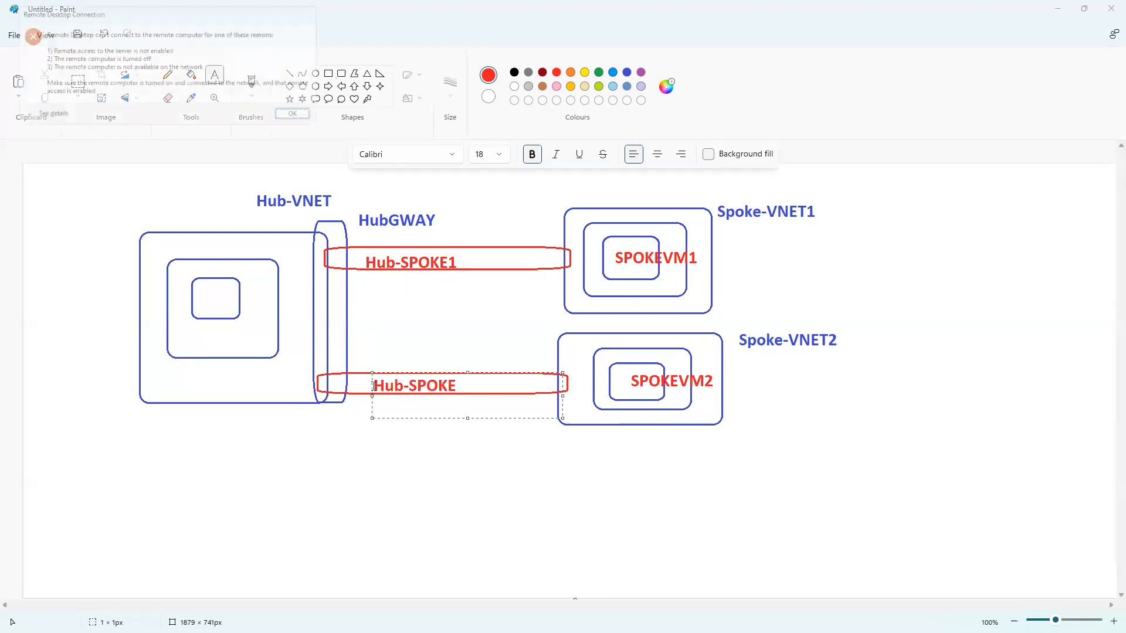
pyautogui.click(461, 384)
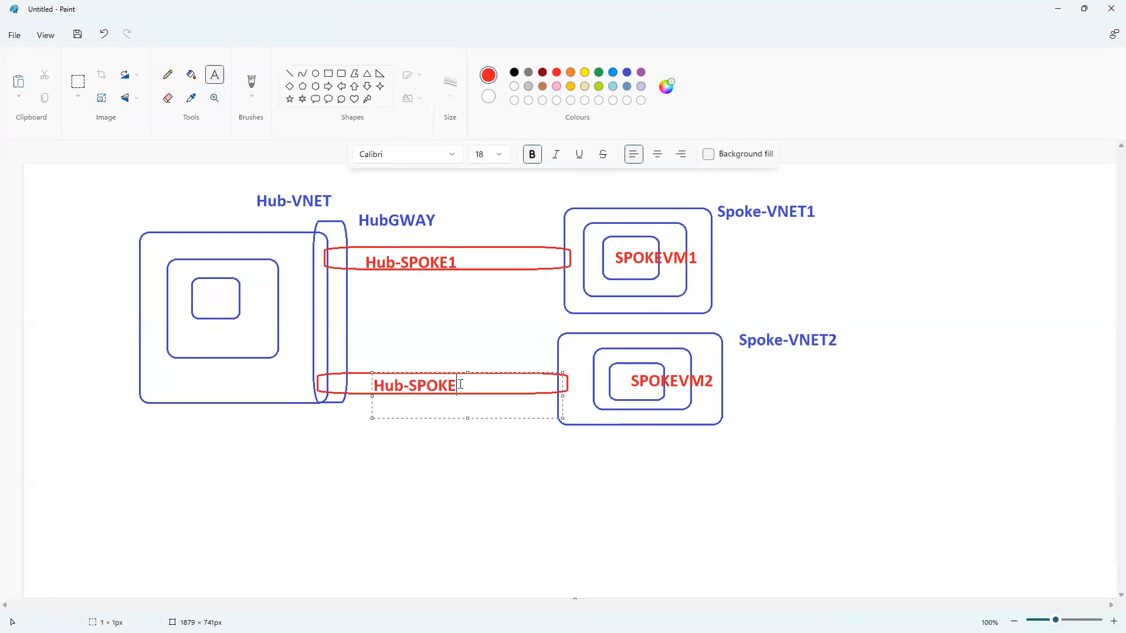
pyautogui.write('2')
pyautogui.click(481, 350)
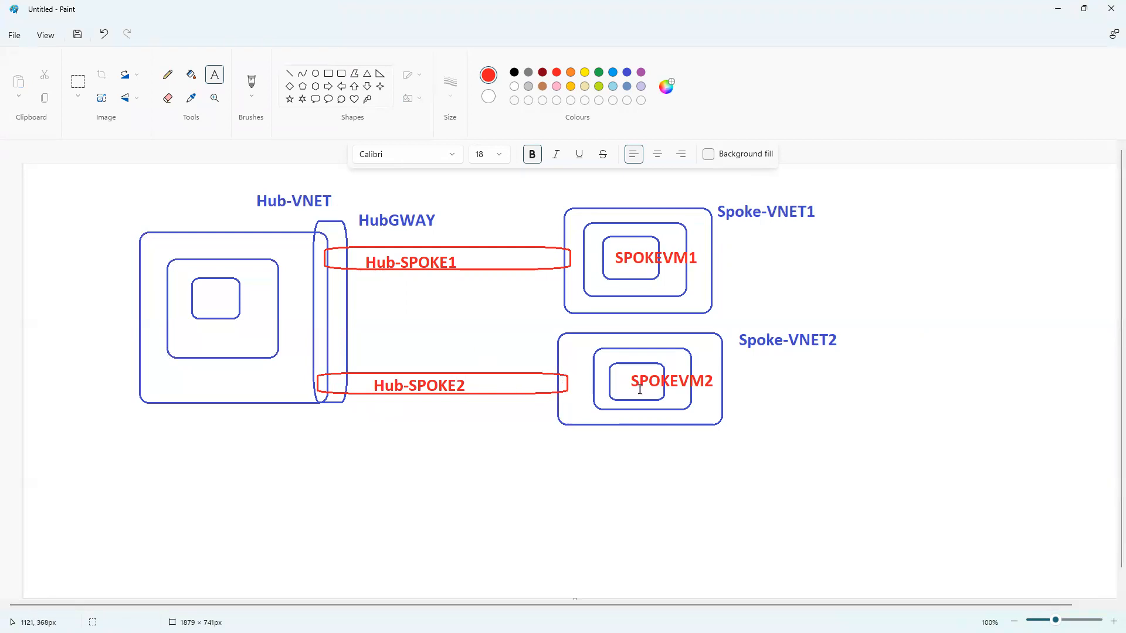
pyautogui.click(199, 303)
pyautogui.click(488, 340)
# Add the red labels Route Table and SPOKETABLE2 below the Spoke-VNET2 box.
pyautogui.click(647, 442)
pyautogui.write('Route Table')
pyautogui.click(731, 465)
pyautogui.click(732, 466)
pyautogui.write('SPOKE')
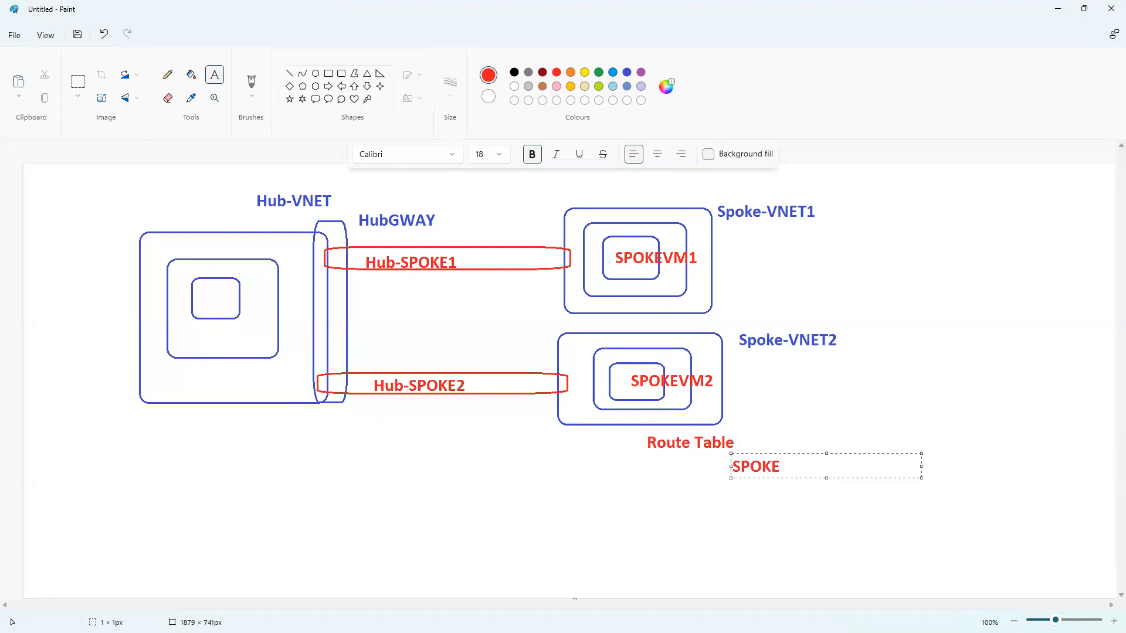
pyautogui.write('T')
pyautogui.press('BackSpace')
pyautogui.write('TABLE2')
# Add the red label SPOKETABLE1 beside the Spoke-VNET1 box, under its name.
pyautogui.hotkey('ctrl', 'a')
pyautogui.click(794, 261)
pyautogui.click(784, 239)
pyautogui.hotkey('ctrl', 'v')
pyautogui.press('BackSpace')
pyautogui.write('1')
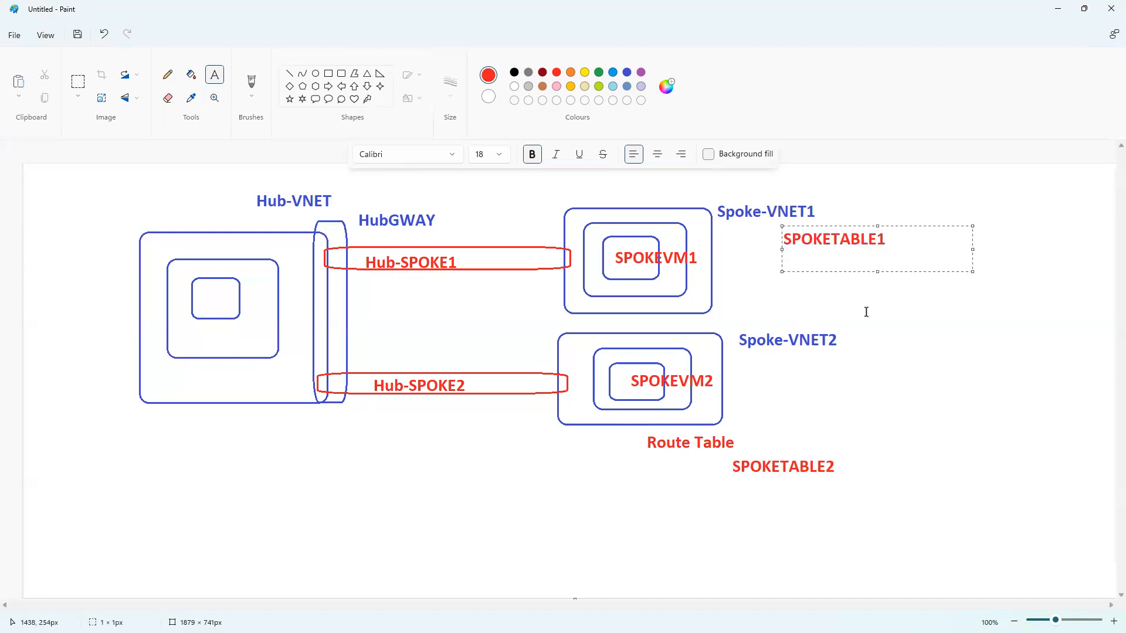
# Draw red pencil lines linking SPOKETABLE1 and SPOKETABLE2 to the middle boxes of their respective spoke networks.
pyautogui.click(168, 74)
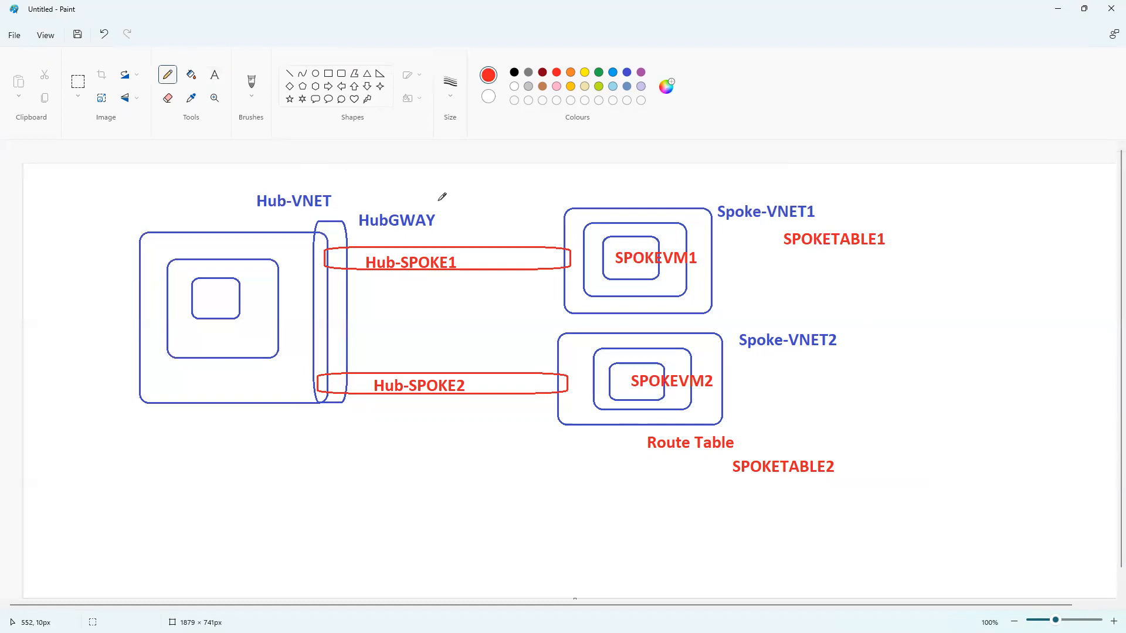
pyautogui.moveTo(777, 241); pyautogui.dragTo(692, 236)
pyautogui.moveTo(746, 459)
pyautogui.mouseDown()
pyautogui.moveTo(737, 395)
pyautogui.moveTo(694, 390)
pyautogui.mouseUp()
# Add the red text routes below the Route Table and SPOKETABLE2 labels.
pyautogui.click(214, 75)
pyautogui.click(667, 508)
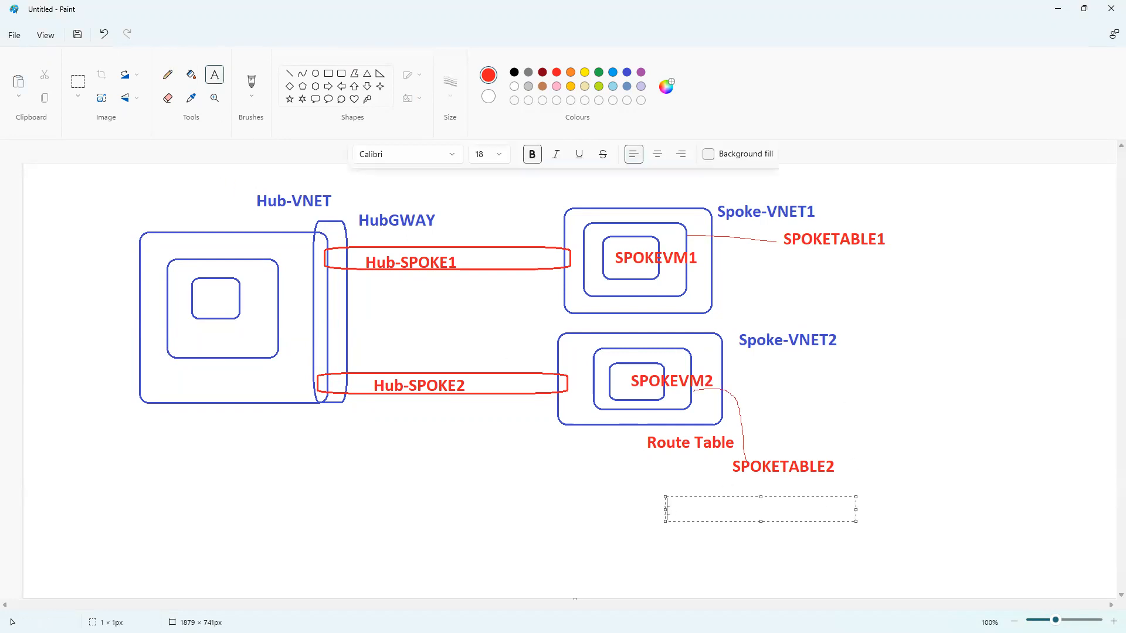
pyautogui.write('routes')
pyautogui.scroll(-1, 698, 477)
pyautogui.click(696, 469)
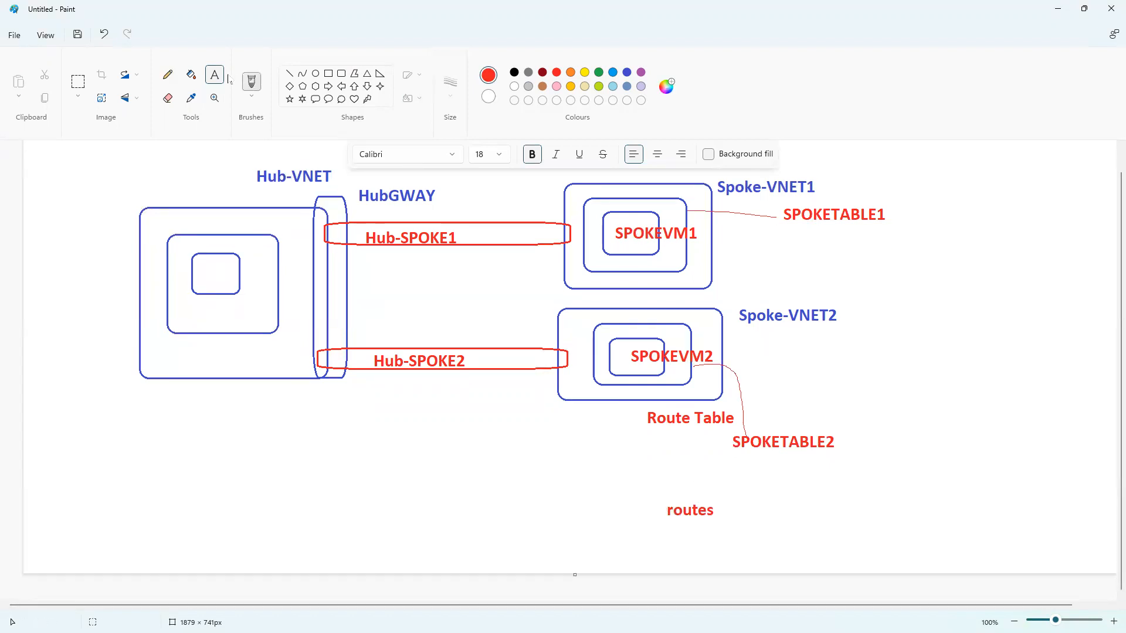
# Add the green two-line note "any traffic reaching to Spoke VNET1 -> VNETGWAY" left of the routes label, widening its text box to fit.
pyautogui.click(600, 73)
pyautogui.click(445, 452)
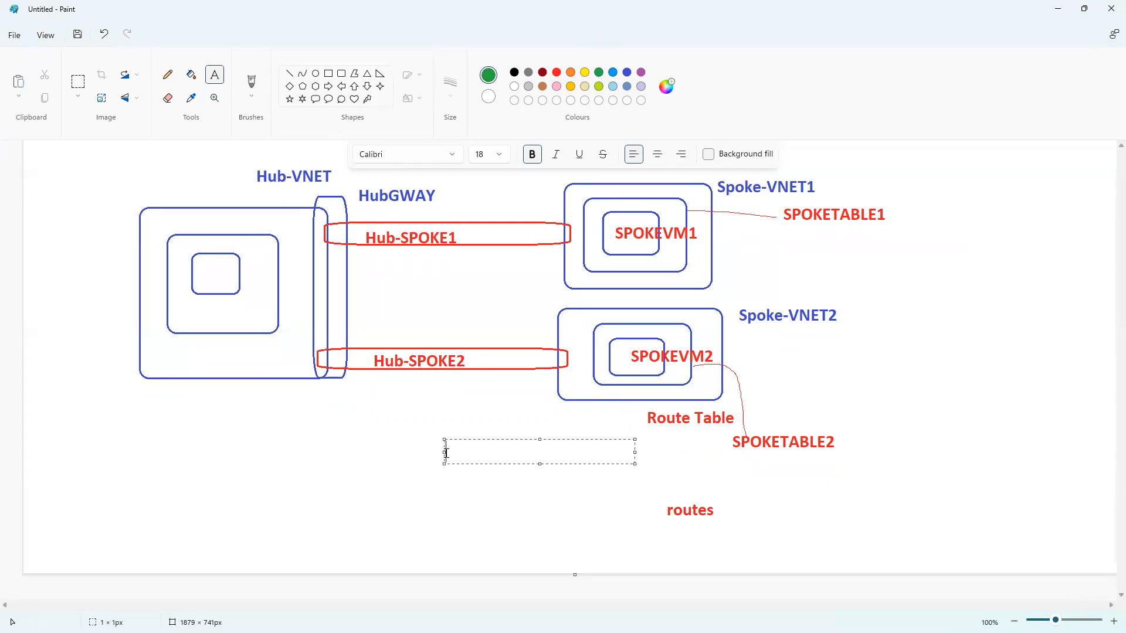
pyautogui.write('any traffic')
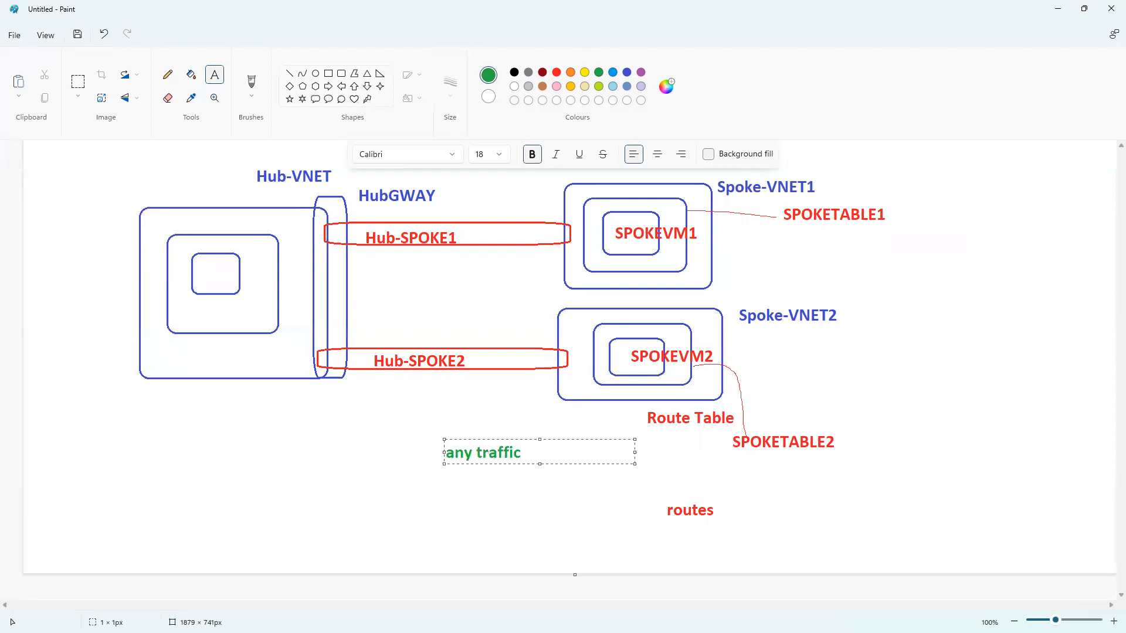
pyautogui.write(' reaching to')
pyautogui.press('Return')
pyautogui.write('SPok')
pyautogui.press('BackSpace')
pyautogui.press('BackSpace')
pyautogui.press('BackSpace')
pyautogui.write('p')
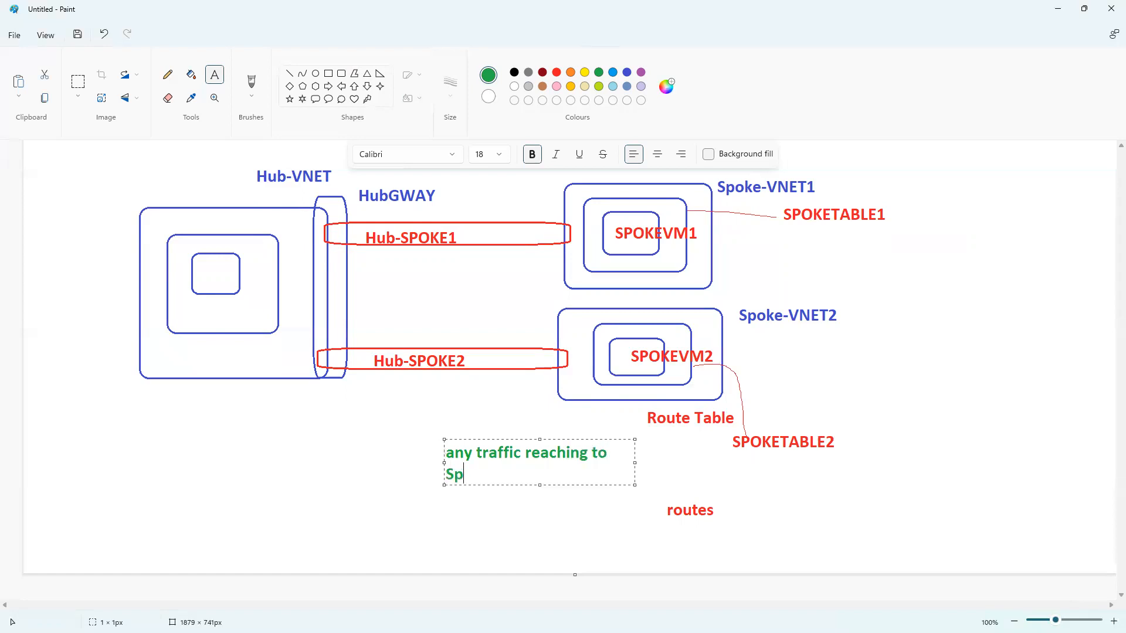
pyautogui.write('oke VNET1 -> ')
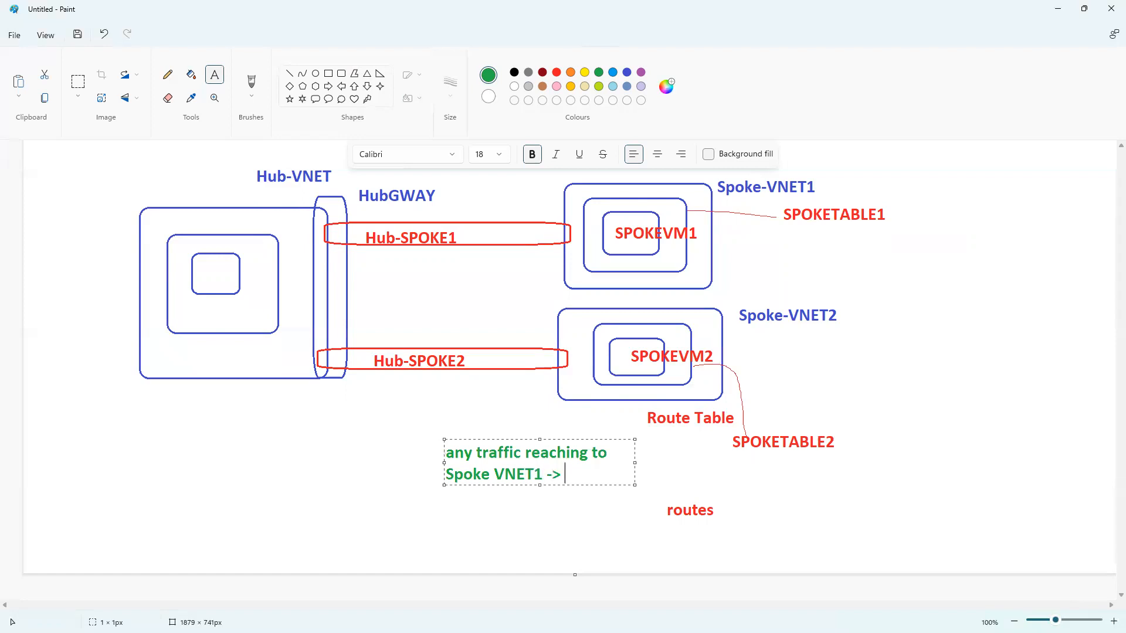
pyautogui.write('VNETW')
pyautogui.press('BackSpace')
pyautogui.write('GWAY')
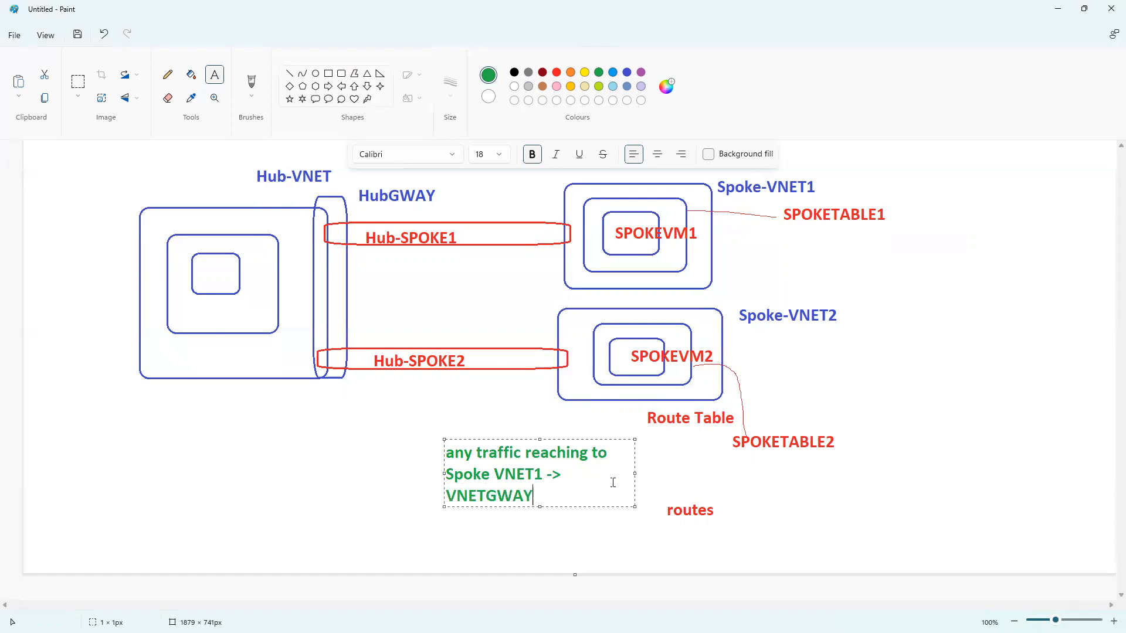
pyautogui.moveTo(635, 472); pyautogui.dragTo(754, 473)
pyautogui.click(852, 508)
# Draw green pencil lines linking routes to the note and SPOKETABLE2, and trace the traffic path from the hub through Hub-SPOKE1 to SPOKEVM1.
pyautogui.click(167, 74)
pyautogui.moveTo(643, 481); pyautogui.dragTo(669, 494)
pyautogui.moveTo(764, 456); pyautogui.dragTo(742, 474)
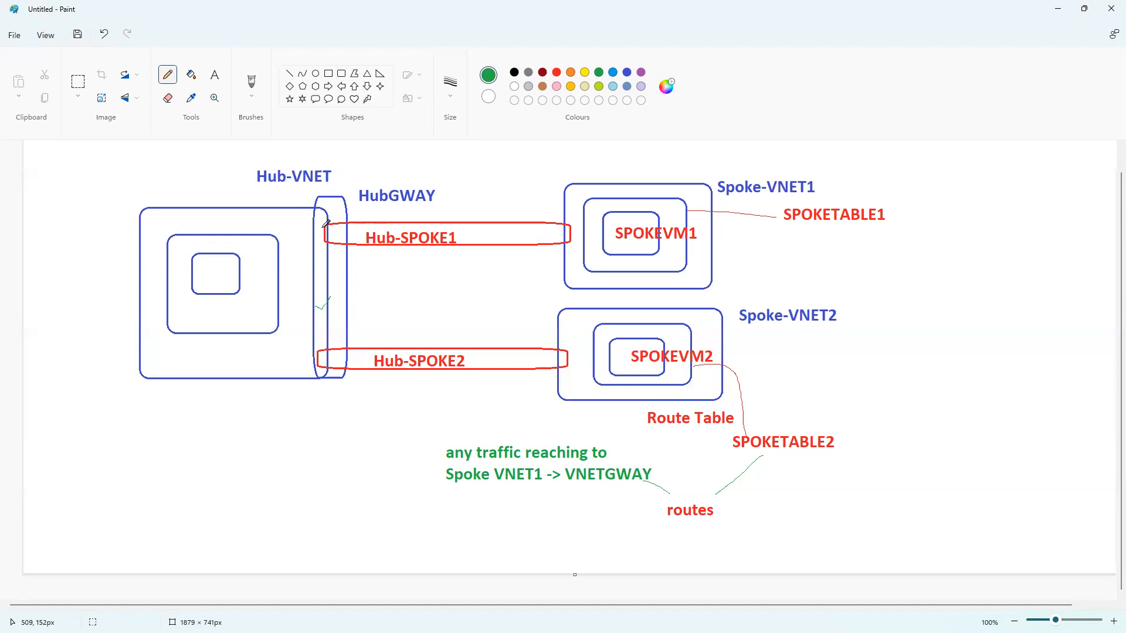
pyautogui.moveTo(303, 236)
pyautogui.mouseDown()
pyautogui.moveTo(609, 238)
pyautogui.moveTo(599, 251)
pyautogui.mouseUp()
# Draw a green rounded rectangle below the Hub-VNET box with a smaller rounded rectangle nested inside it.
pyautogui.click(343, 75)
pyautogui.moveTo(137, 423)
pyautogui.mouseDown()
pyautogui.moveTo(166, 457)
pyautogui.moveTo(320, 550)
pyautogui.mouseUp()
pyautogui.click(373, 503)
pyautogui.moveTo(191, 474); pyautogui.dragTo(252, 527)
pyautogui.click(387, 480)
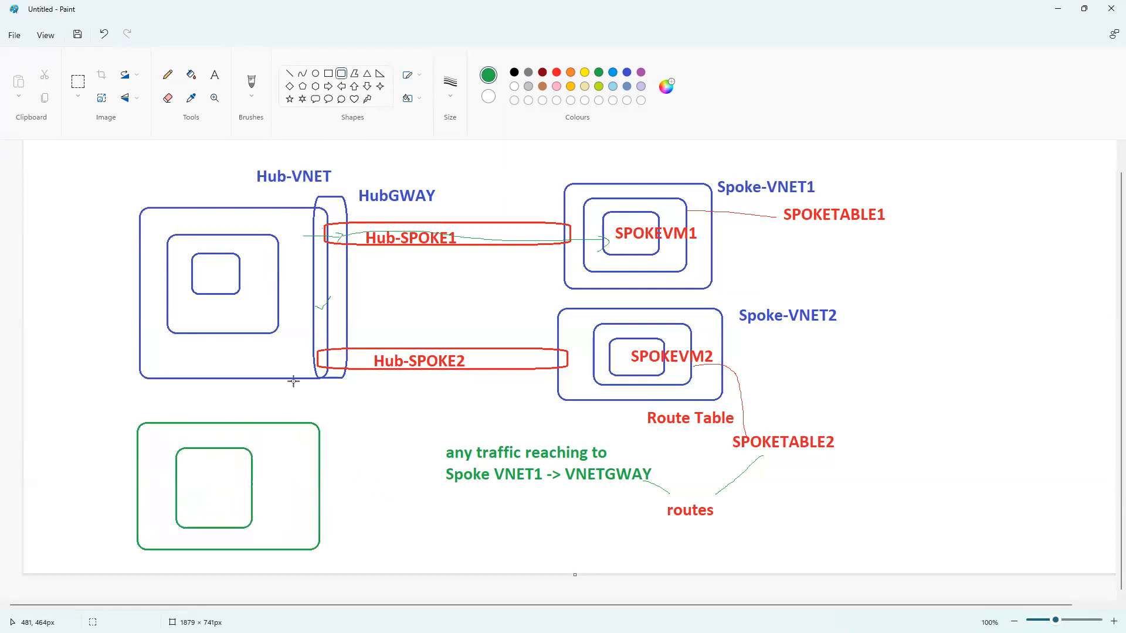
# Join the Hub-VNET box to the green box with a narrow green rounded rectangle, and pencil a small square inside the nested green box.
pyautogui.moveTo(266, 369); pyautogui.dragTo(286, 441)
pyautogui.click(358, 396)
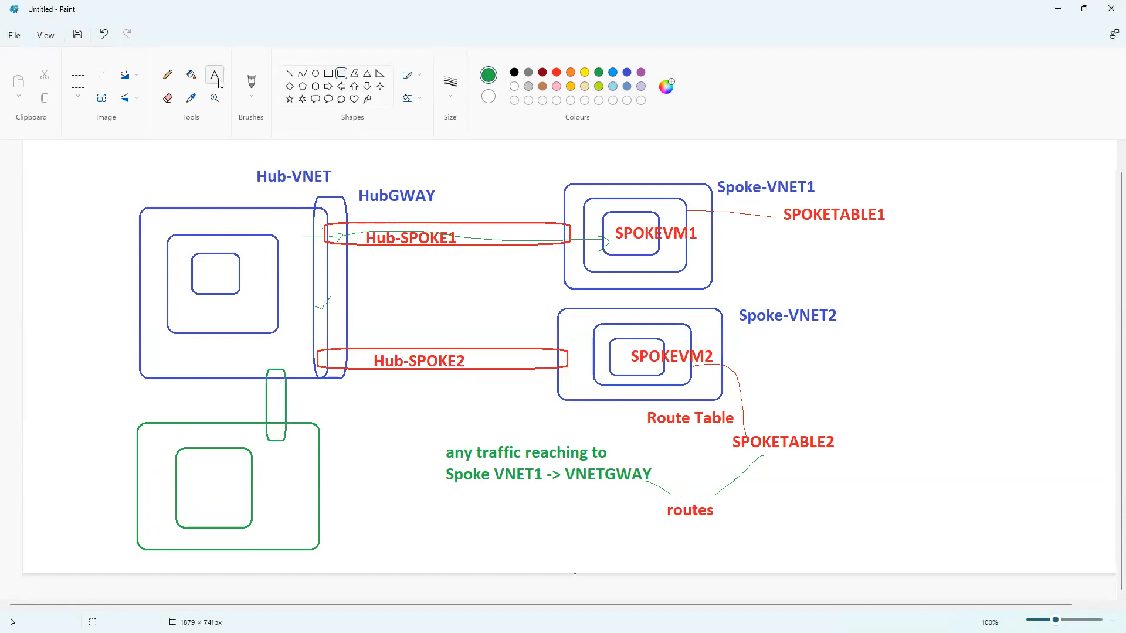
pyautogui.click(167, 74)
pyautogui.moveTo(193, 475)
pyautogui.mouseDown()
pyautogui.moveTo(193, 498)
pyautogui.moveTo(221, 477)
pyautogui.moveTo(192, 476)
pyautogui.mouseUp()
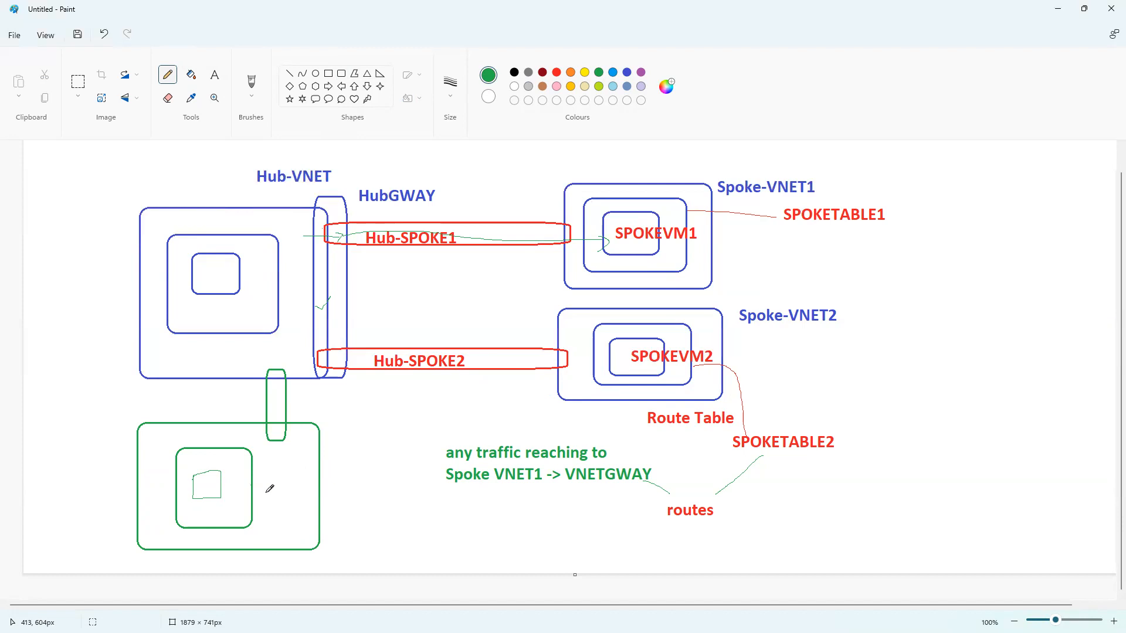
# Pencil green traffic lines from the green box to Hub-VNET, both spoke networks and the empty canvas area below the note.
pyautogui.moveTo(229, 479)
pyautogui.mouseDown()
pyautogui.moveTo(261, 461)
pyautogui.moveTo(282, 353)
pyautogui.moveTo(303, 346)
pyautogui.mouseUp()
pyautogui.moveTo(286, 466); pyautogui.dragTo(549, 379)
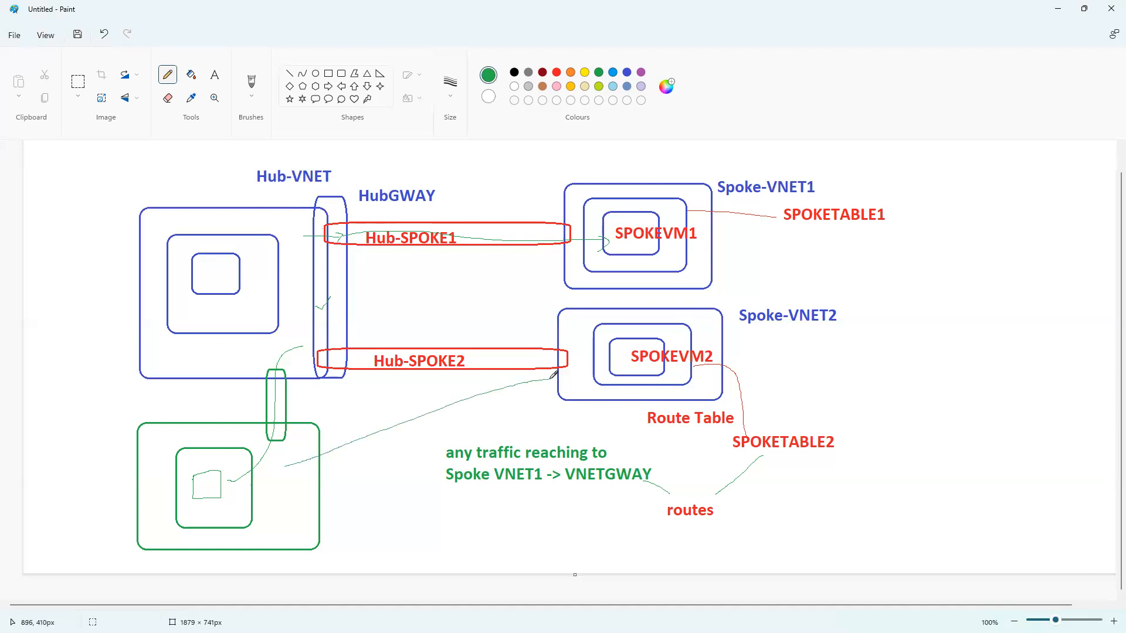
pyautogui.moveTo(312, 437)
pyautogui.mouseDown()
pyautogui.moveTo(415, 397)
pyautogui.moveTo(512, 286)
pyautogui.moveTo(554, 265)
pyautogui.mouseUp()
pyautogui.moveTo(308, 490); pyautogui.dragTo(485, 540)
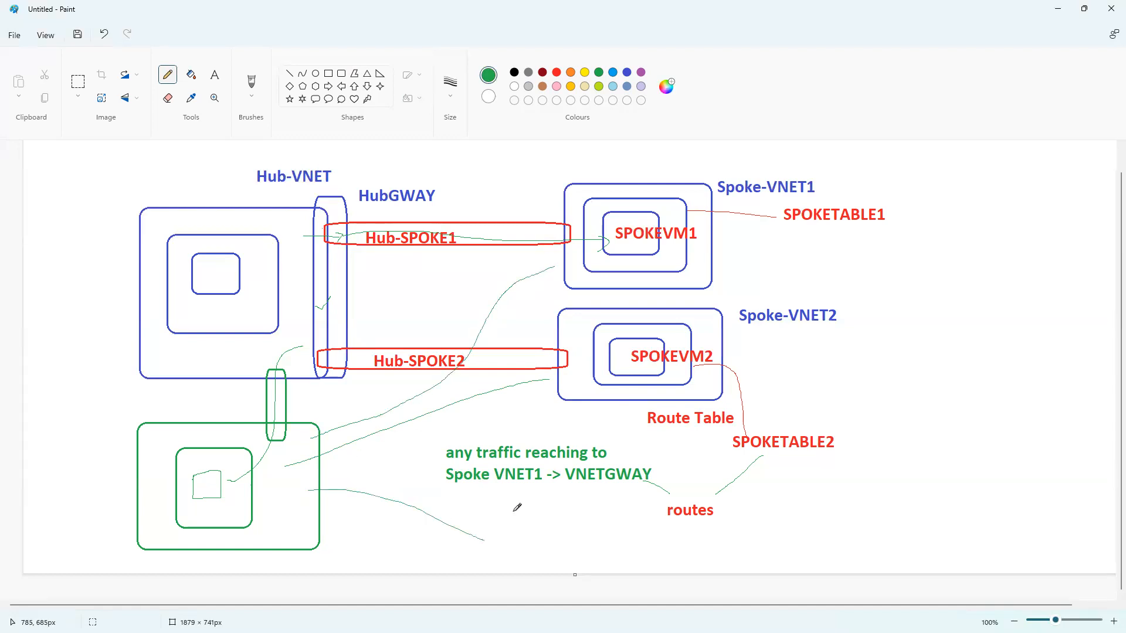
pyautogui.moveTo(618, 380); pyautogui.dragTo(456, 515)
pyautogui.moveTo(632, 274)
pyautogui.mouseDown()
pyautogui.moveTo(536, 343)
pyautogui.moveTo(449, 498)
pyautogui.mouseUp()
pyautogui.moveTo(587, 256)
pyautogui.mouseDown()
pyautogui.moveTo(439, 417)
pyautogui.moveTo(338, 500)
pyautogui.mouseUp()
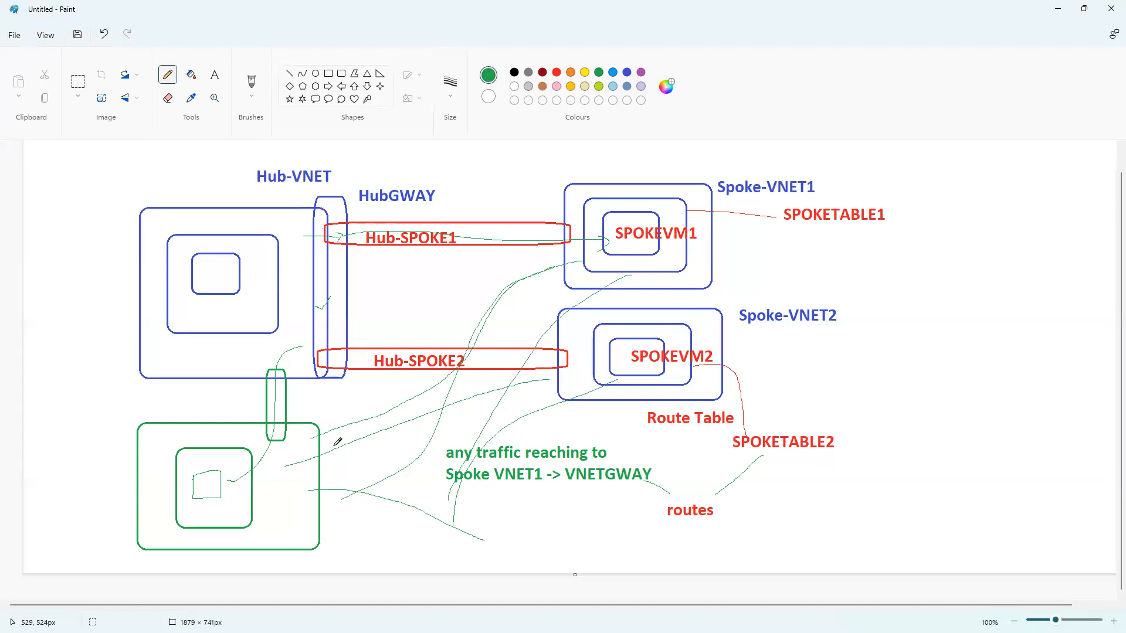
# Undo the freehand traffic lines running between the green box, the Hub-VNET box and the spoke networks.
pyautogui.hotkey('ctrl', 'z')
pyautogui.hotkey('ctrl', 'z')
pyautogui.hotkey('ctrl', 'z')
pyautogui.hotkey('ctrl', 'z')
pyautogui.hotkey('ctrl', 'z')
pyautogui.hotkey('ctrl', 'z')
pyautogui.hotkey('ctrl', 'z')
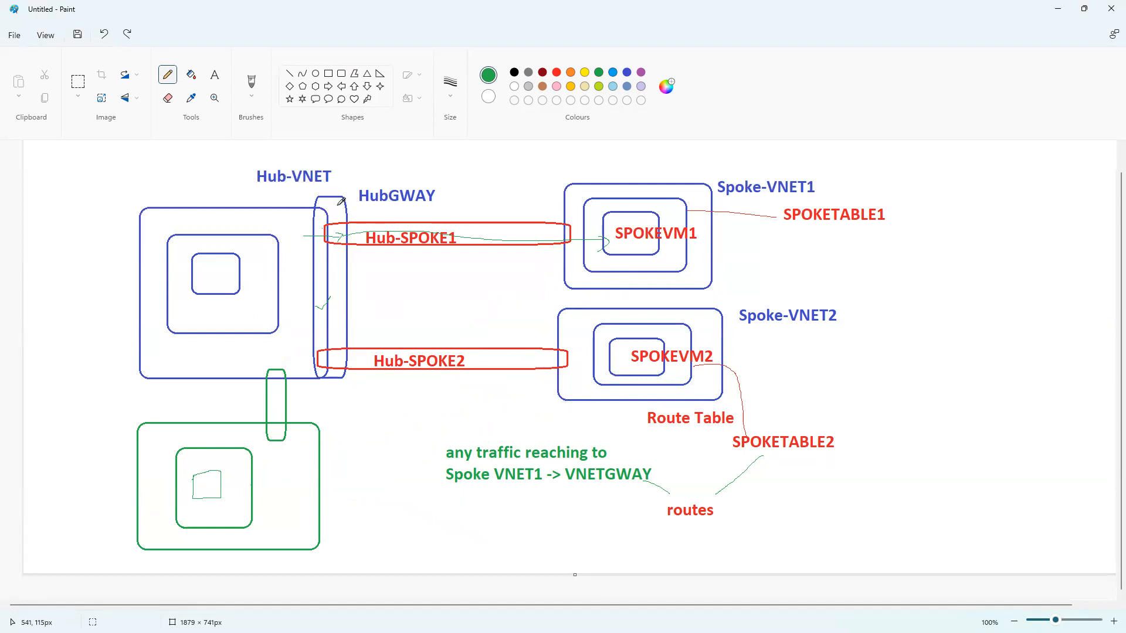
# Pencil green ticks on Hub-VNET, HubGWAY, both spoke networks, their VMs and route tables, and an upward arrow to SPOKEVM2.
pyautogui.moveTo(339, 203); pyautogui.dragTo(357, 179)
pyautogui.moveTo(206, 207); pyautogui.dragTo(226, 206)
pyautogui.moveTo(340, 201); pyautogui.dragTo(370, 182)
pyautogui.moveTo(690, 185); pyautogui.dragTo(716, 165)
pyautogui.moveTo(717, 313); pyautogui.dragTo(744, 288)
pyautogui.moveTo(629, 212); pyautogui.dragTo(648, 197)
pyautogui.moveTo(654, 323); pyautogui.dragTo(662, 316)
pyautogui.moveTo(750, 413); pyautogui.dragTo(763, 404)
pyautogui.moveTo(839, 227); pyautogui.dragTo(860, 217)
pyautogui.moveTo(613, 560)
pyautogui.mouseDown()
pyautogui.moveTo(614, 369)
pyautogui.moveTo(603, 388)
pyautogui.moveTo(617, 369)
pyautogui.moveTo(626, 386)
pyautogui.mouseUp()
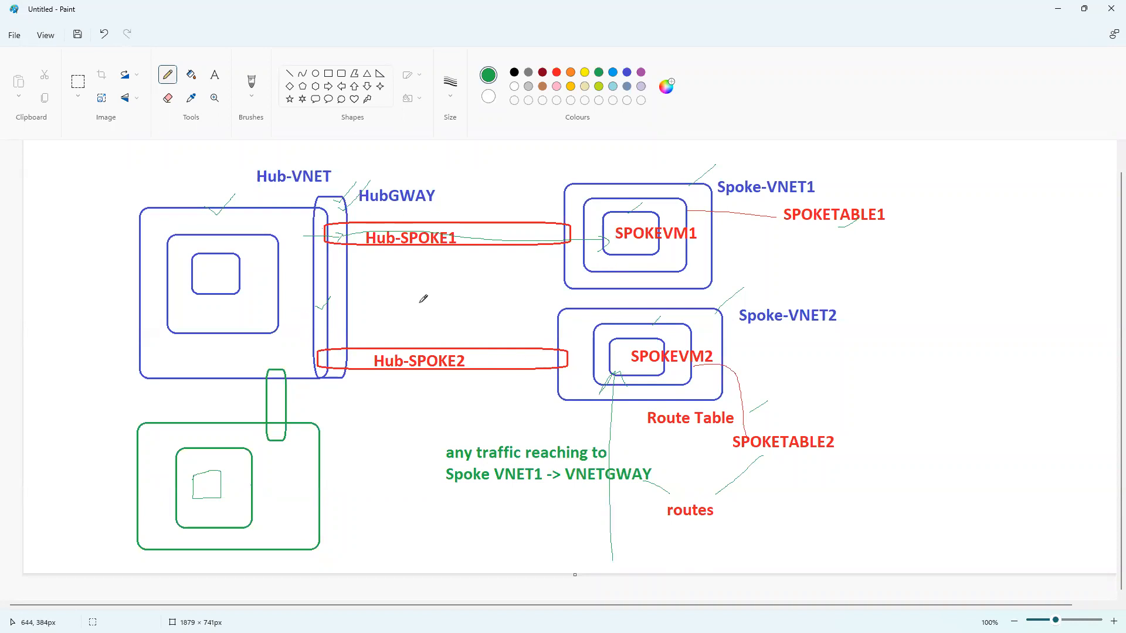
pyautogui.moveTo(631, 283)
pyautogui.mouseDown()
pyautogui.moveTo(631, 309)
pyautogui.moveTo(647, 311)
pyautogui.mouseUp()
pyautogui.hotkey('ctrl', 'z')
pyautogui.hotkey('ctrl', 'z')
pyautogui.click(578, 339)
# Switch to the Azure portal, open the running Hub-RG deployment and check the duration in the hubgw gateway's operation details.
pyautogui.click(100, 631)
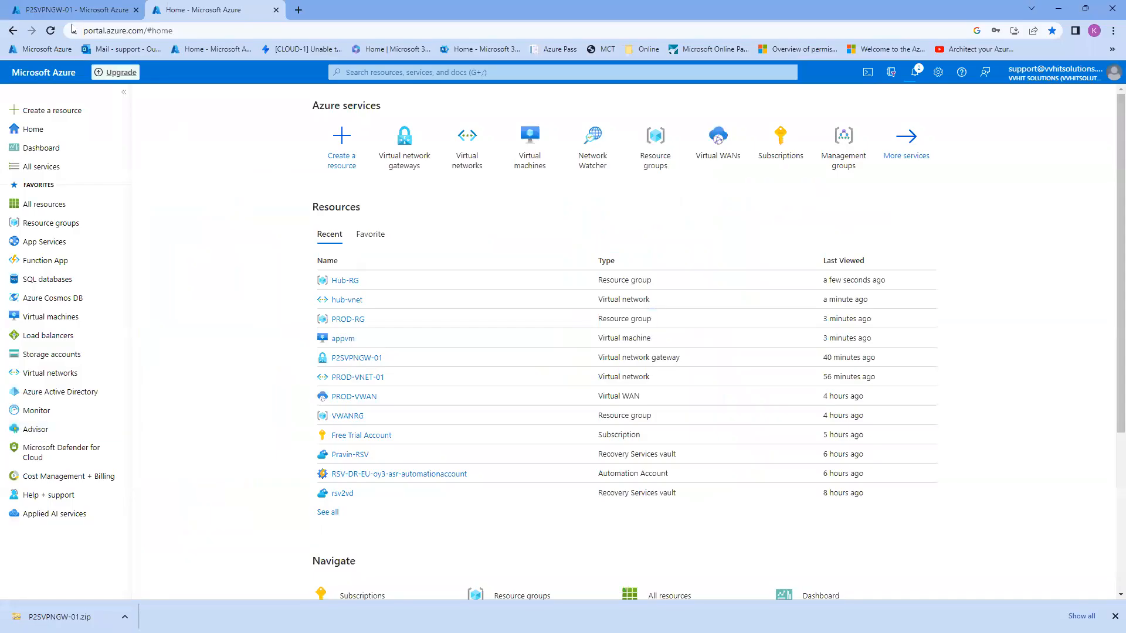
pyautogui.click(69, 6)
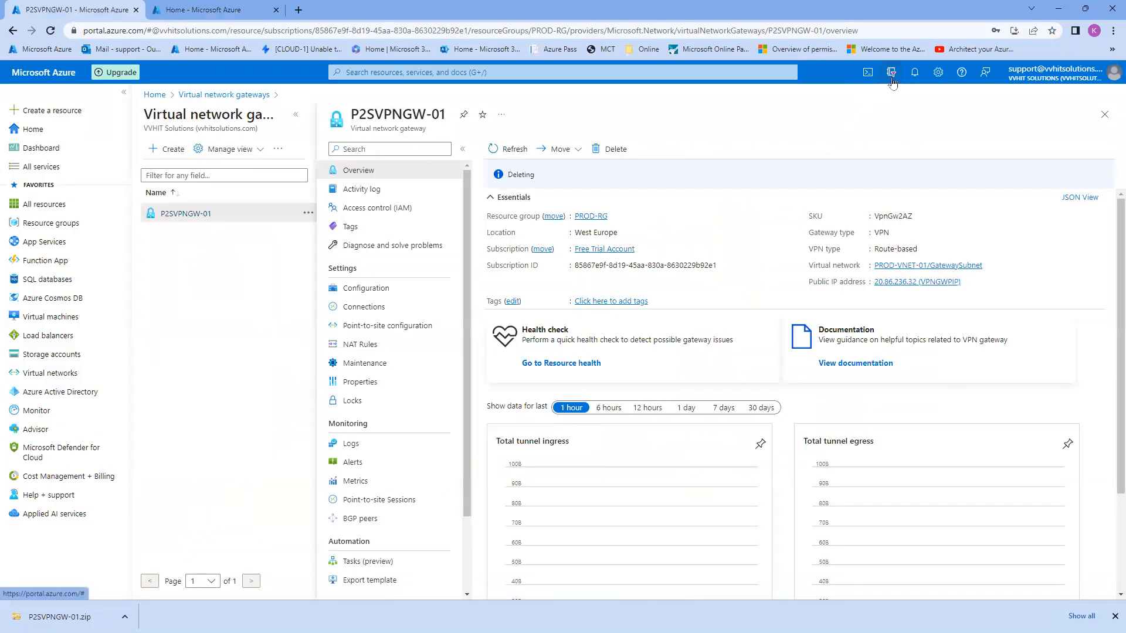
pyautogui.click(191, 6)
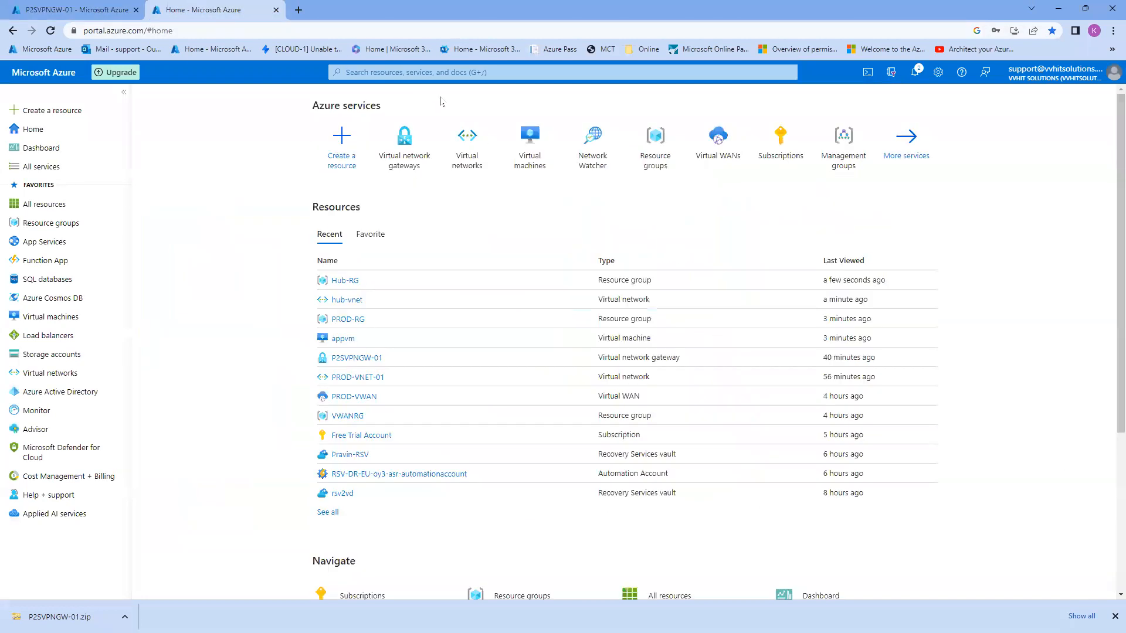
pyautogui.click(915, 72)
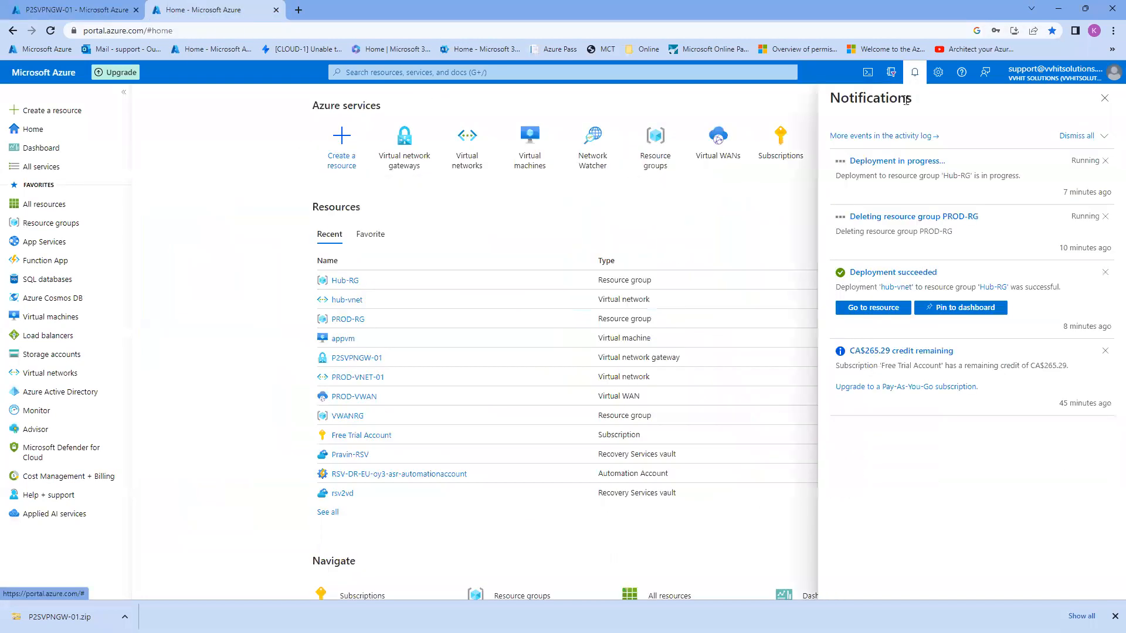
pyautogui.click(892, 161)
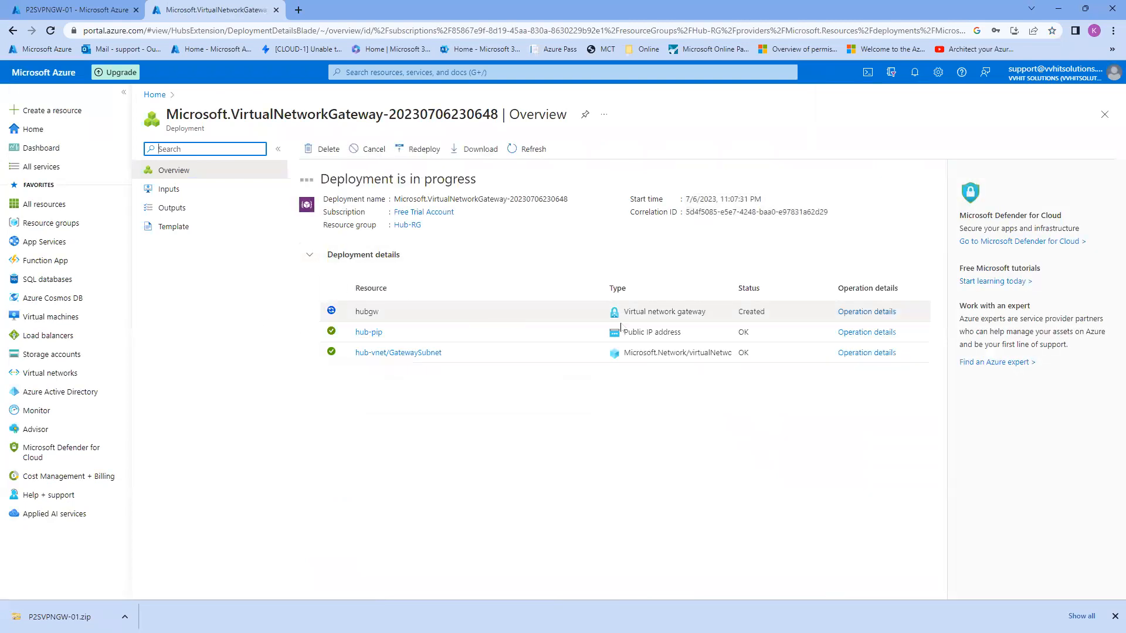
pyautogui.click(862, 315)
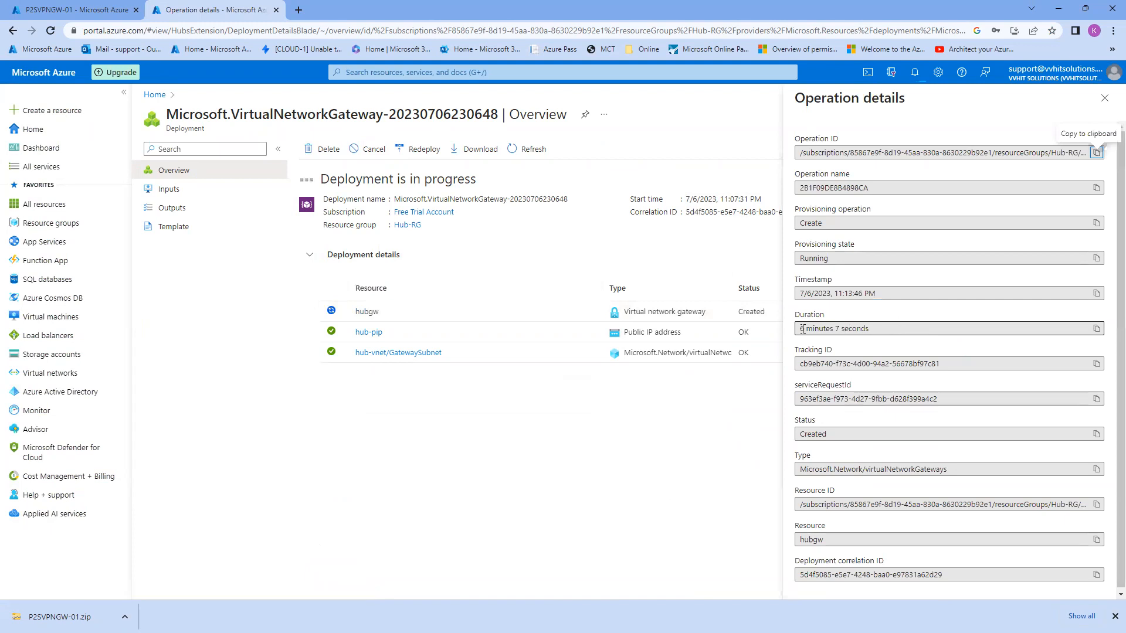
pyautogui.moveTo(803, 330); pyautogui.dragTo(880, 331)
pyautogui.click(878, 313)
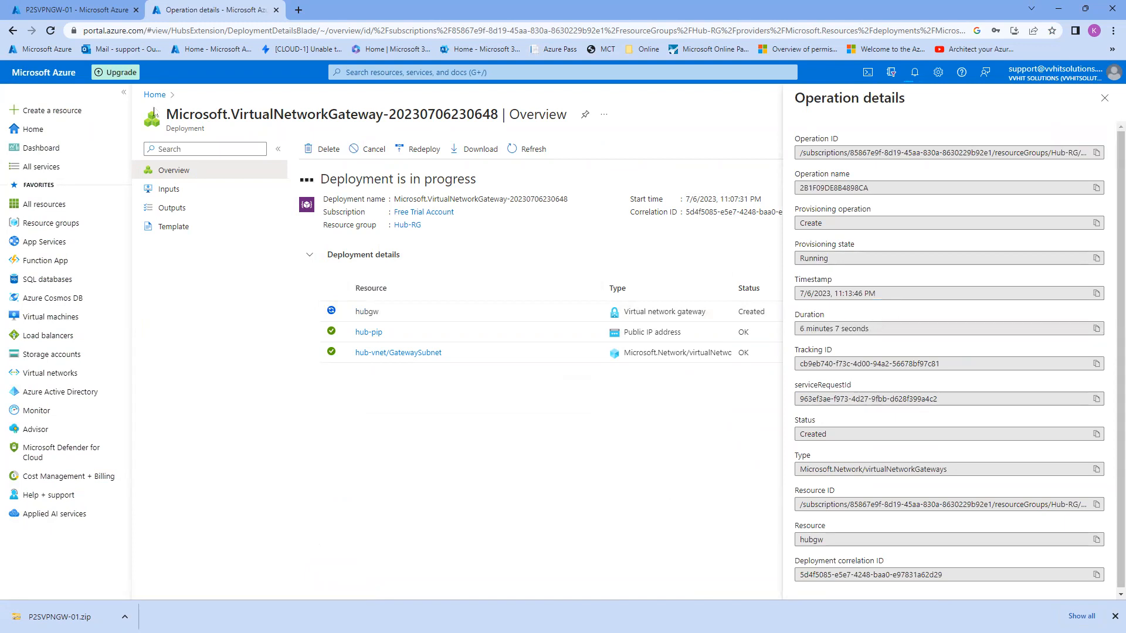
# Go from the portal home to the virtual networks list and start creating a new virtual network.
pyautogui.click(31, 72)
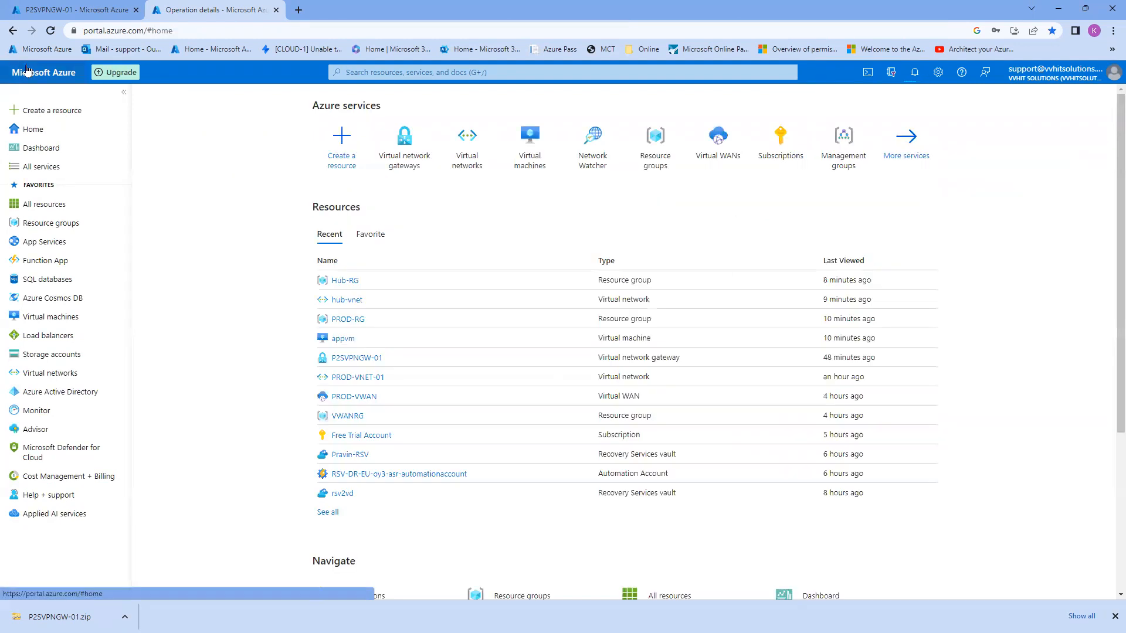
pyautogui.click(455, 168)
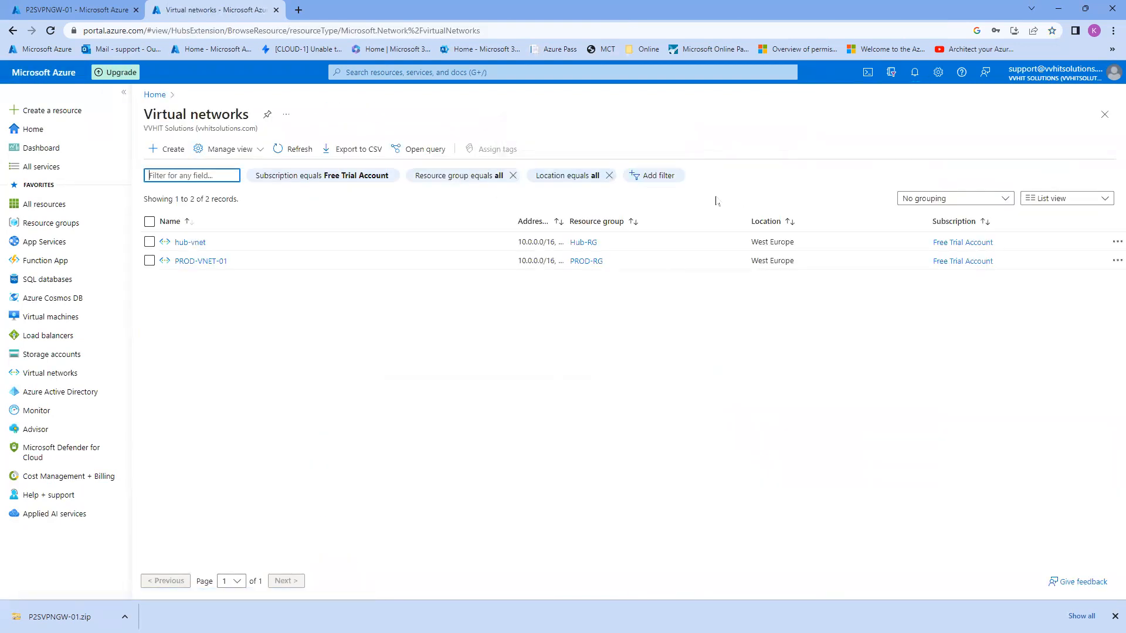
pyautogui.click(266, 341)
pyautogui.click(168, 153)
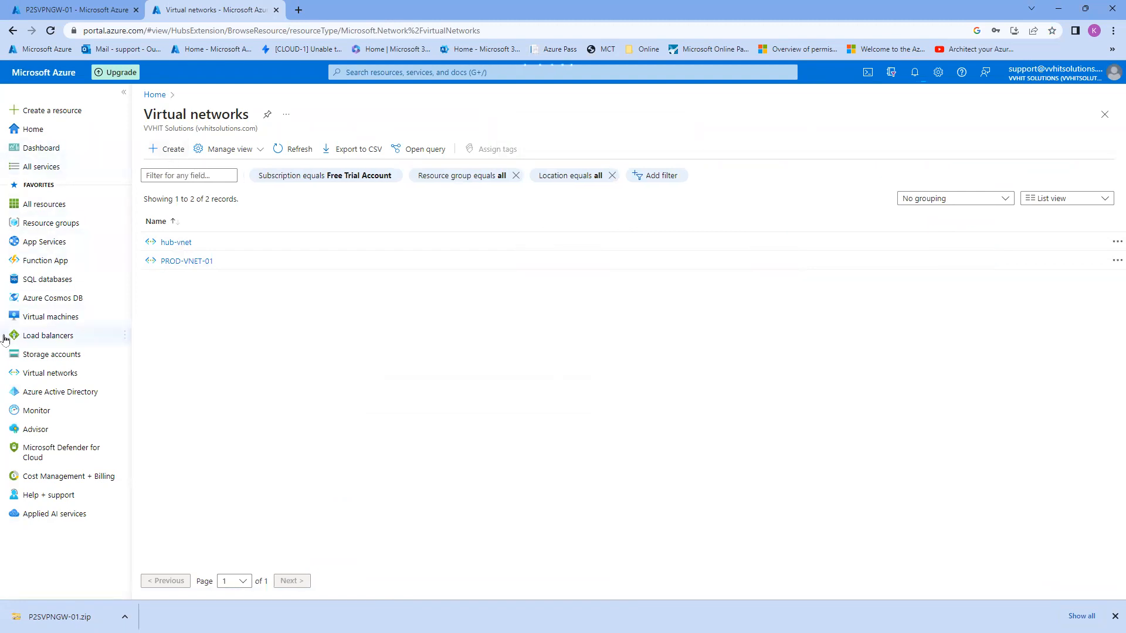
pyautogui.click(162, 154)
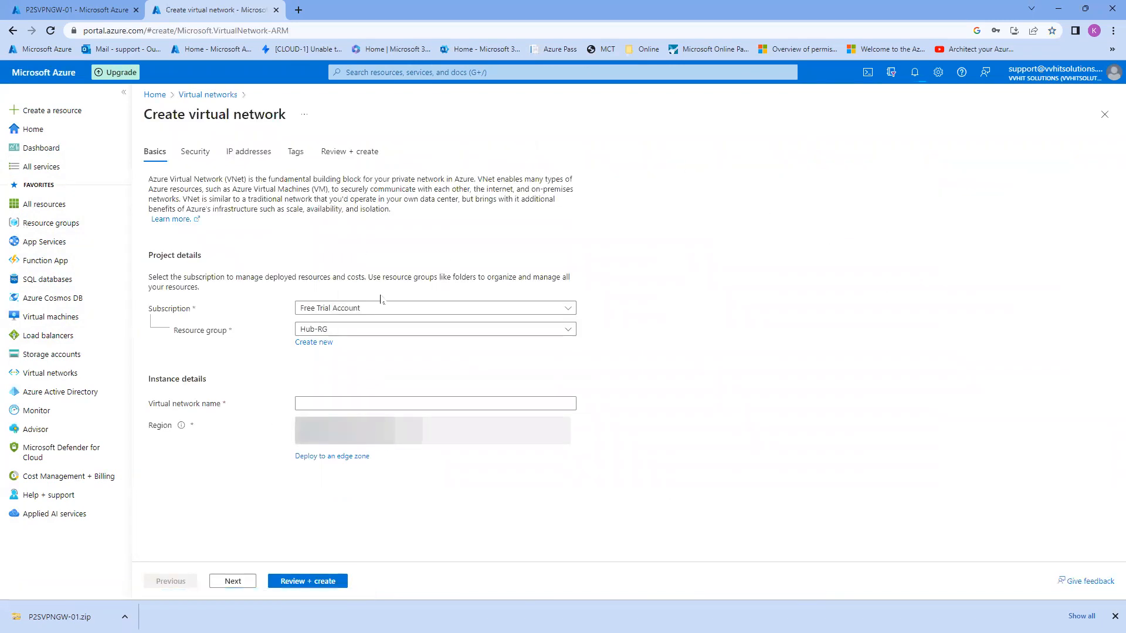
# Try to put the new virtual network in a new resource group named SPOKERG and begin entering its name.
pyautogui.click(324, 345)
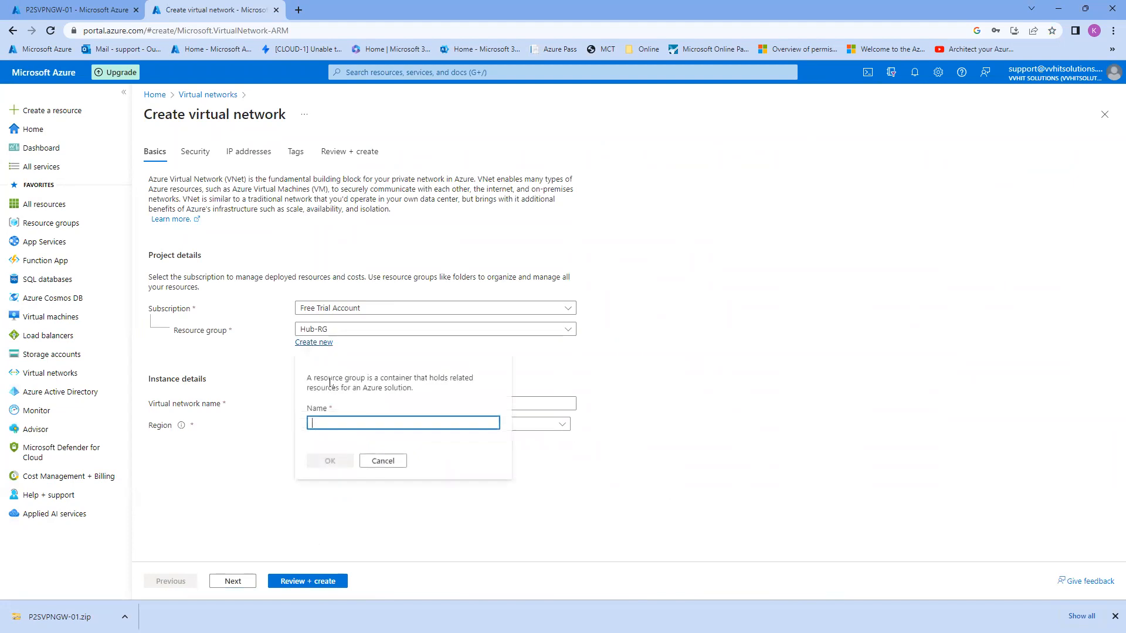
pyautogui.click(341, 420)
pyautogui.write('SPOKERG')
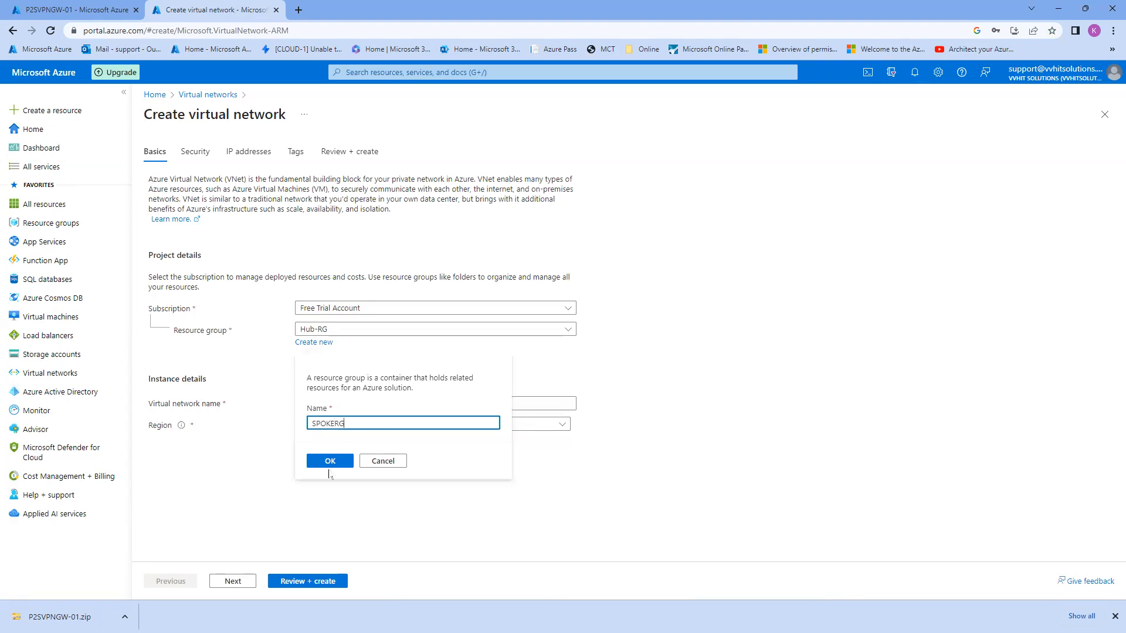
pyautogui.click(330, 462)
pyautogui.click(324, 401)
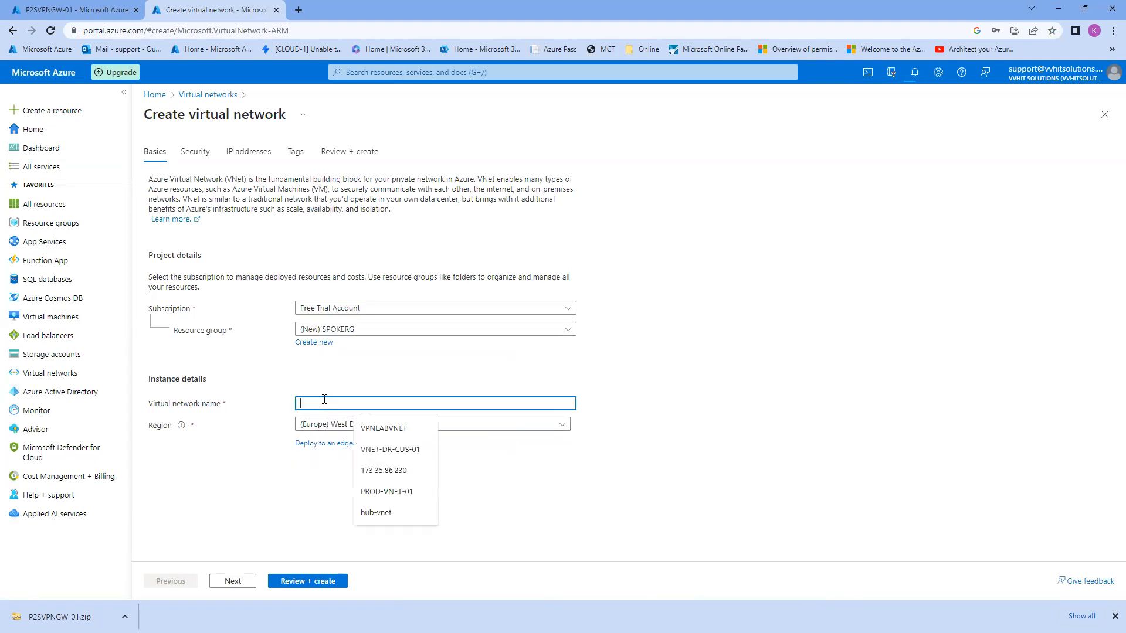
pyautogui.write('SPOK')
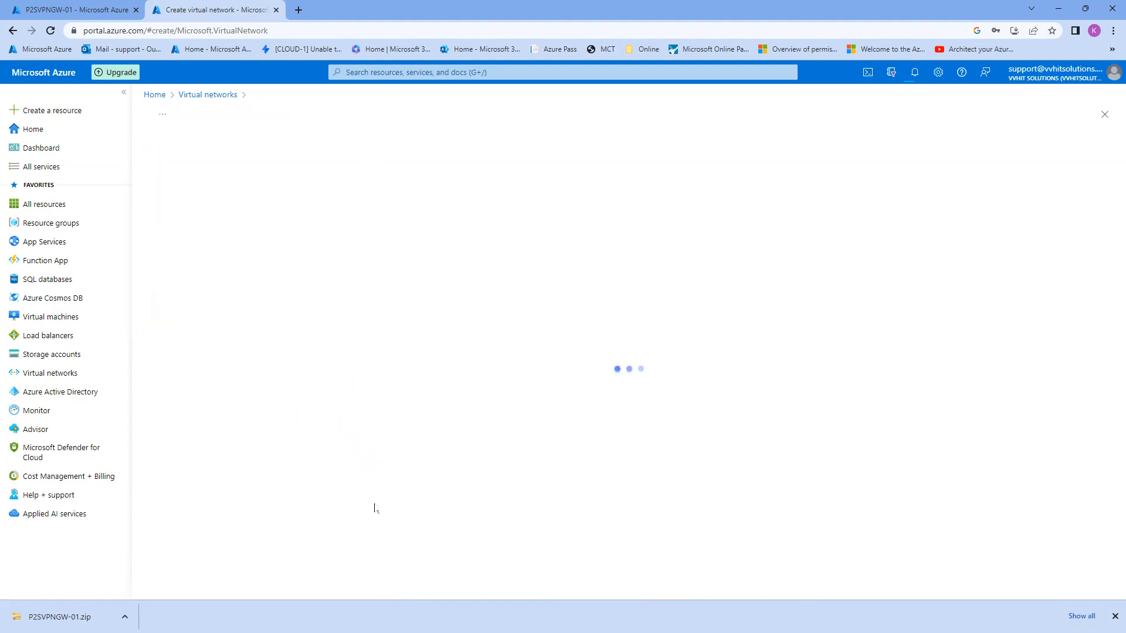
# Name the virtual network SpokeVNET1 and set its region to (US) East US.
pyautogui.click(337, 402)
pyautogui.write('SpokeVNET1')
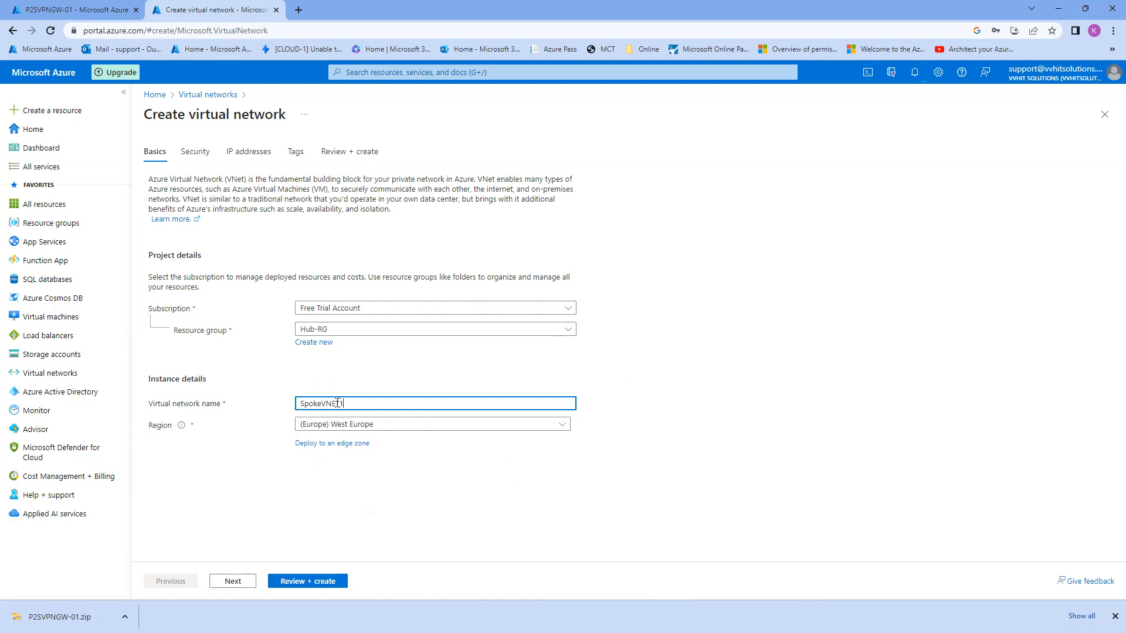
pyautogui.click(402, 426)
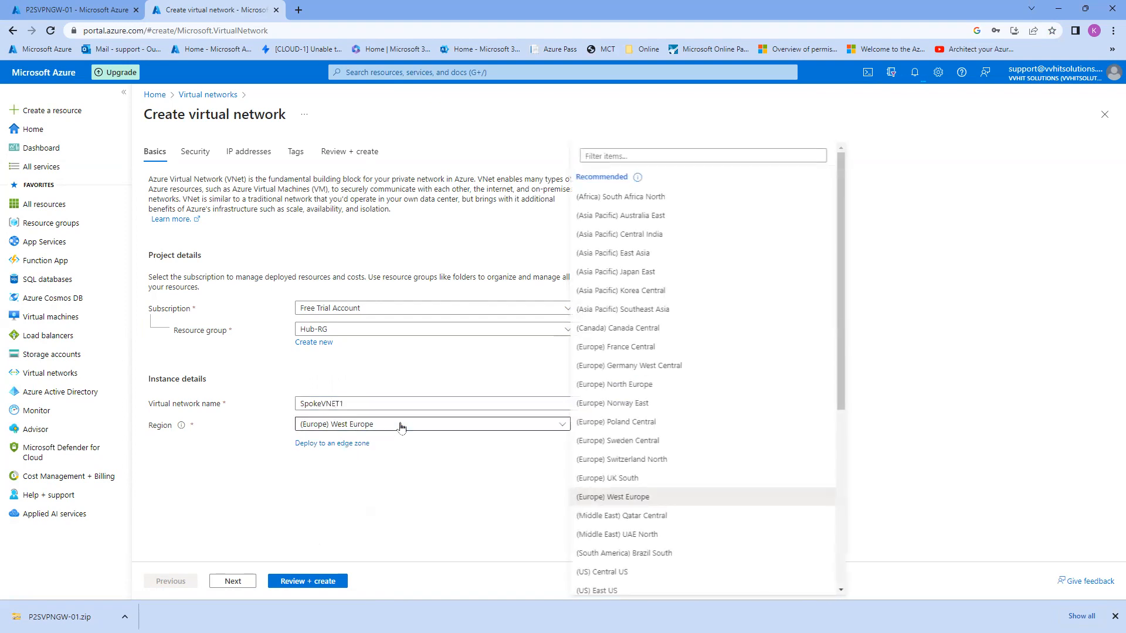
pyautogui.scroll(-1, 616, 504)
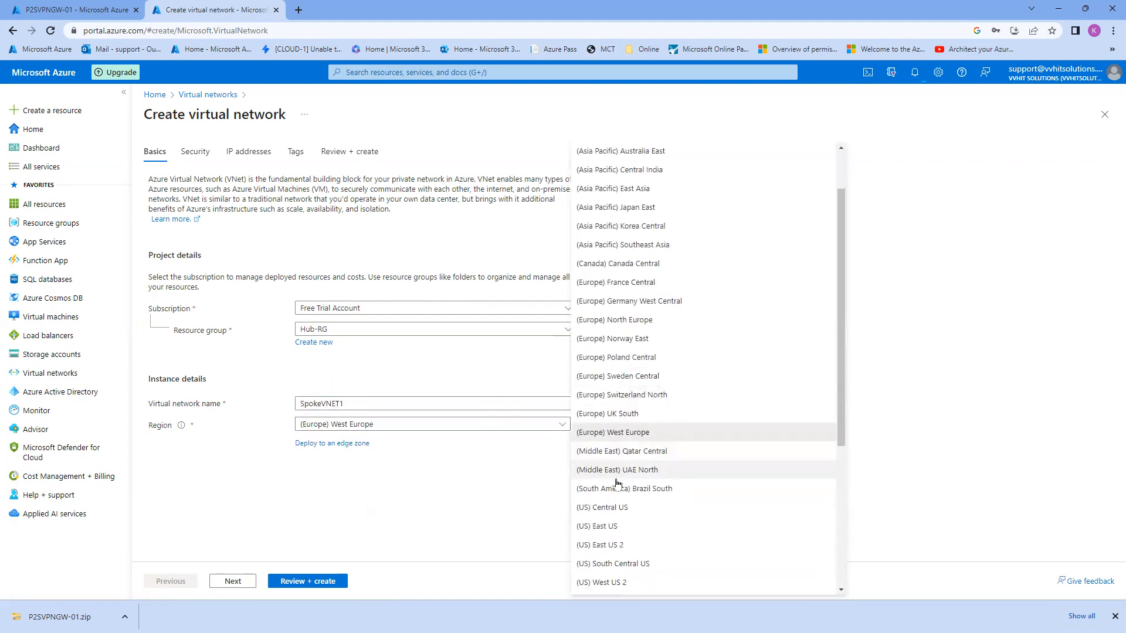
pyautogui.click(618, 527)
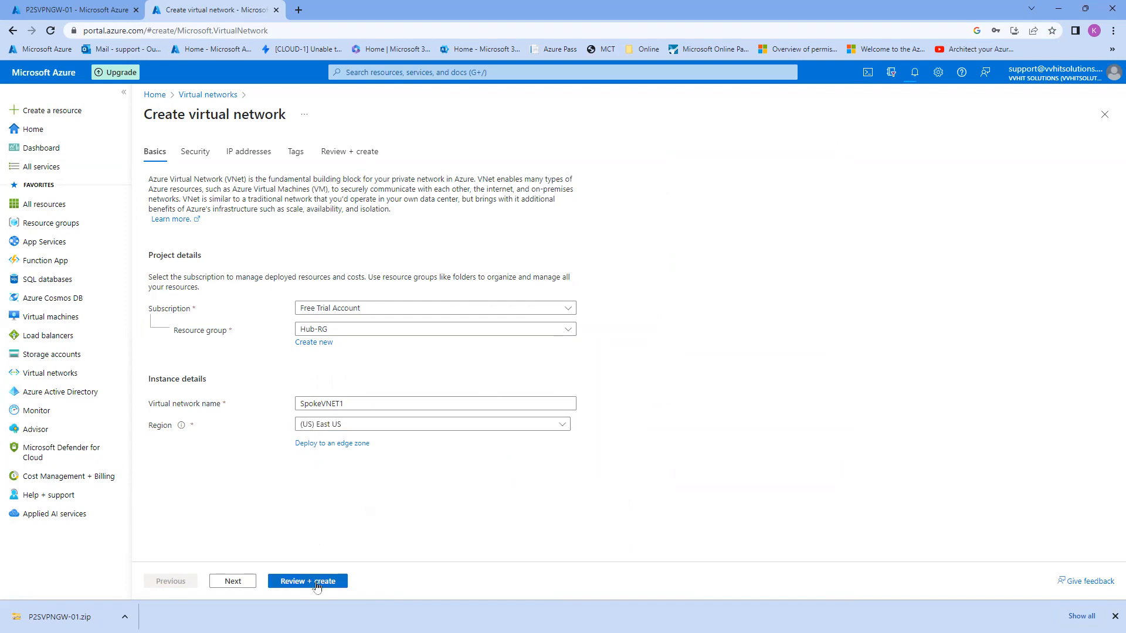
# Look over the security and IP address settings, and change SpokeVNET1's region to (Europe) West Europe.
pyautogui.click(237, 580)
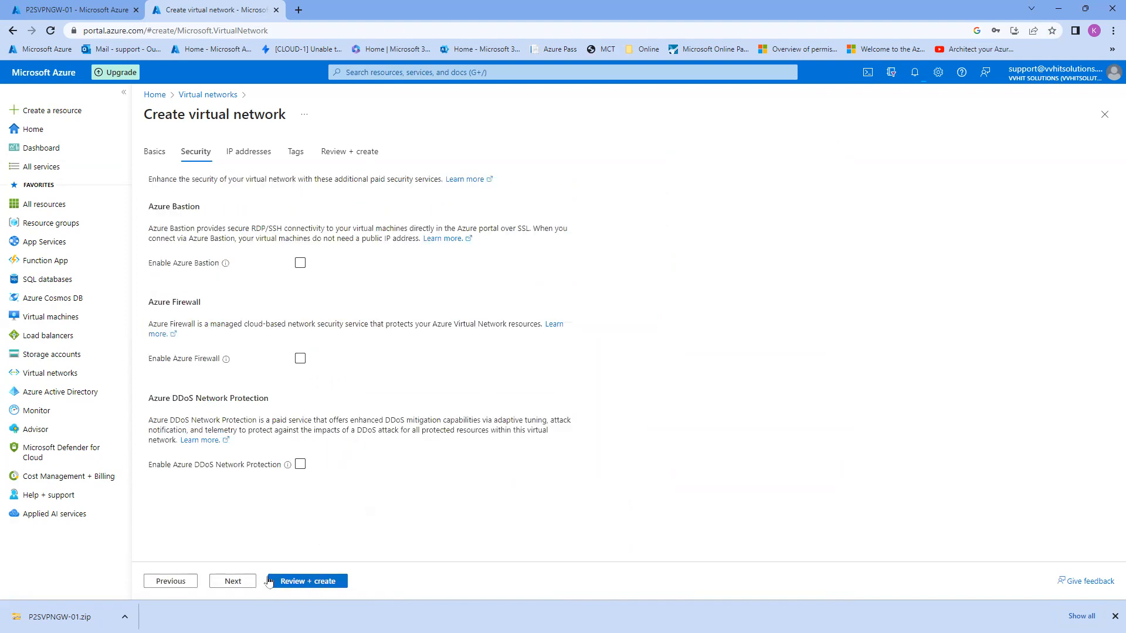
pyautogui.click(246, 581)
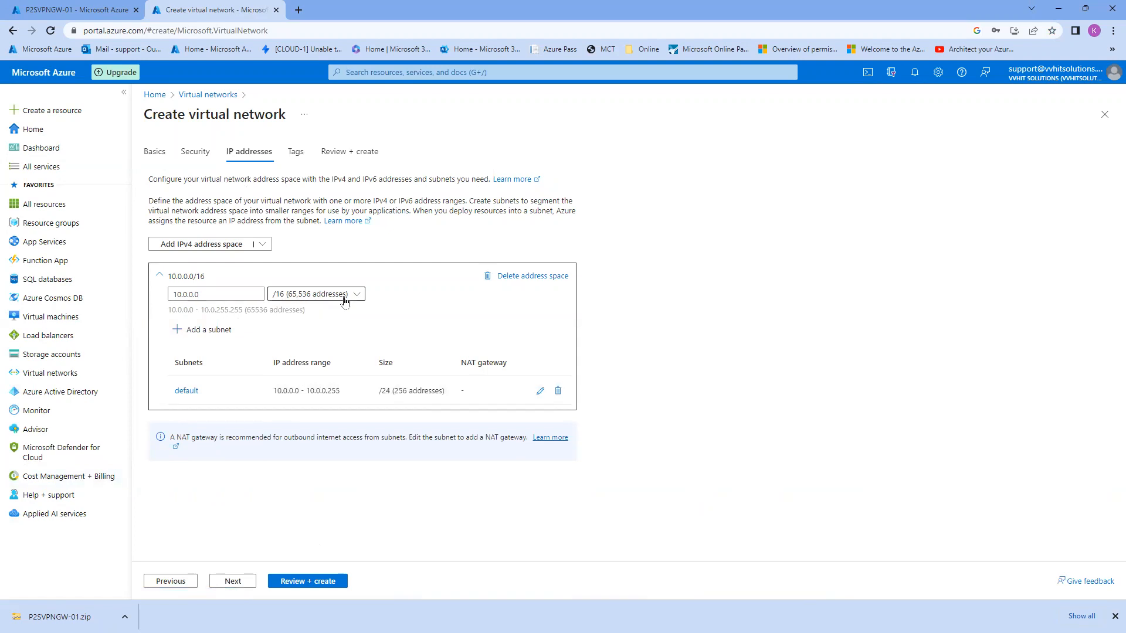
pyautogui.click(155, 152)
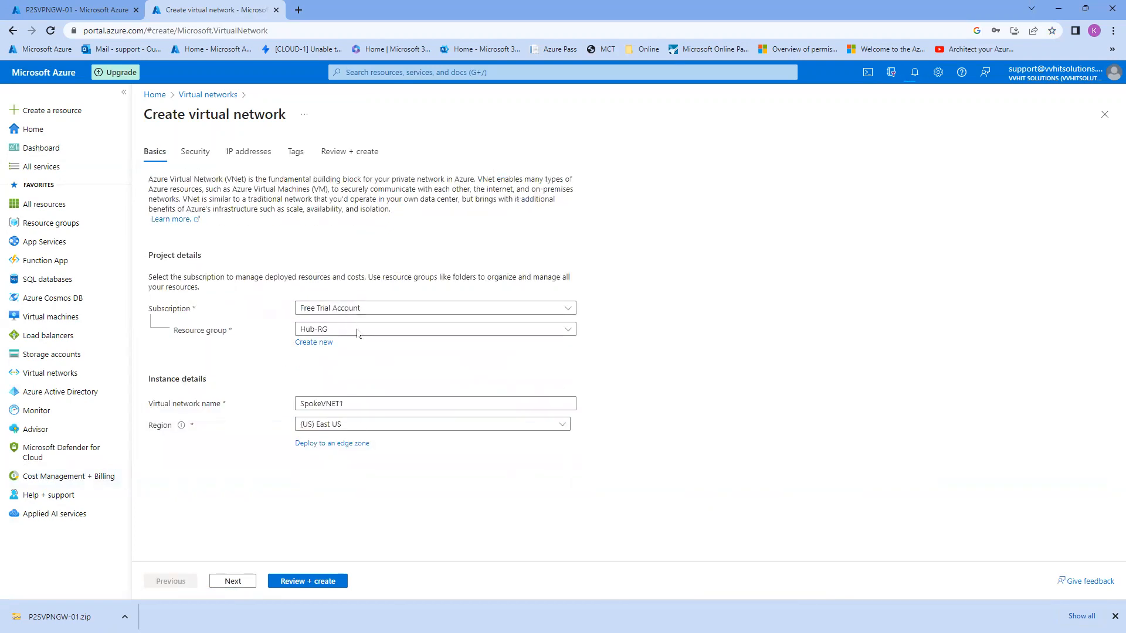
pyautogui.click(343, 424)
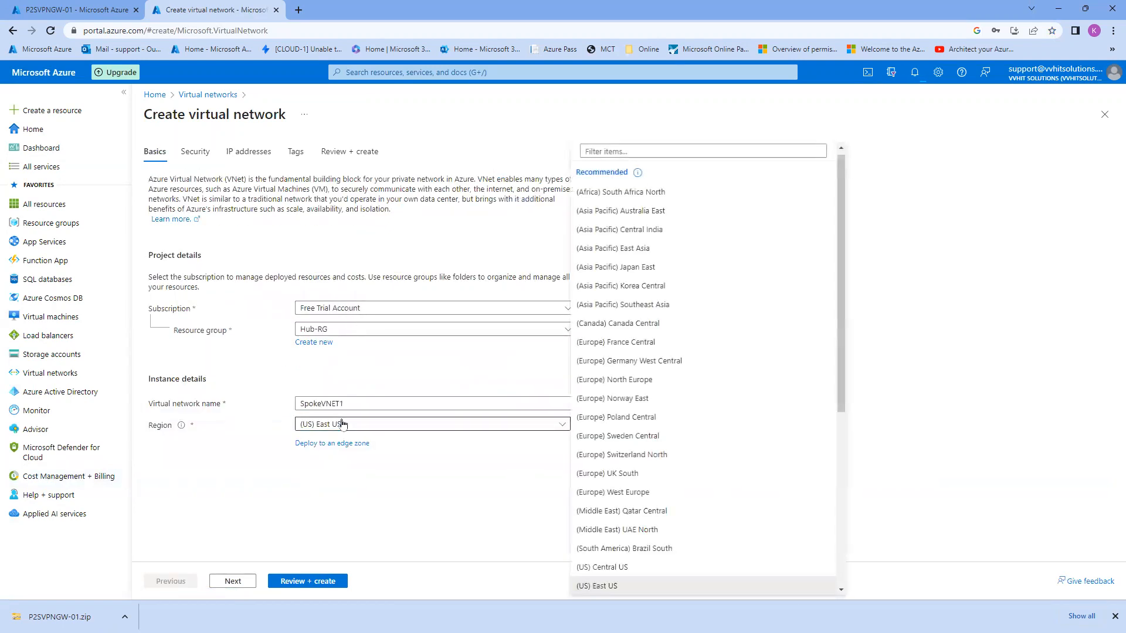
pyautogui.click(644, 151)
pyautogui.write('wes')
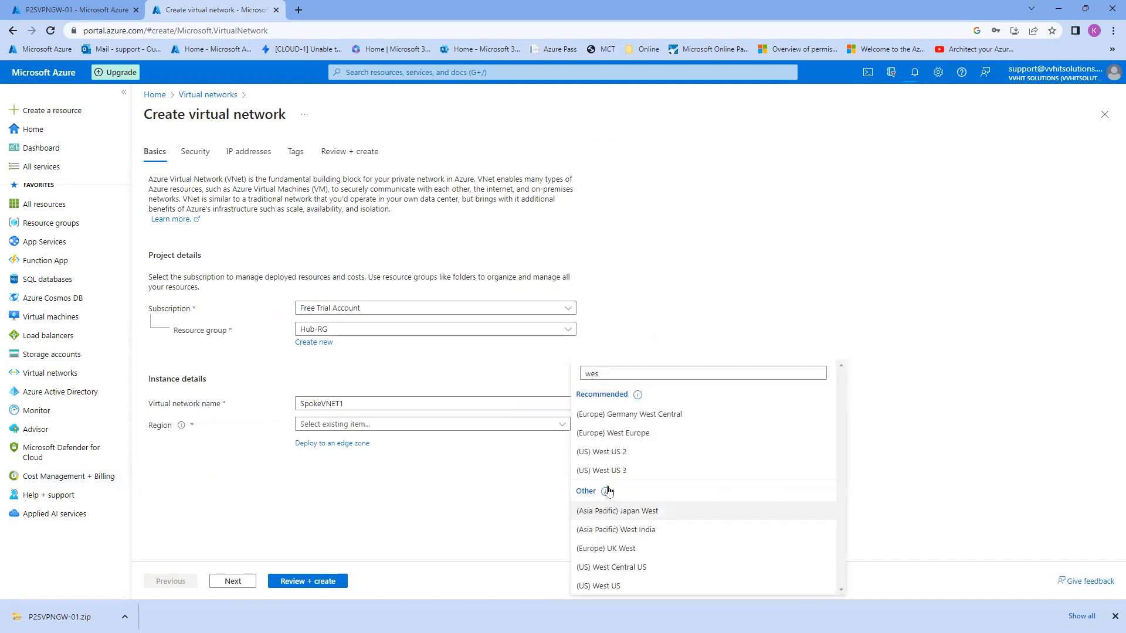
pyautogui.click(613, 438)
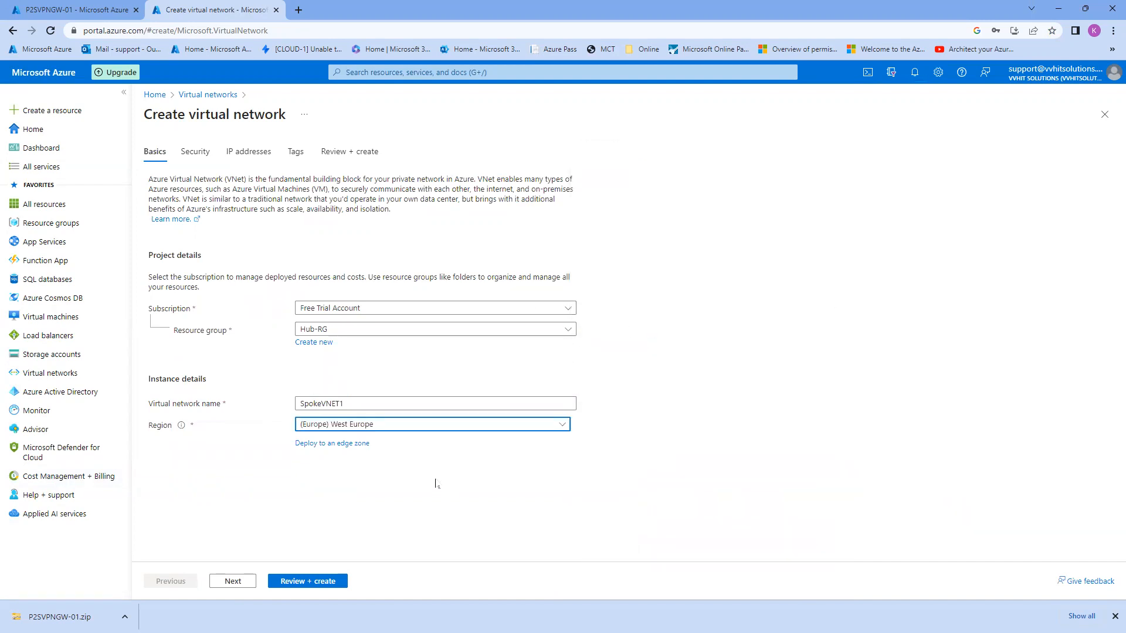
# Set SpokeVNET1's address space to 192.168.0.0/16 and add the default subnet at 192.168.0.0 with size /24.
pyautogui.click(253, 586)
pyautogui.click(234, 582)
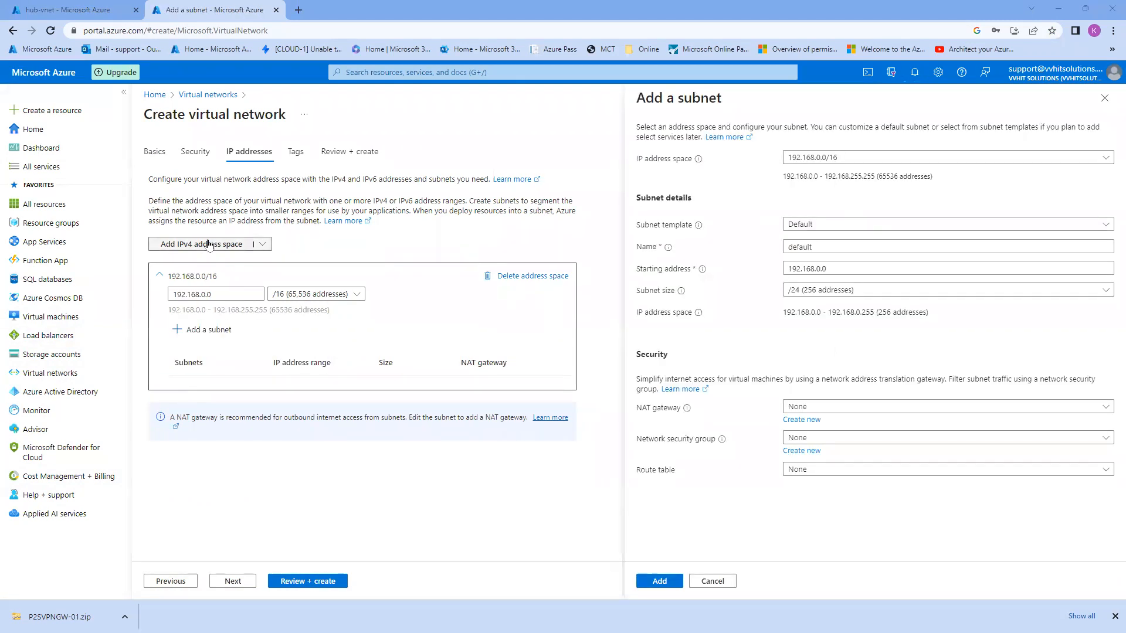
pyautogui.click(659, 581)
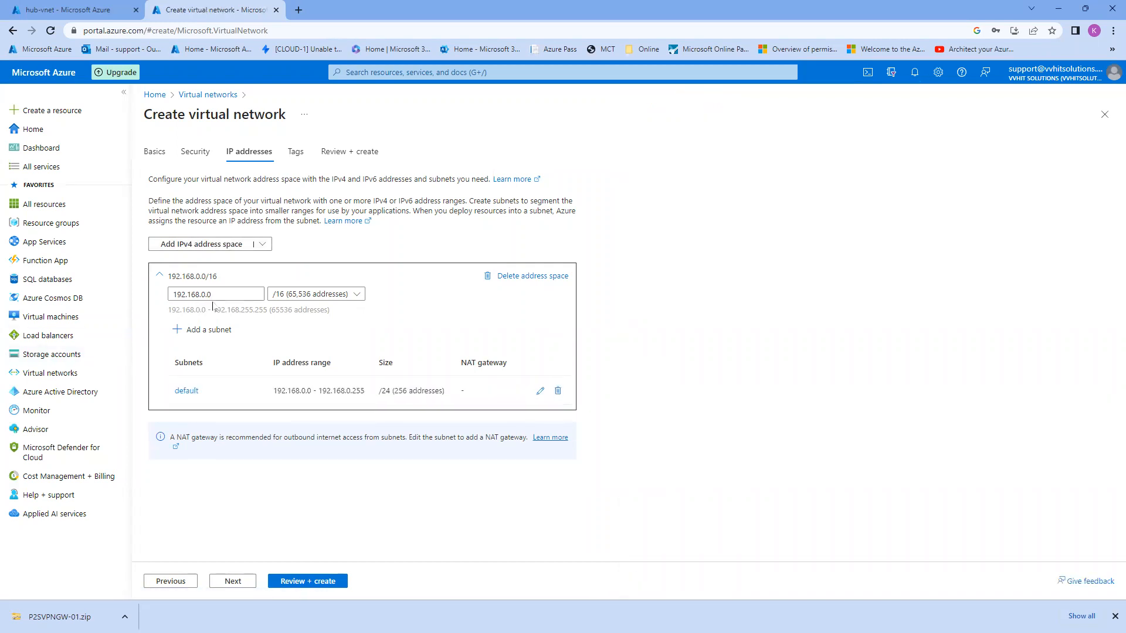
# Review the SpokeVNET1 configuration and create the virtual network in Hub-RG.
pyautogui.click(242, 587)
pyautogui.click(241, 584)
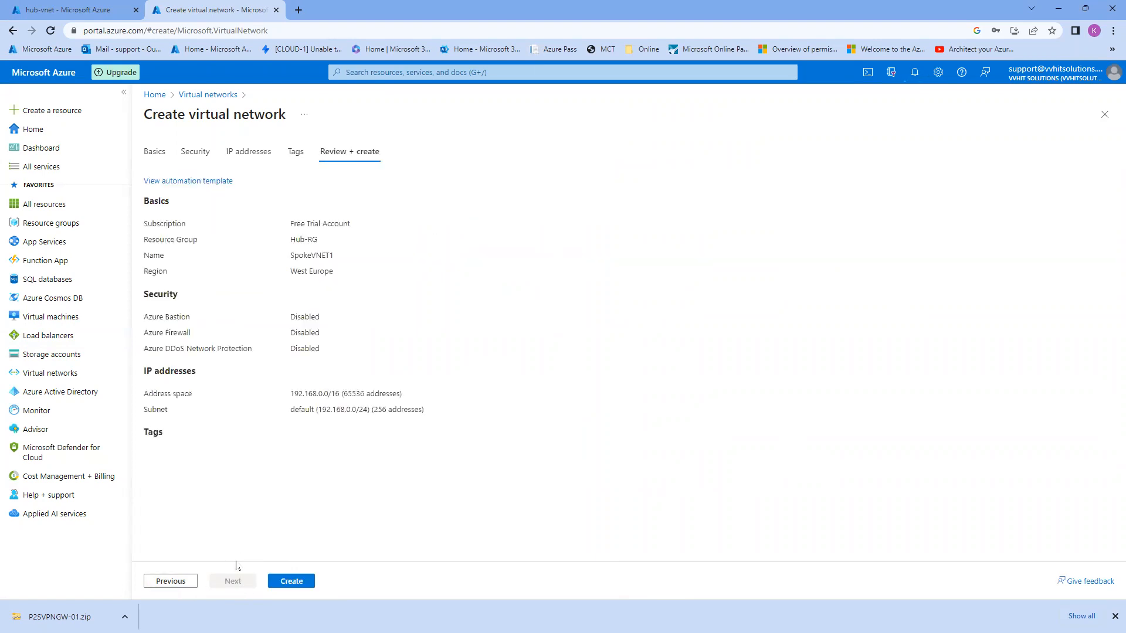
pyautogui.click(279, 583)
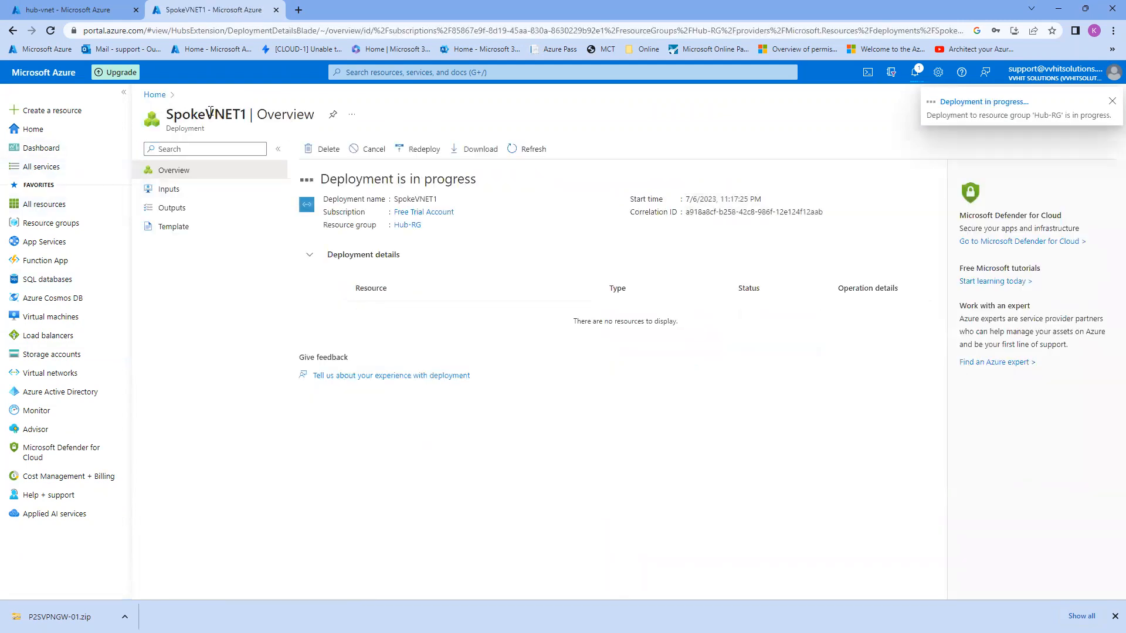
pyautogui.doubleClick(210, 112)
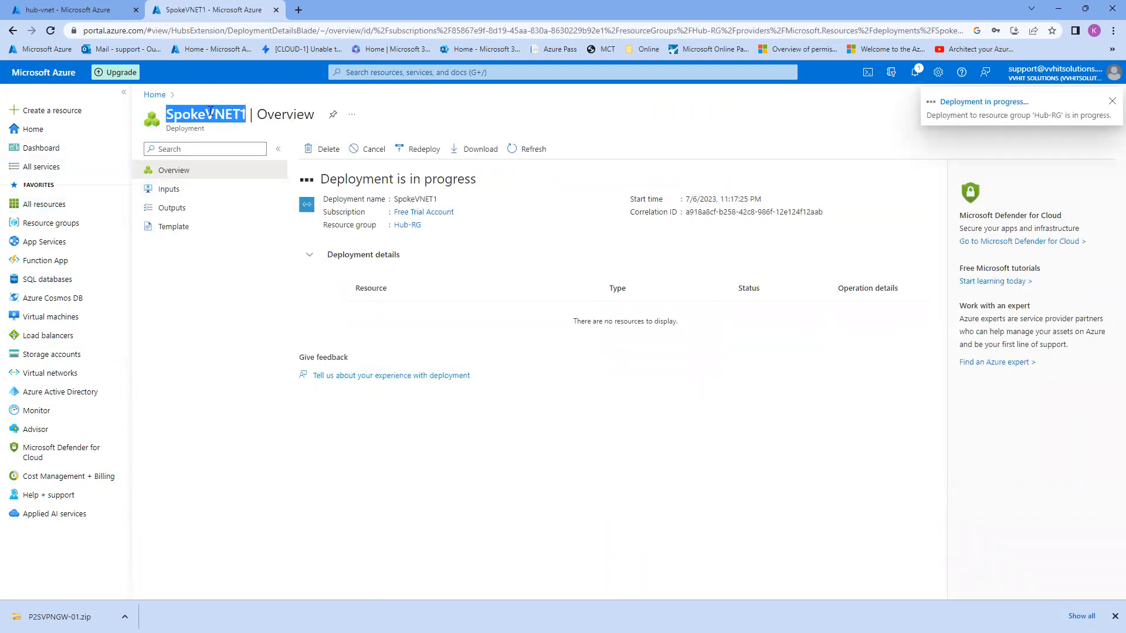
# Start another virtual network and assign it to a new resource group named SPOKERG2.
pyautogui.click(38, 82)
pyautogui.click(403, 153)
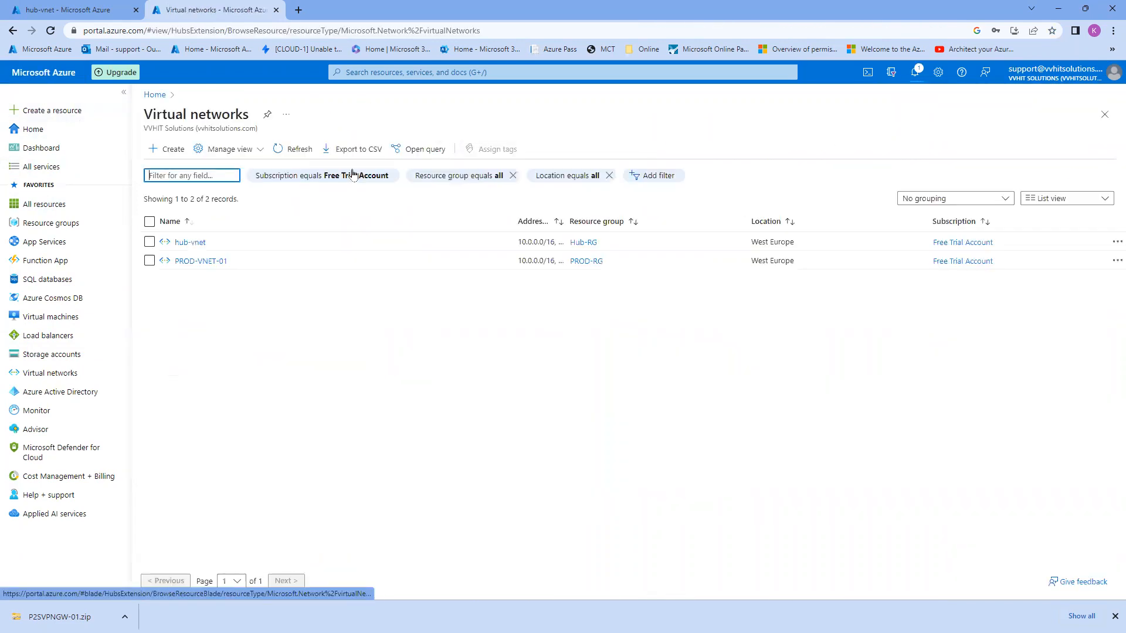
pyautogui.click(170, 149)
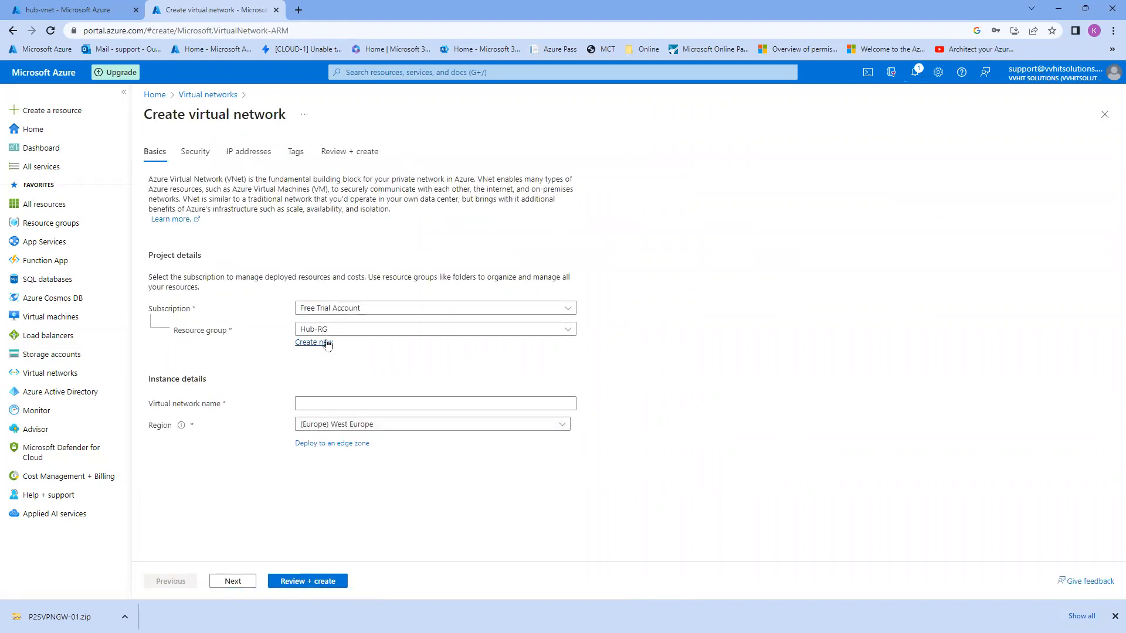
pyautogui.click(314, 342)
pyautogui.write('SPOKERG2')
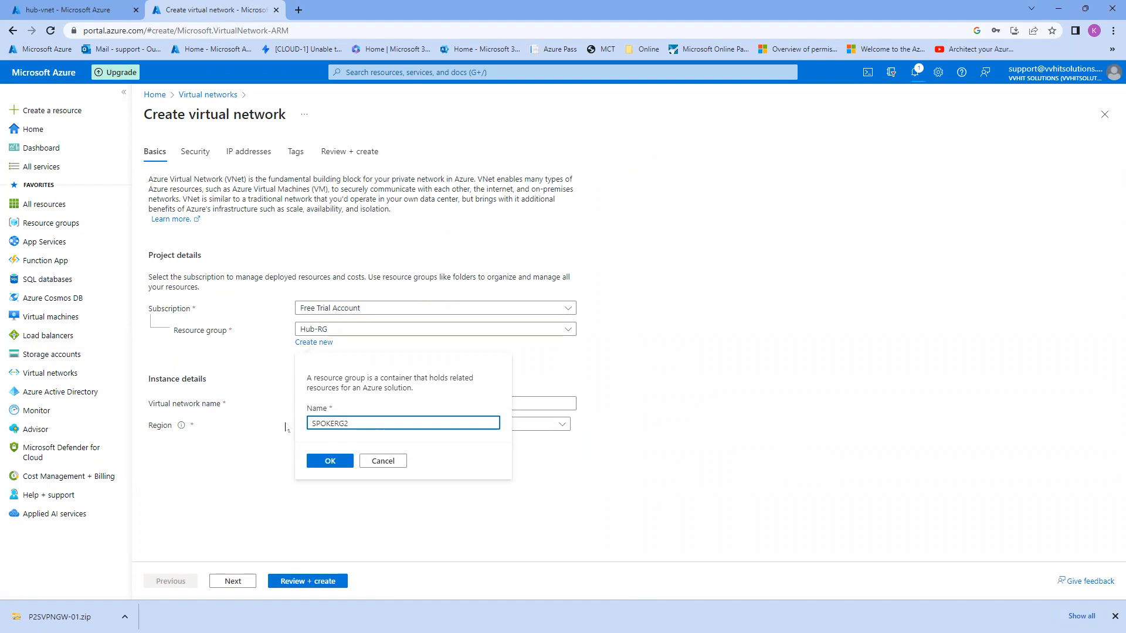
pyautogui.click(330, 461)
# Name the new virtual network SpokeVNET2.
pyautogui.click(311, 404)
pyautogui.write('SpokeVNET1')
pyautogui.press('BackSpace')
pyautogui.write('2')
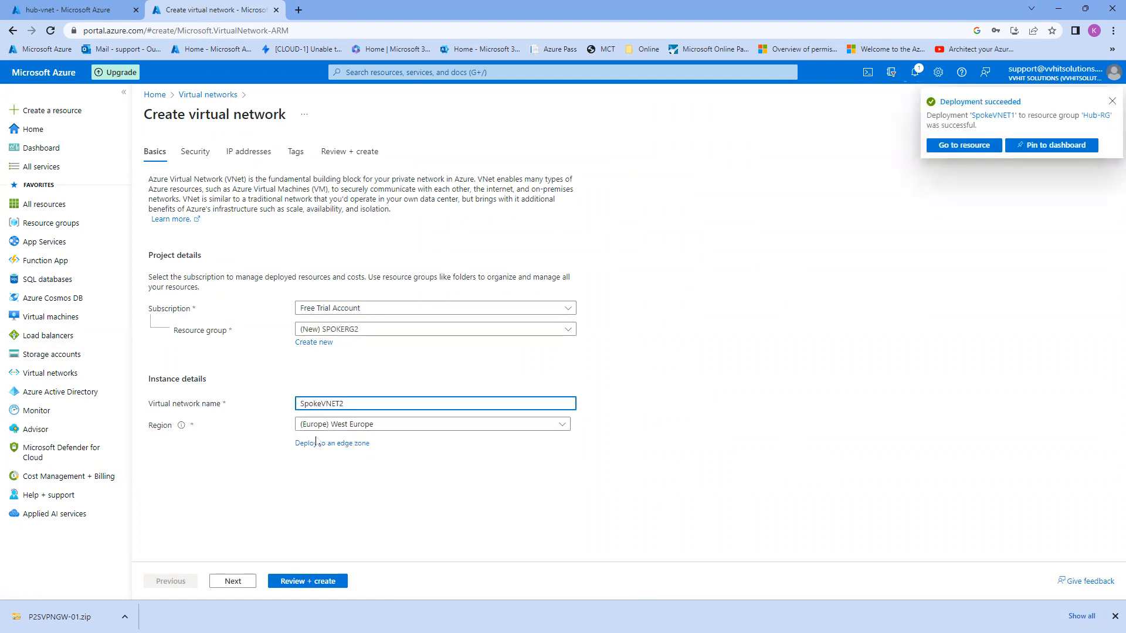
# Set SpokeVNET2's address space to 172.16.0.0/16 with a default /24 subnet at 172.16.0.0, leaving the security services disabled.
pyautogui.click(234, 581)
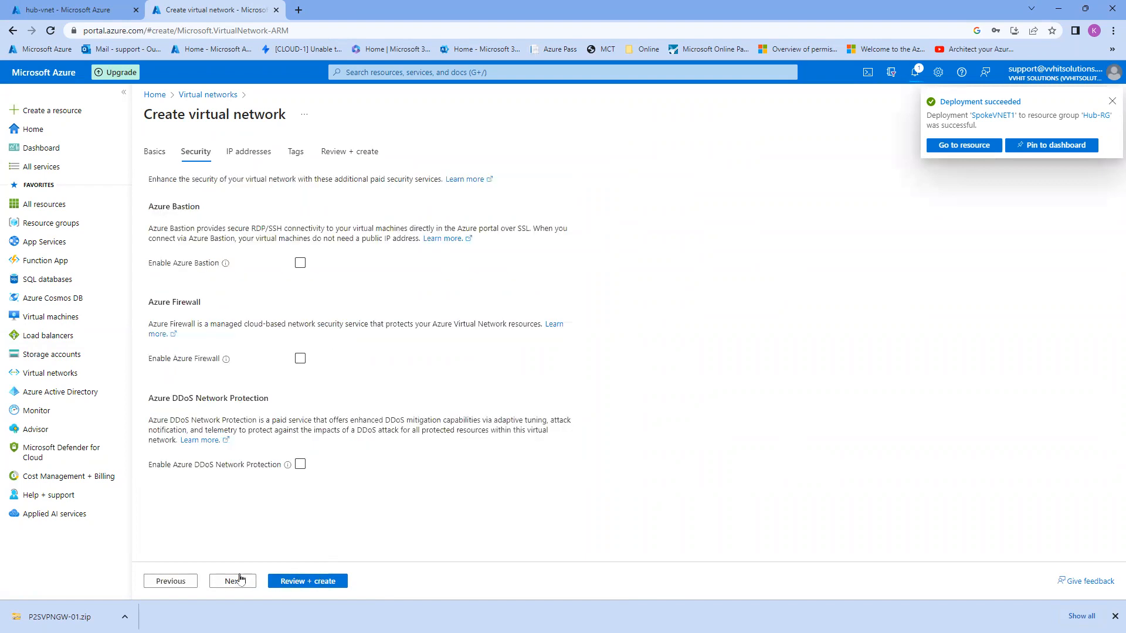
pyautogui.click(238, 581)
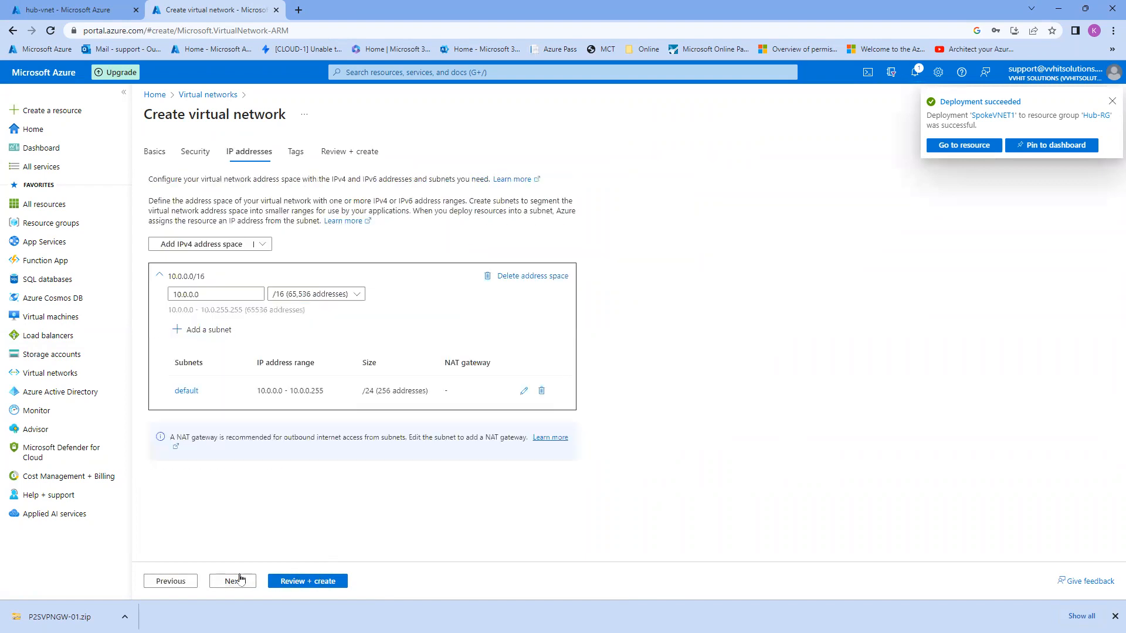
pyautogui.click(206, 332)
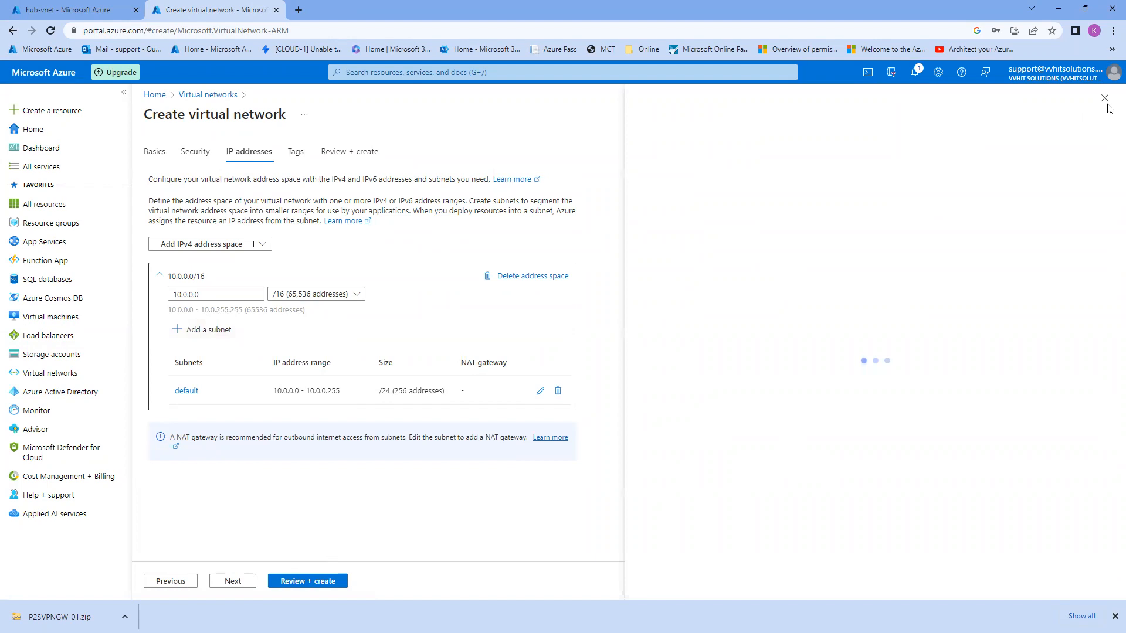
pyautogui.click(1104, 100)
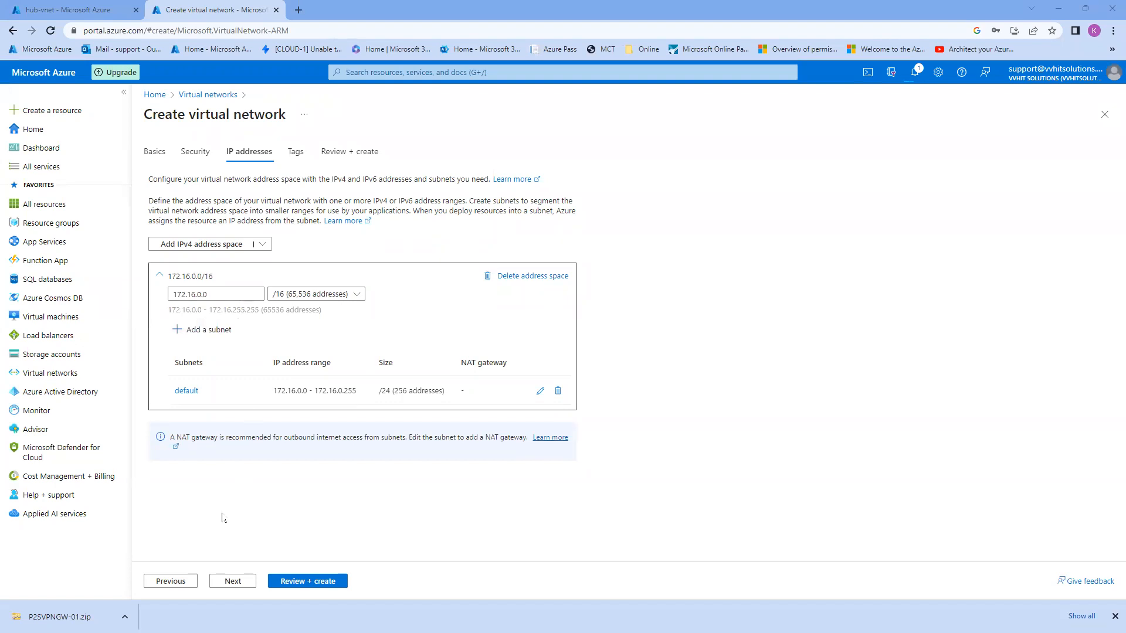
# Skip the tags, review the SpokeVNET2 configuration and create the virtual network in SPOKERG2.
pyautogui.click(234, 581)
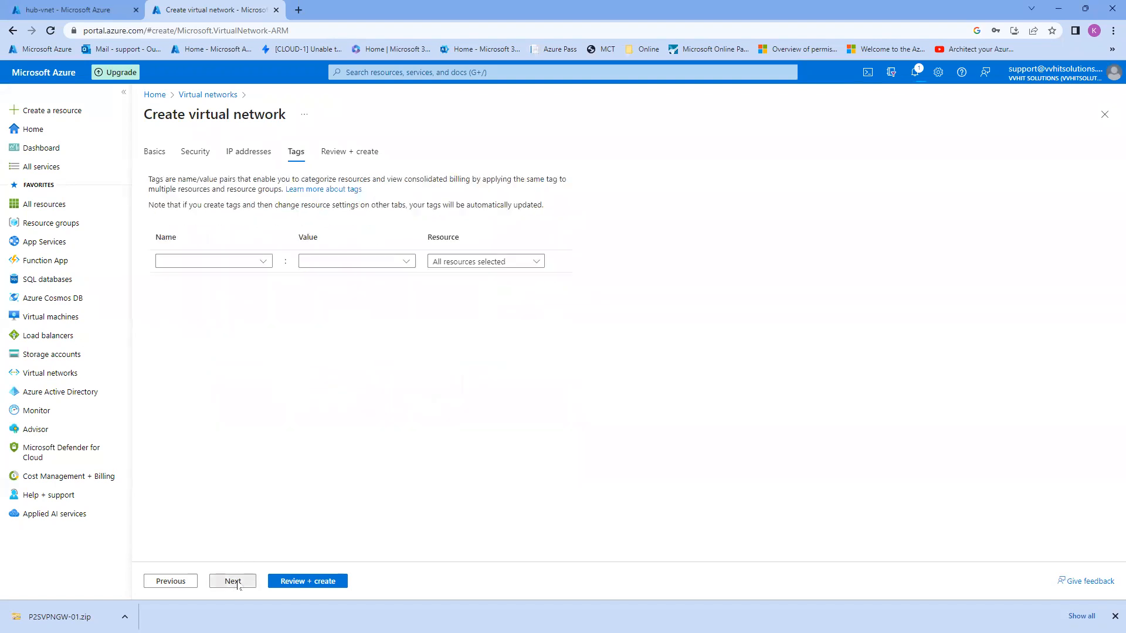
pyautogui.click(237, 583)
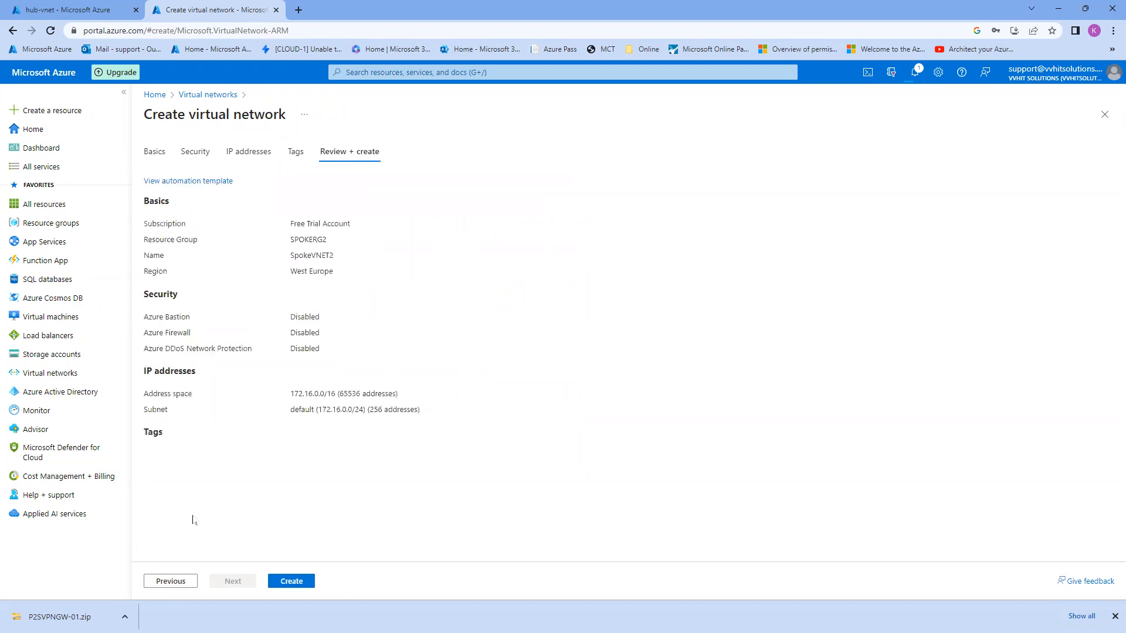
pyautogui.click(279, 582)
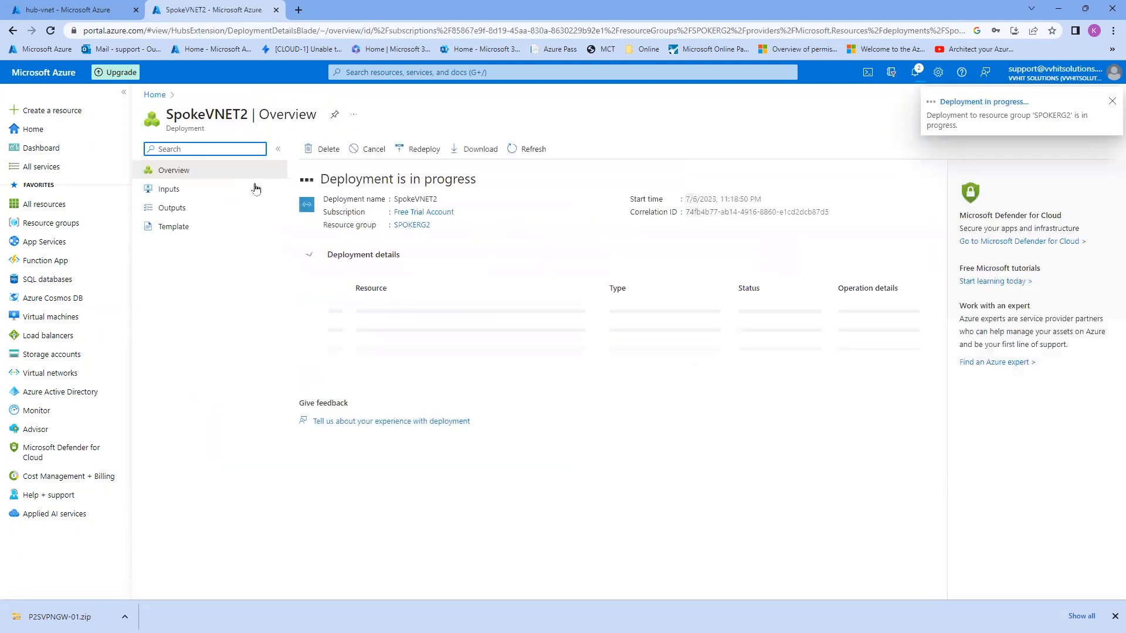
# Refresh the virtual networks list and check the notifications for the status of the SPOKERG2 and Hub-RG deployments.
pyautogui.click(62, 369)
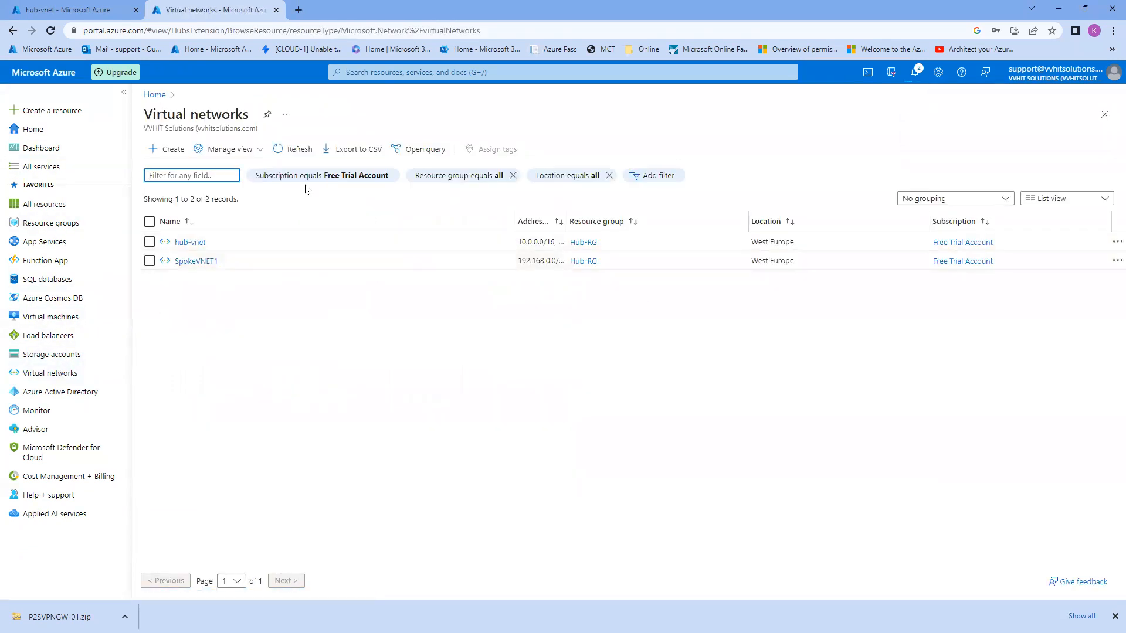
pyautogui.click(294, 149)
pyautogui.click(297, 150)
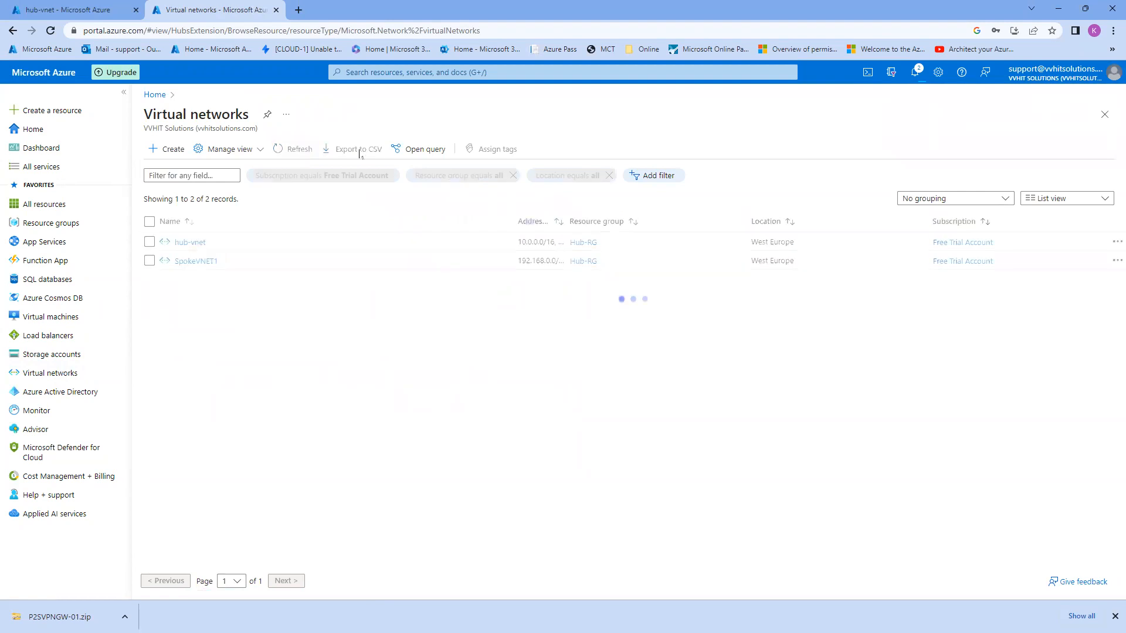
pyautogui.click(911, 78)
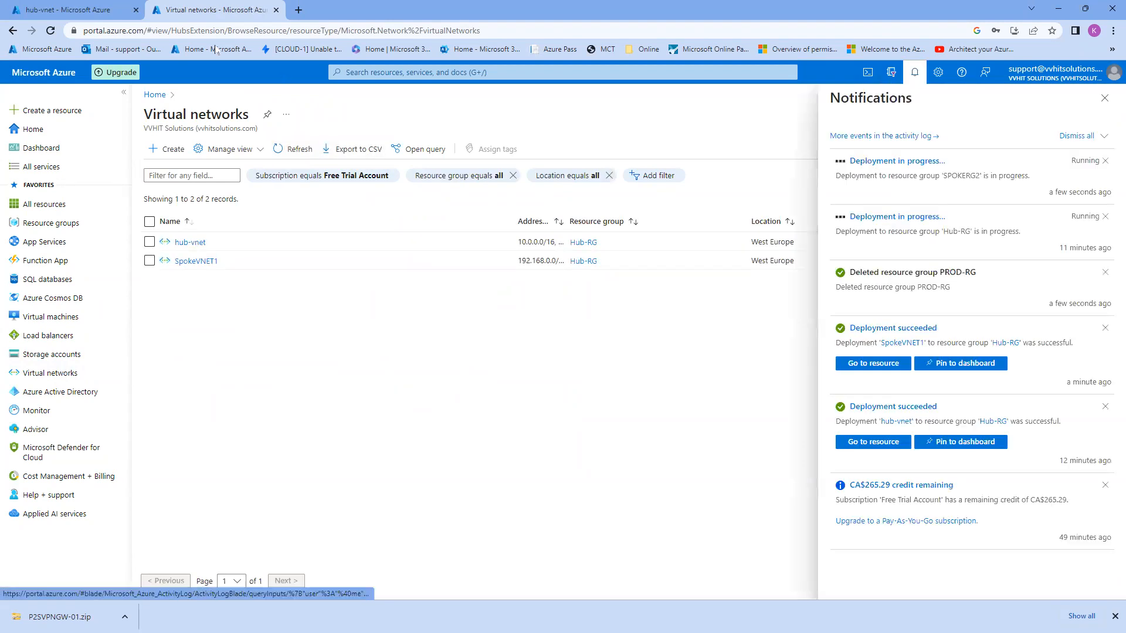
pyautogui.click(45, 13)
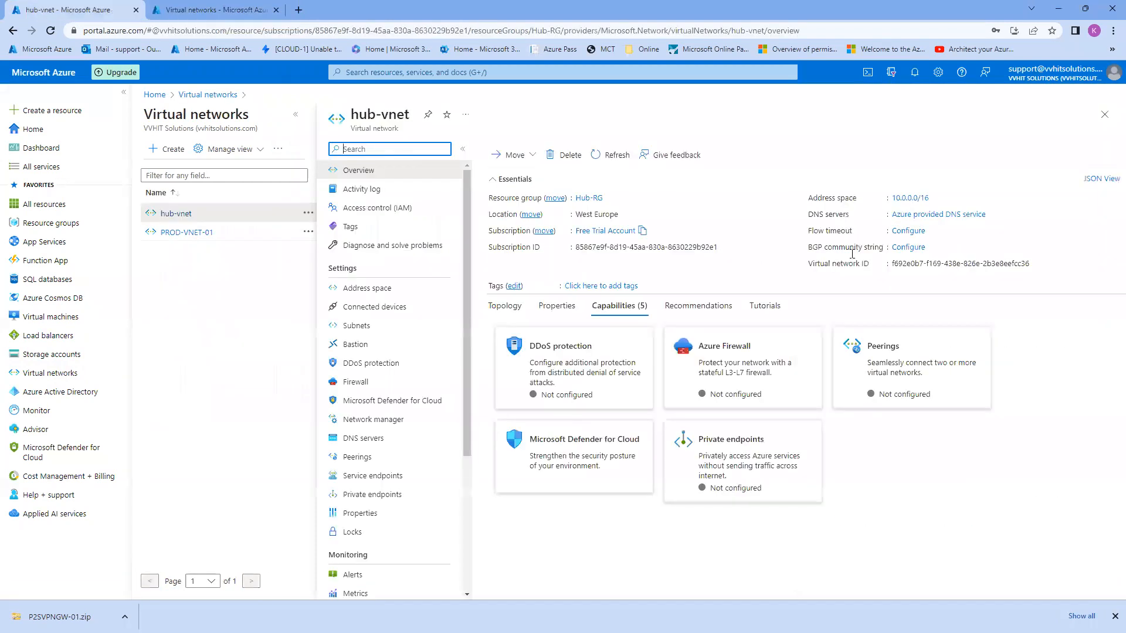
pyautogui.click(915, 72)
pyautogui.click(212, 10)
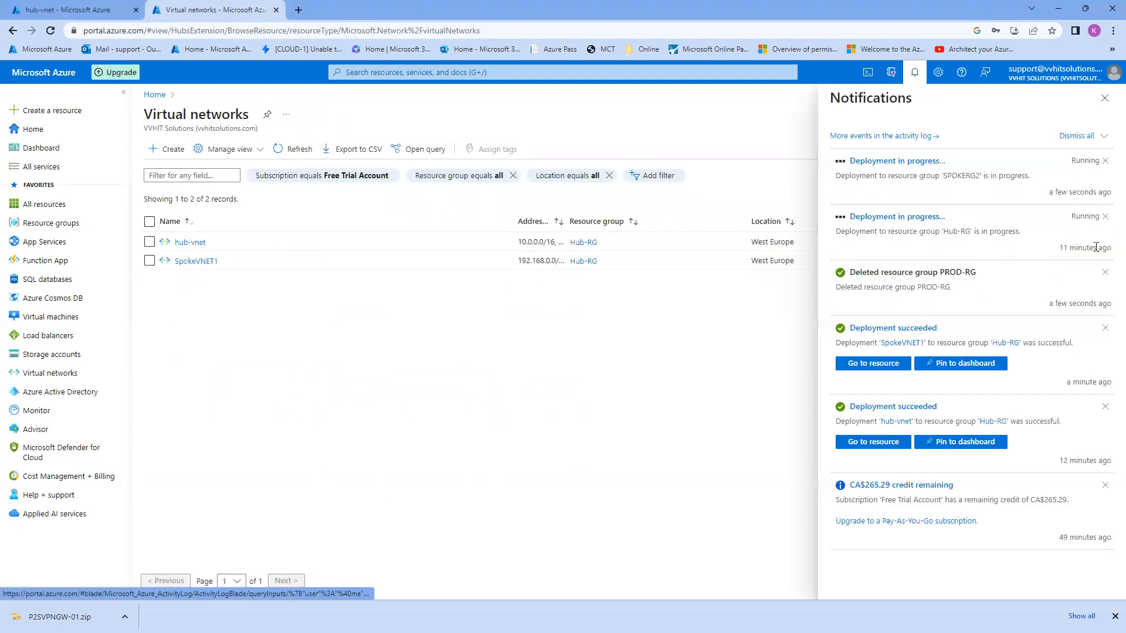
pyautogui.click(911, 79)
pyautogui.click(296, 150)
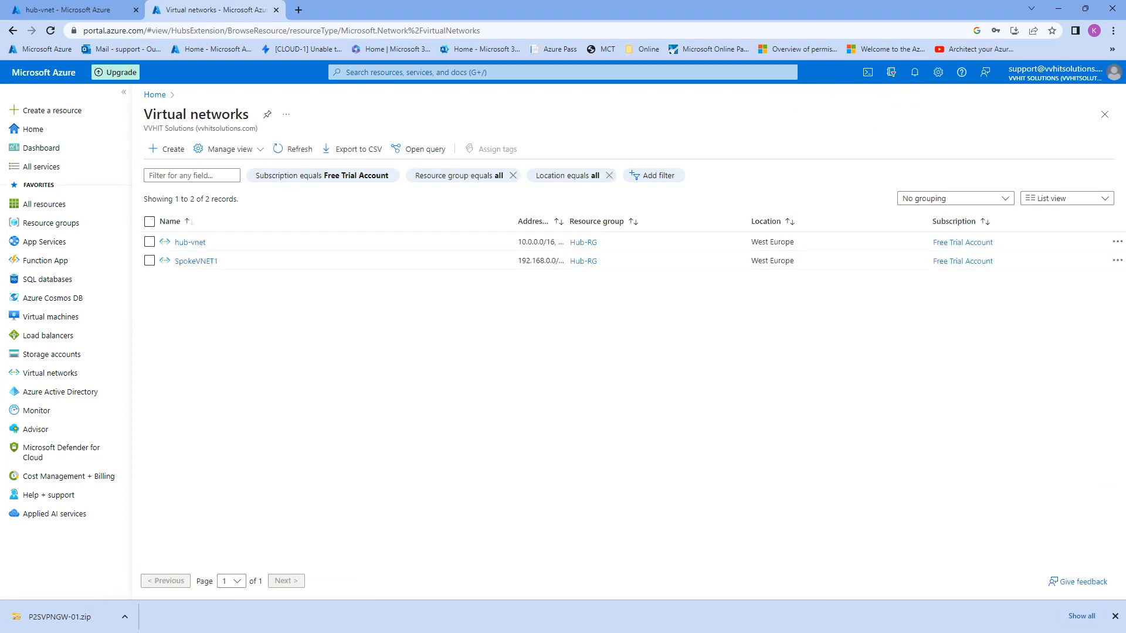
pyautogui.click(293, 149)
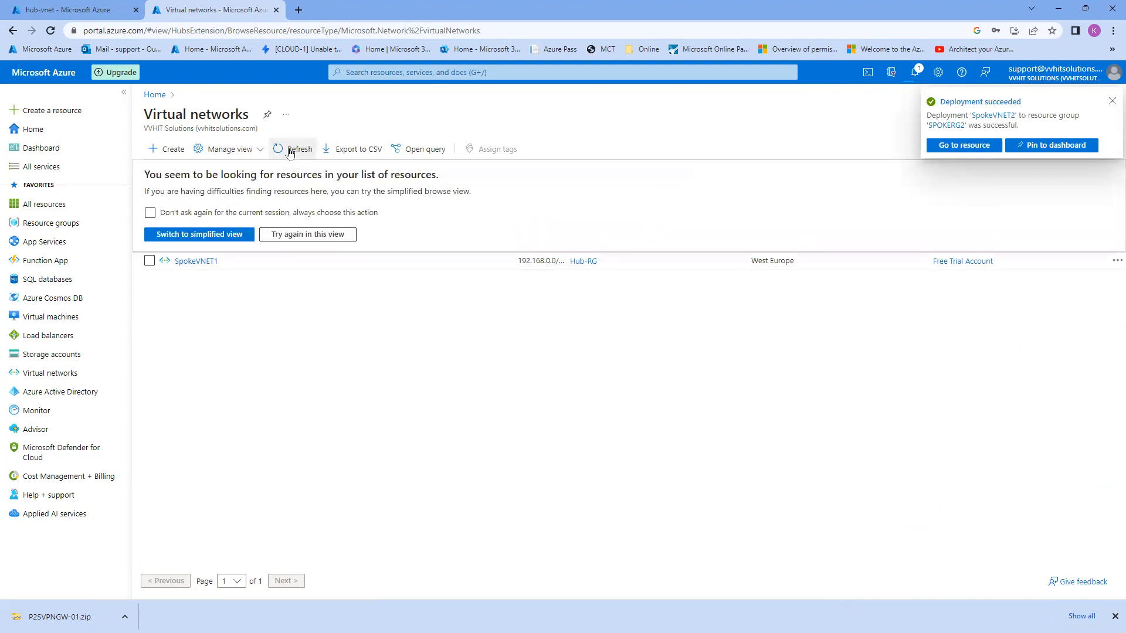
pyautogui.click(295, 236)
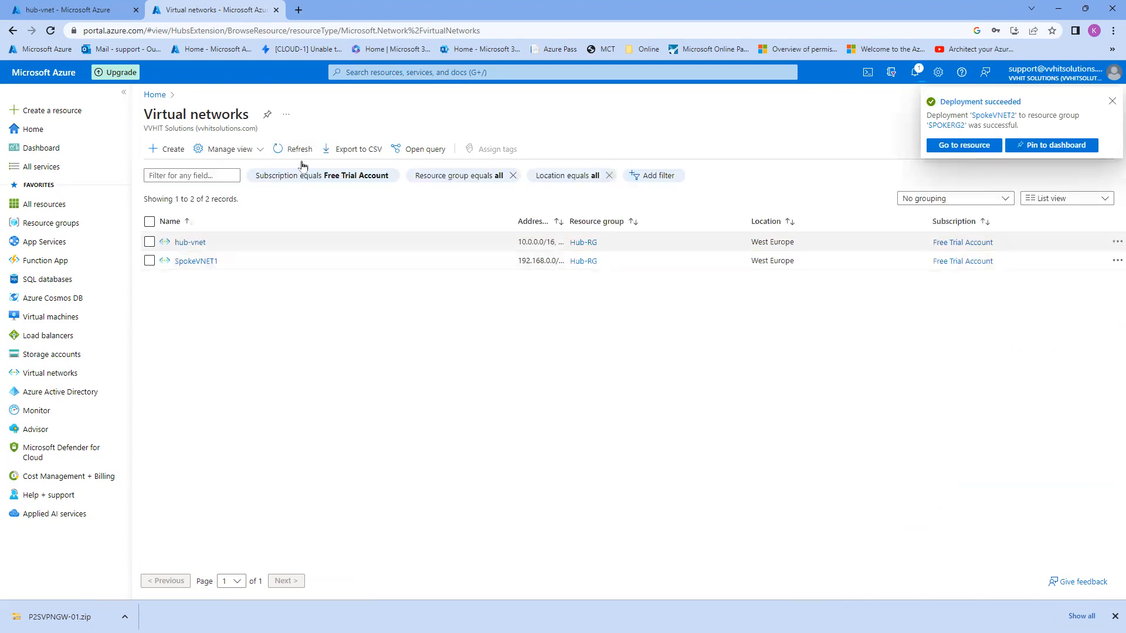
# Filter the virtual networks list by "spo" and clear the filter.
pyautogui.click(205, 178)
pyautogui.write('spo')
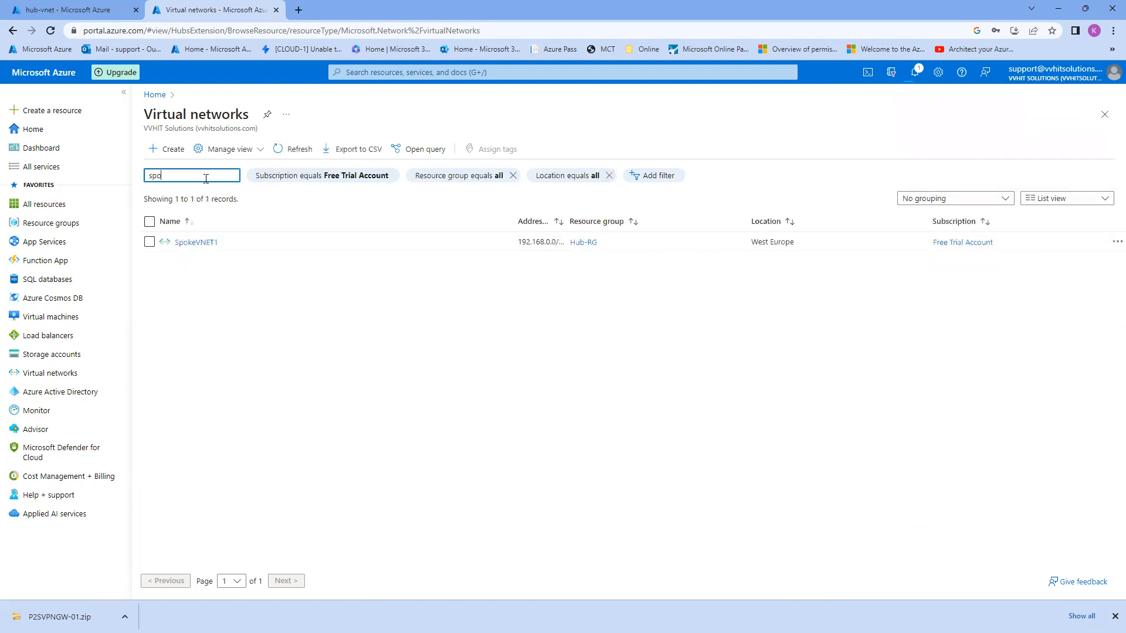
pyautogui.press('BackSpace')
pyautogui.press('BackSpace')
pyautogui.press('BackSpace')
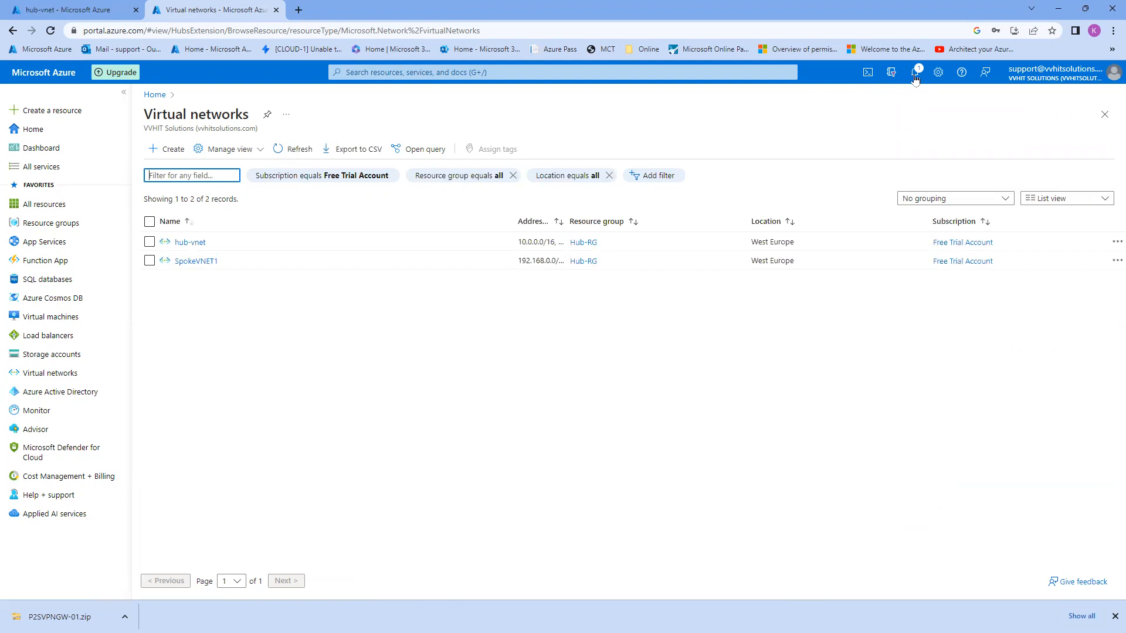
# Open SpokeVNET2 from its deployment notification and return to the virtual networks list.
pyautogui.click(916, 74)
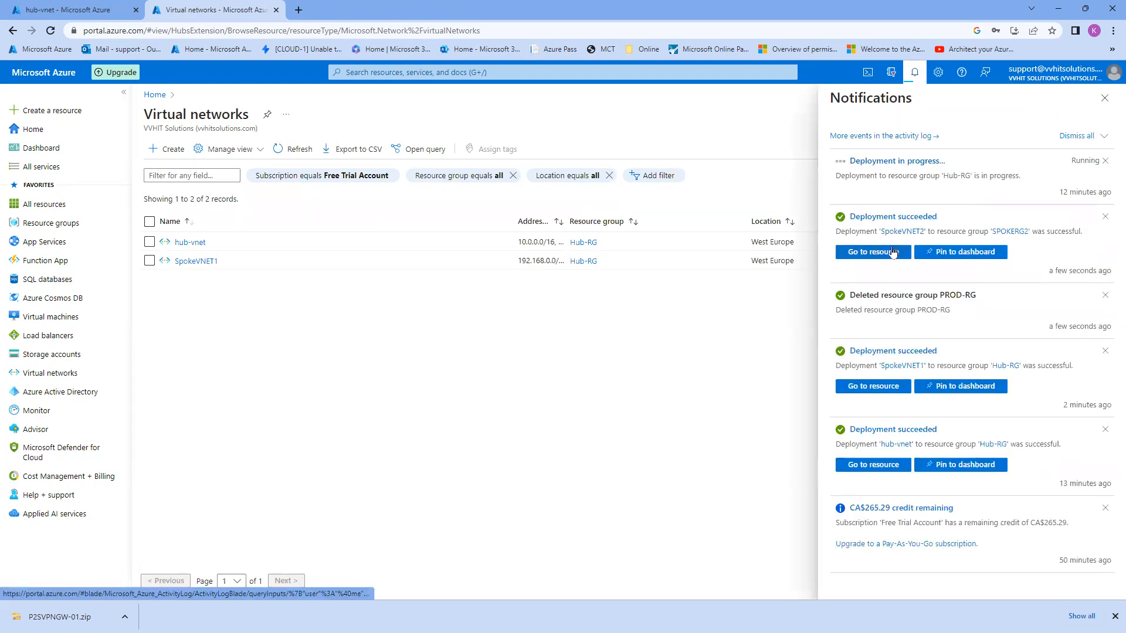
pyautogui.click(892, 252)
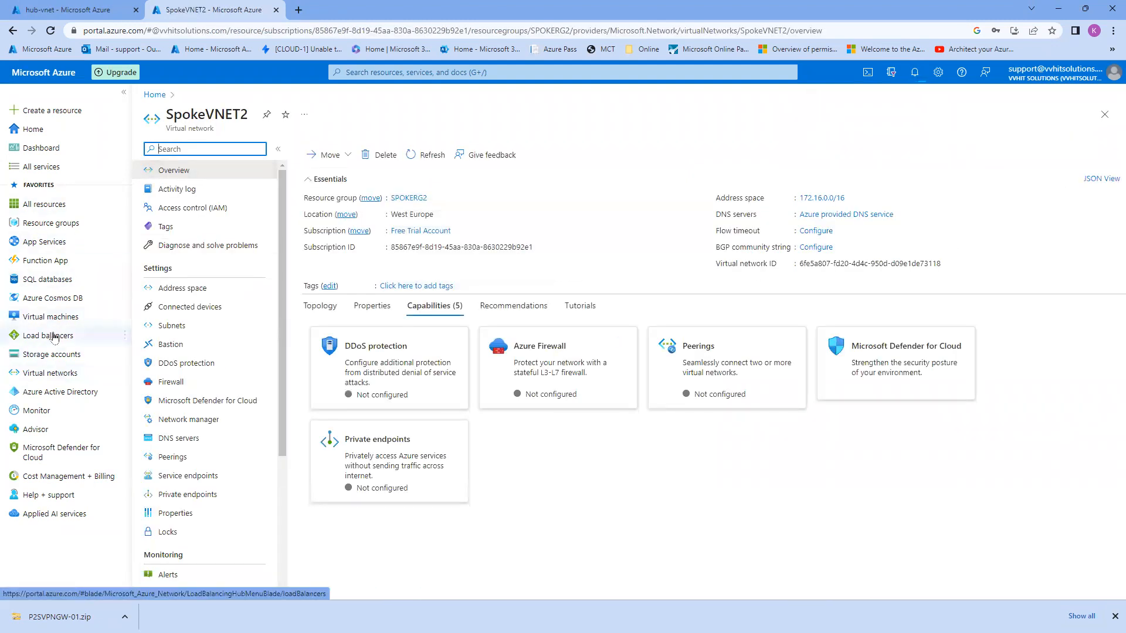
pyautogui.click(50, 373)
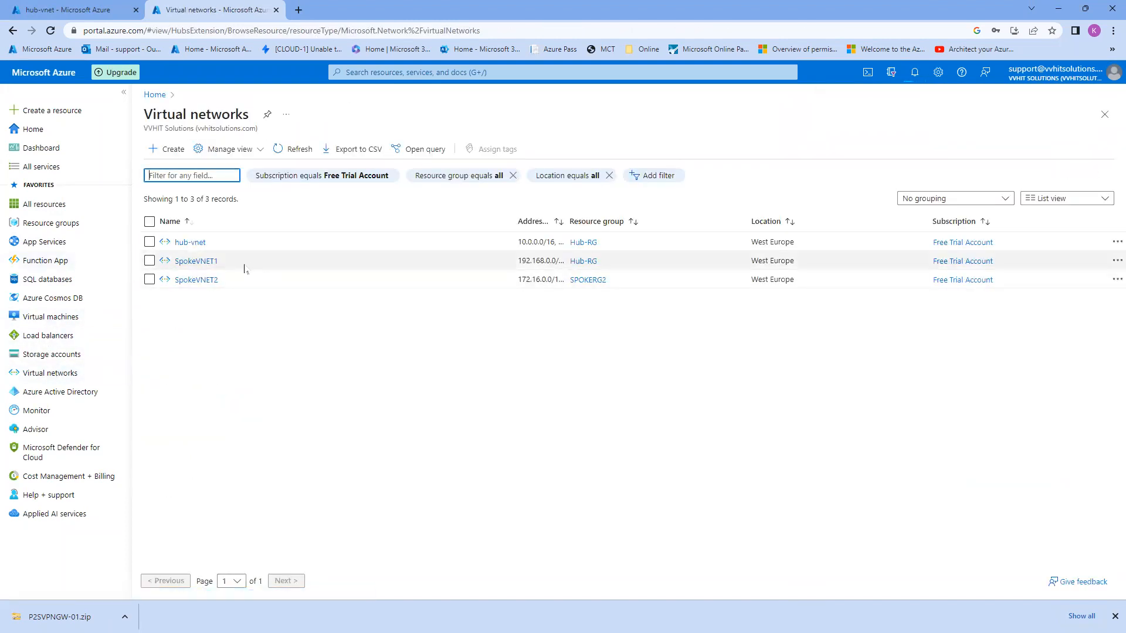
# Start a new Azure virtual machine in resource group SPOKERG2 and name it SPOKEVM2.
pyautogui.click(40, 320)
pyautogui.click(174, 149)
pyautogui.click(187, 178)
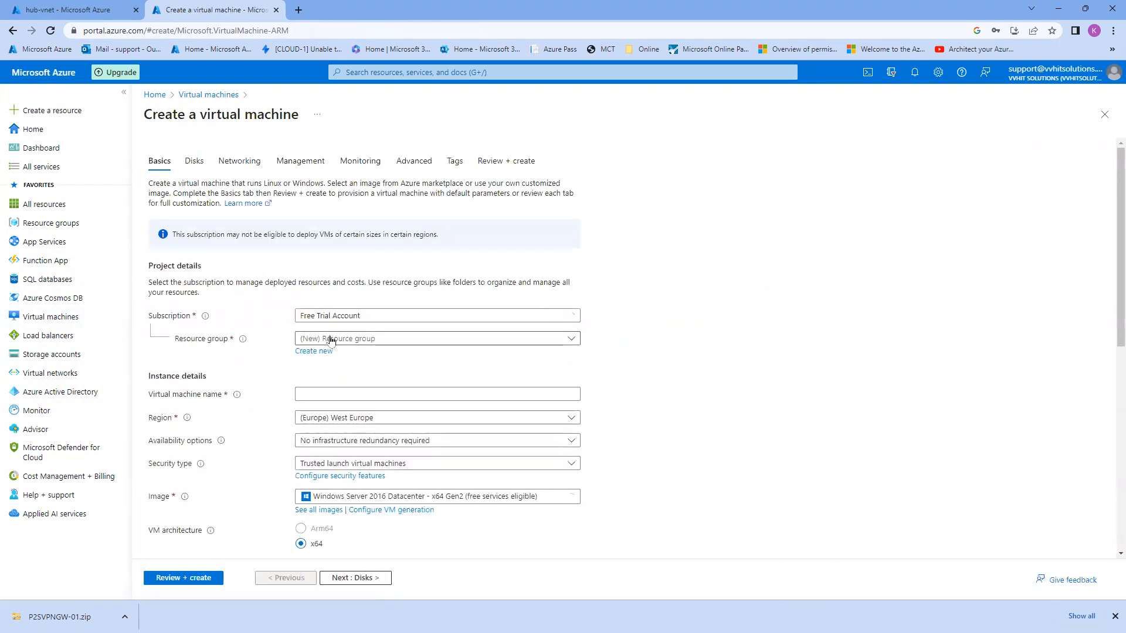
pyautogui.click(332, 339)
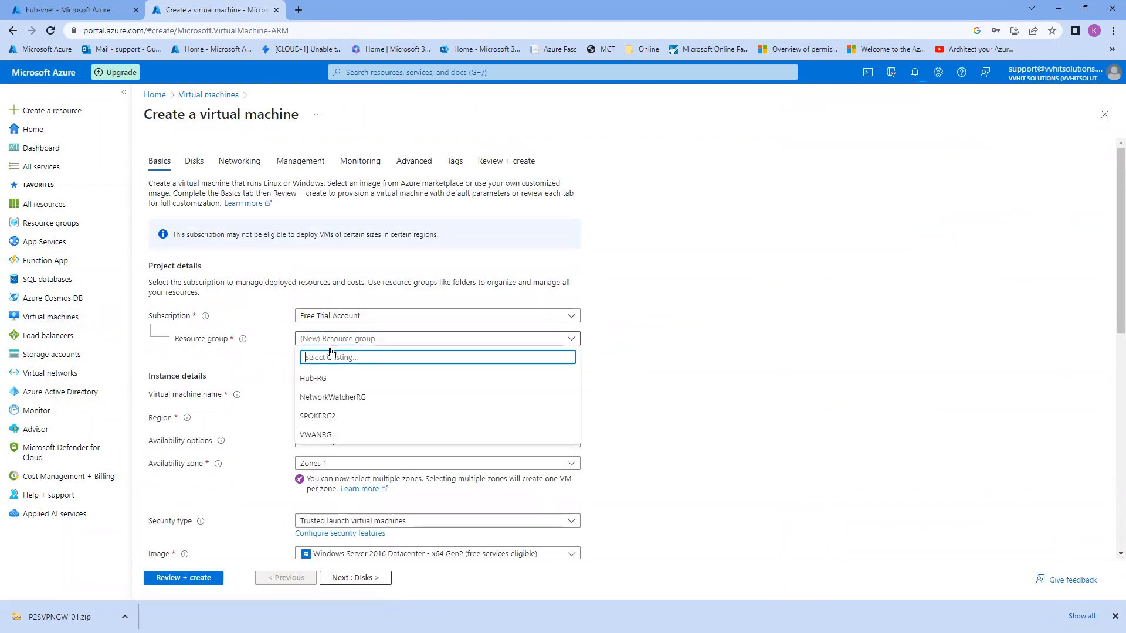
pyautogui.click(332, 417)
pyautogui.click(357, 397)
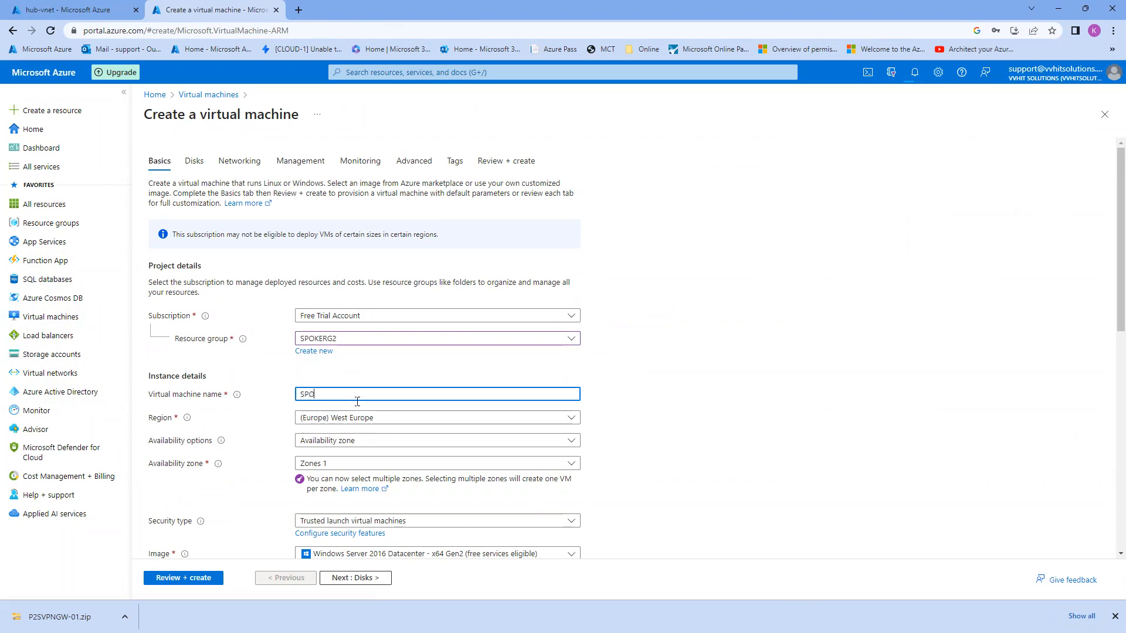
pyautogui.write('SPOKEVM2')
# Set SPOKEVM2's availability option to No infrastructure redundancy required and its security type to Standard, keeping the Windows Server 2016 Datacenter image.
pyautogui.click(349, 444)
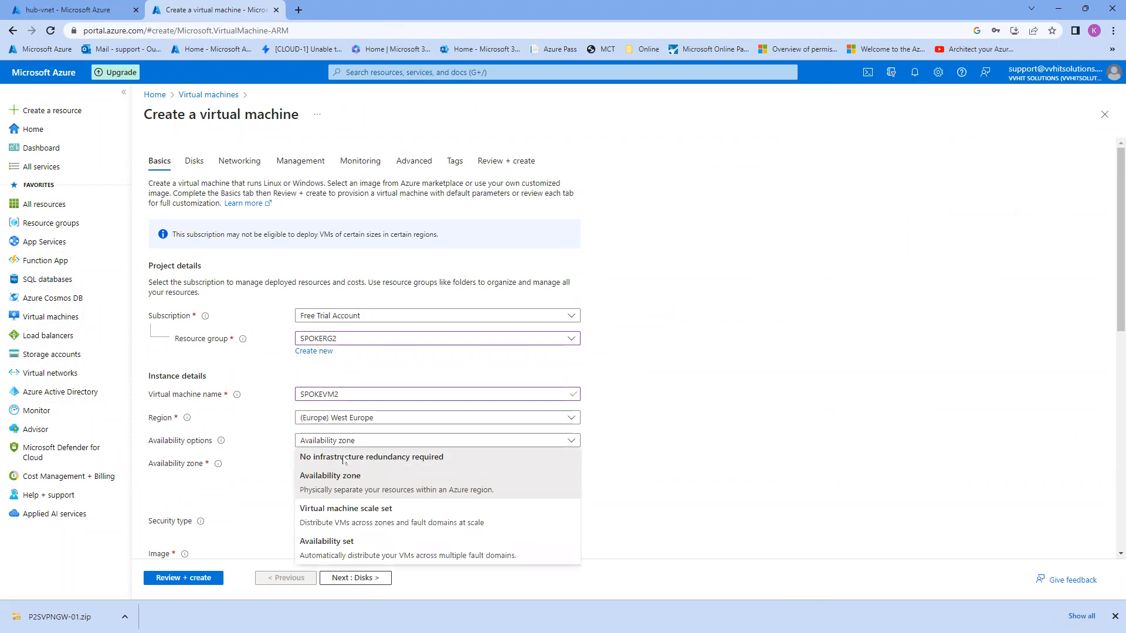
pyautogui.click(345, 457)
pyautogui.scroll(-1, 352, 458)
pyautogui.click(435, 441)
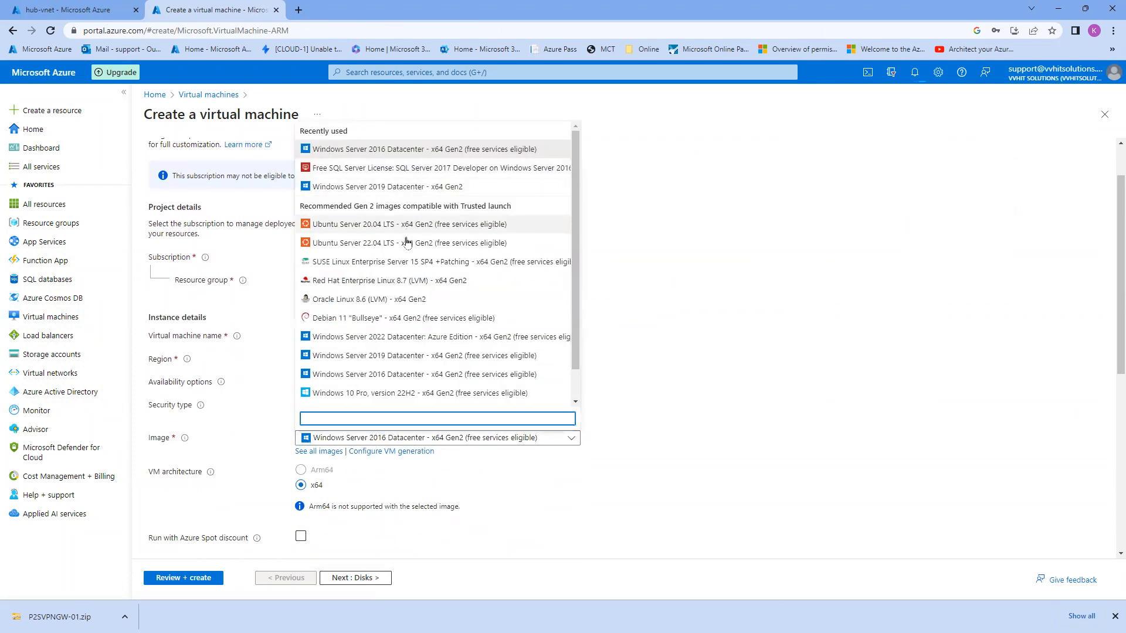
pyautogui.click(678, 289)
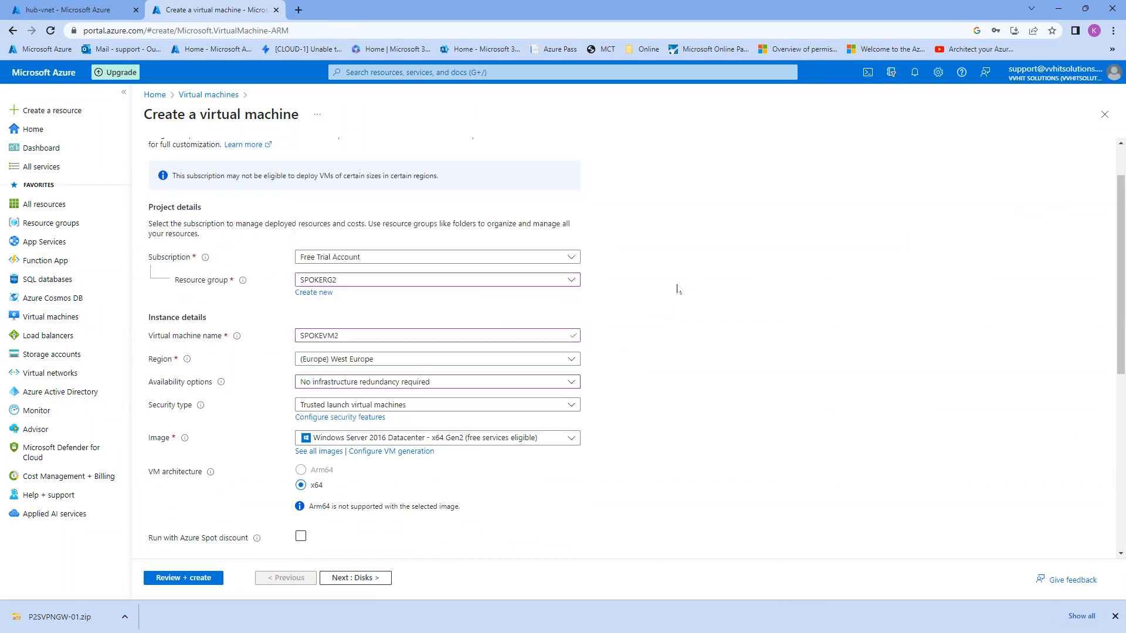
pyautogui.click(431, 408)
pyautogui.click(372, 420)
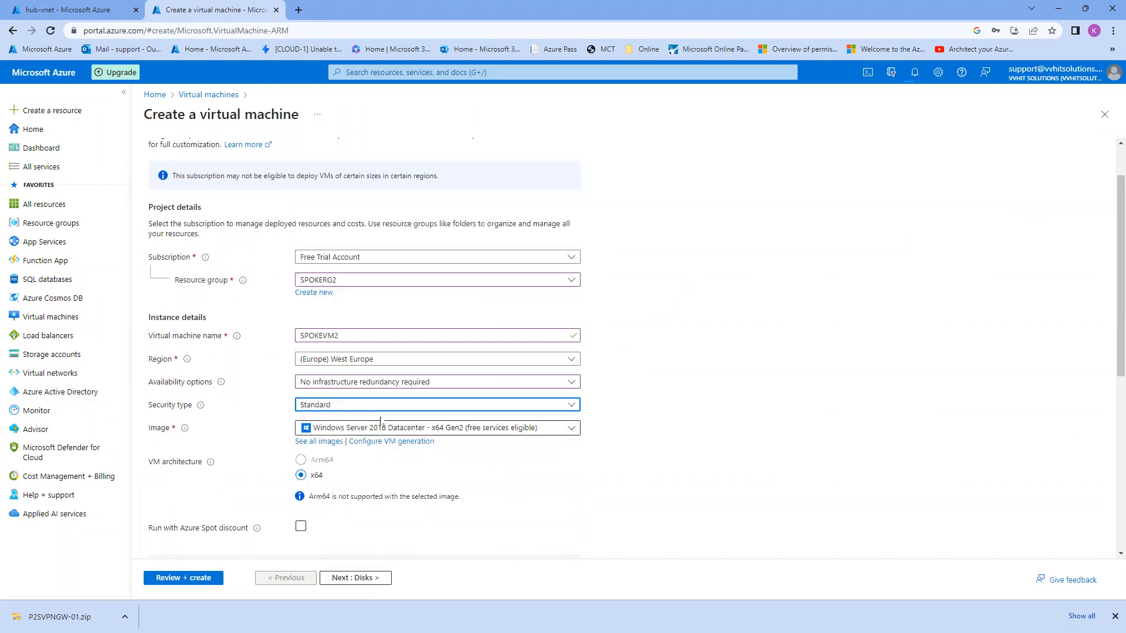
# Enter azureuser as the administrator username and fill in the confirm password field for SPOKEVM2.
pyautogui.scroll(-5, 404, 357)
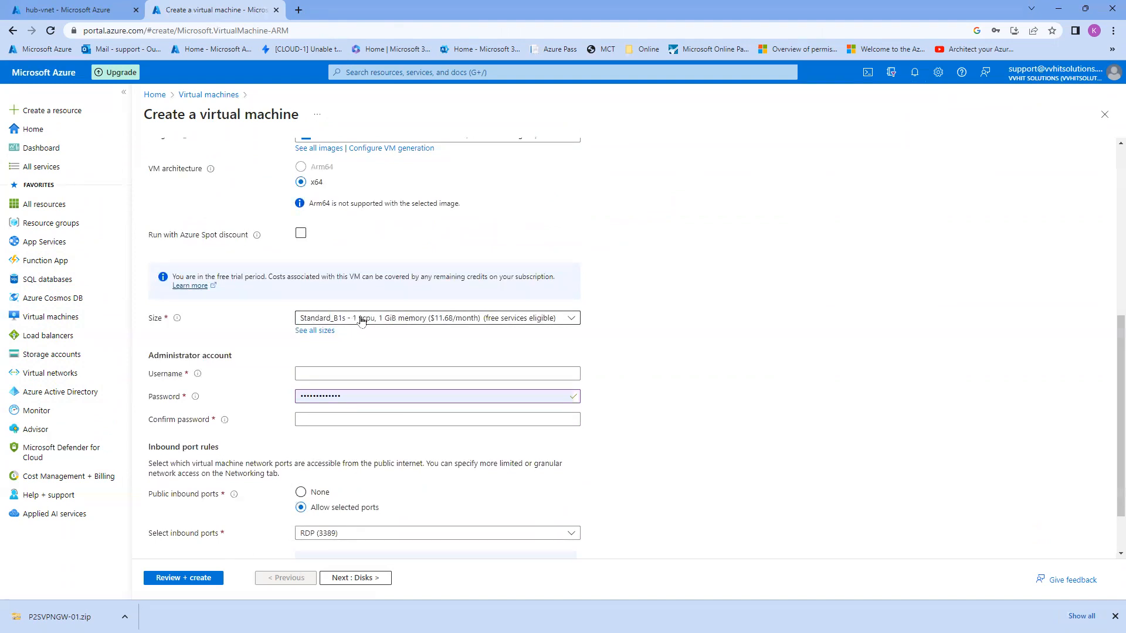
pyautogui.click(336, 375)
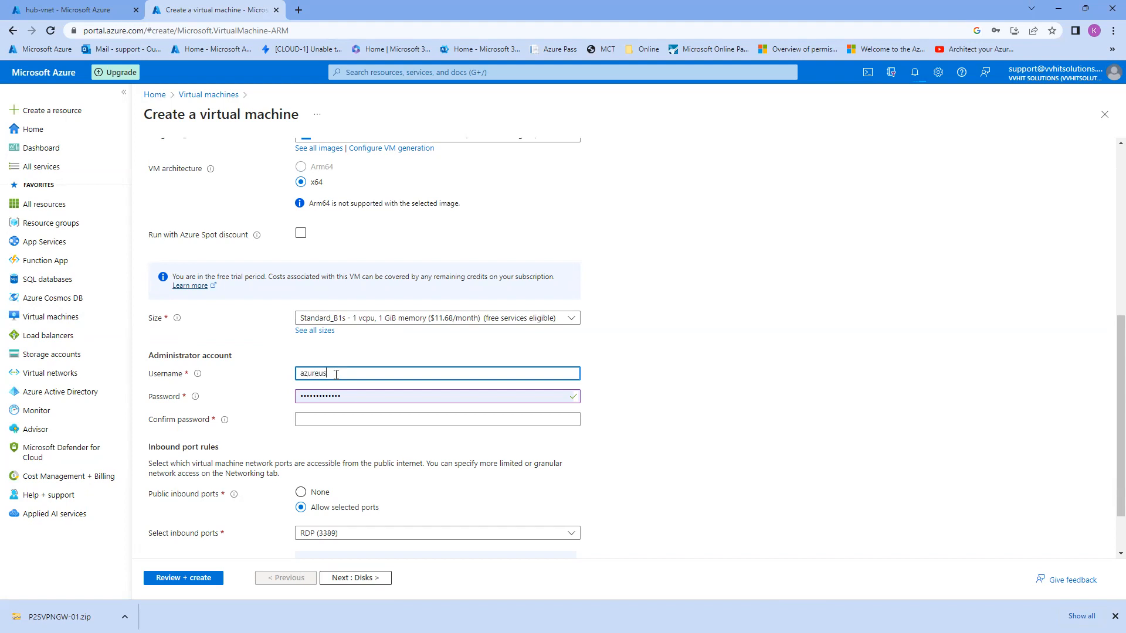
pyautogui.press('Tab')
pyautogui.press('Tab')
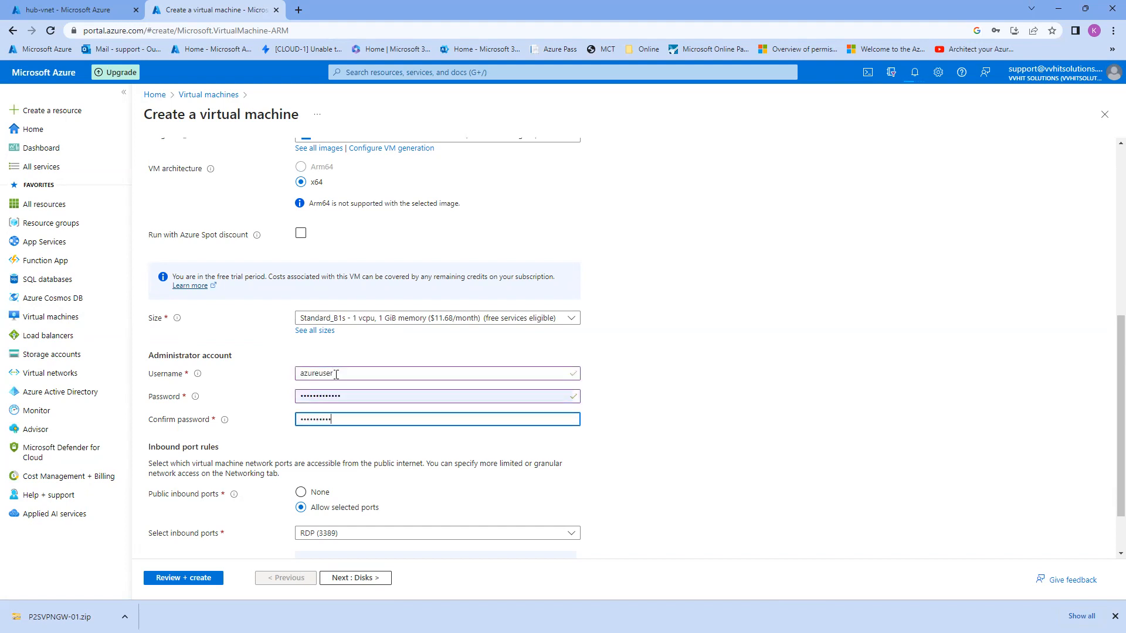
# Set SPOKEVM2's public inbound ports to None and continue to the disk settings.
pyautogui.scroll(-1, 392, 402)
pyautogui.click(300, 424)
pyautogui.click(355, 578)
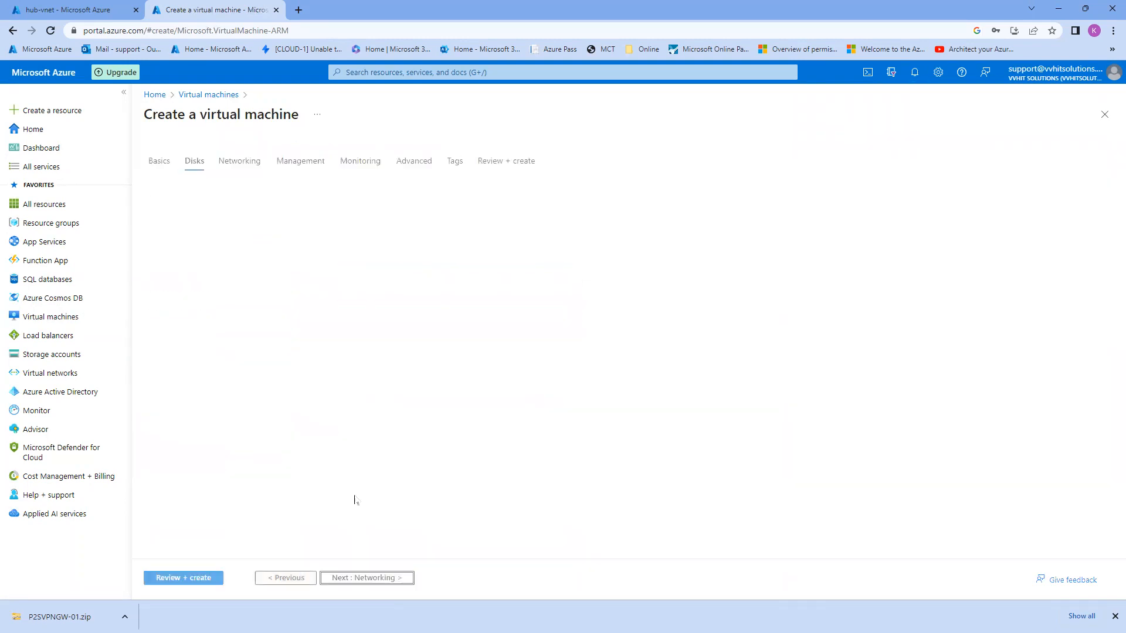
# Set SPOKEVM2's OS disk type to locally-redundant Standard HDD and continue to the networking settings.
pyautogui.click(352, 337)
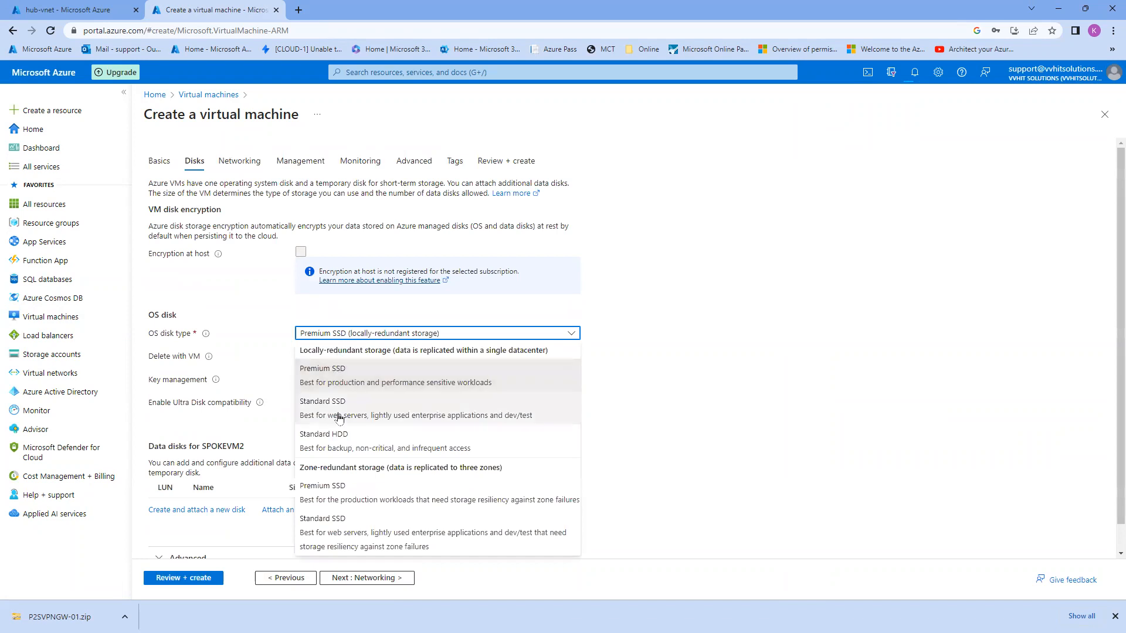
pyautogui.click(344, 440)
pyautogui.scroll(-1, 370, 528)
pyautogui.click(375, 577)
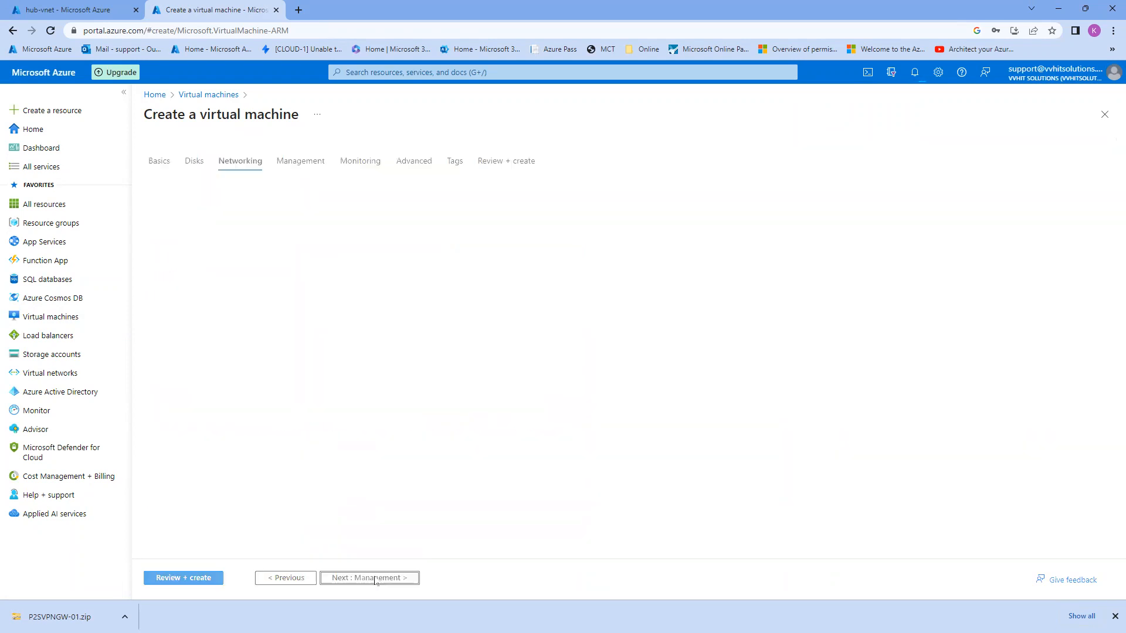
# Set SPOKEVM2's public IP to None, keeping the SpokeVNET2 virtual network and its default subnet.
pyautogui.click(391, 264)
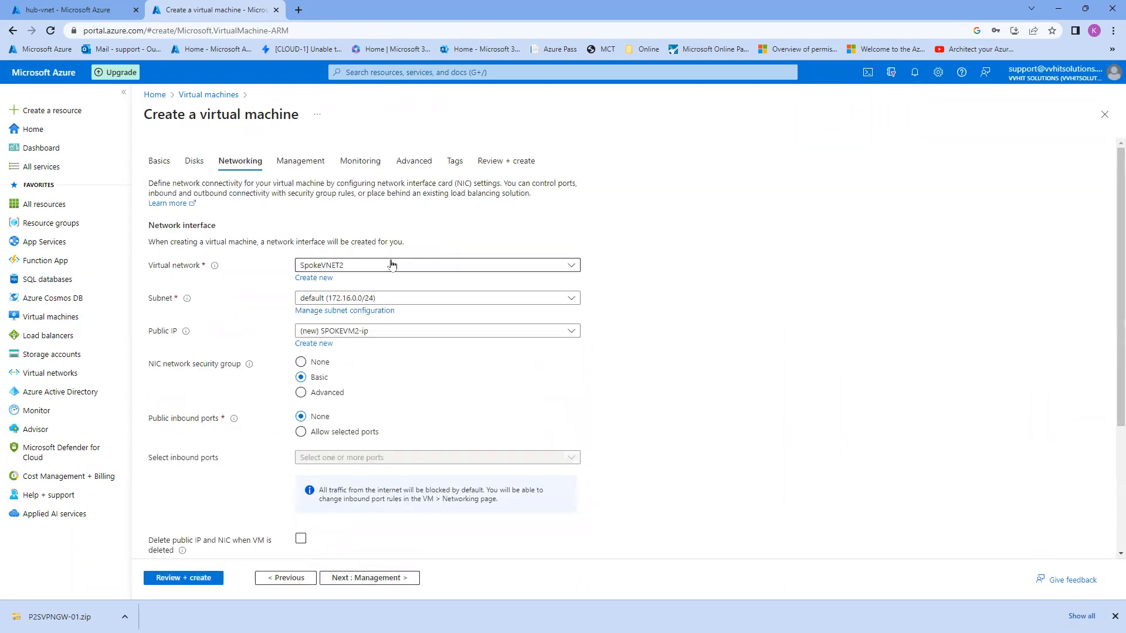
pyautogui.click(391, 264)
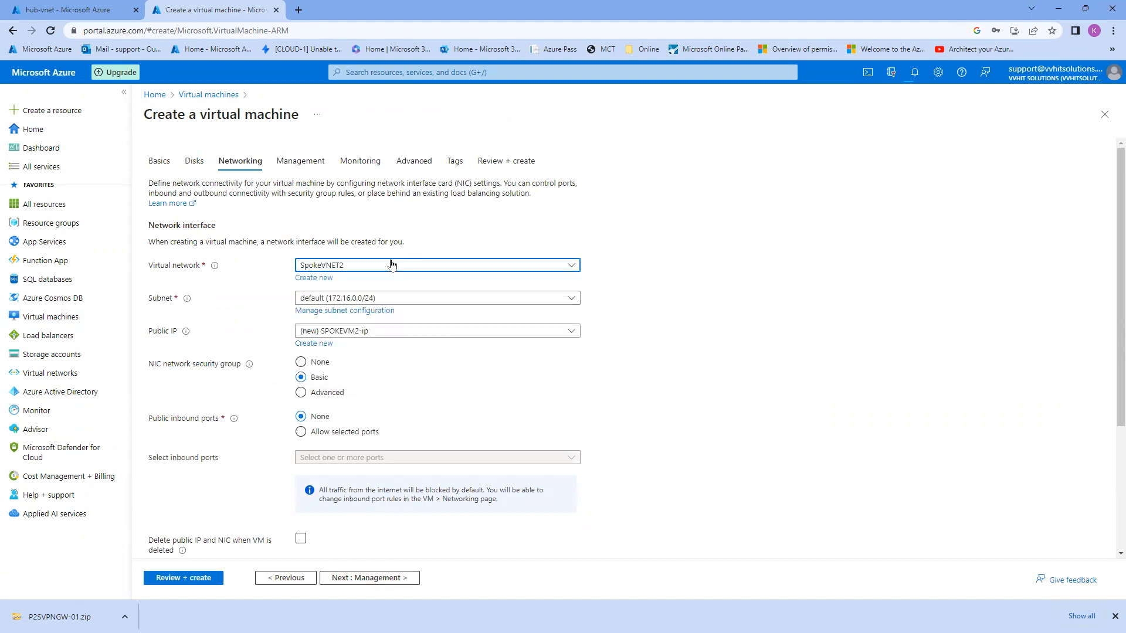
pyautogui.click(394, 330)
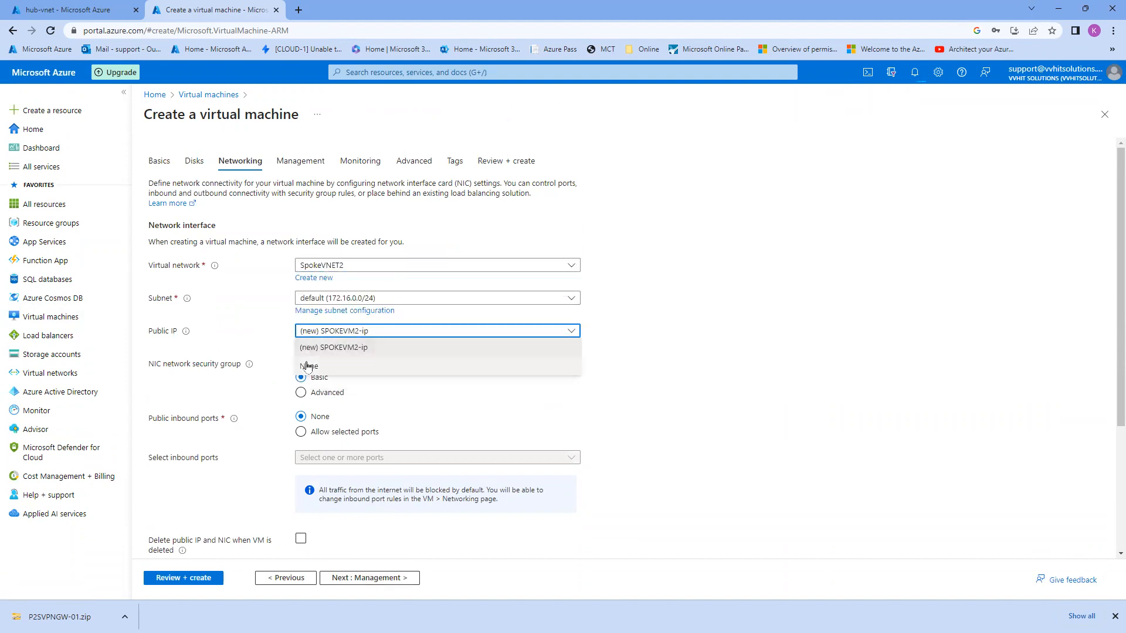
pyautogui.click(309, 366)
pyautogui.click(455, 297)
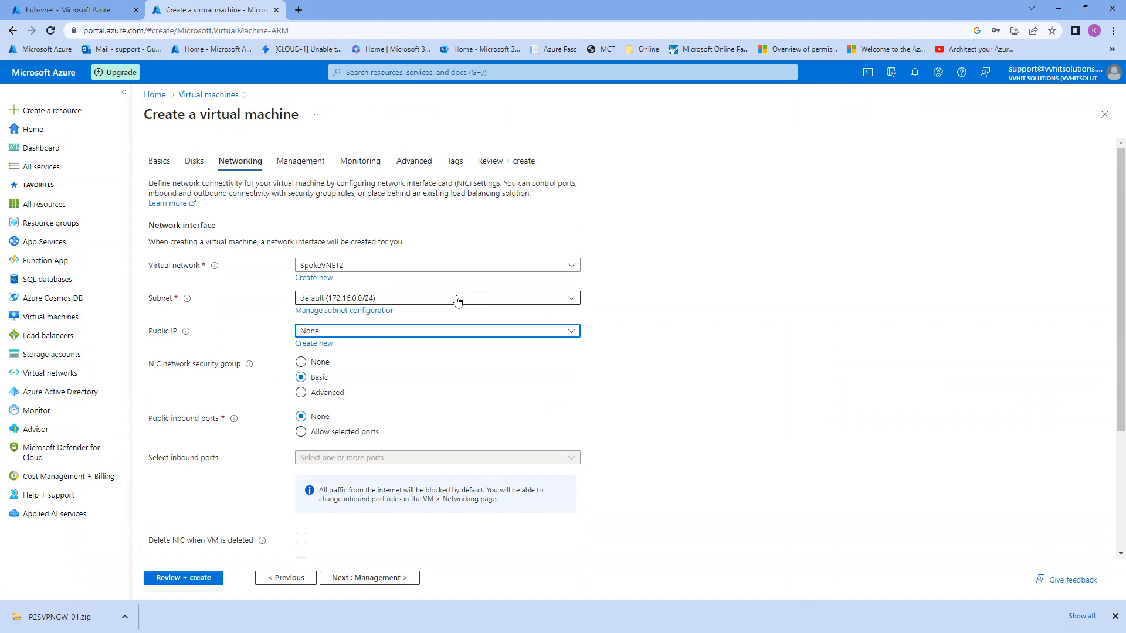
pyautogui.click(455, 297)
# Validate and deploy SPOKEVM2, and check the deployment's progress in the notifications.
pyautogui.scroll(-3, 308, 450)
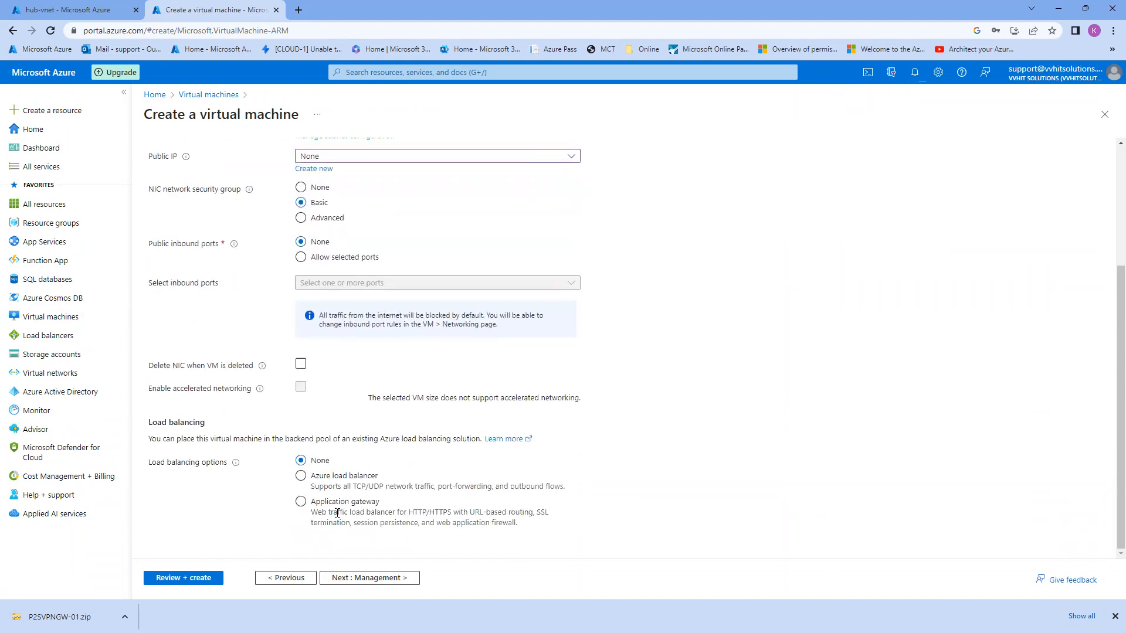
pyautogui.click(197, 579)
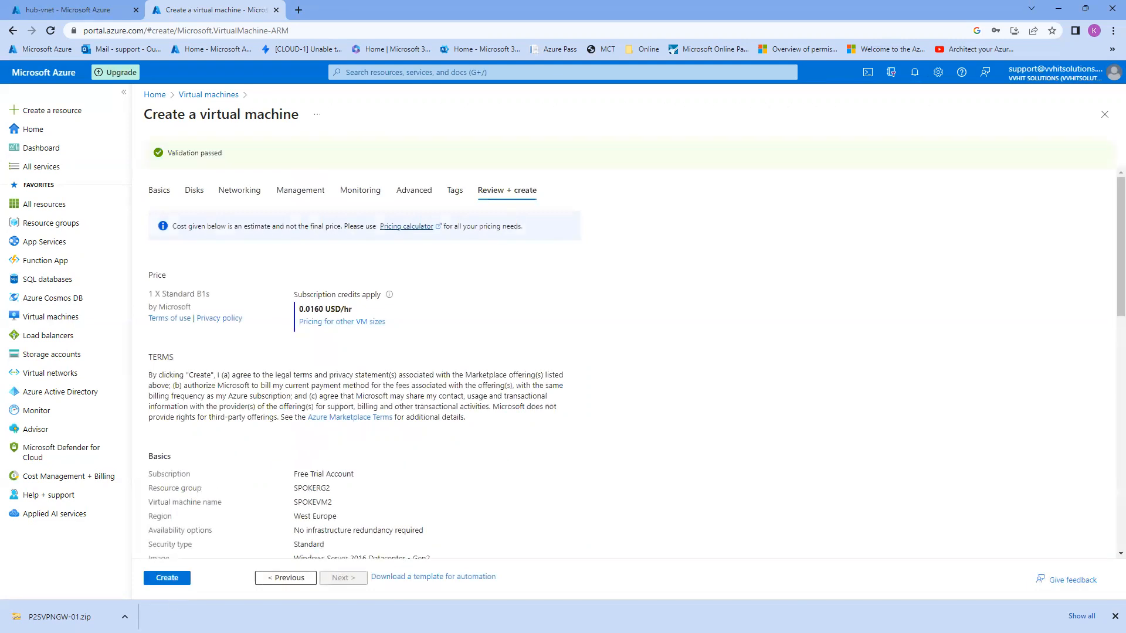
pyautogui.click(167, 578)
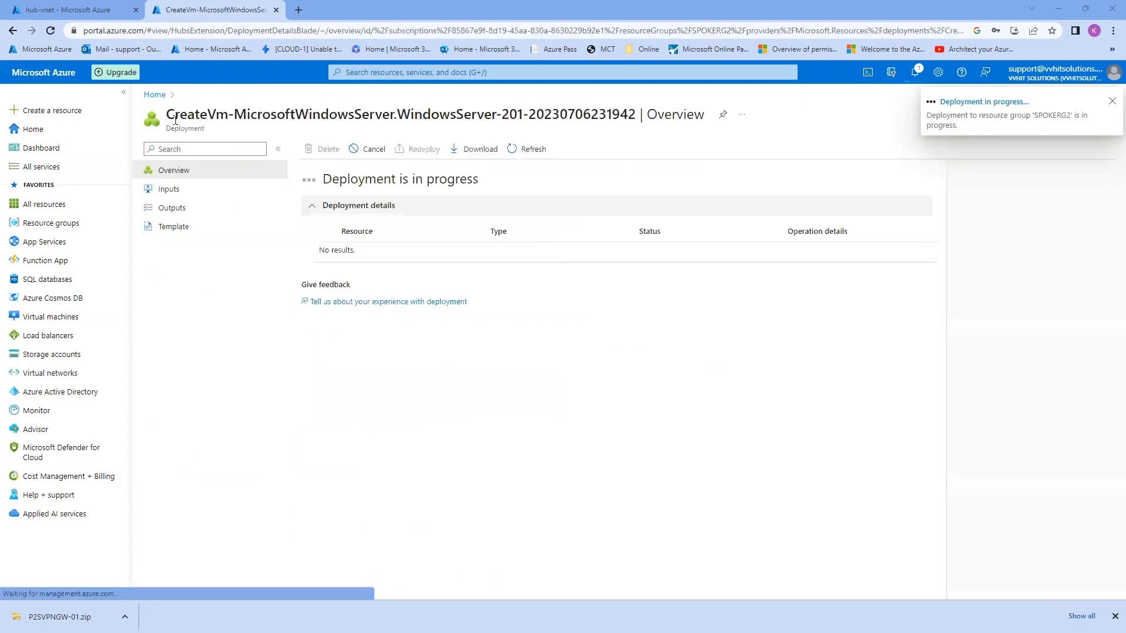
pyautogui.click(915, 72)
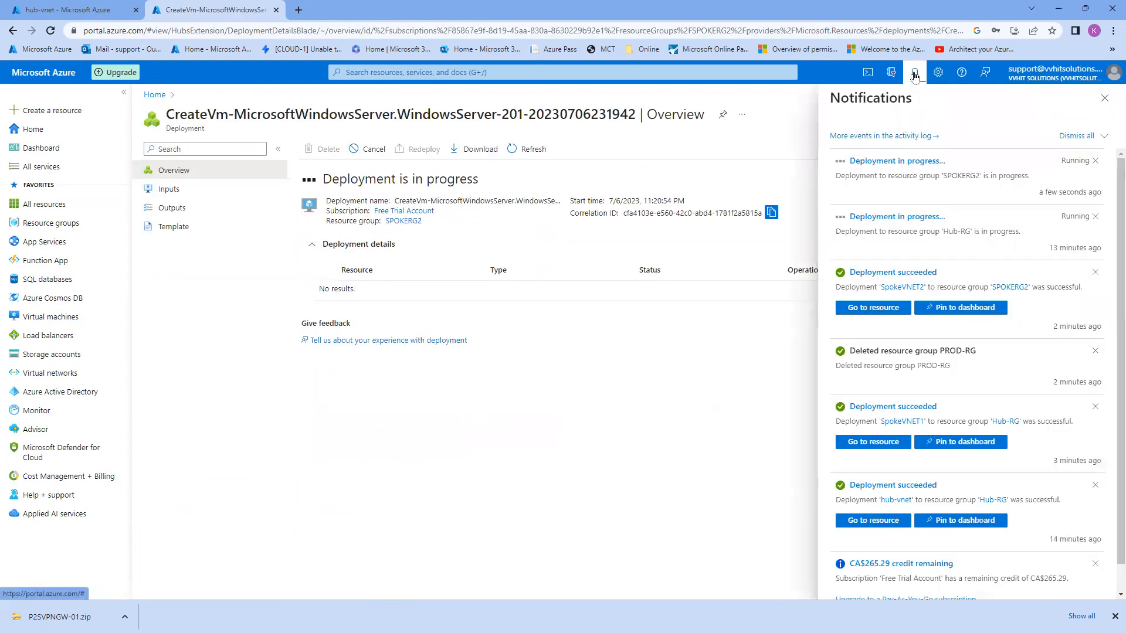
pyautogui.click(915, 72)
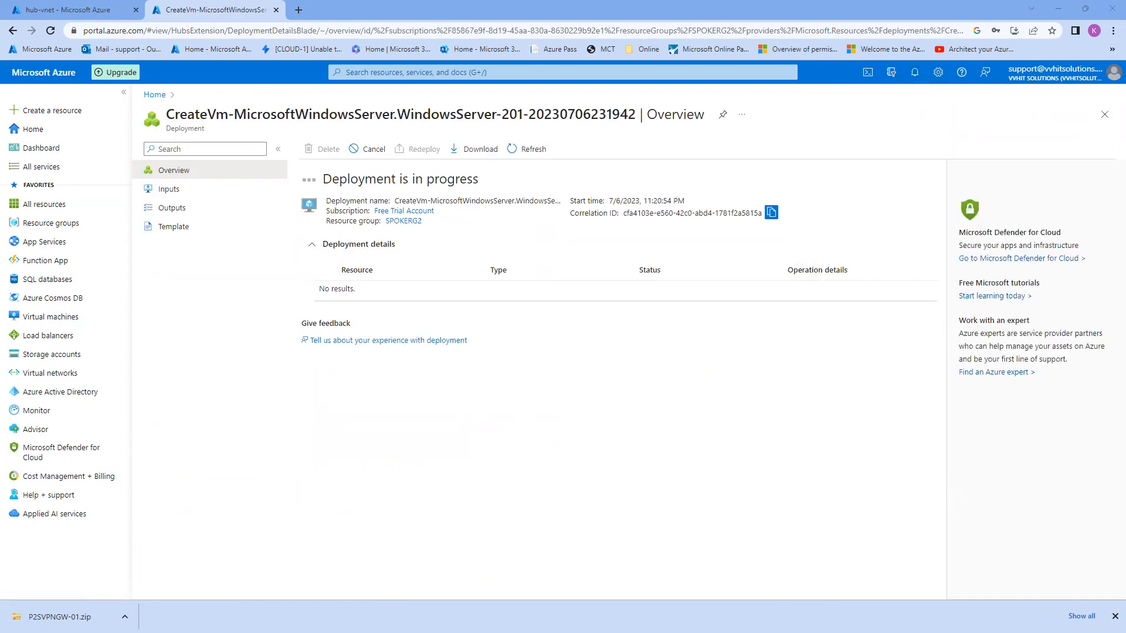
pyautogui.click(56, 317)
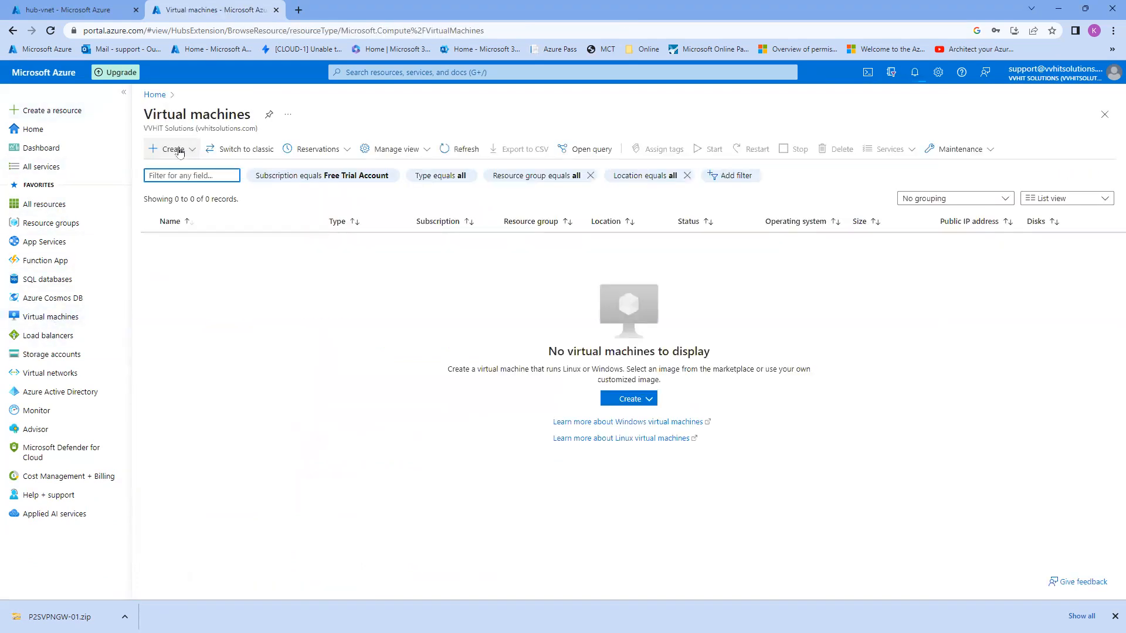
pyautogui.click(175, 150)
pyautogui.click(194, 186)
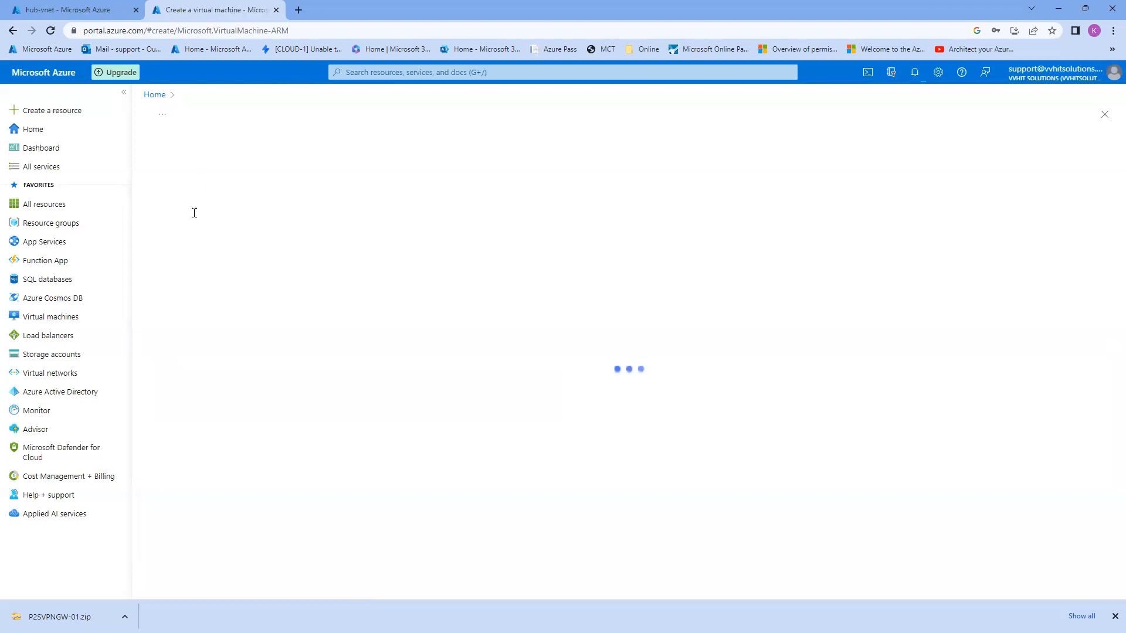
pyautogui.click(378, 339)
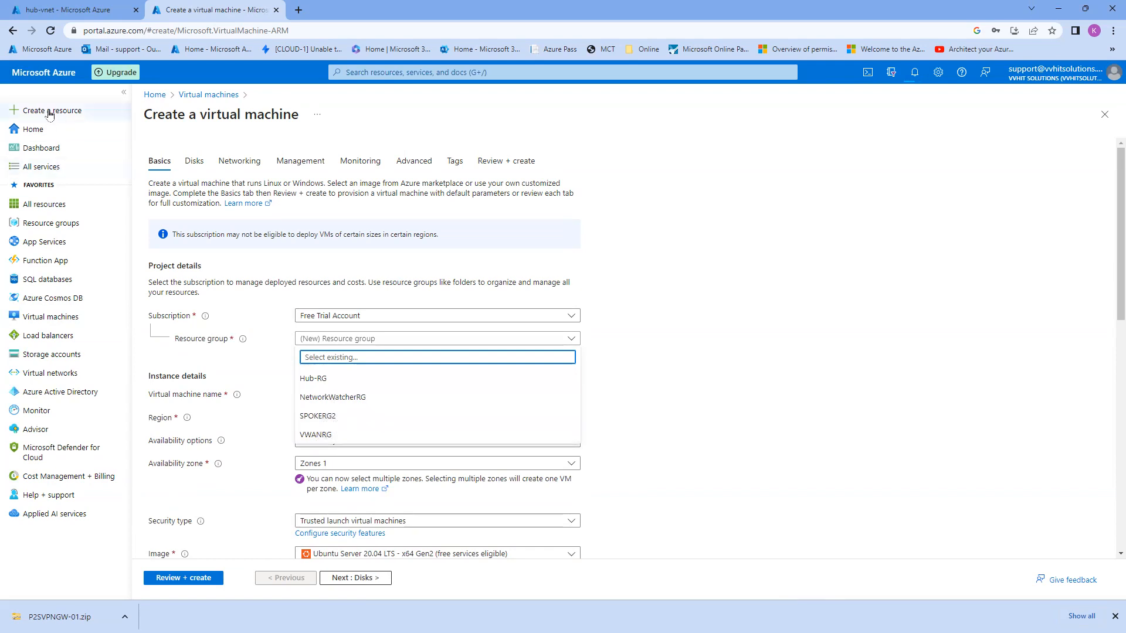
pyautogui.click(65, 229)
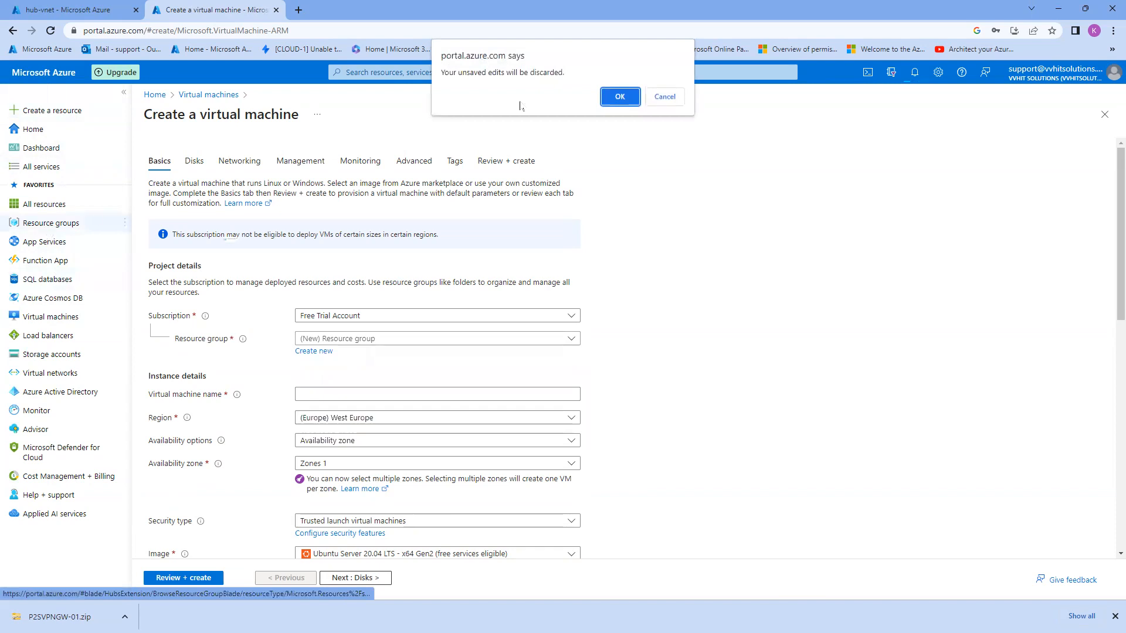
pyautogui.click(620, 98)
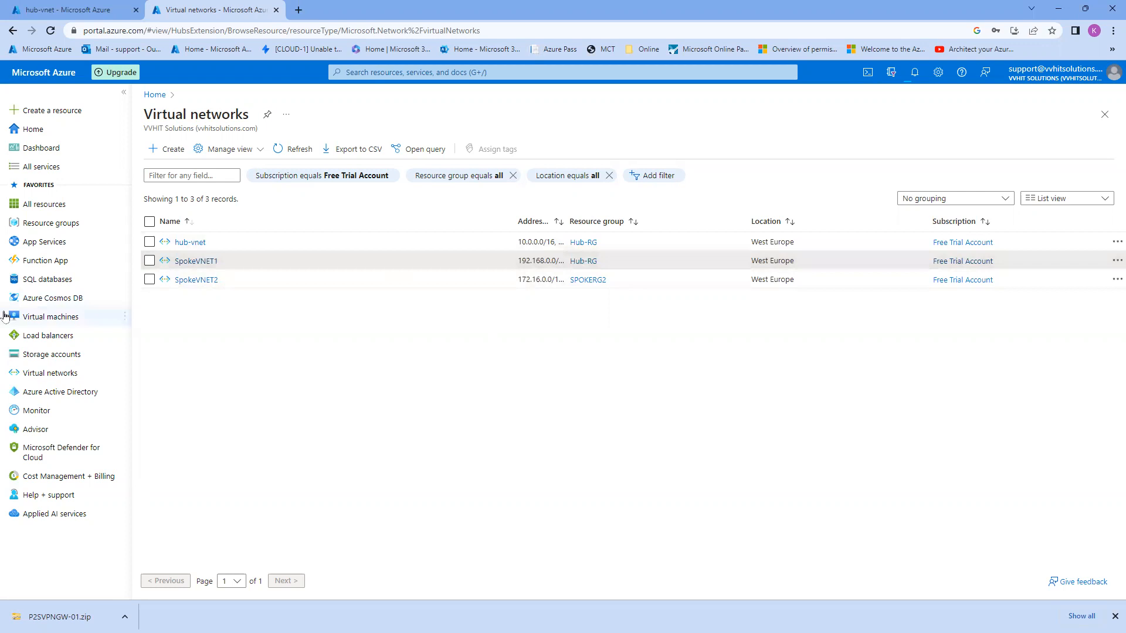
# Start a new Azure virtual machine in resource group Hub-RG and name it SPOKEVM1.
pyautogui.click(35, 320)
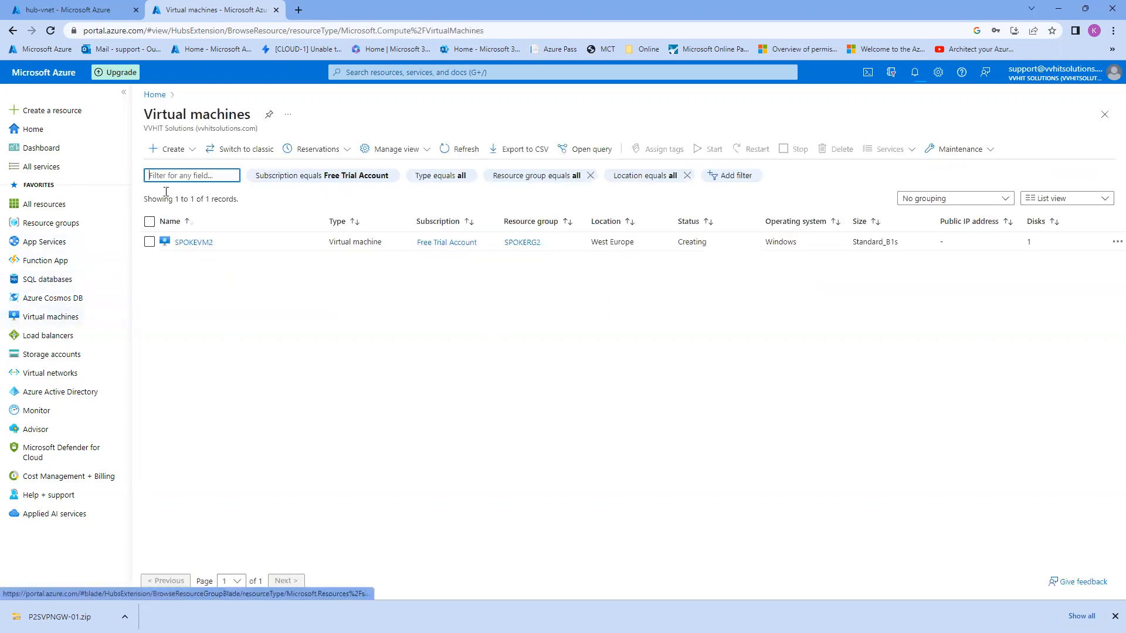
pyautogui.click(171, 149)
pyautogui.click(190, 176)
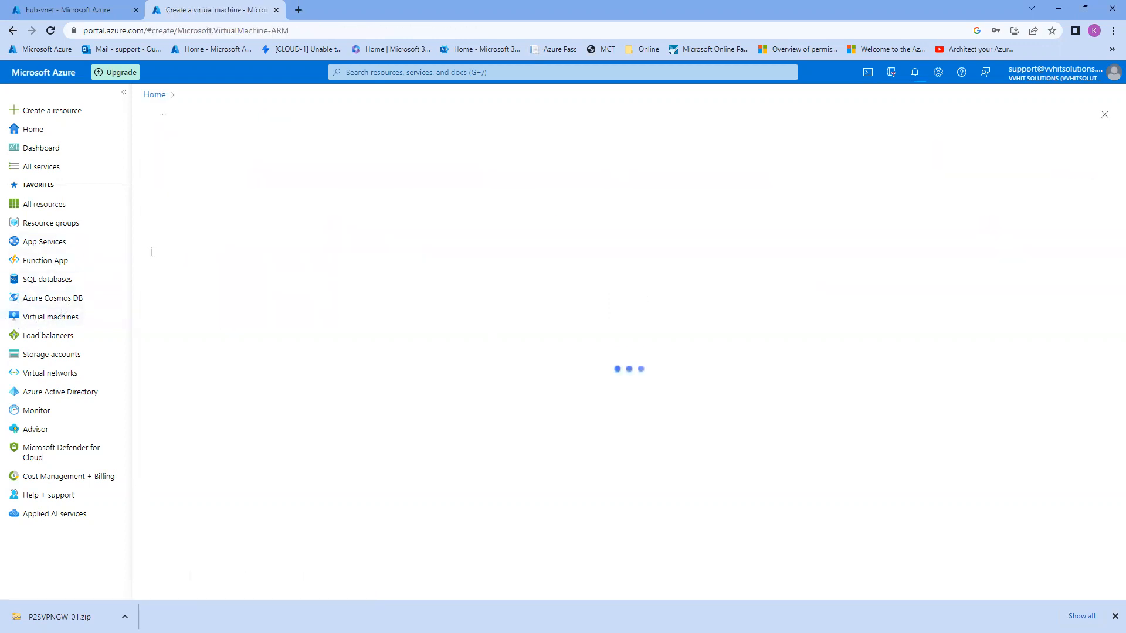
pyautogui.click(350, 339)
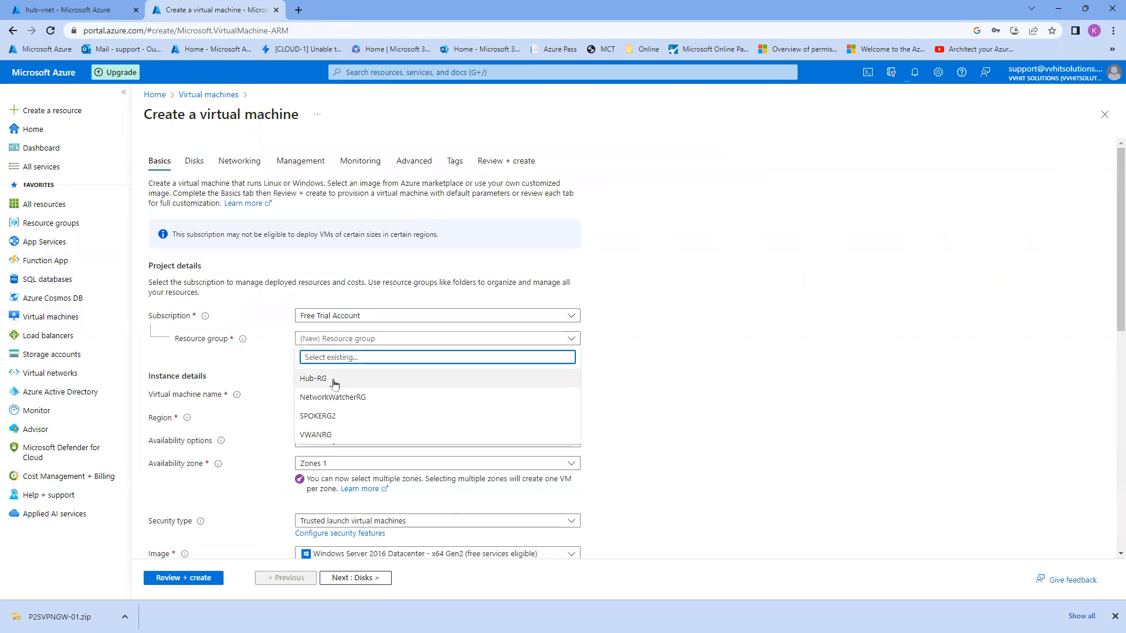
pyautogui.click(331, 379)
pyautogui.click(319, 390)
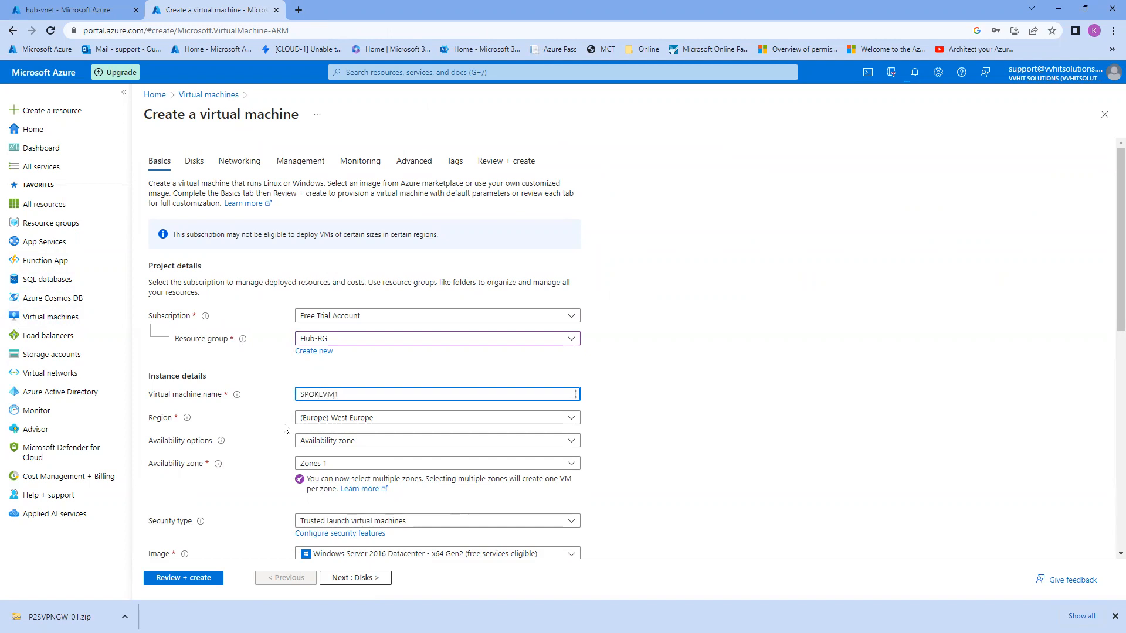
# Set SPOKEVM1's availability option to No infrastructure redundancy required and its security type to Standard.
pyautogui.click(324, 440)
pyautogui.click(328, 457)
pyautogui.scroll(-1, 337, 449)
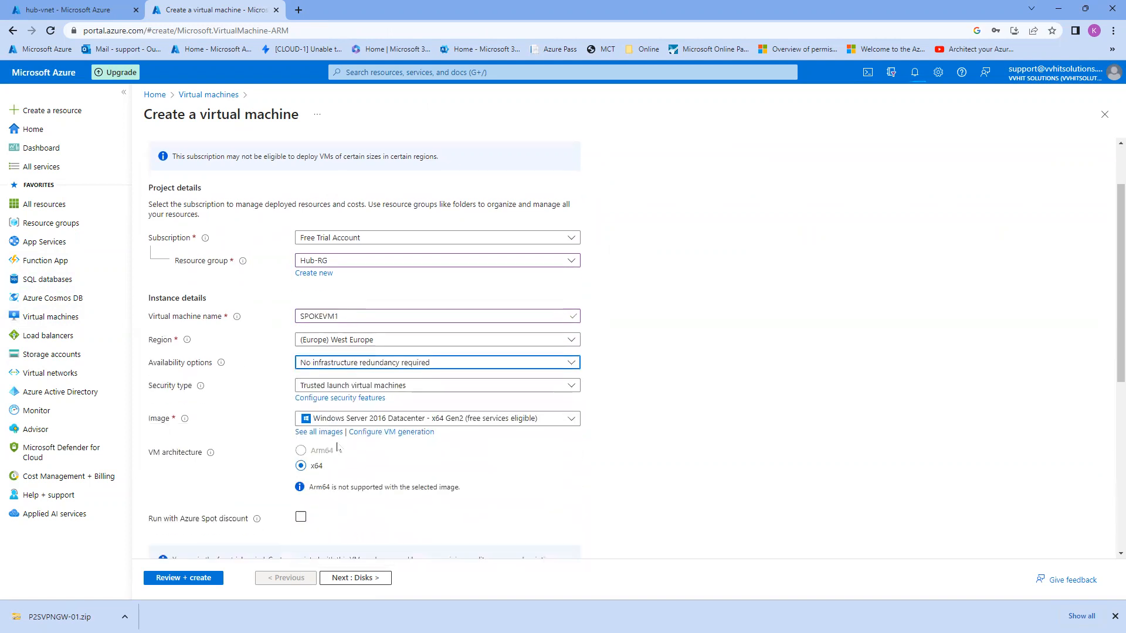
pyautogui.scroll(-1, 337, 448)
pyautogui.click(435, 349)
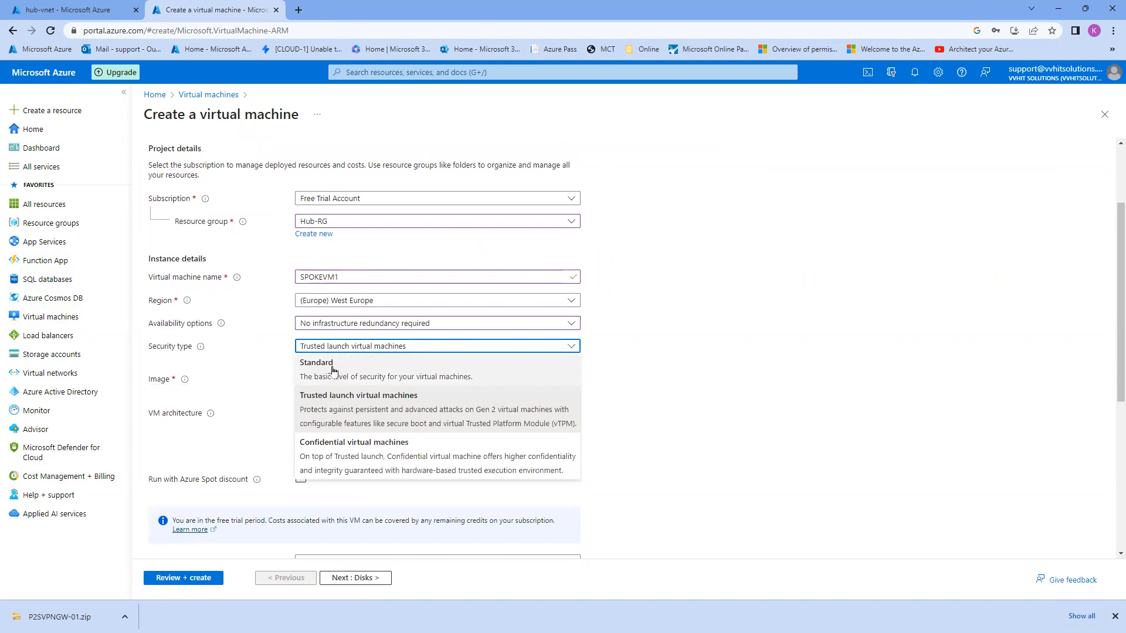
pyautogui.click(334, 369)
# Enter azureuser as SPOKEVM1's administrator username and fill in the confirm password field.
pyautogui.scroll(-2, 353, 491)
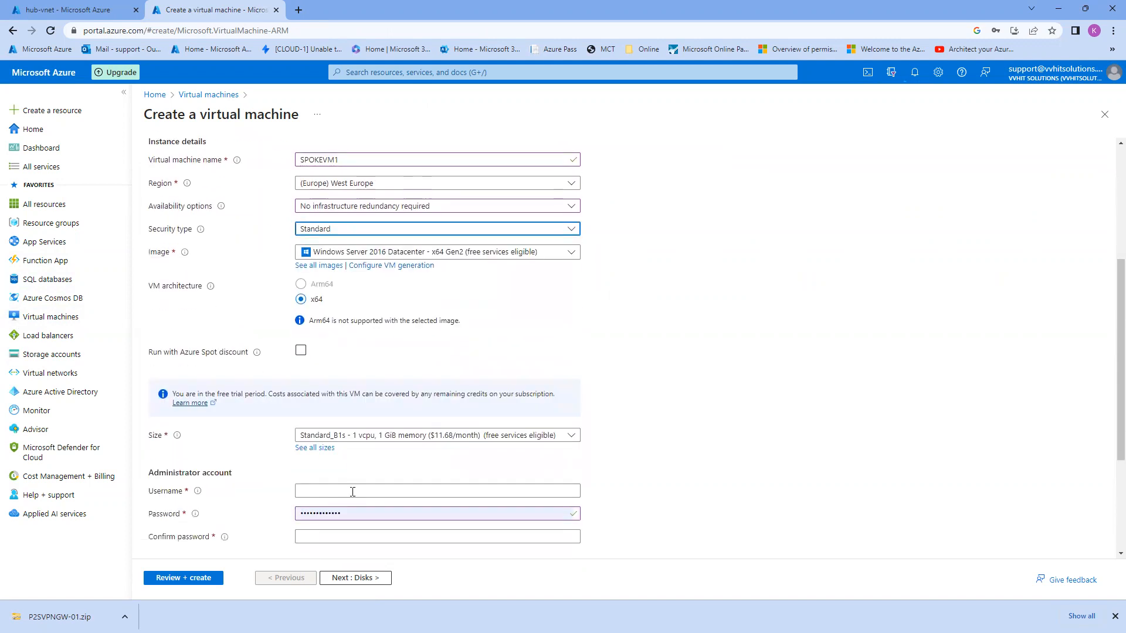
pyautogui.scroll(-1, 352, 491)
pyautogui.click(343, 434)
pyautogui.write('azureuser')
pyautogui.press('Tab')
pyautogui.press('Tab')
pyautogui.write('•••••••••••')
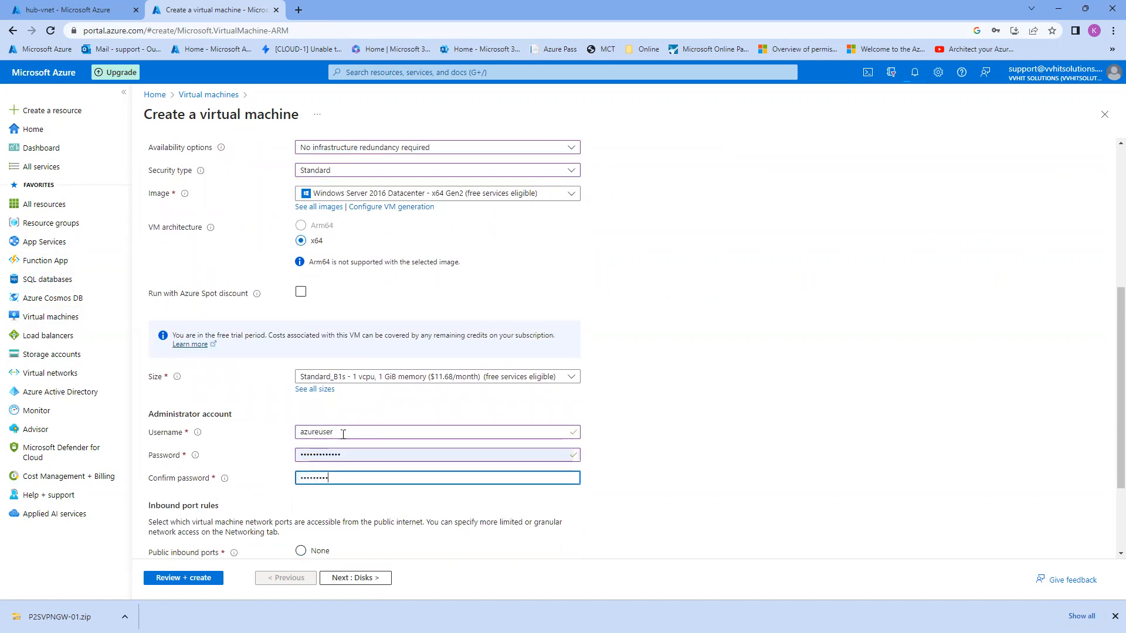
# Set SPOKEVM1's public inbound ports to None and continue to the disk settings.
pyautogui.scroll(-2, 317, 434)
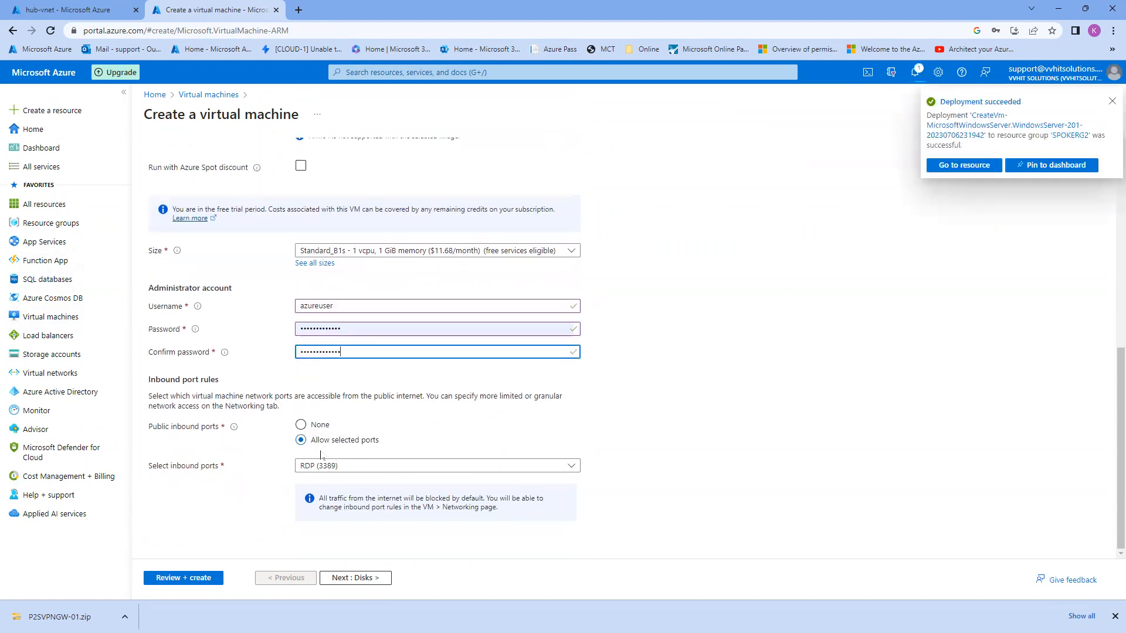
pyautogui.click(302, 426)
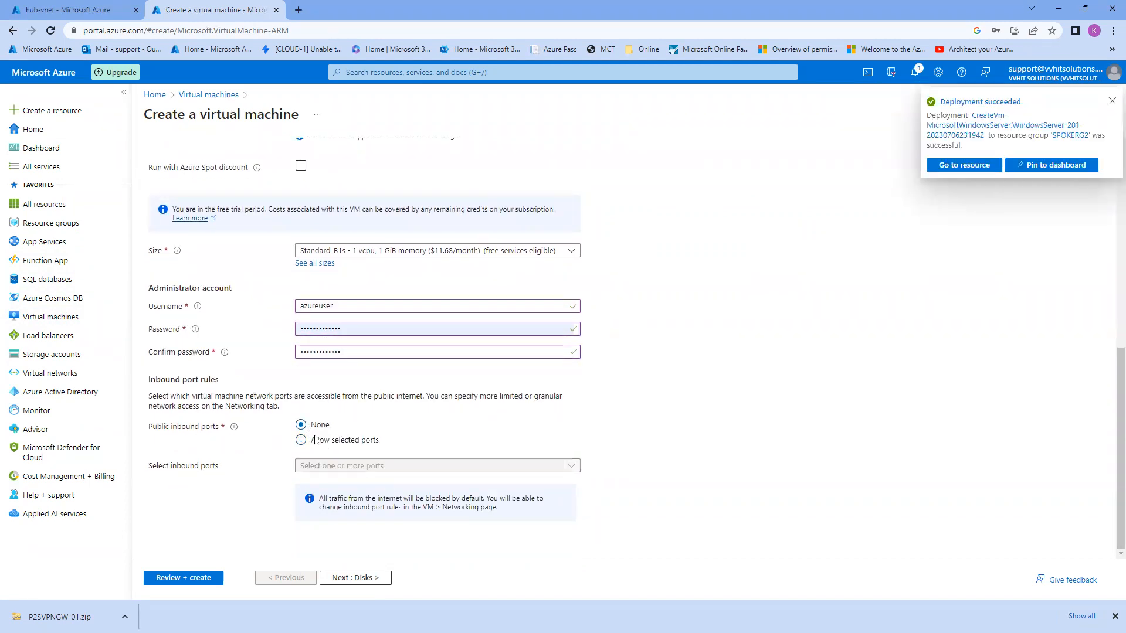
pyautogui.click(363, 577)
pyautogui.click(358, 577)
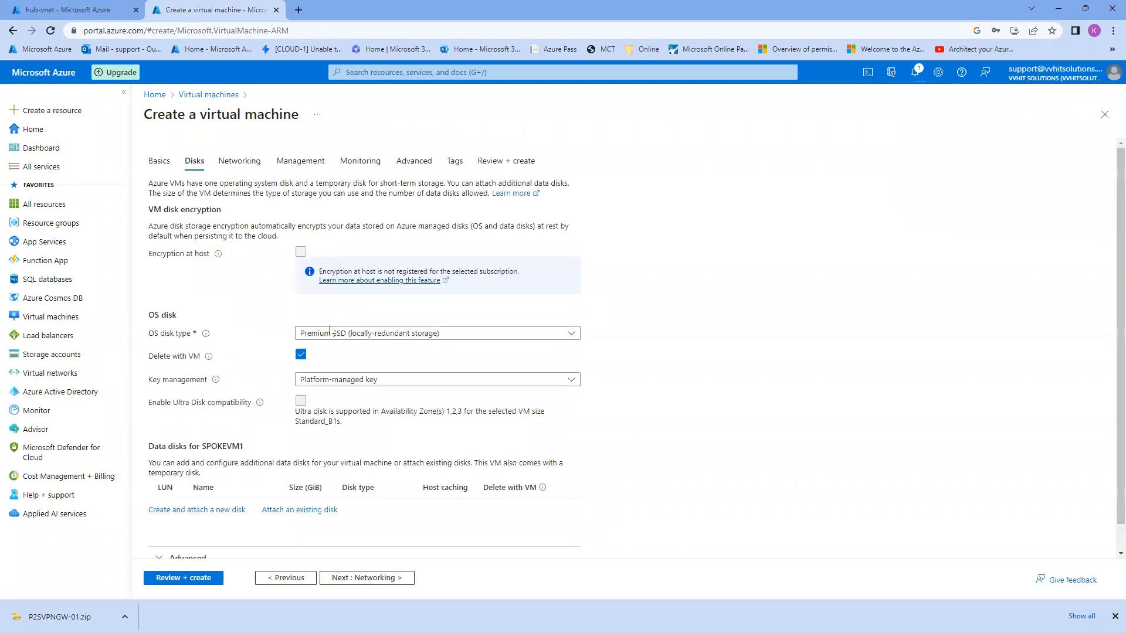
# Set SPOKEVM1's OS disk type to locally-redundant Standard HDD and continue to the networking settings.
pyautogui.click(330, 333)
pyautogui.click(340, 434)
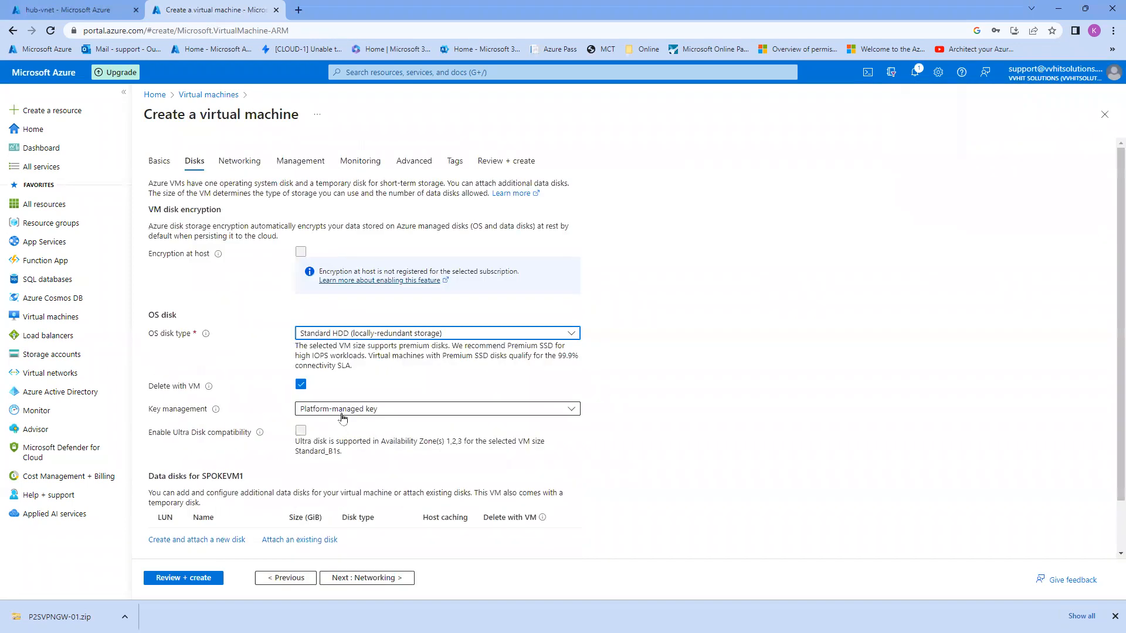
pyautogui.scroll(-1, 343, 417)
pyautogui.click(364, 578)
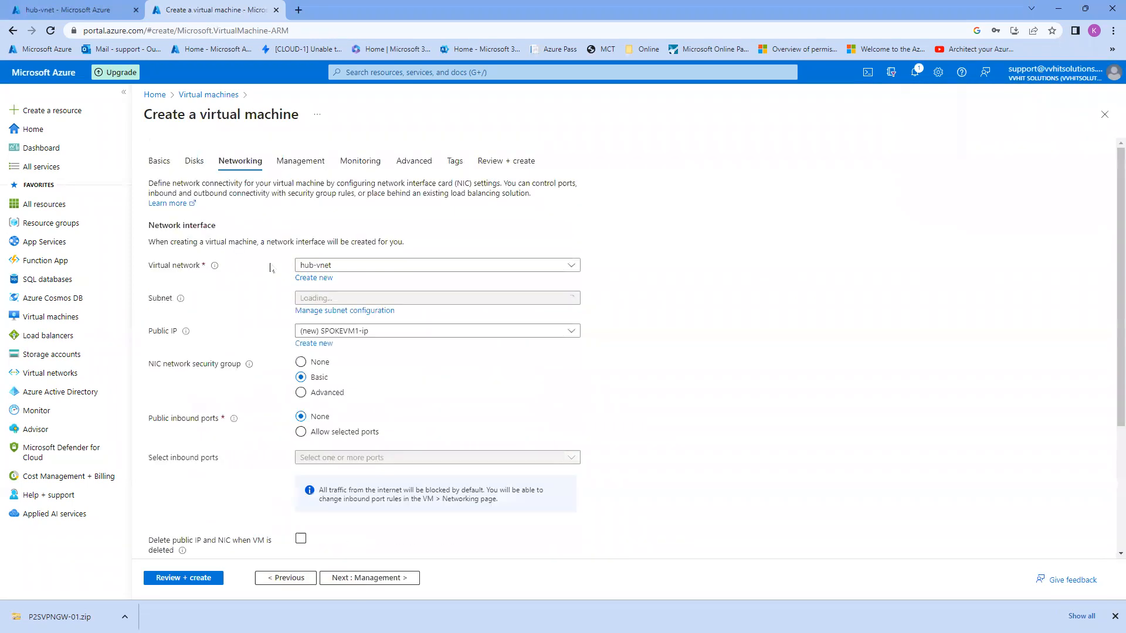
# Place SPOKEVM1 in the SpokeVNET1 virtual network and set its public IP to None.
pyautogui.click(354, 267)
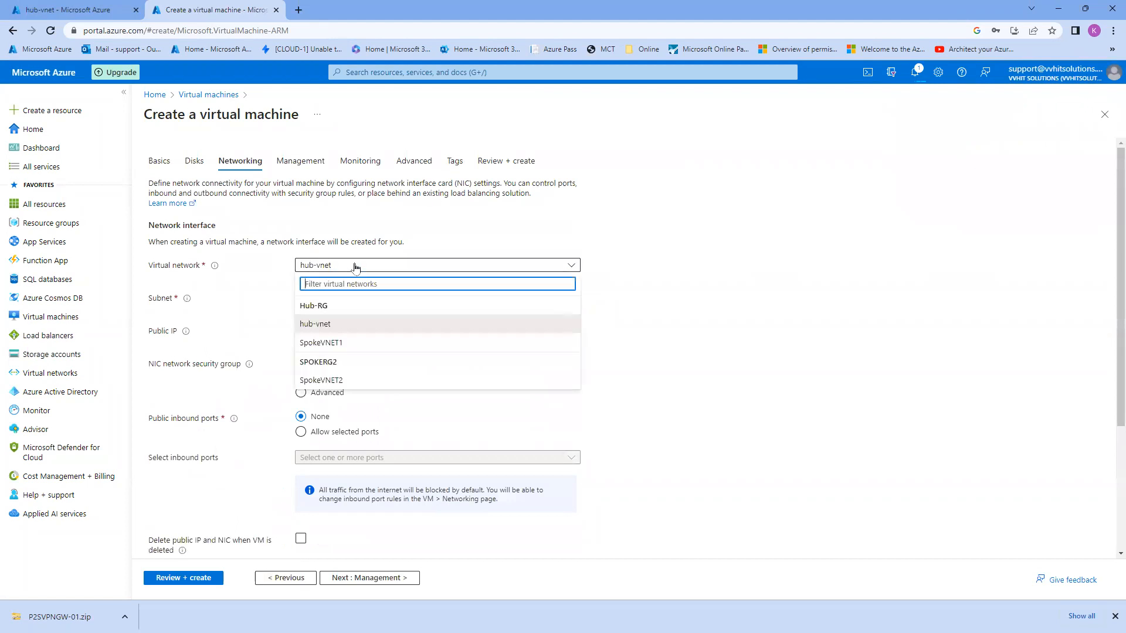
pyautogui.click(337, 345)
pyautogui.click(370, 333)
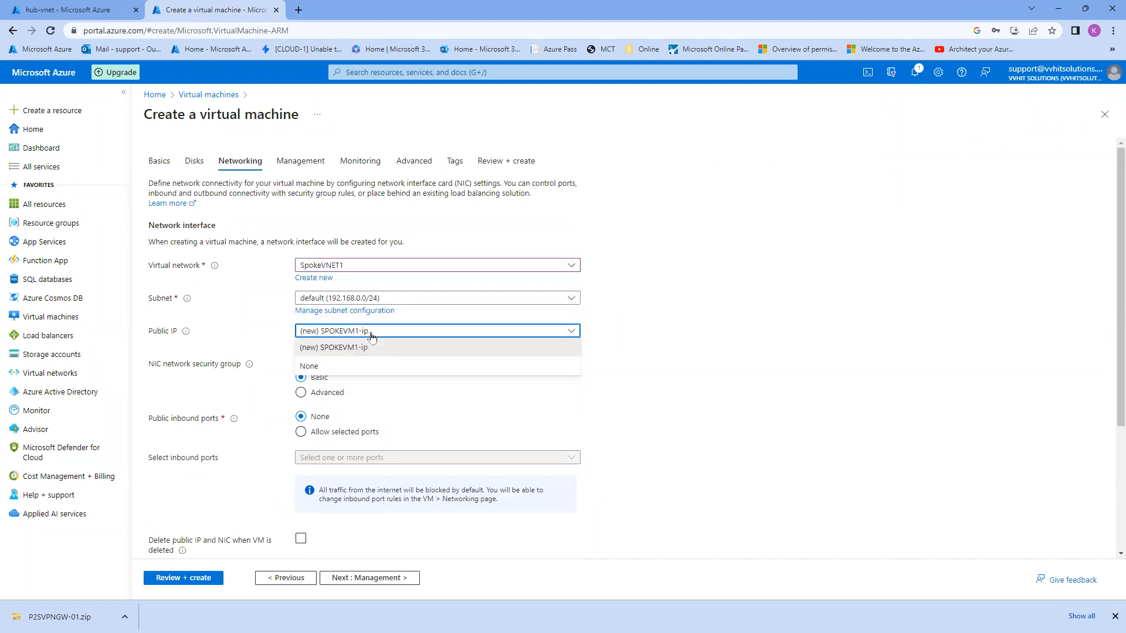
pyautogui.click(326, 365)
# Keep SPOKEVM1's default management and monitoring settings, then validate the configuration and deploy the virtual machine.
pyautogui.scroll(-1, 330, 359)
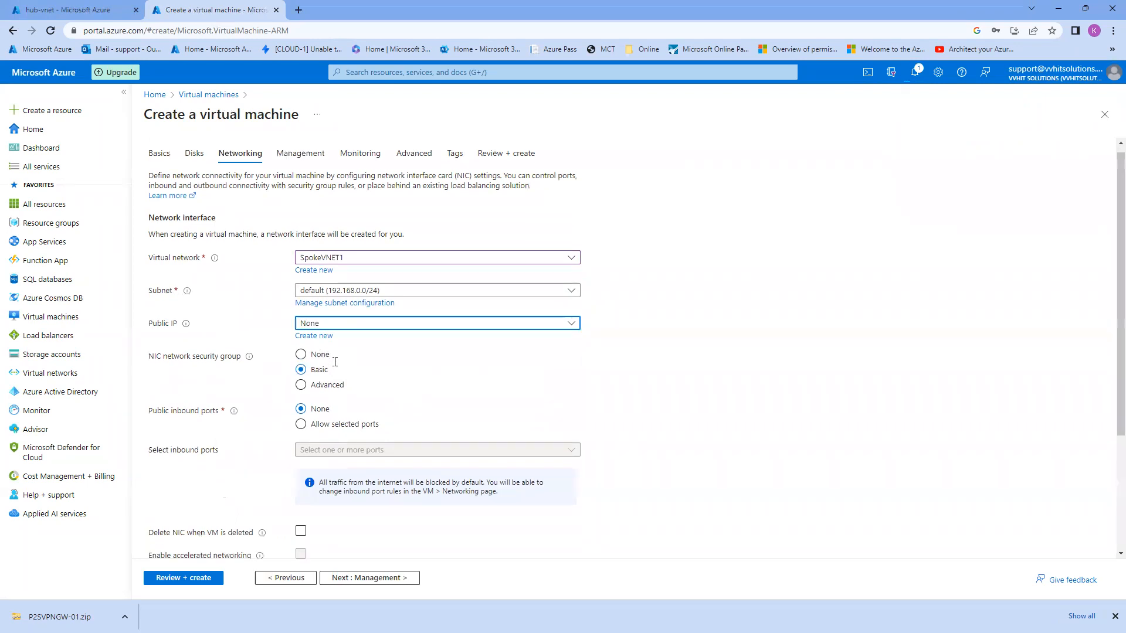
pyautogui.scroll(-2, 325, 354)
pyautogui.click(365, 578)
pyautogui.click(363, 579)
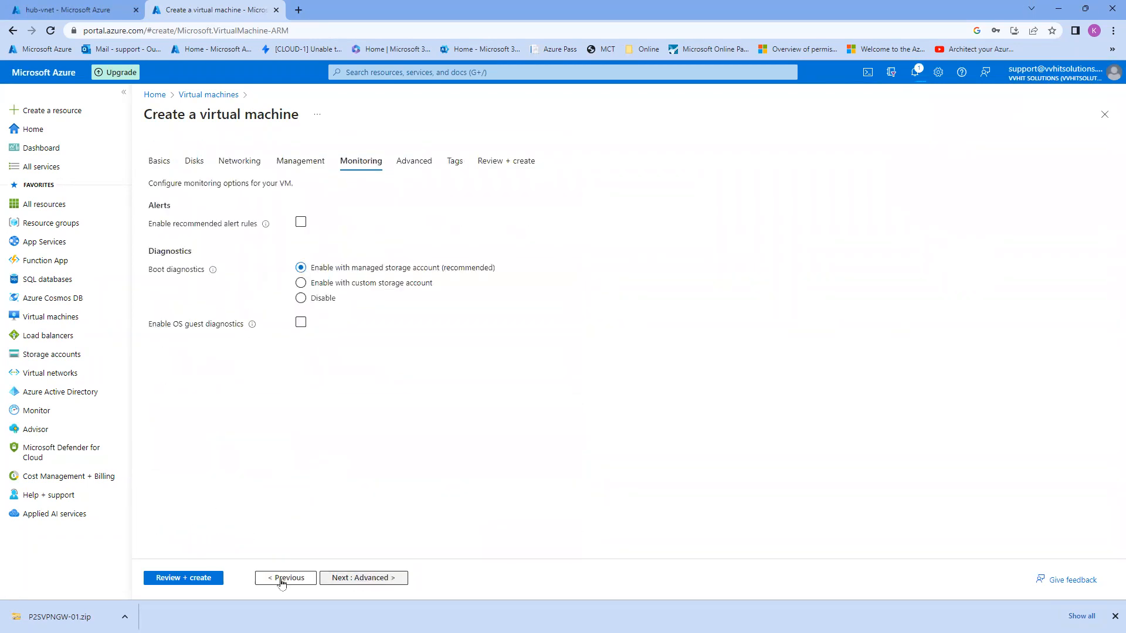
pyautogui.click(182, 579)
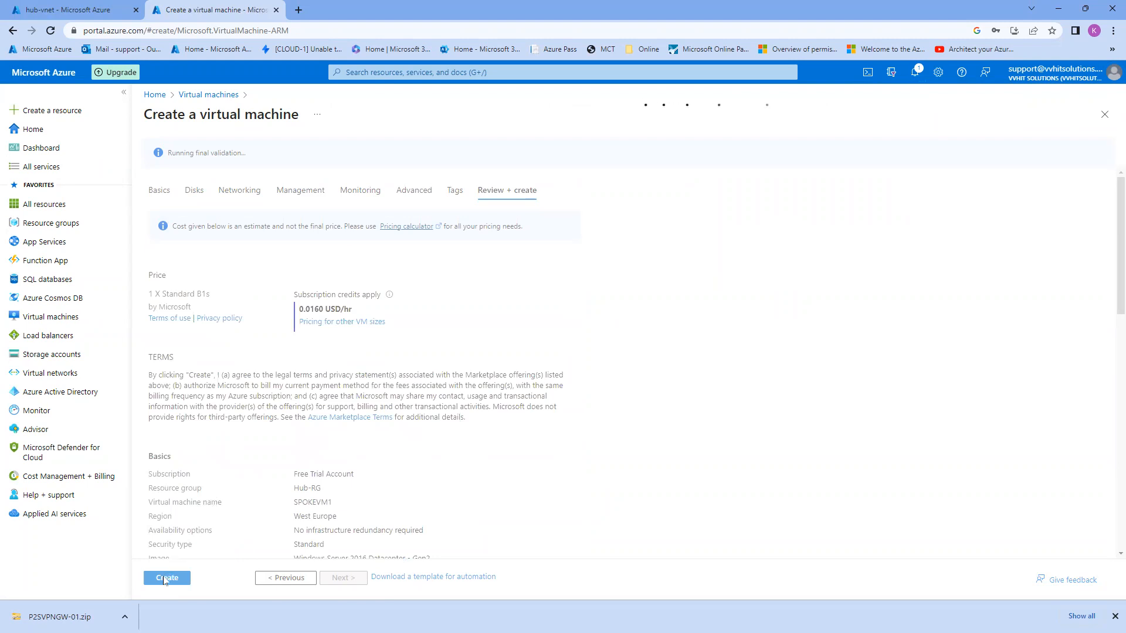
pyautogui.click(158, 576)
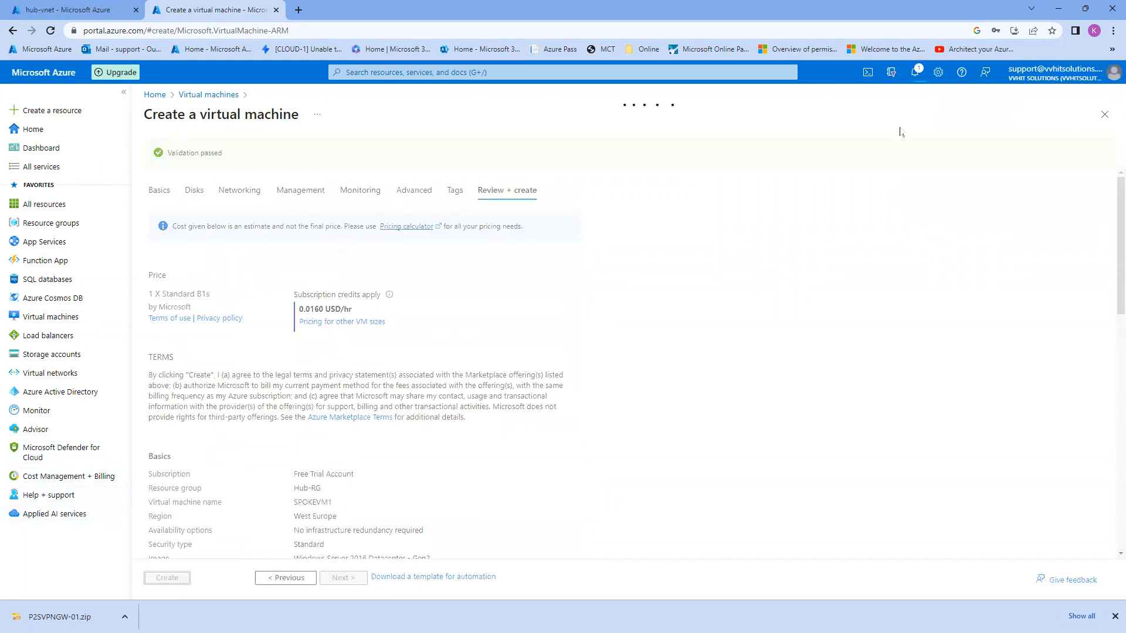
# Check the deployment notifications and open the list of virtual machines.
pyautogui.click(917, 82)
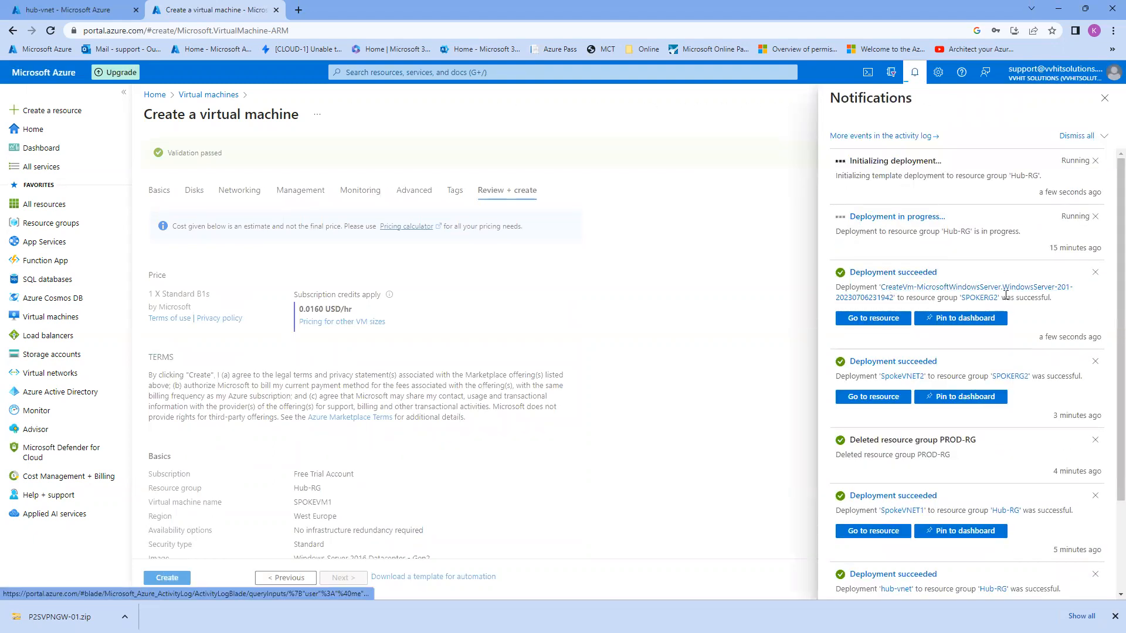
pyautogui.click(915, 73)
pyautogui.click(59, 317)
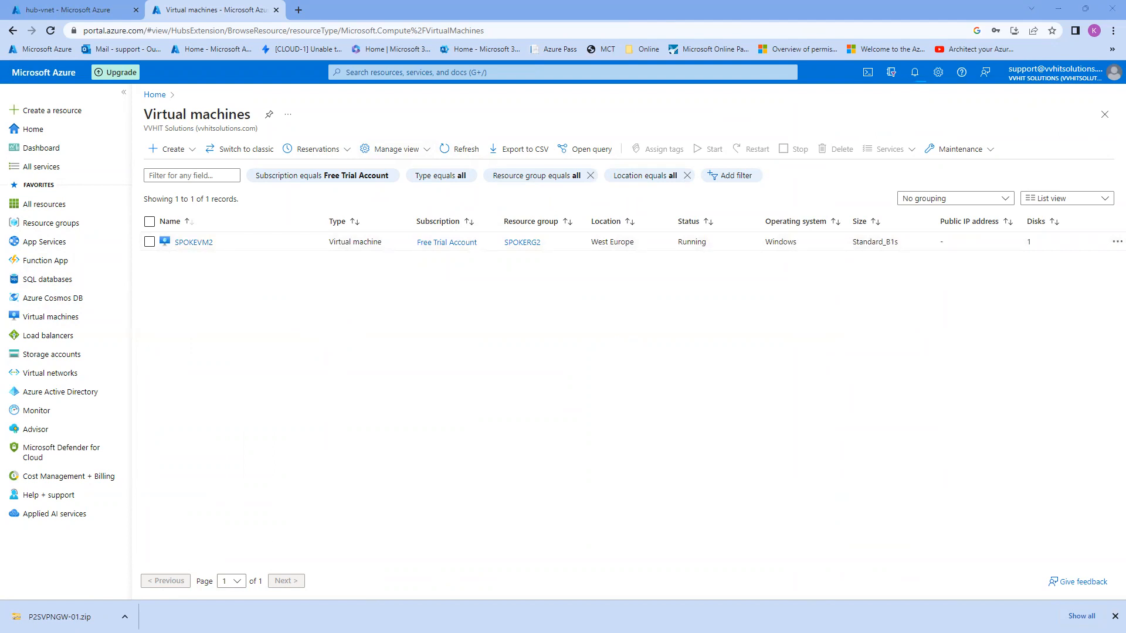
# Switch to Paint, add green tick marks beside the Route Table and SPOKETABLE1 labels, and return to the Azure portal.
pyautogui.hotkey('alt', 'Tab')
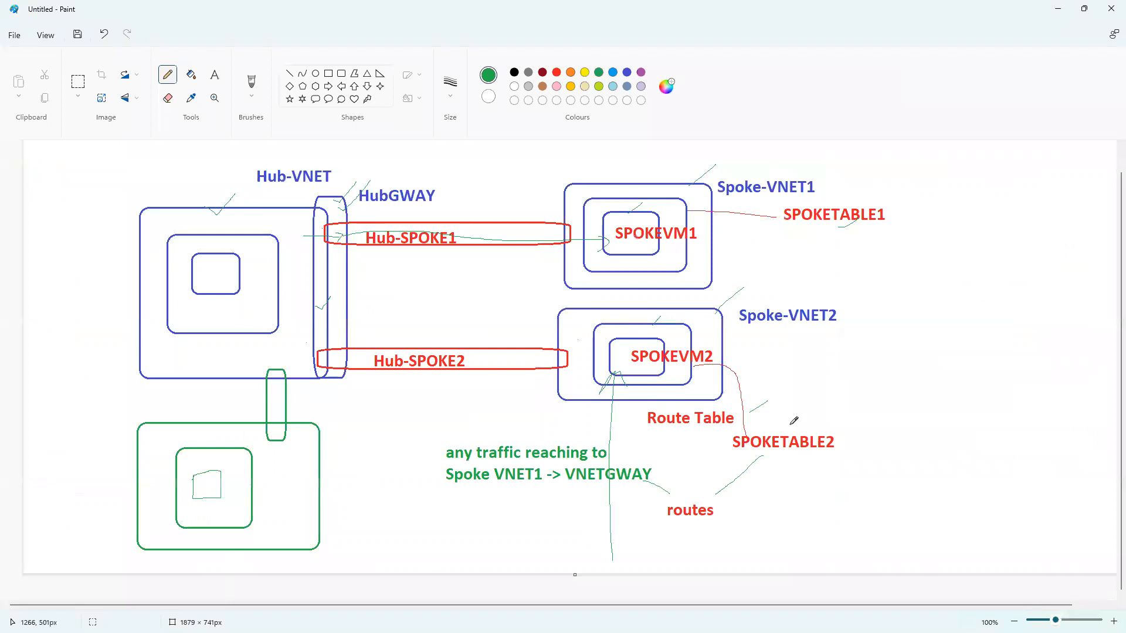
pyautogui.moveTo(762, 410)
pyautogui.mouseDown()
pyautogui.moveTo(743, 416)
pyautogui.moveTo(768, 385)
pyautogui.mouseUp()
pyautogui.moveTo(887, 217); pyautogui.dragTo(922, 197)
pyautogui.click(1058, 10)
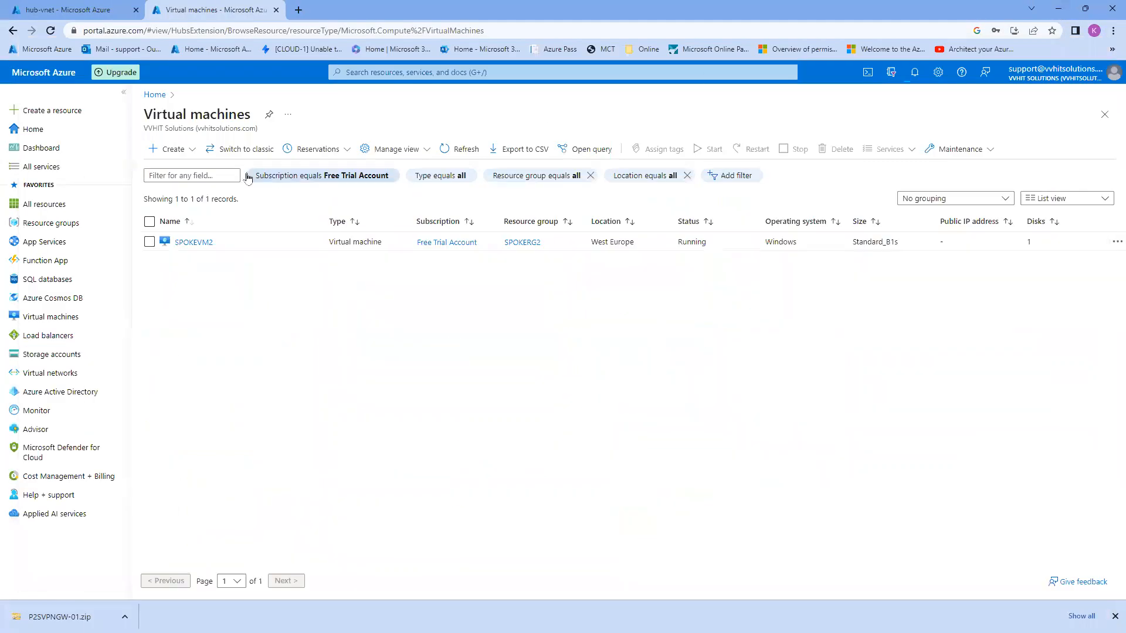
# Search the portal for "route t" and open the Route tables service.
pyautogui.click(42, 72)
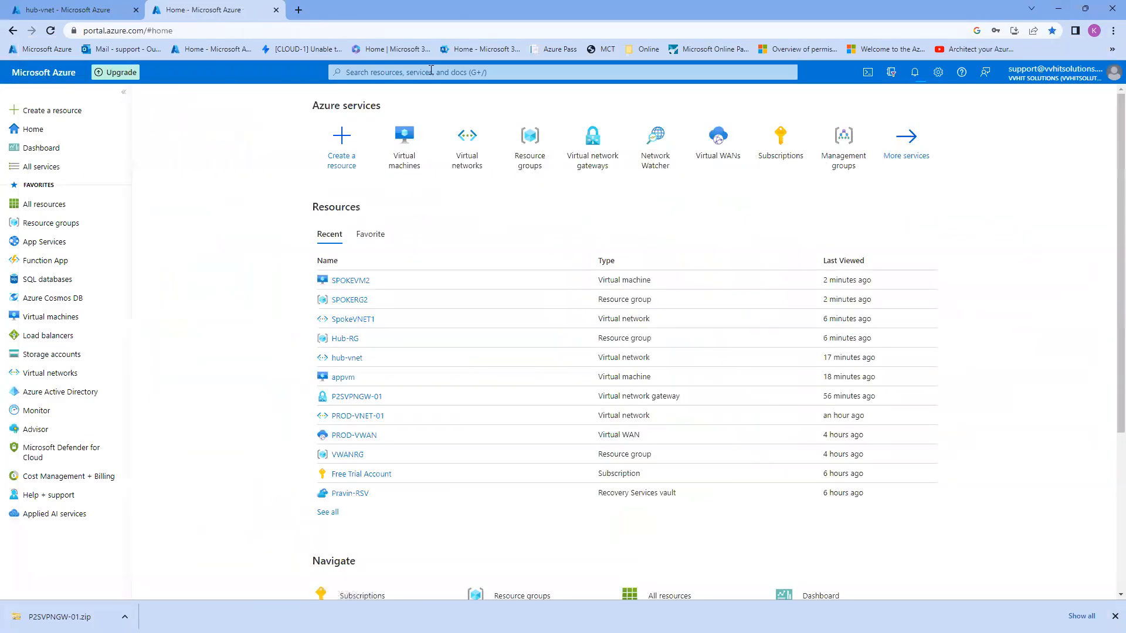
pyautogui.click(431, 71)
pyautogui.write('rout')
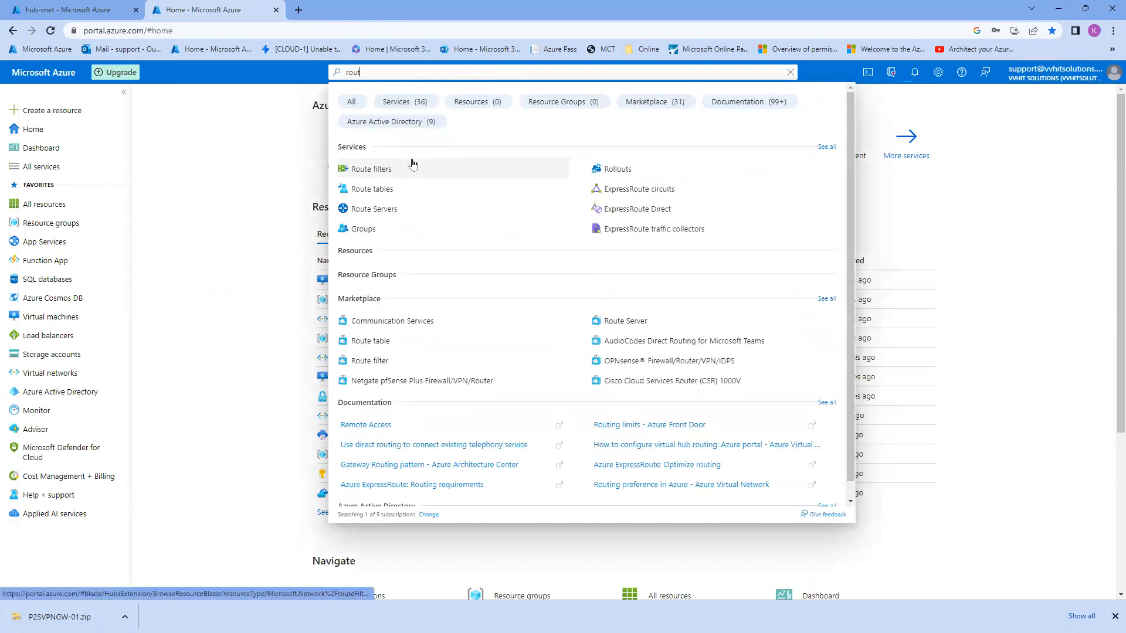
pyautogui.write('e t')
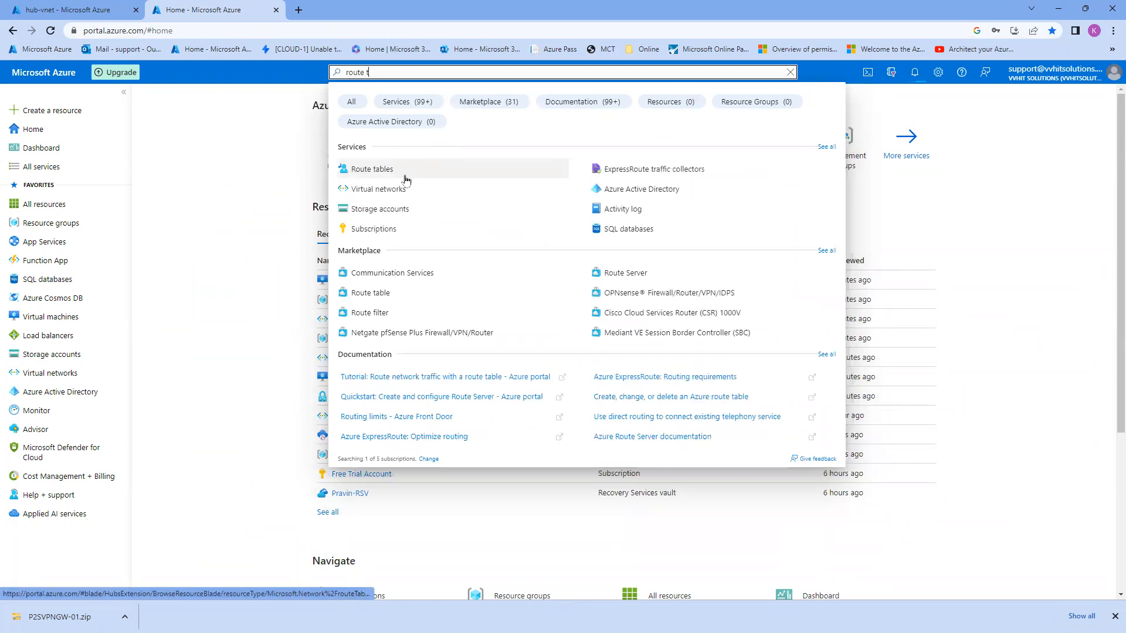
pyautogui.click(393, 166)
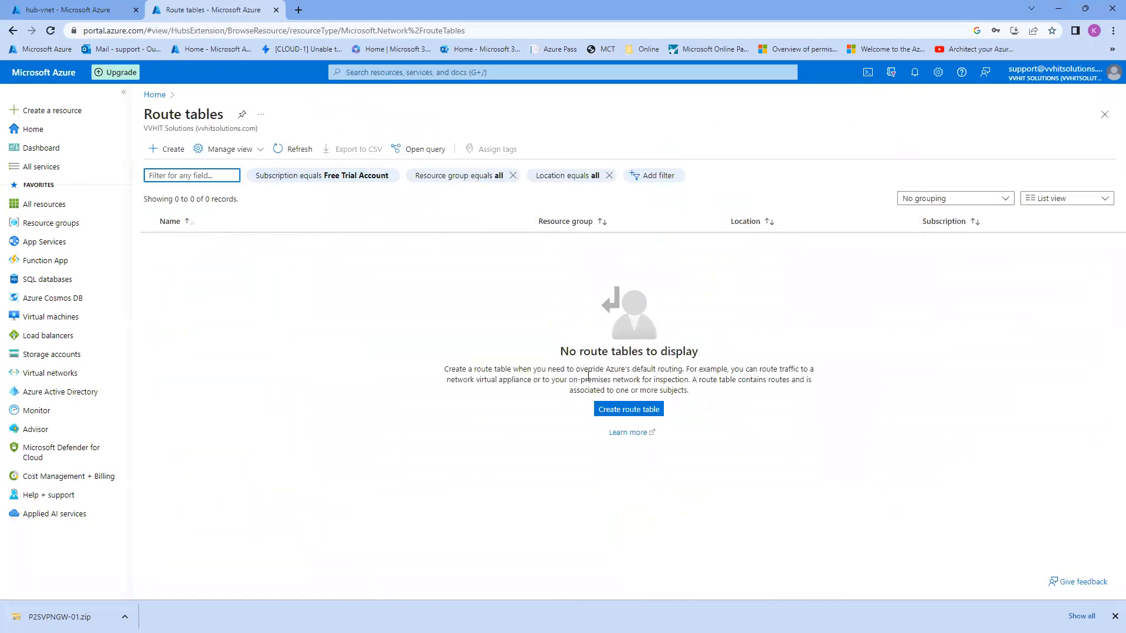
# Create a route table named Spoke1-RT in the Hub-RG resource group, West Europe, with gateway route propagation on.
pyautogui.click(622, 410)
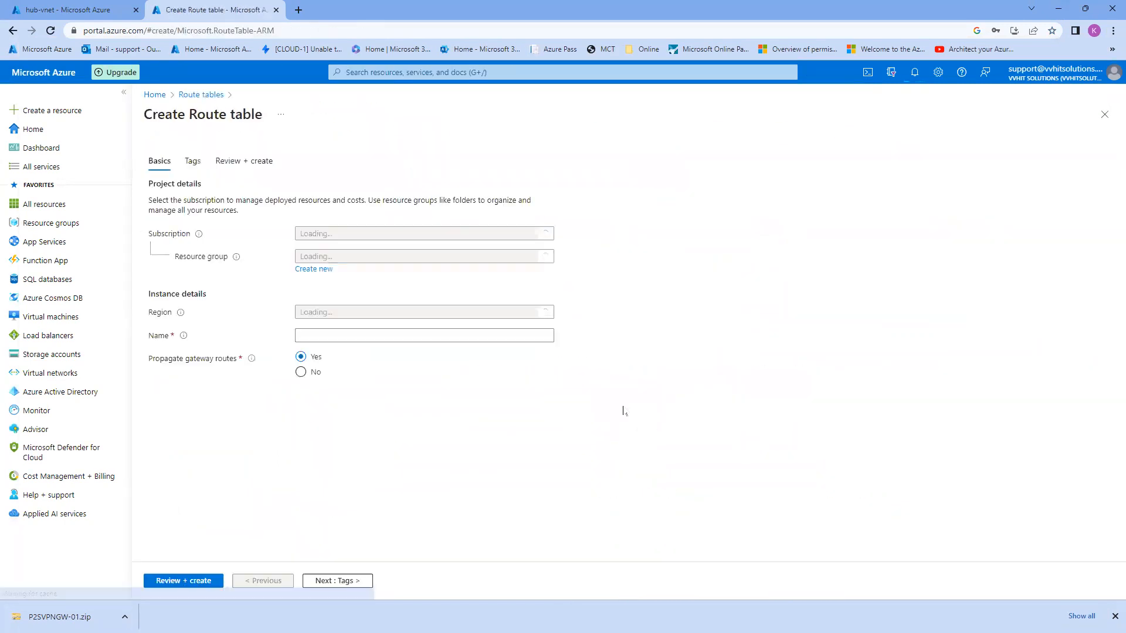
pyautogui.click(372, 256)
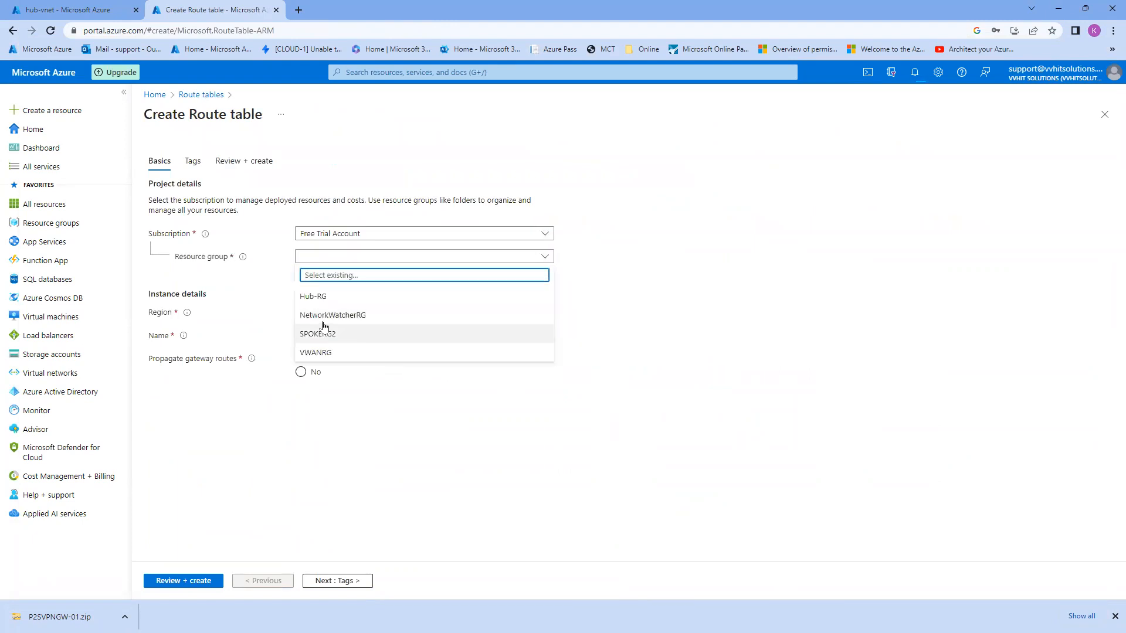
pyautogui.click(320, 298)
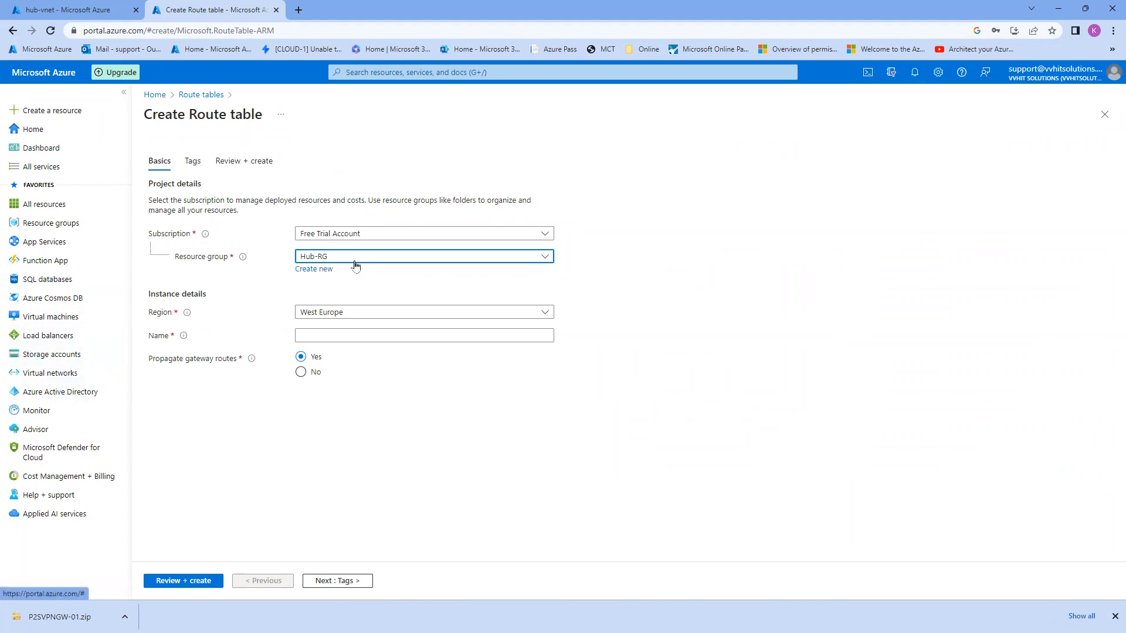
pyautogui.click(323, 334)
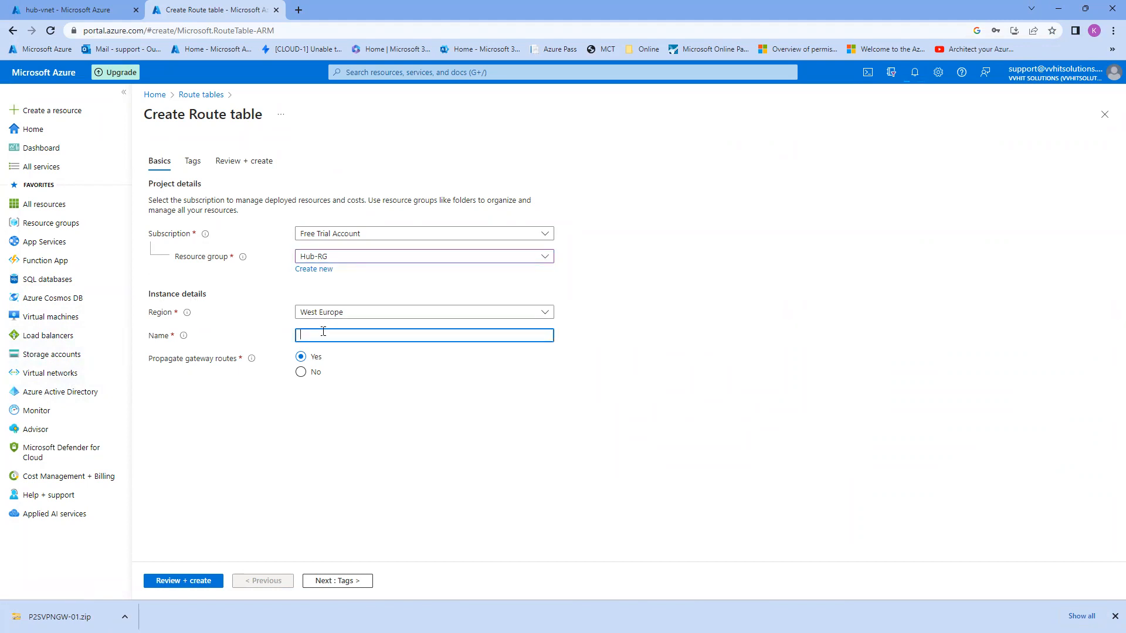
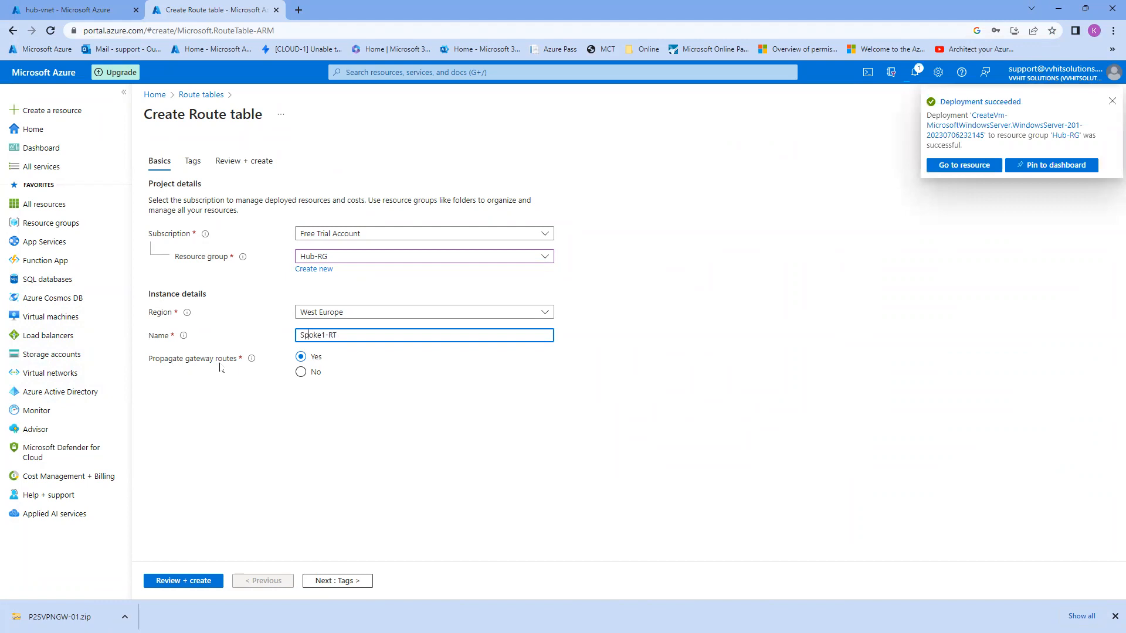
pyautogui.click(339, 580)
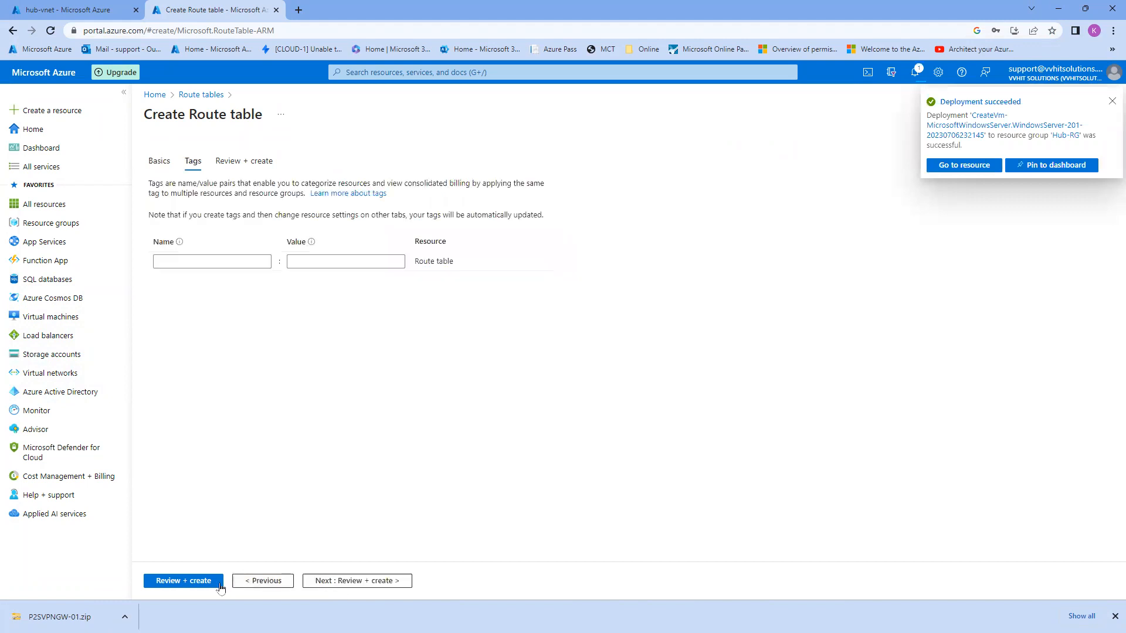
pyautogui.click(192, 585)
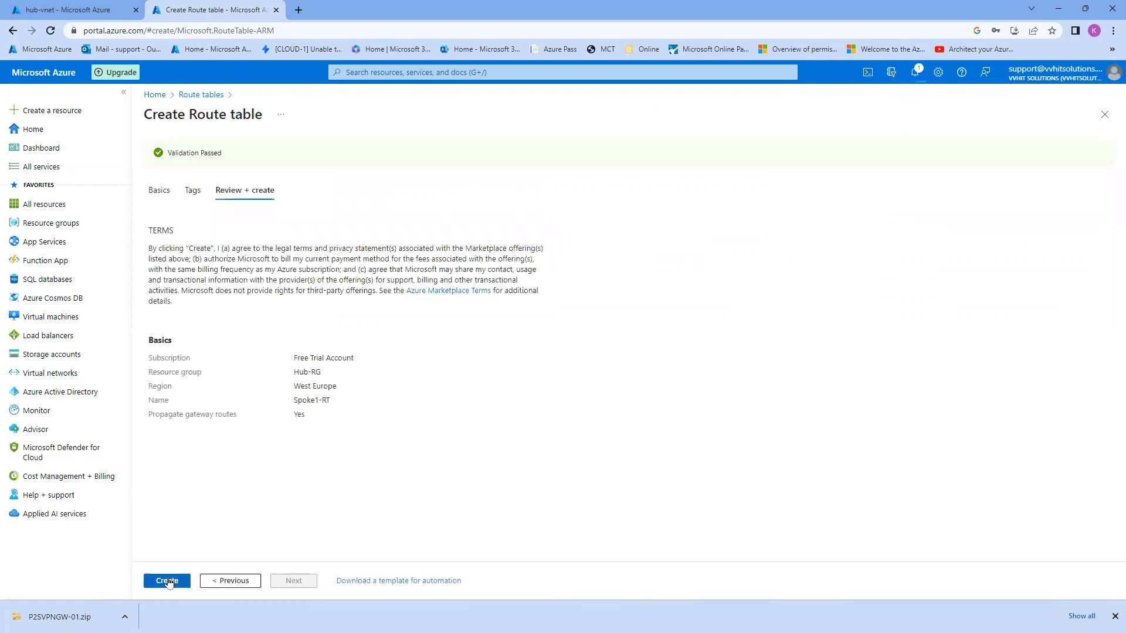
pyautogui.click(169, 581)
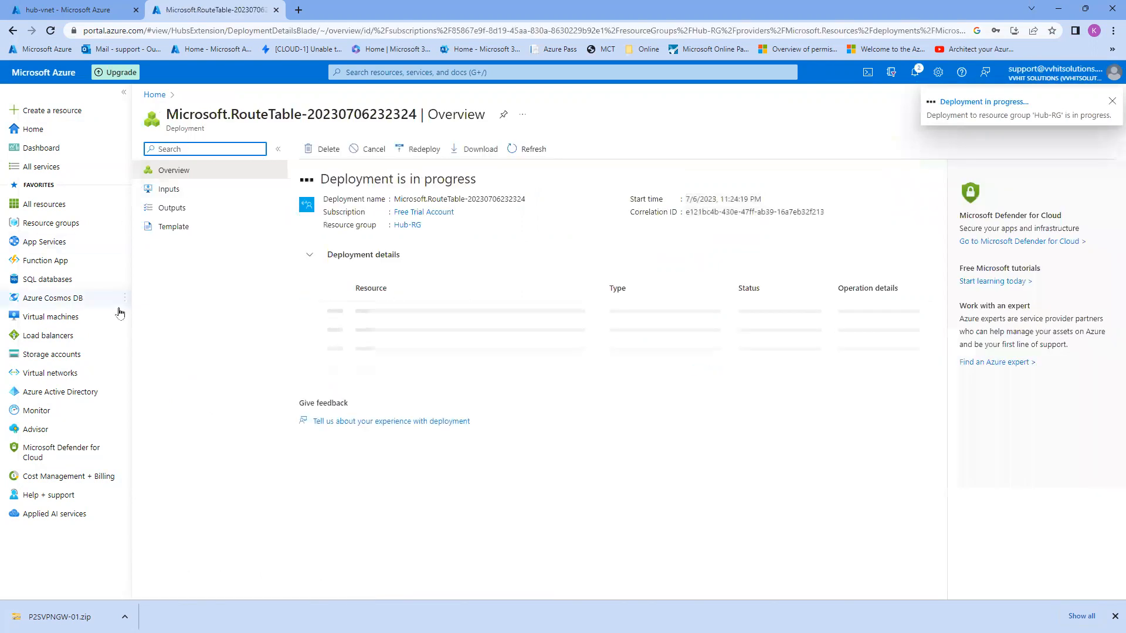
# Create a second route table named SPOKERT2 in the SPOKERG2 resource group, West Europe, and return to the route tables list.
pyautogui.click(42, 128)
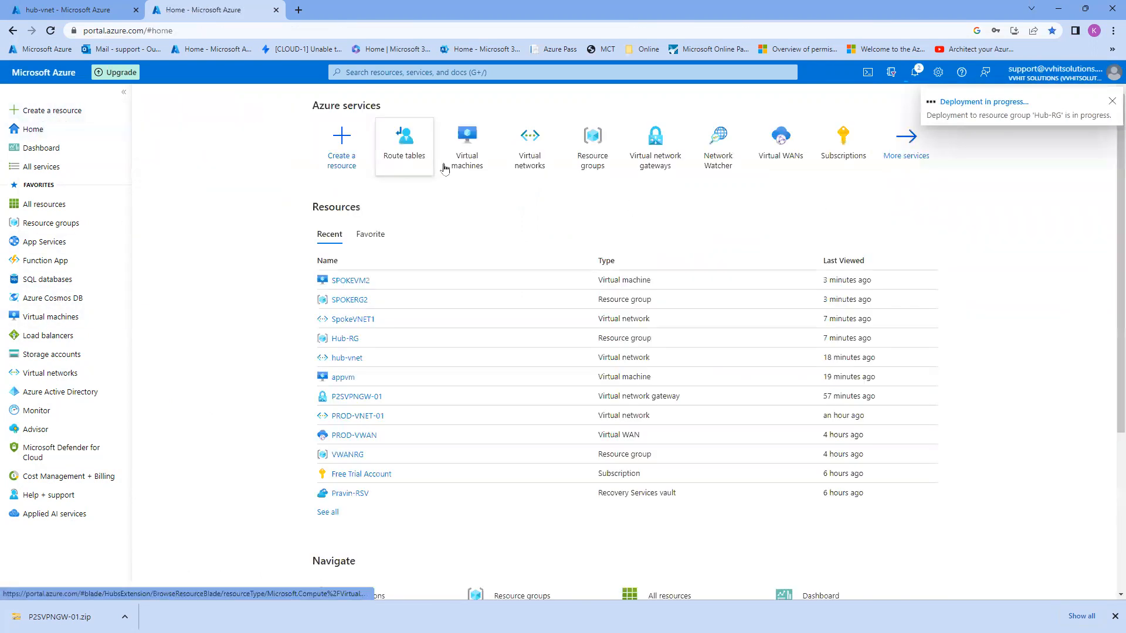
pyautogui.click(397, 149)
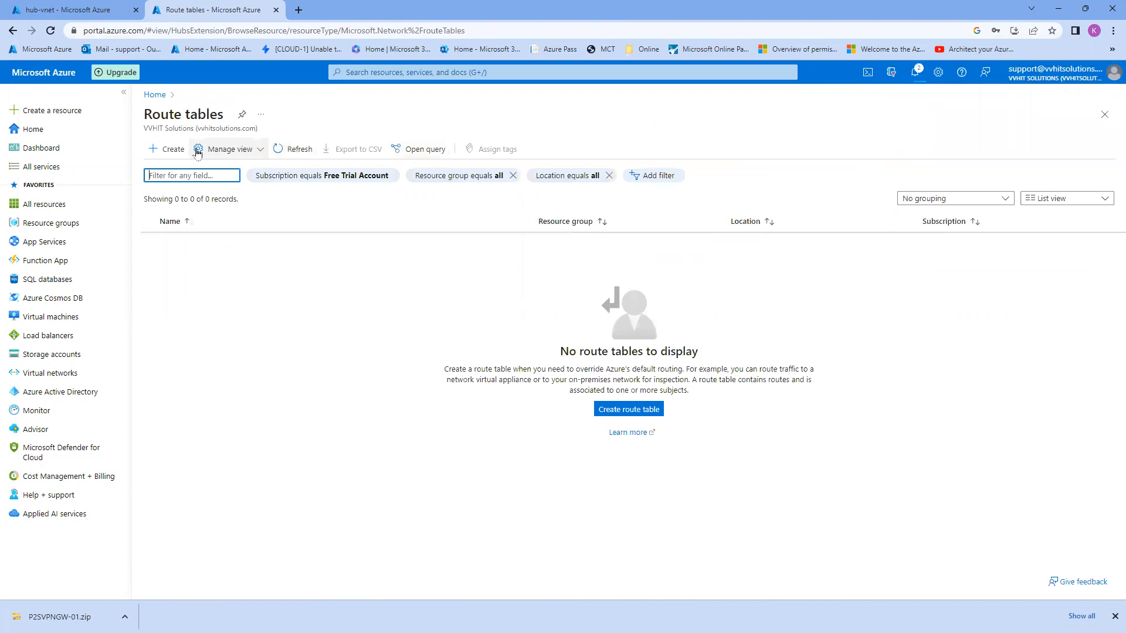
pyautogui.click(173, 148)
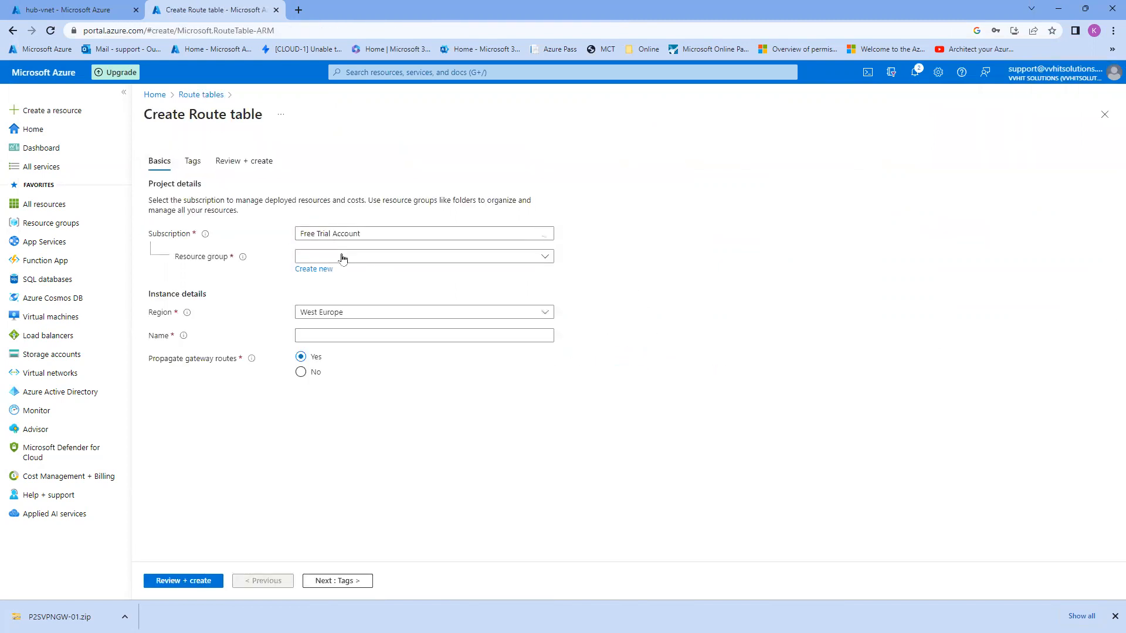
pyautogui.click(376, 258)
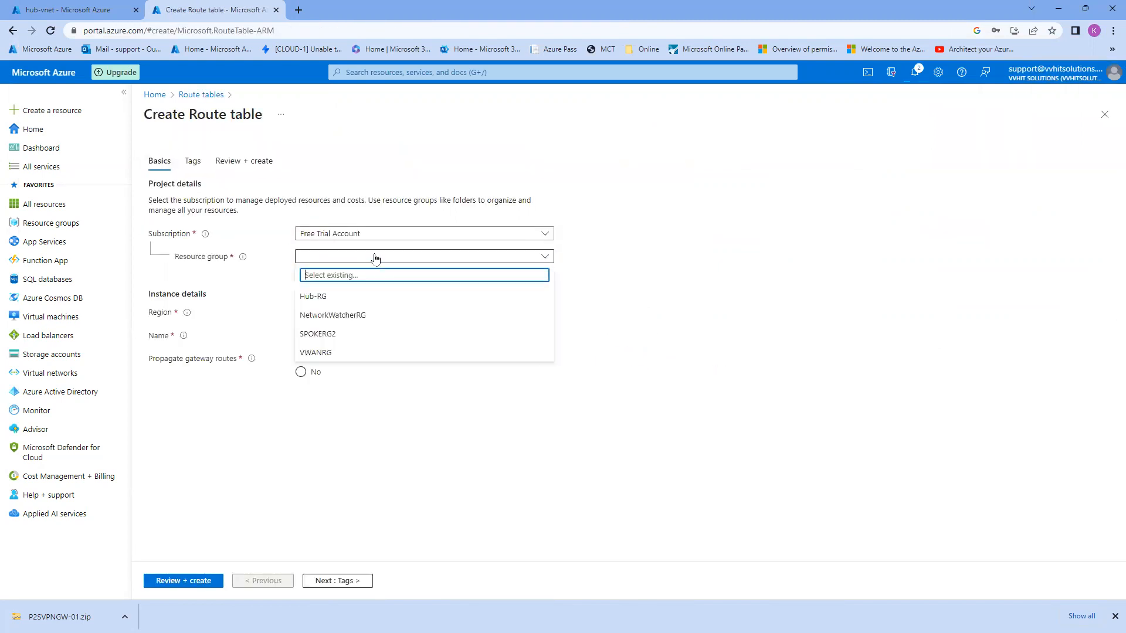
pyautogui.click(337, 336)
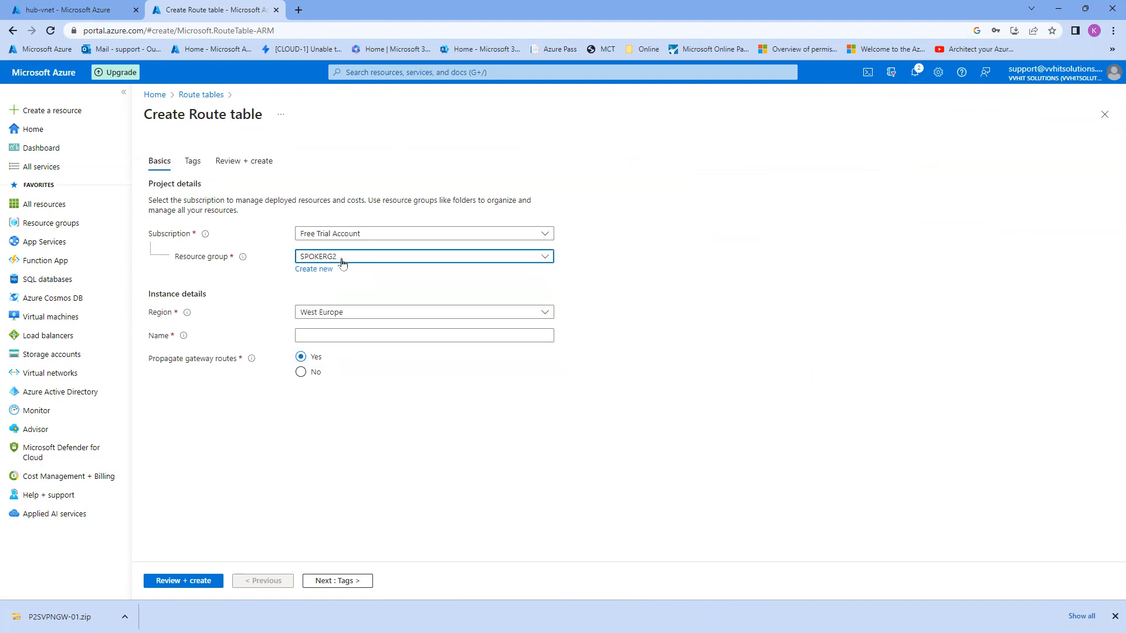
pyautogui.click(329, 333)
pyautogui.write('SPOKERT2')
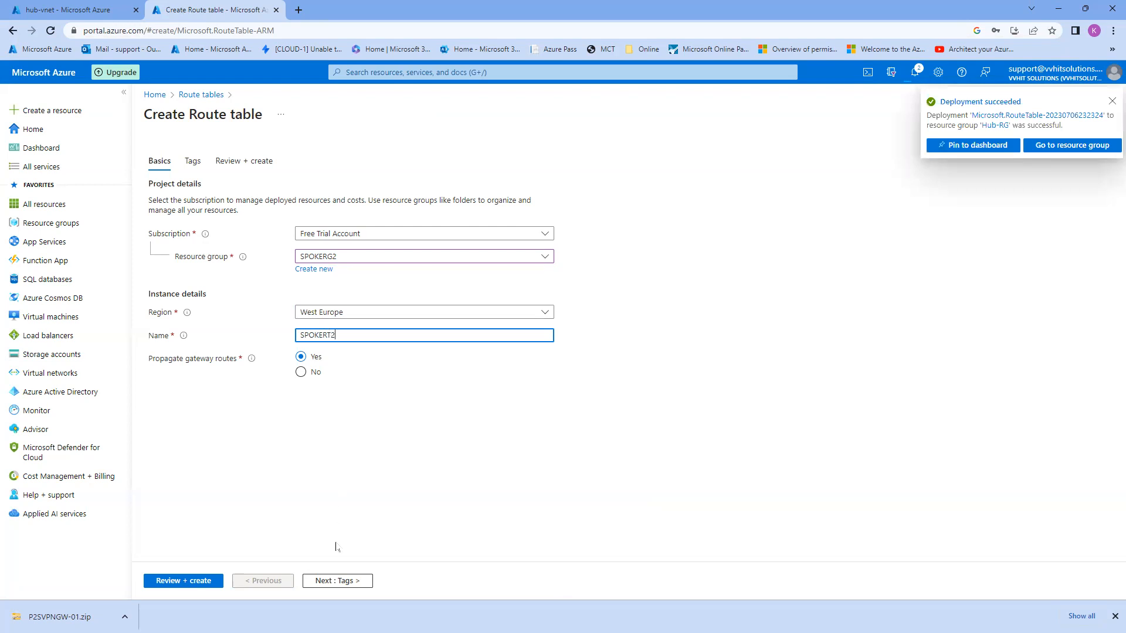
pyautogui.click(201, 581)
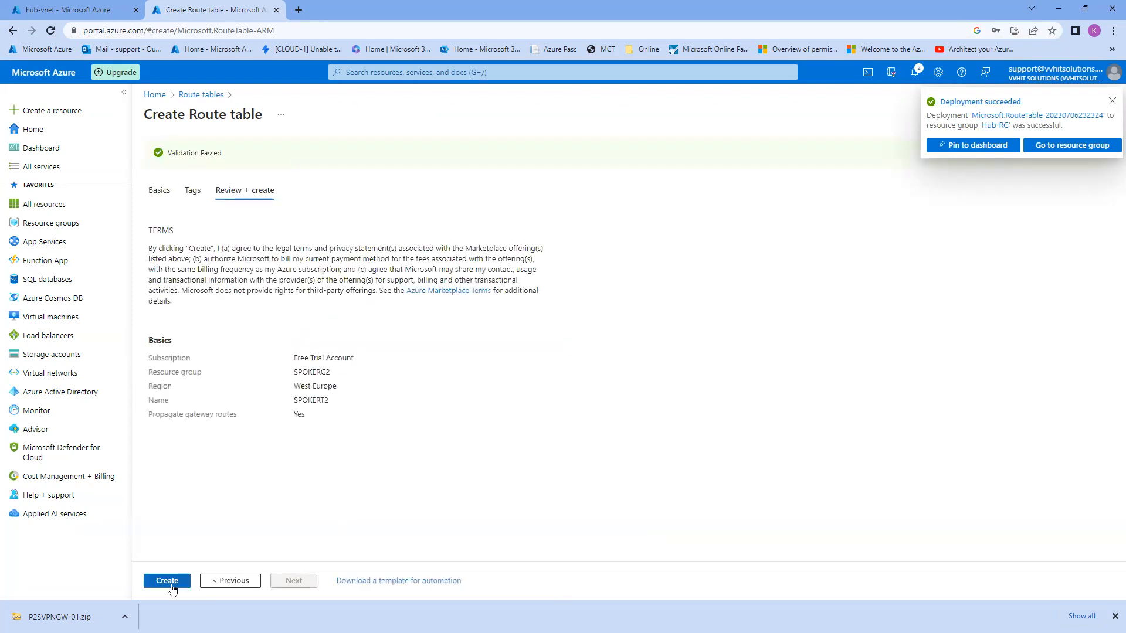
pyautogui.click(172, 586)
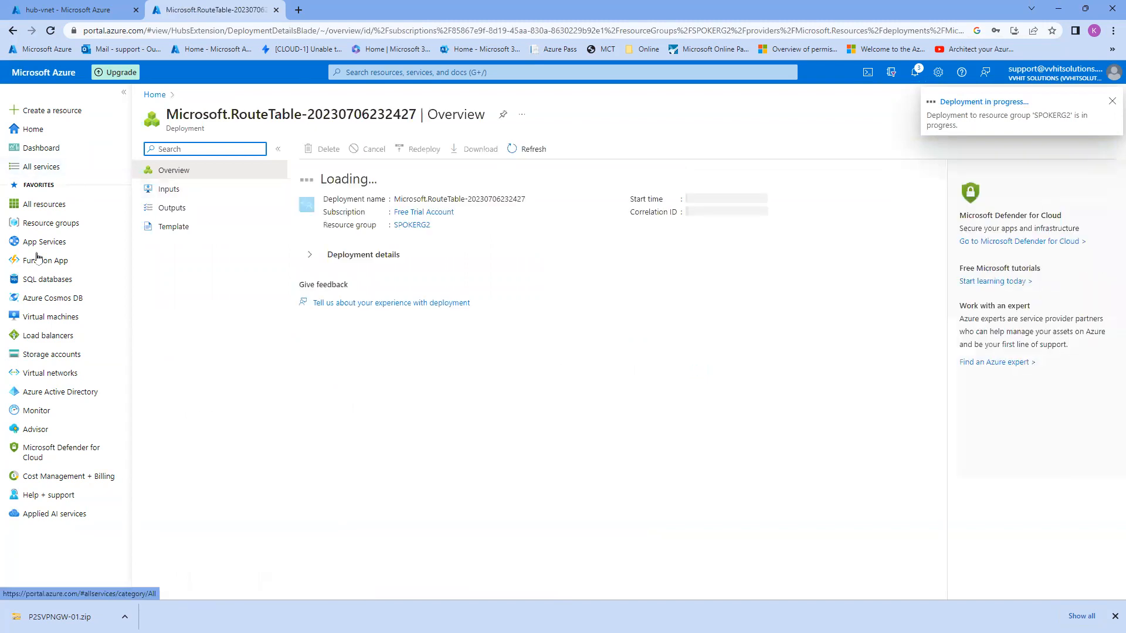
pyautogui.click(50, 130)
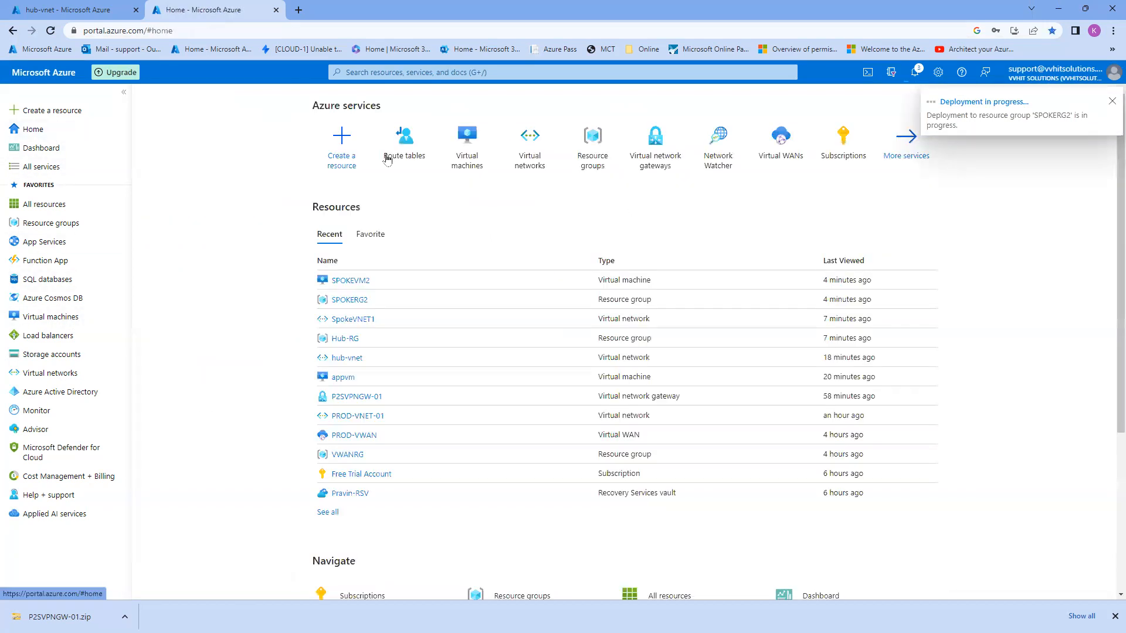
pyautogui.click(420, 153)
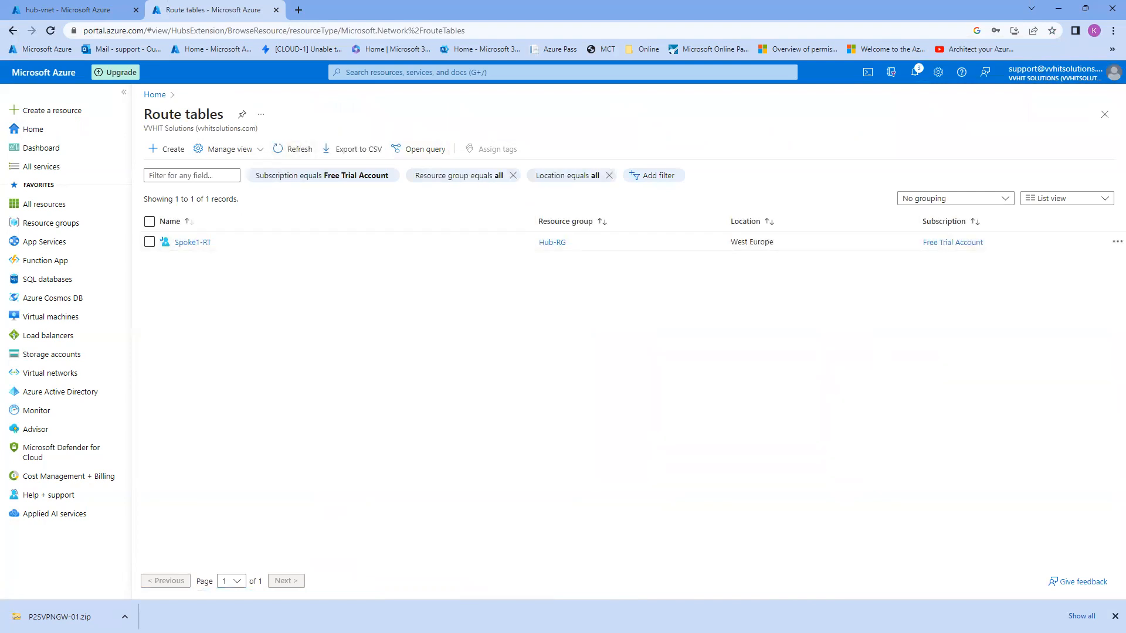
# In the Paint diagram, tick the hub, gateway, spoke networks, VMs and route tables, circle the traffic note, and return to the portal.
pyautogui.hotkey('alt', 'Tab')
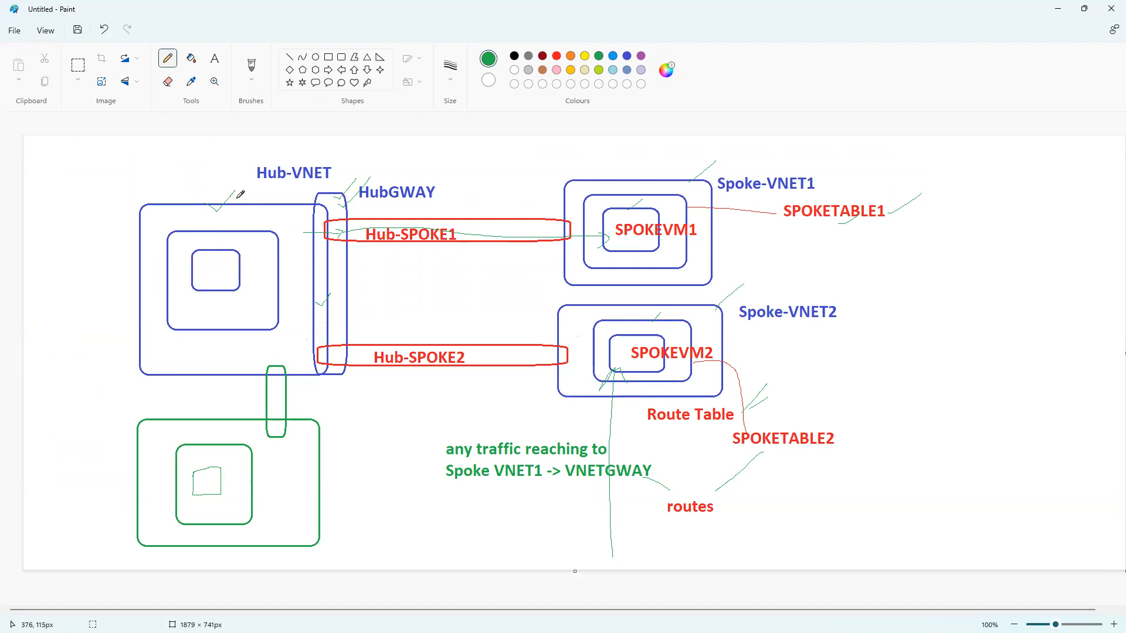
pyautogui.moveTo(218, 172); pyautogui.dragTo(255, 145)
pyautogui.moveTo(632, 180); pyautogui.dragTo(676, 140)
pyautogui.moveTo(716, 312); pyautogui.dragTo(762, 264)
pyautogui.moveTo(638, 212); pyautogui.dragTo(650, 193)
pyautogui.moveTo(656, 338); pyautogui.dragTo(672, 327)
pyautogui.moveTo(889, 212); pyautogui.dragTo(930, 186)
pyautogui.moveTo(810, 408); pyautogui.dragTo(843, 410)
pyautogui.moveTo(452, 429)
pyautogui.mouseDown()
pyautogui.moveTo(616, 424)
pyautogui.moveTo(662, 484)
pyautogui.moveTo(428, 501)
pyautogui.moveTo(450, 430)
pyautogui.mouseUp()
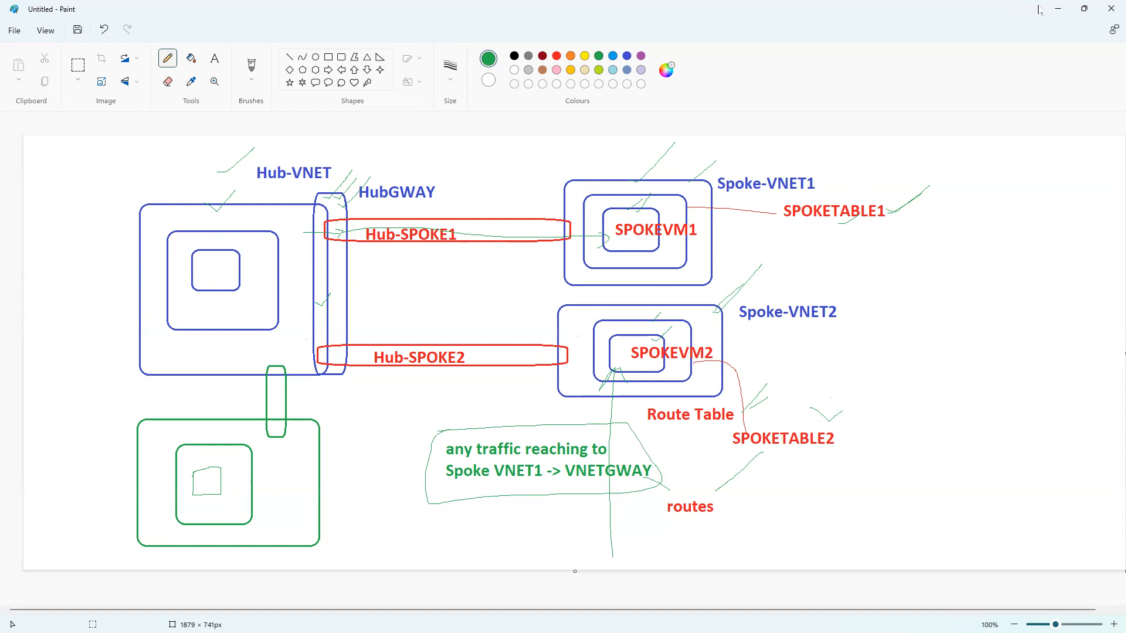
pyautogui.click(1055, 13)
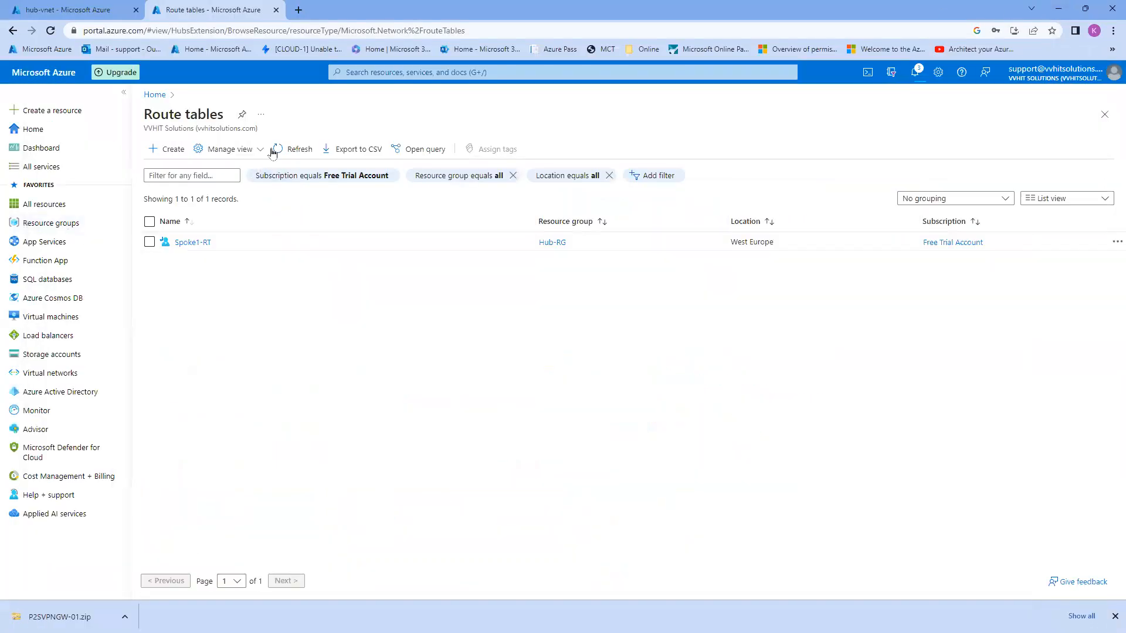
# Refresh the route tables list and check the deployment notifications.
pyautogui.click(279, 148)
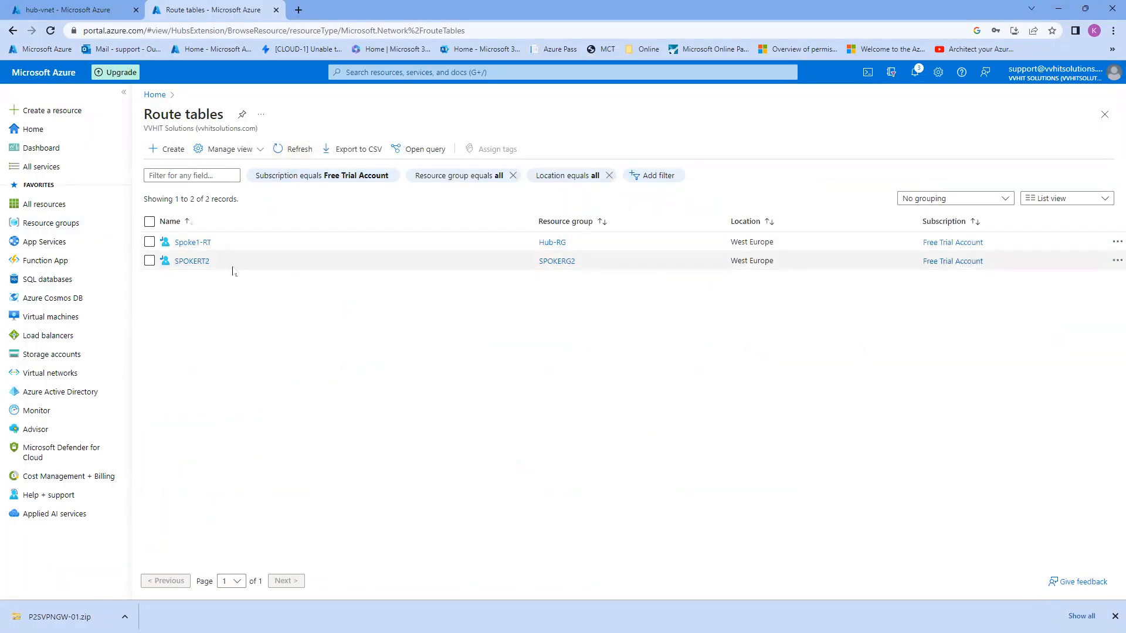
pyautogui.click(919, 80)
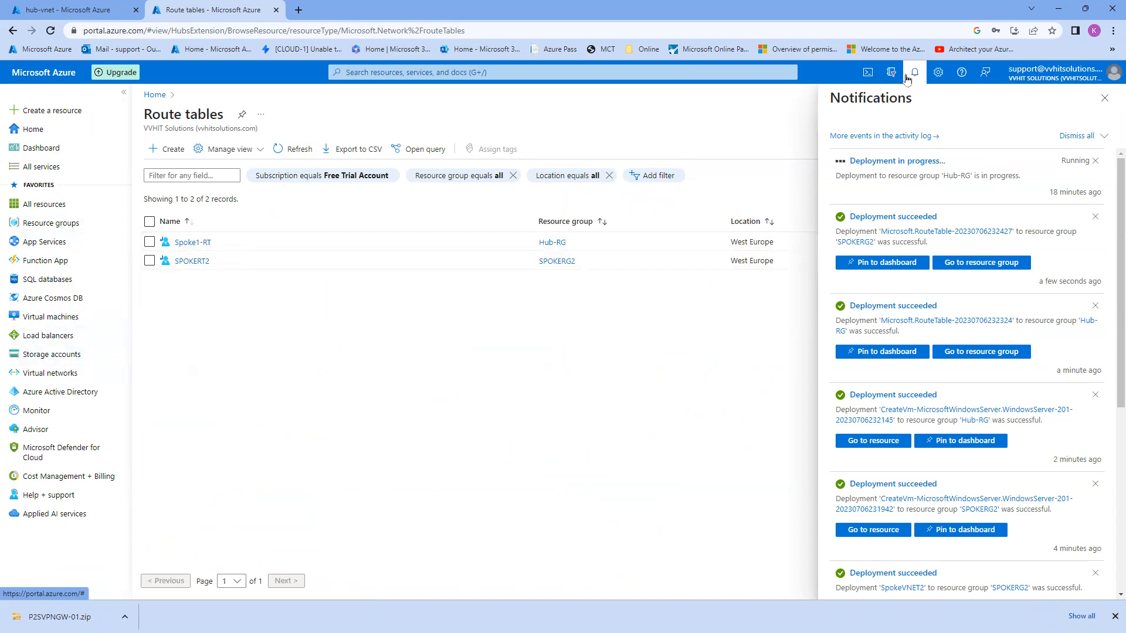
# Open the routes of the Spoke1-RT route table and collapse the portal's navigation sidebar.
pyautogui.click(198, 243)
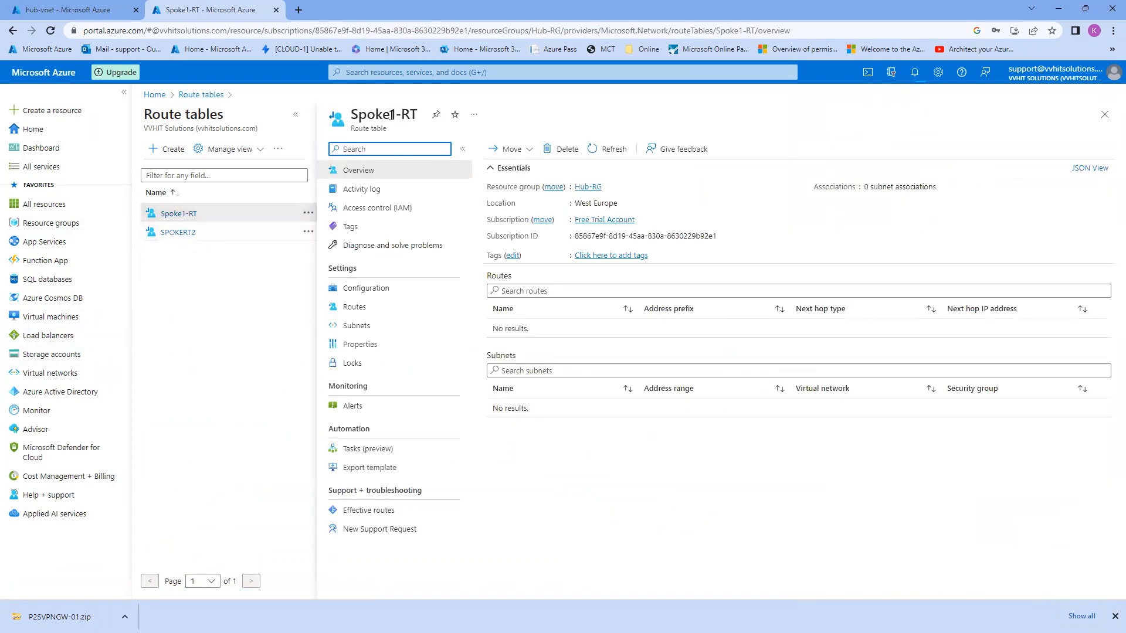
pyautogui.click(377, 304)
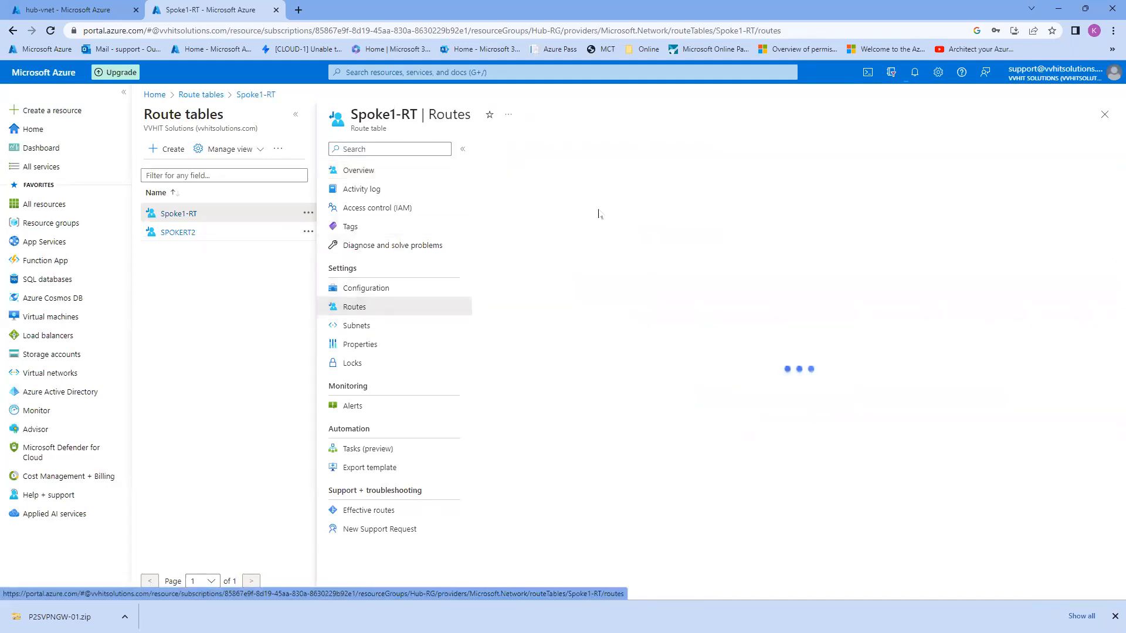
pyautogui.click(123, 92)
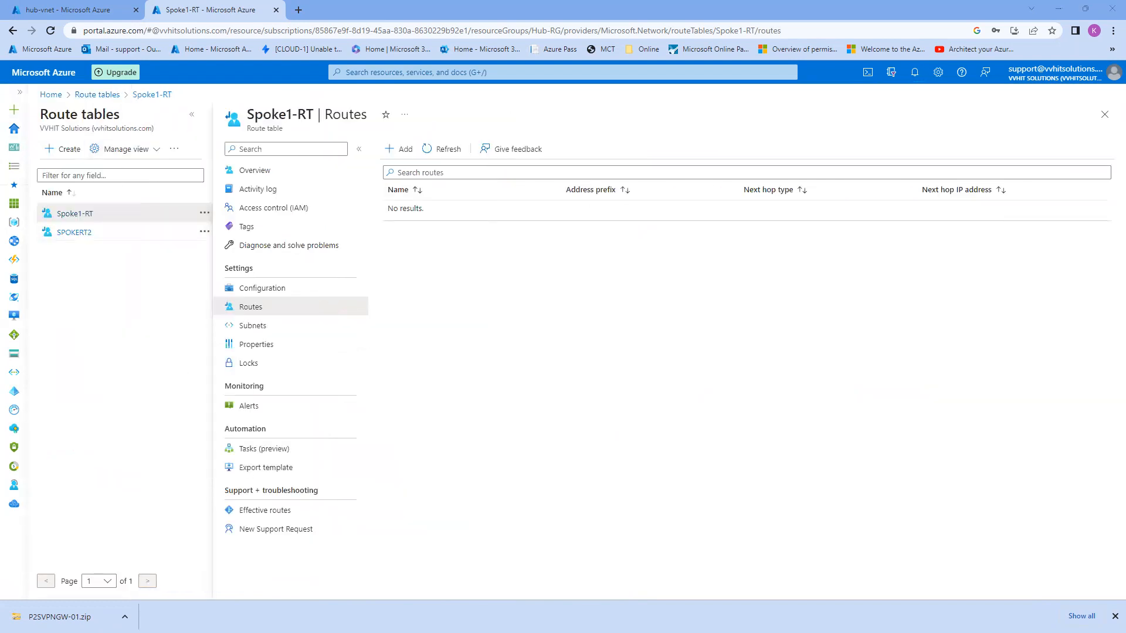
# In the Paint diagram, mark both spoke networks, switching to a thicker red pencil, trace the Hub-SPOKE1 link to the gateway, and return to the portal.
pyautogui.hotkey('alt', 'Tab')
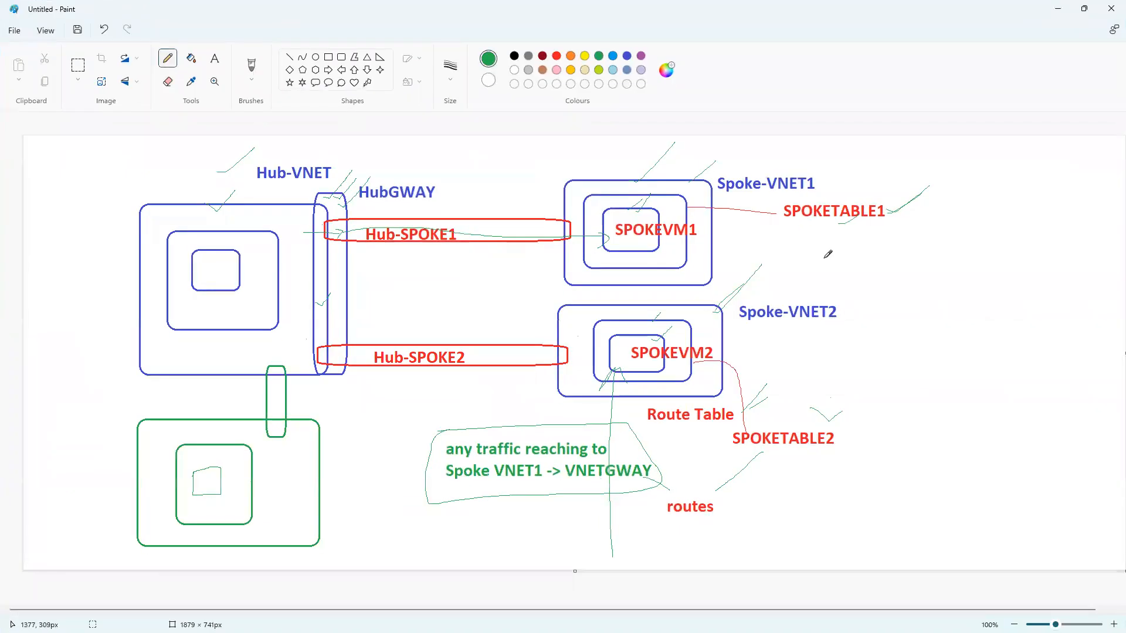
pyautogui.moveTo(768, 175); pyautogui.dragTo(804, 164)
pyautogui.click(556, 57)
pyautogui.moveTo(720, 170); pyautogui.dragTo(752, 147)
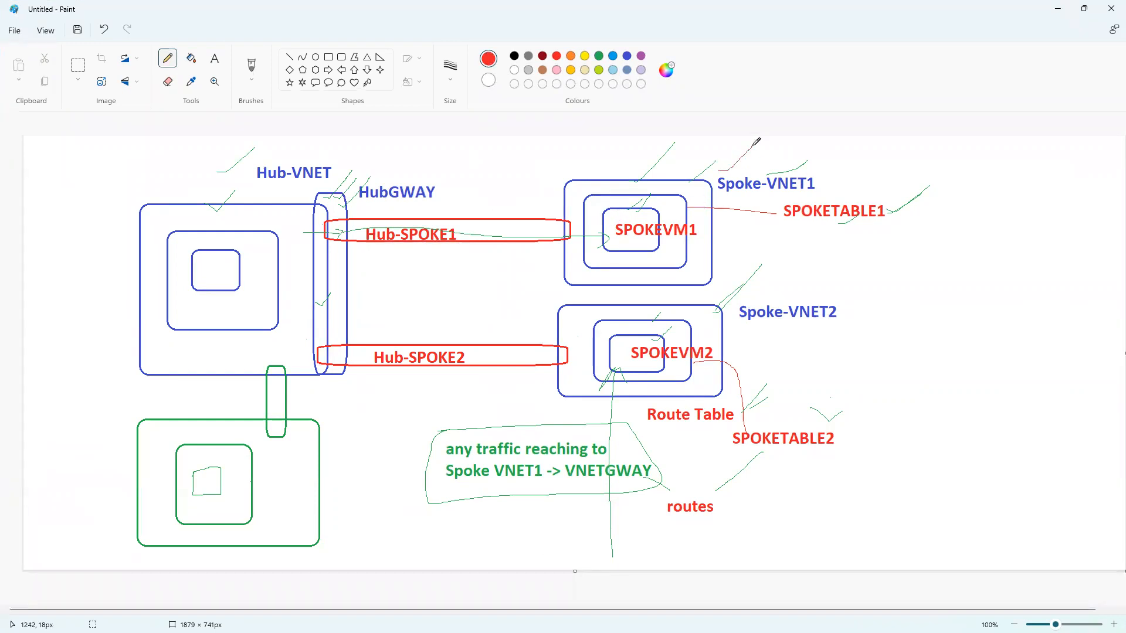
pyautogui.click(450, 67)
pyautogui.click(455, 154)
pyautogui.moveTo(694, 336); pyautogui.dragTo(743, 311)
pyautogui.moveTo(845, 314); pyautogui.dragTo(901, 287)
pyautogui.moveTo(604, 226); pyautogui.dragTo(350, 221)
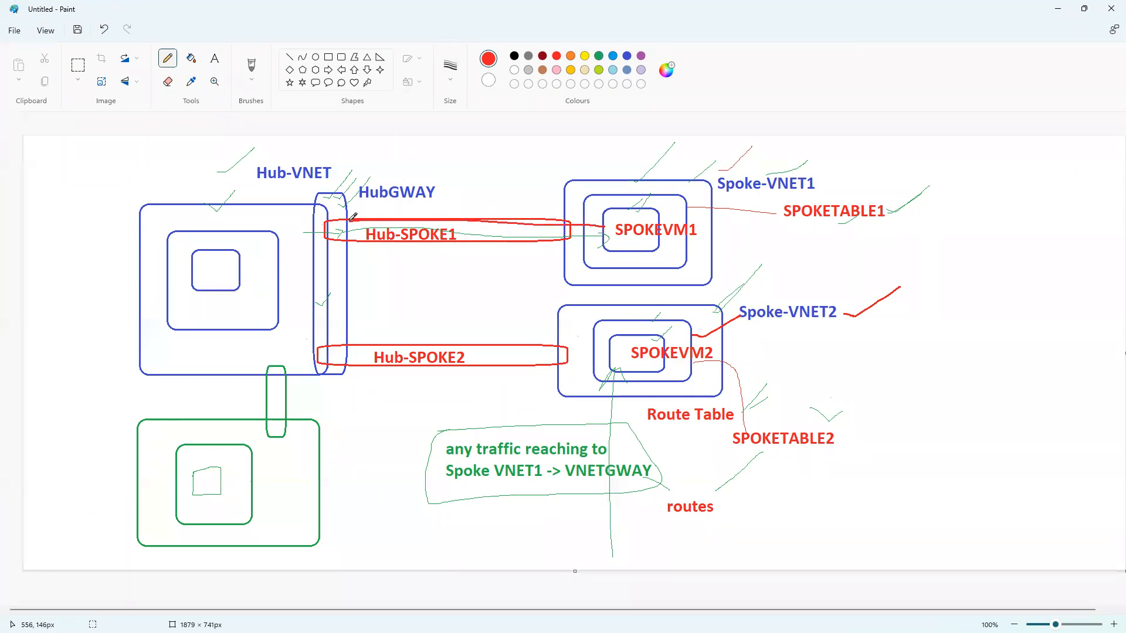
pyautogui.click(1057, 11)
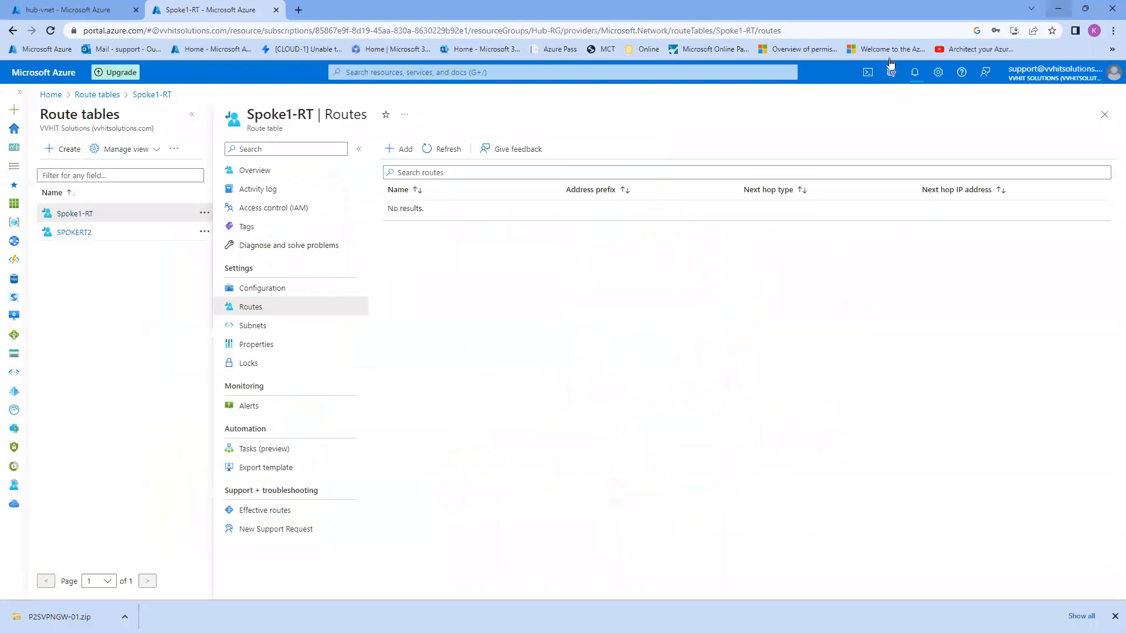
# Start a new route in Spoke1-RT named SPOKE1-SPoke2vnet-HUbVNET with IP Addresses as the destination type.
pyautogui.click(396, 149)
pyautogui.click(859, 188)
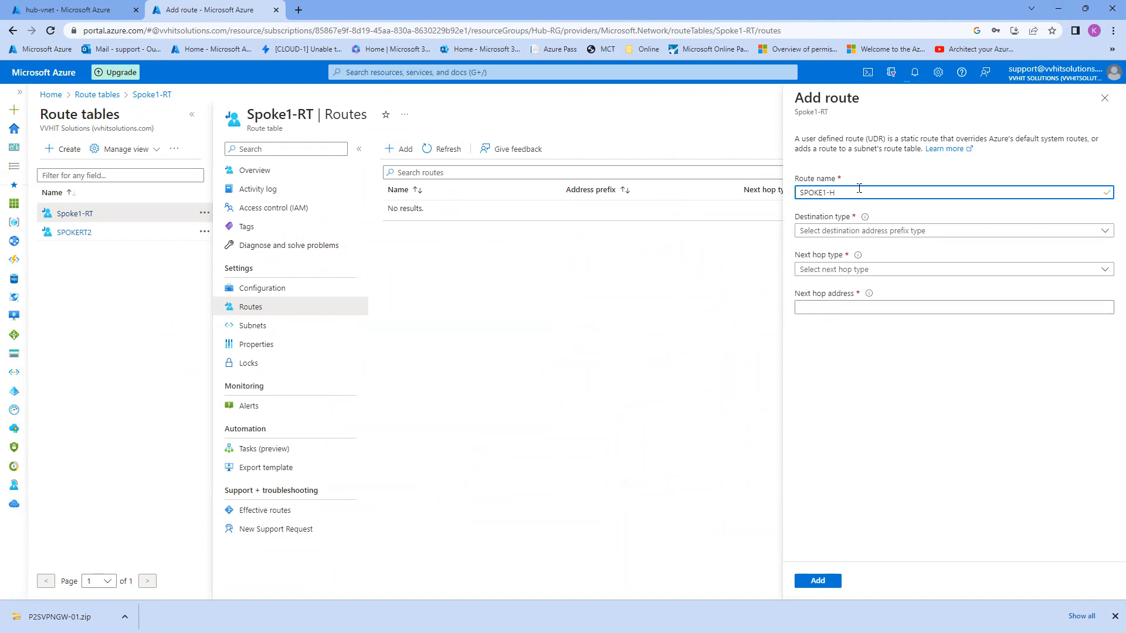
pyautogui.write('SPok')
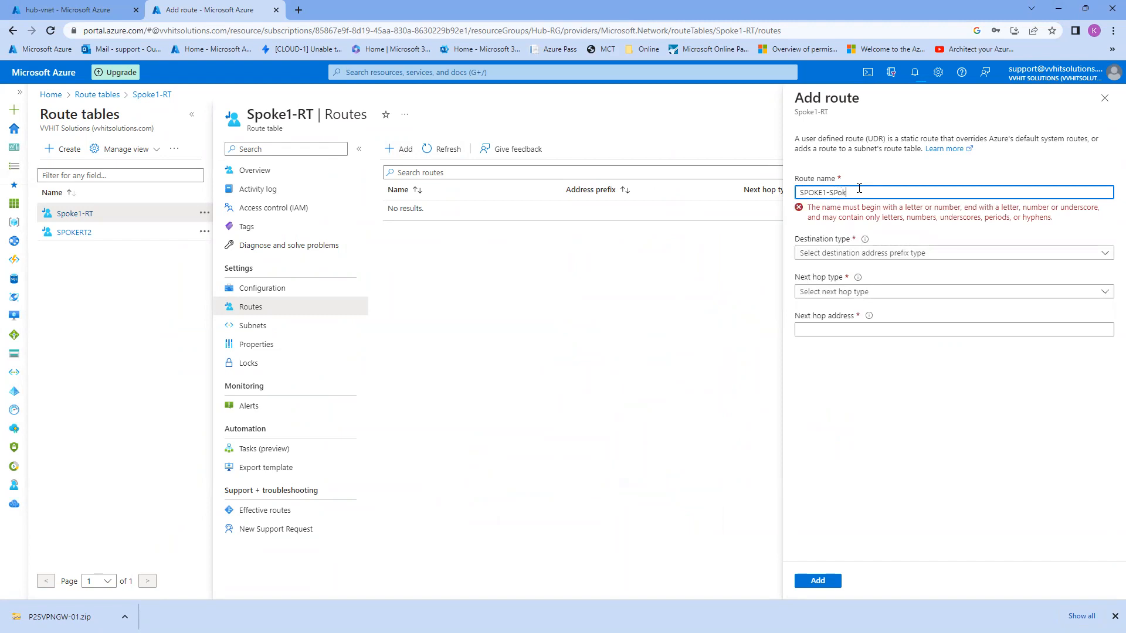
pyautogui.write('e2vnet-HUbVNET')
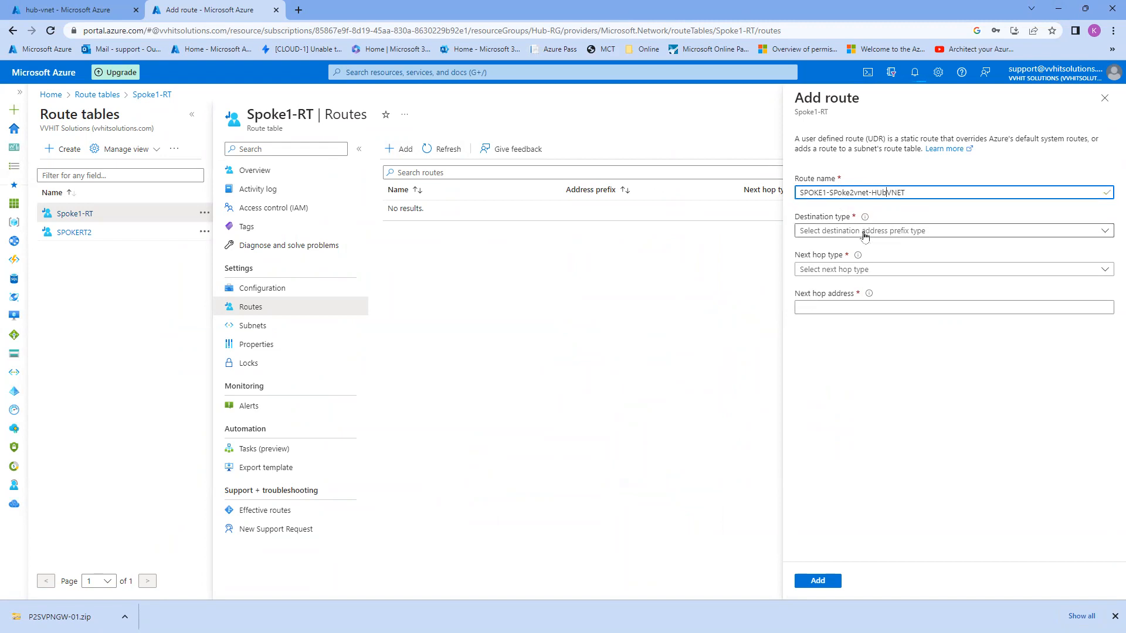
pyautogui.click(862, 231)
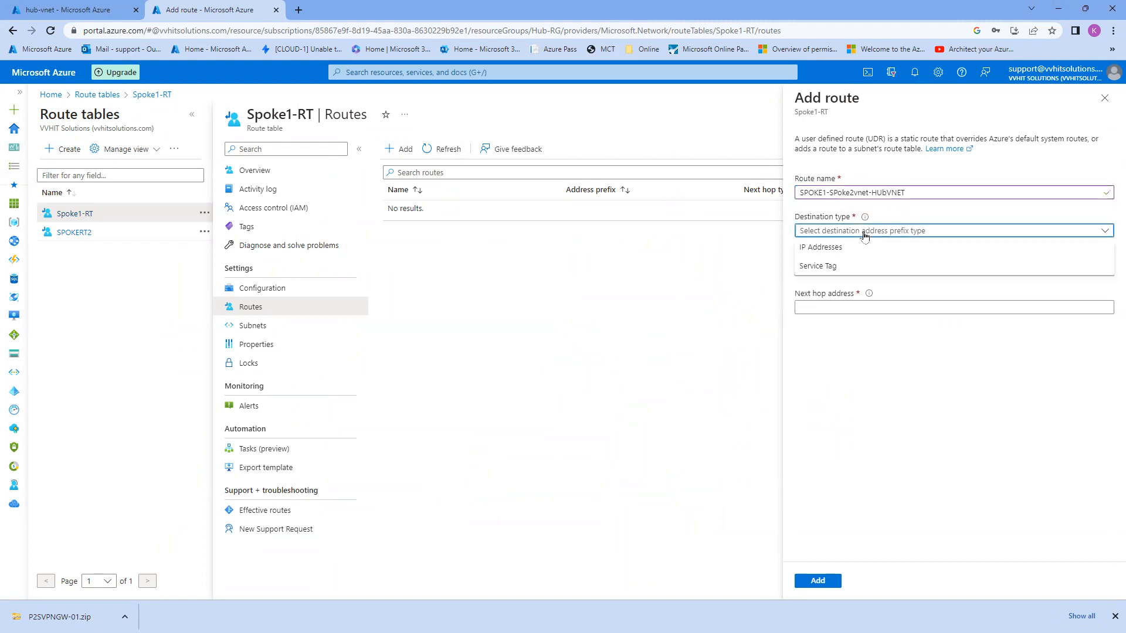
pyautogui.click(835, 250)
pyautogui.click(831, 264)
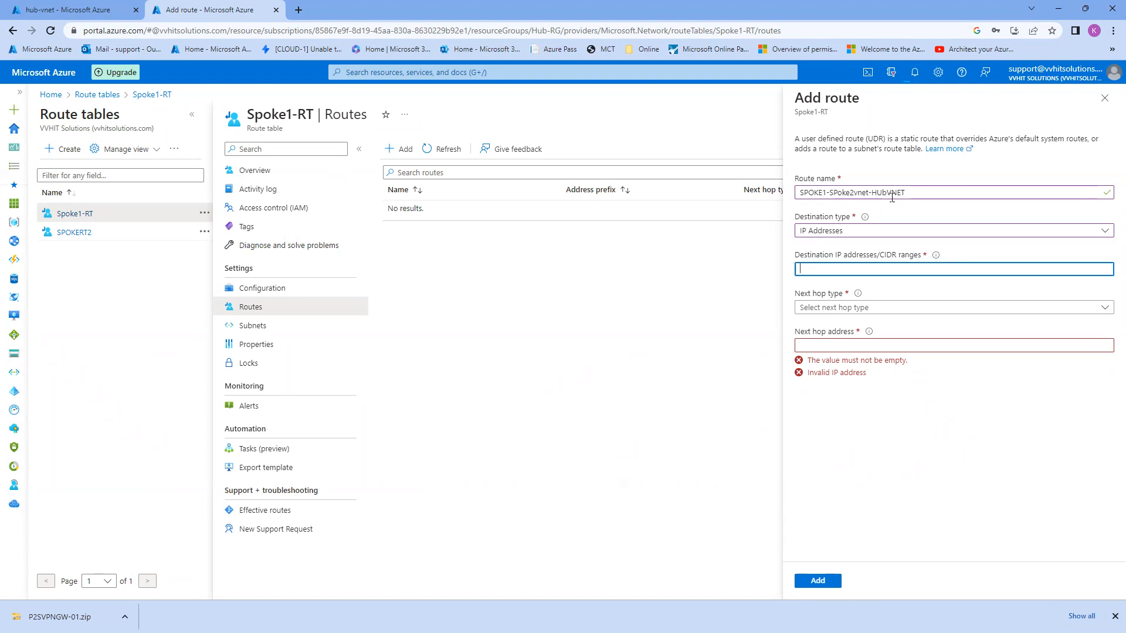
# In the other browser tab, refresh the virtual networks list and open SpokeVNET2 to look up its address space.
pyautogui.click(75, 9)
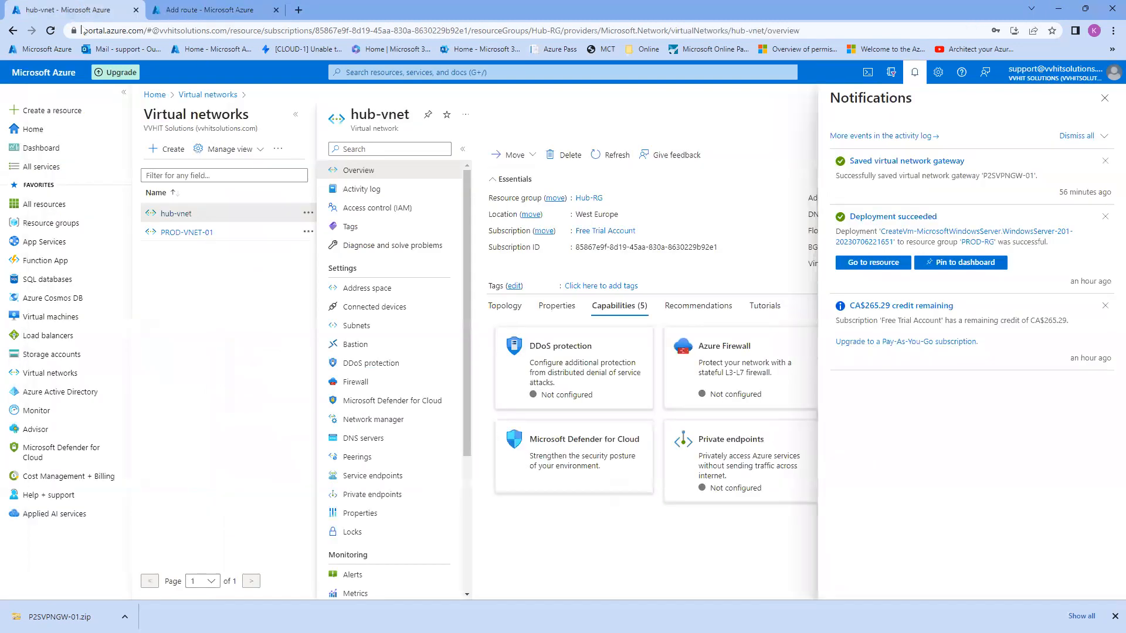
pyautogui.click(194, 96)
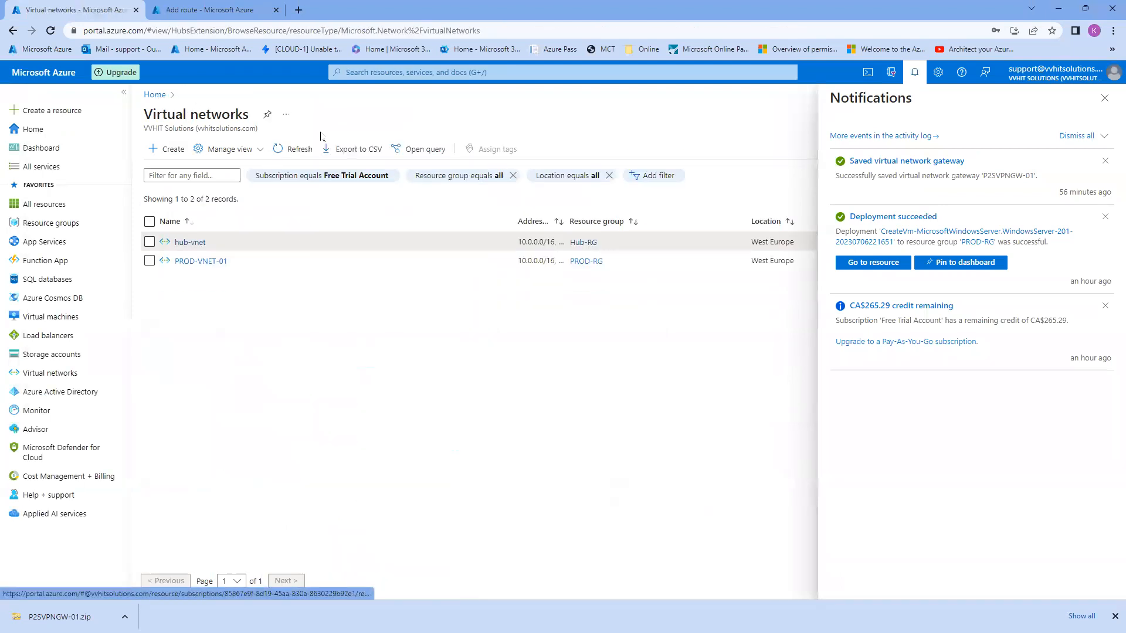
pyautogui.click(280, 151)
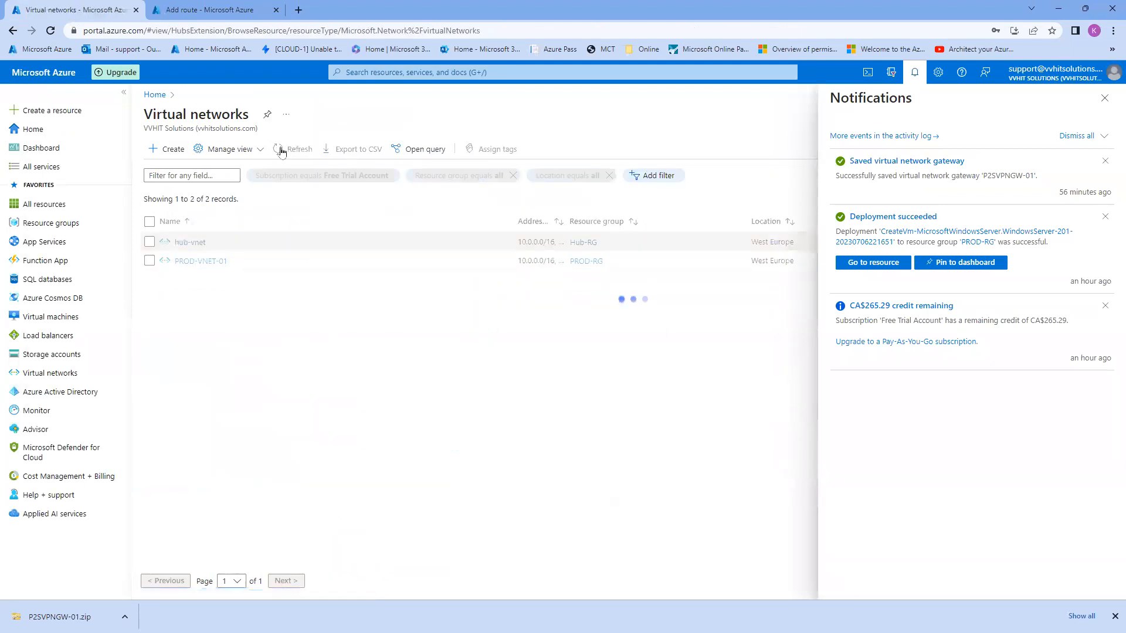
pyautogui.click(917, 77)
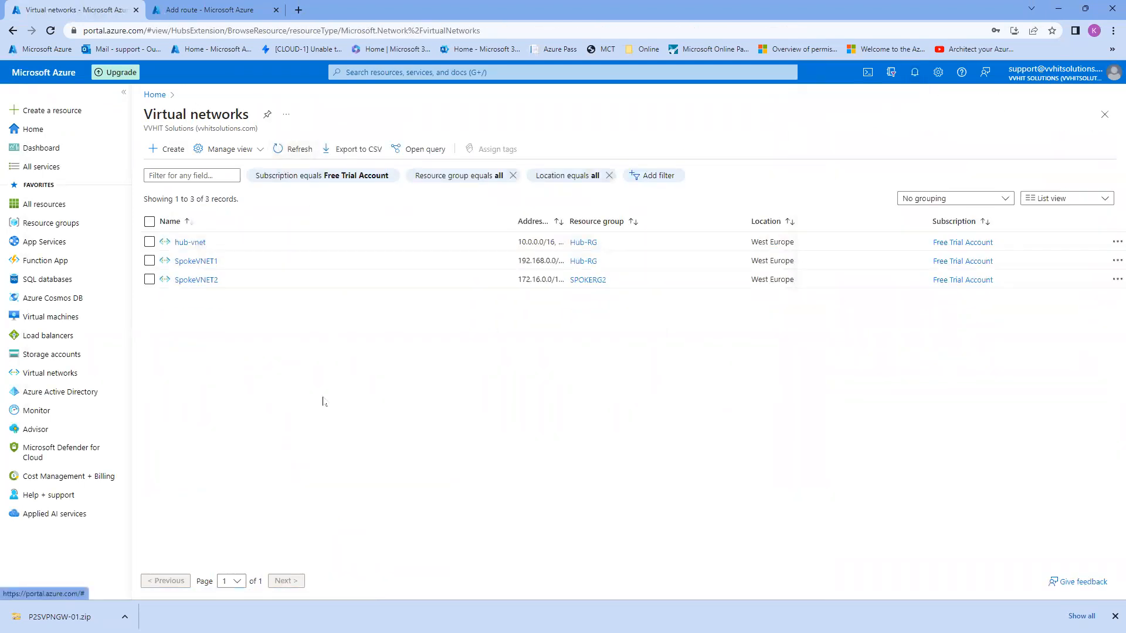
pyautogui.click(196, 281)
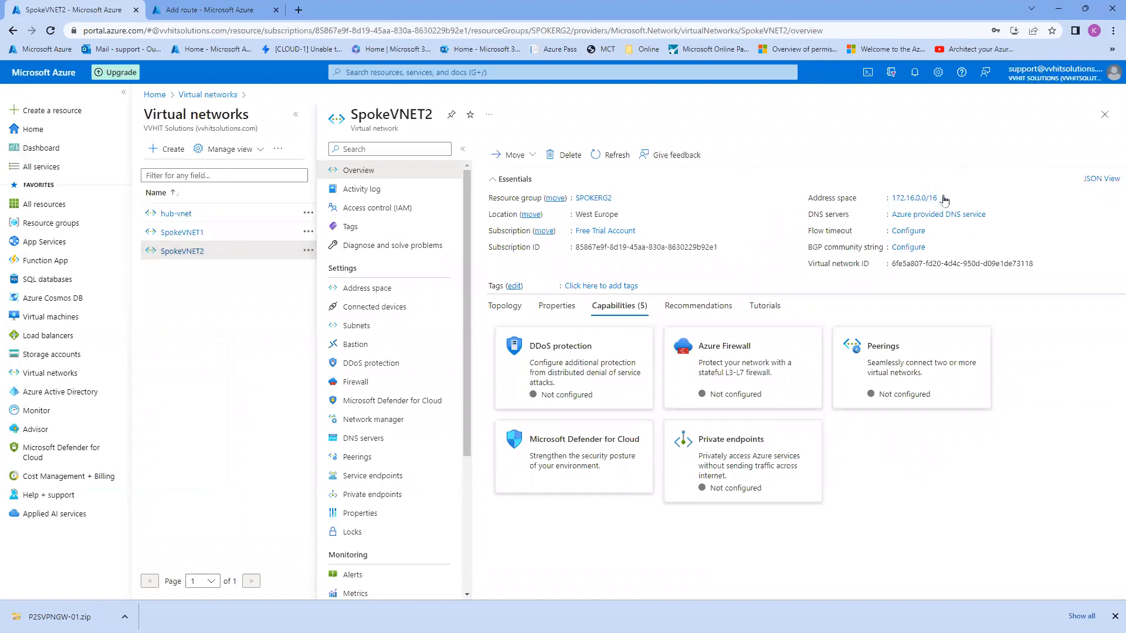
# Give the Spoke1-RT route destination range 172.16.0.0/16 and next hop type Virtual network gateway, and add it.
pyautogui.click(212, 11)
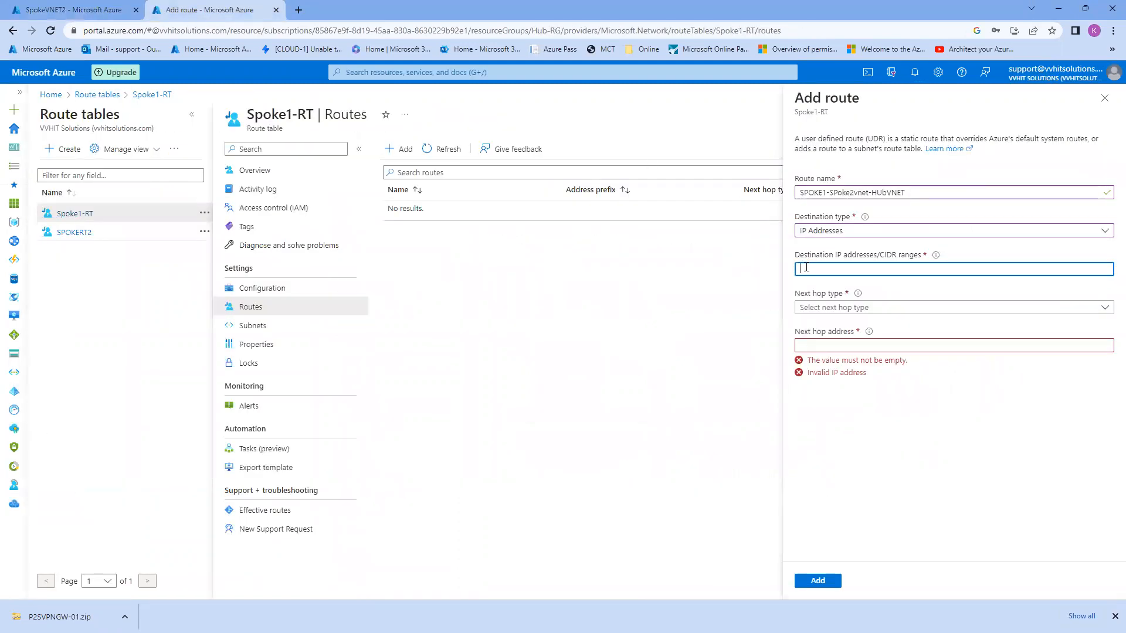
pyautogui.write('172.16.0.0/16')
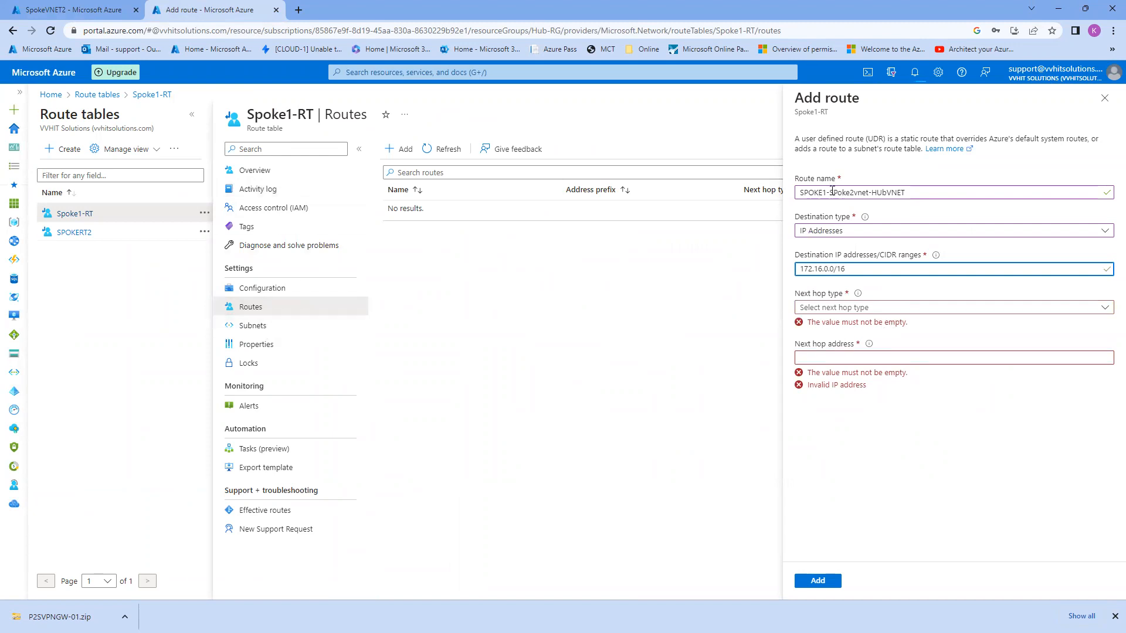
pyautogui.moveTo(829, 193); pyautogui.dragTo(808, 192)
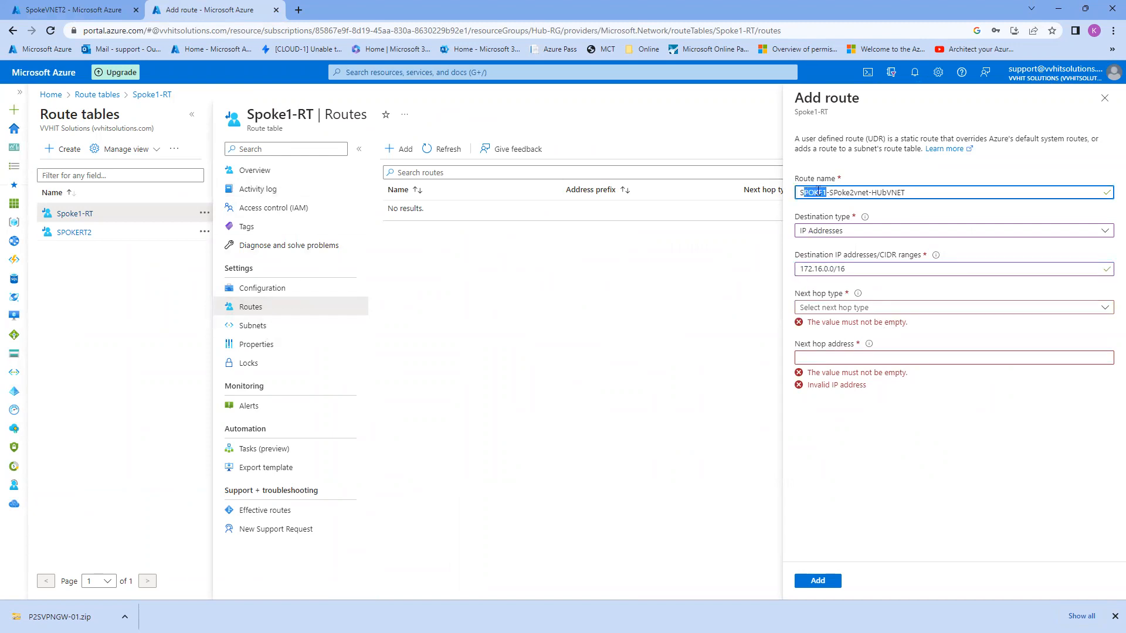
pyautogui.moveTo(849, 269); pyautogui.dragTo(799, 270)
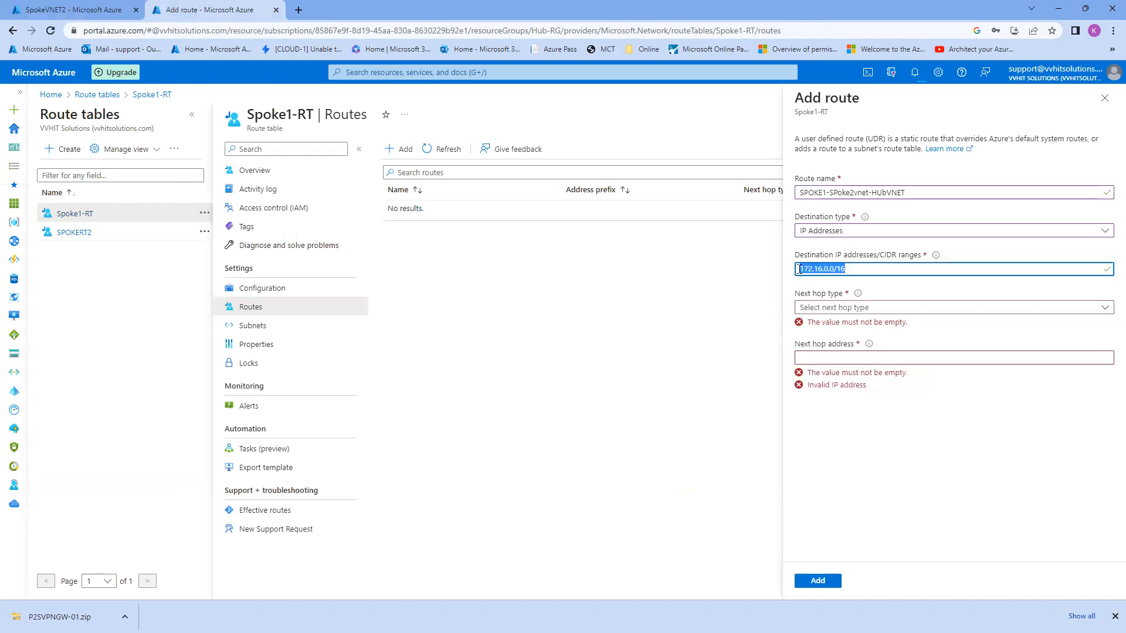
pyautogui.click(839, 309)
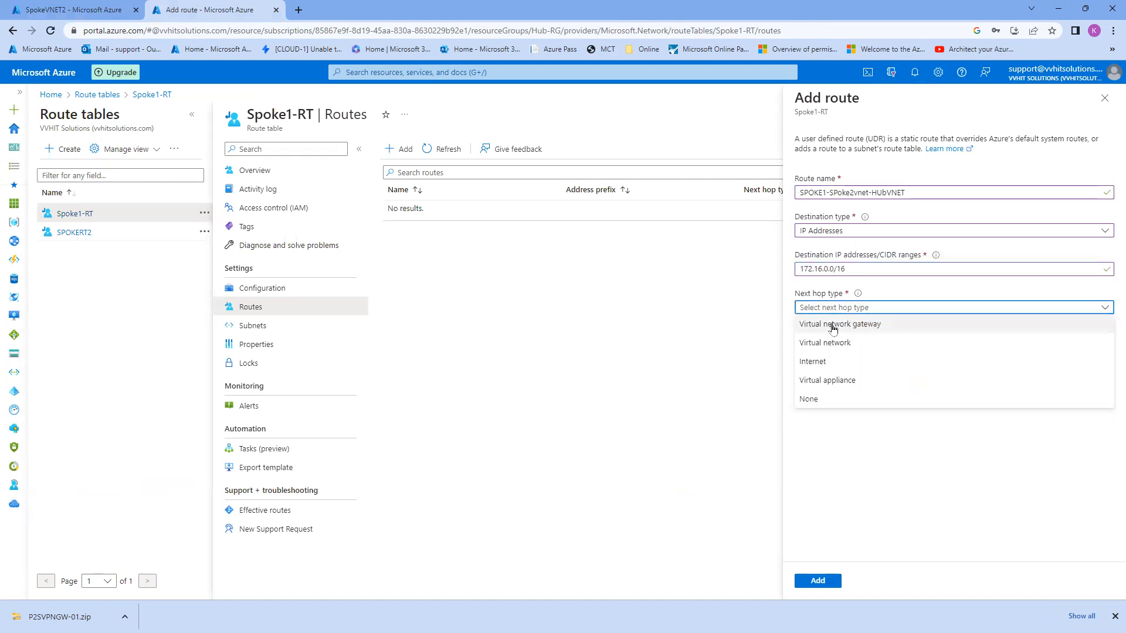
pyautogui.click(833, 326)
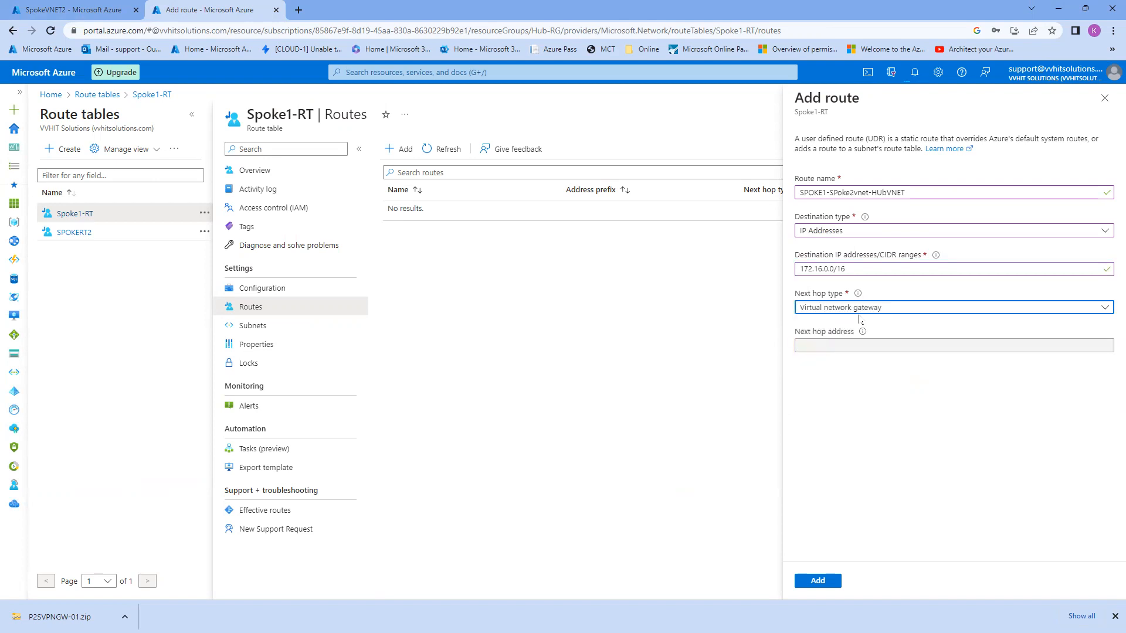
pyautogui.click(824, 585)
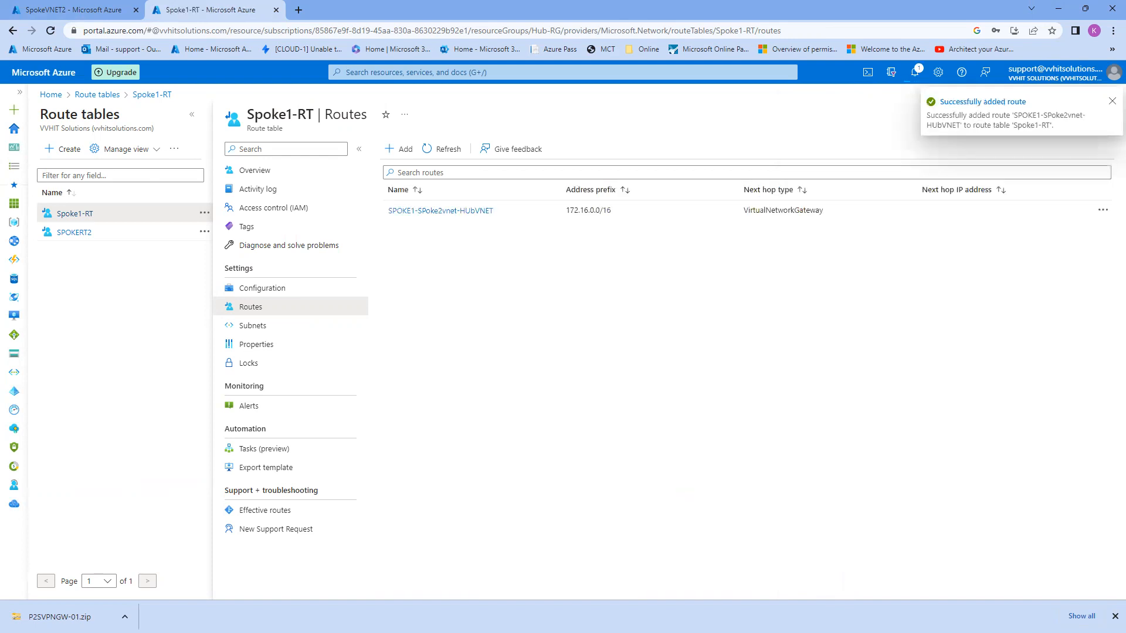
# In the Paint diagram, tick the Spoke-VNET1 box and the hub gateway in red, and return to the portal.
pyautogui.hotkey('alt', 'Tab')
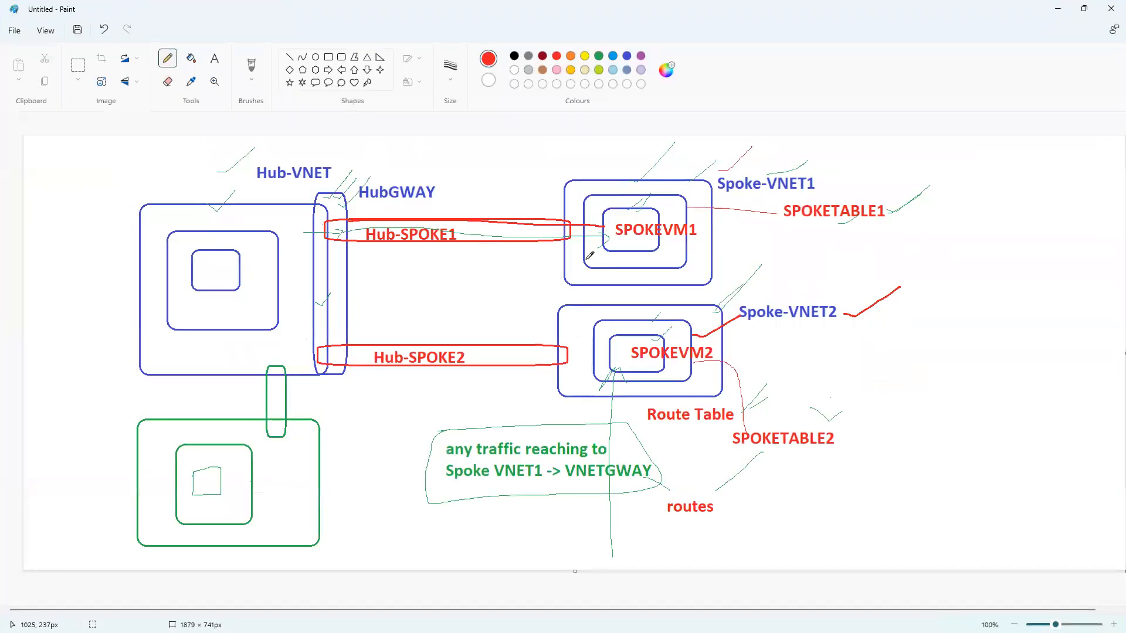
pyautogui.moveTo(574, 188); pyautogui.dragTo(595, 167)
pyautogui.moveTo(339, 201); pyautogui.dragTo(373, 183)
pyautogui.click(1058, 8)
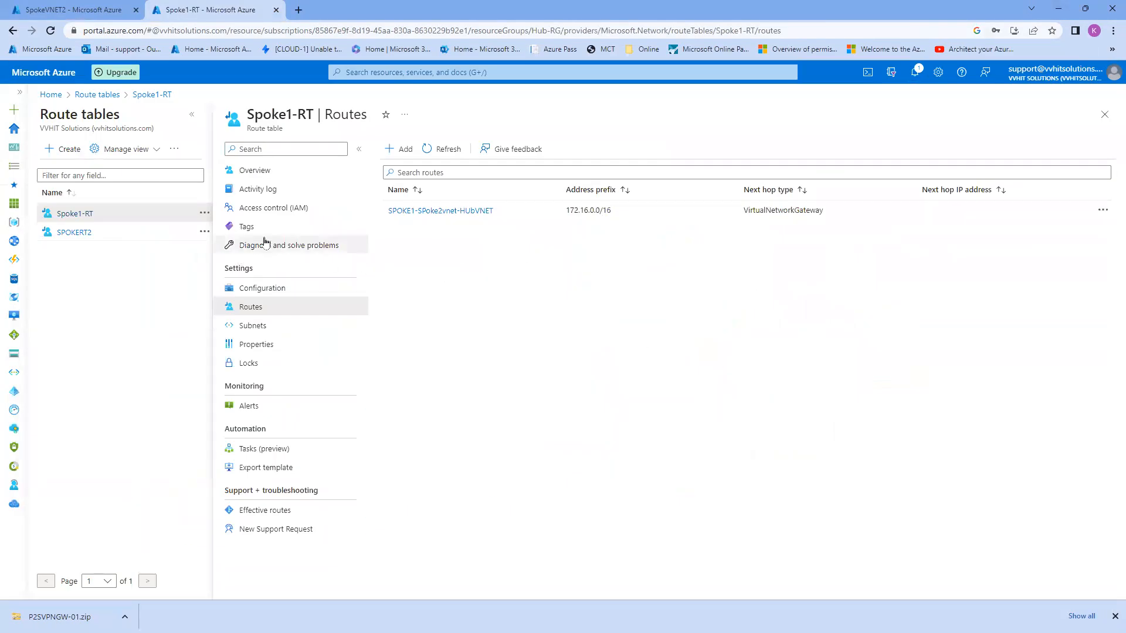
# Copy the name of the existing route in the Spoke1-RT route table for reuse in SPOKERT2.
pyautogui.click(75, 233)
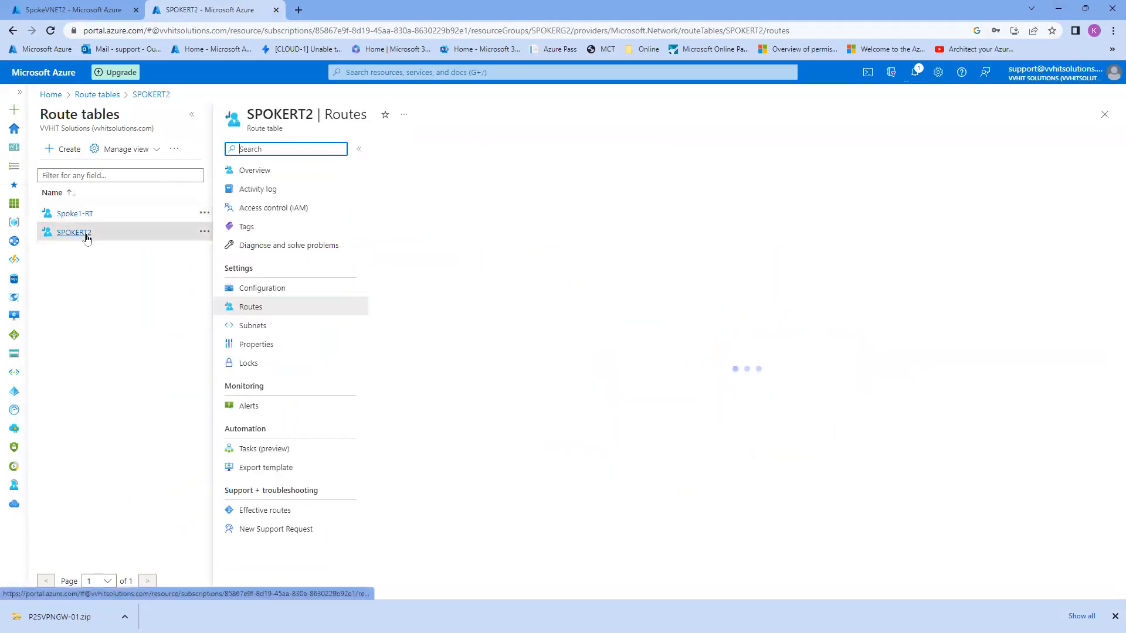
pyautogui.click(404, 152)
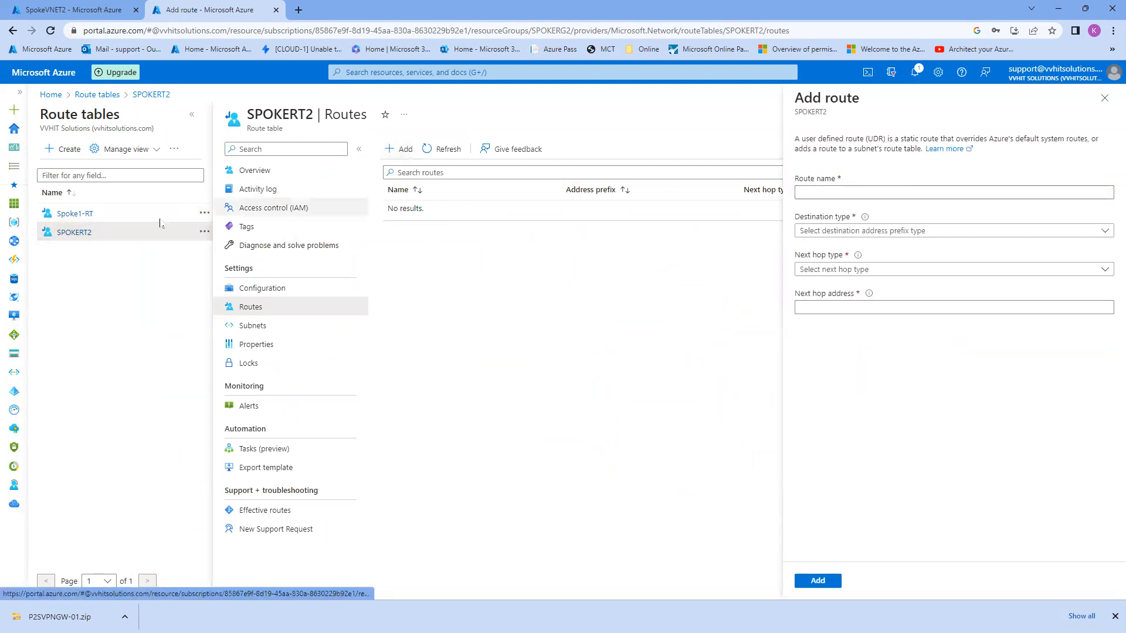
pyautogui.click(77, 214)
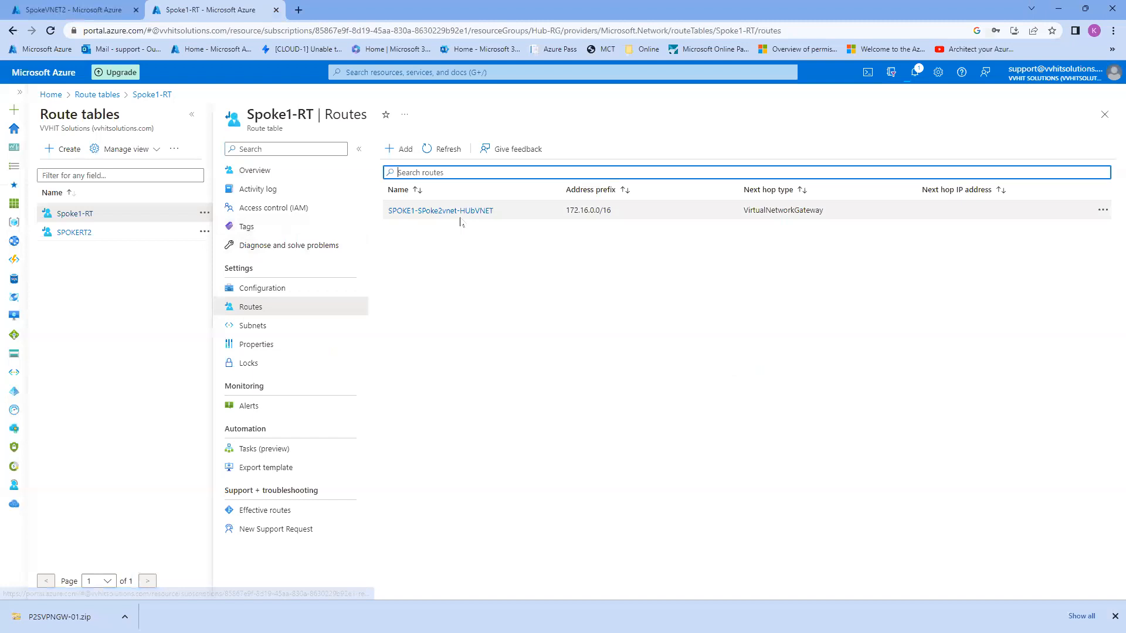
pyautogui.moveTo(495, 211); pyautogui.dragTo(387, 210)
pyautogui.hotkey('ctrl', 'c')
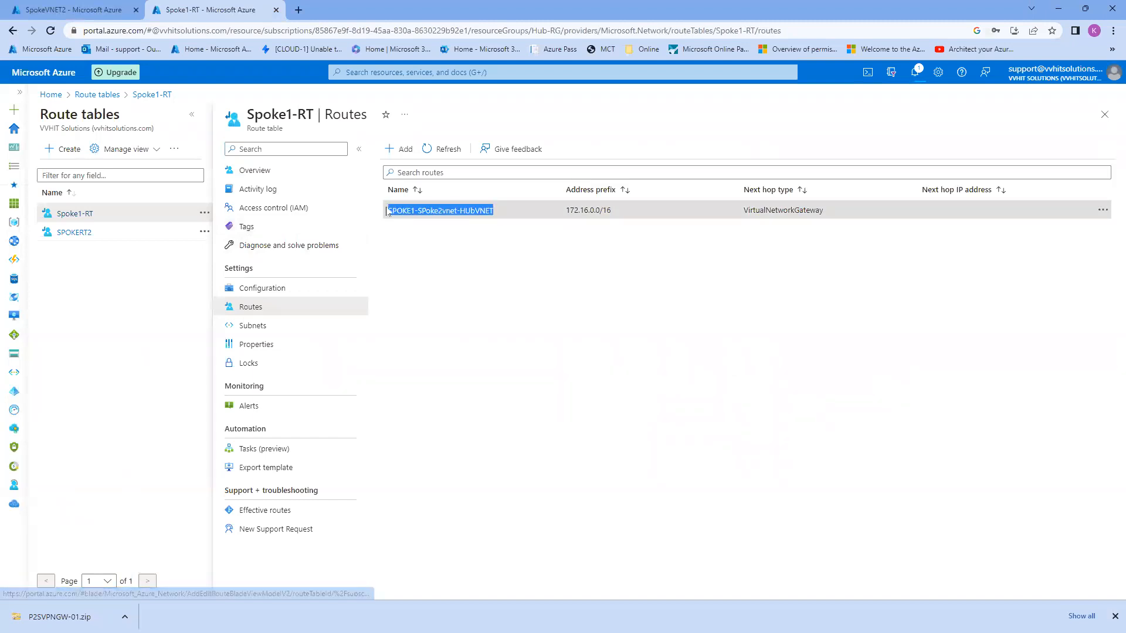
# Start a new route in SPOKERT2 from the copied name, edited to SPOKE2-SPoke1vnet-HUbVNET, with IP Addresses as the destination type.
pyautogui.click(74, 233)
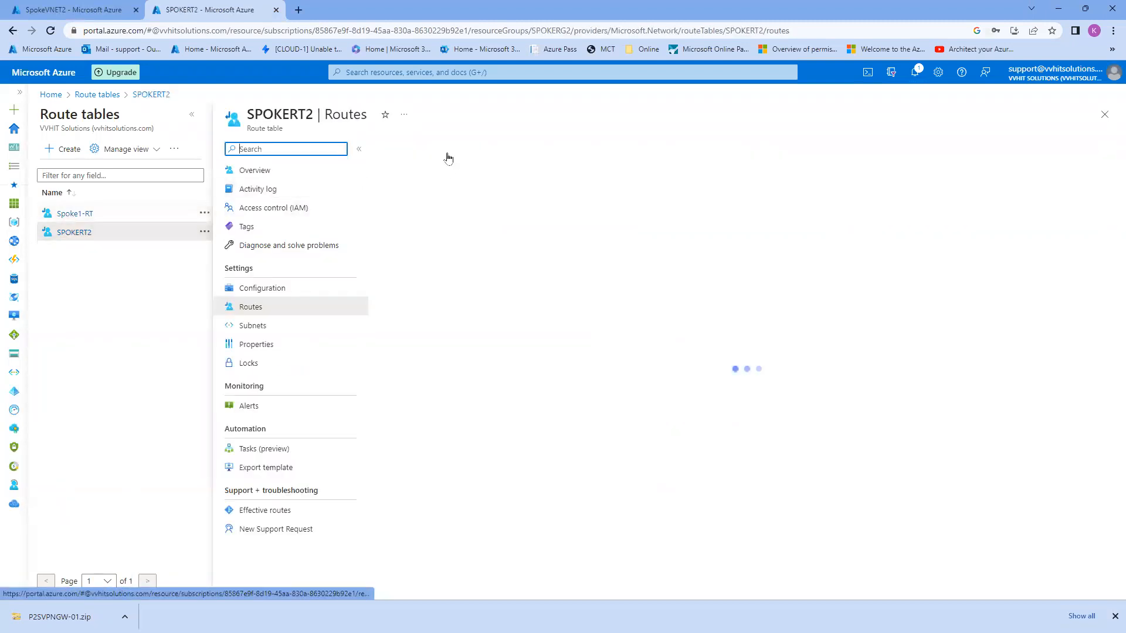
pyautogui.click(400, 149)
pyautogui.click(828, 193)
pyautogui.hotkey('ctrl', 'v')
pyautogui.press('Delete')
pyautogui.write('2')
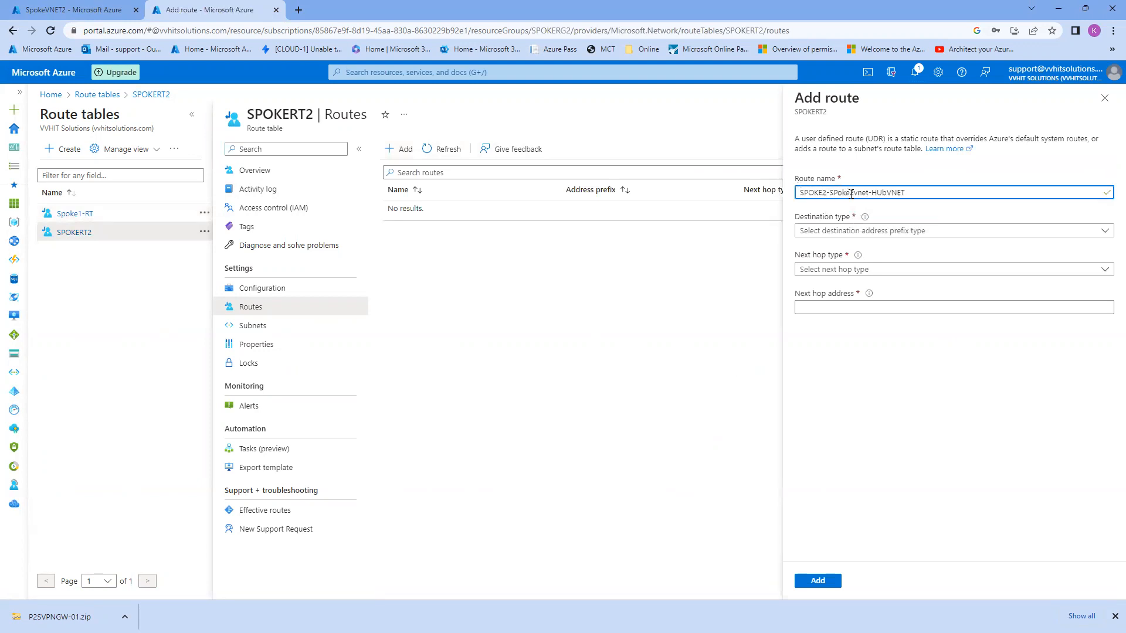
pyautogui.click(853, 198)
pyautogui.press('Delete')
pyautogui.write('1')
pyautogui.click(896, 233)
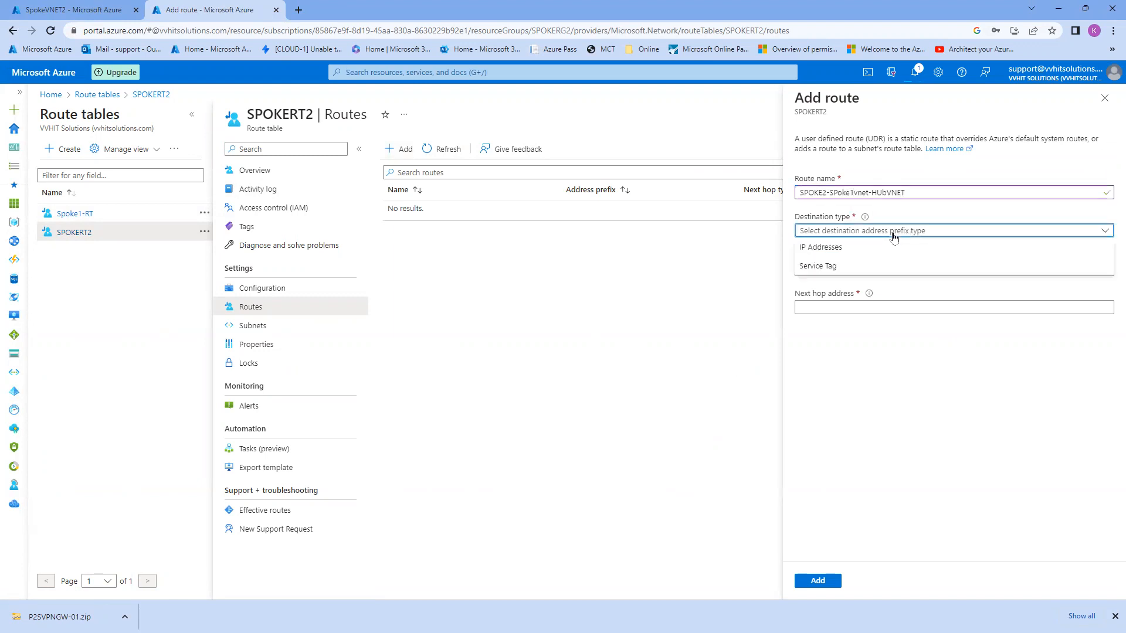
pyautogui.click(865, 248)
# Look up SpokeVNET1's address space in the virtual networks list and return to the new SPOKERT2 route.
pyautogui.click(74, 10)
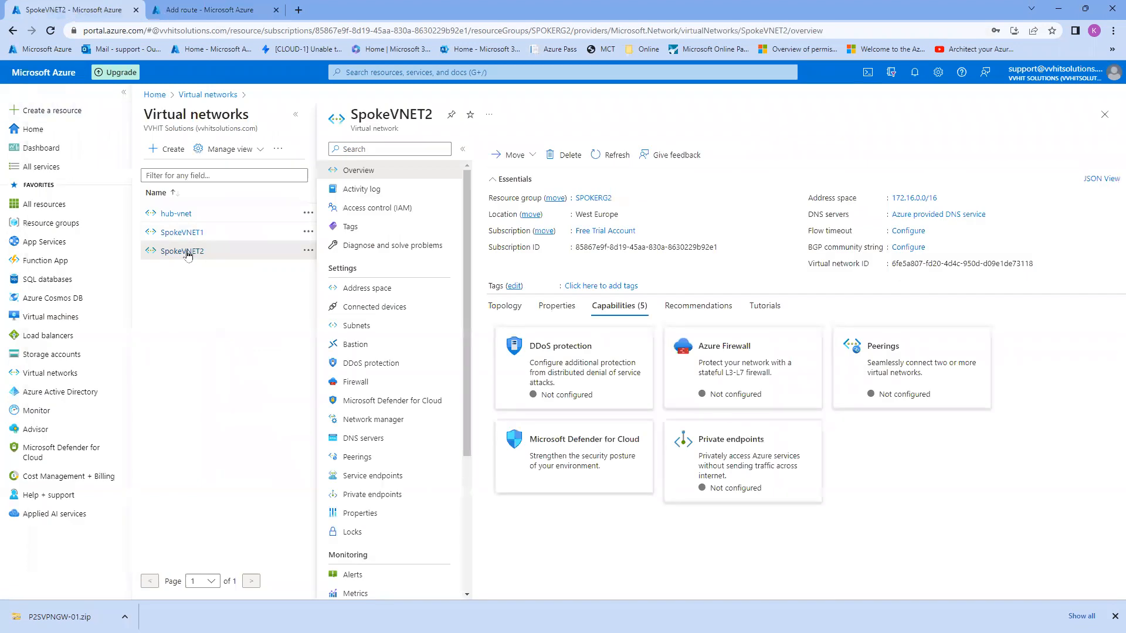
pyautogui.click(182, 234)
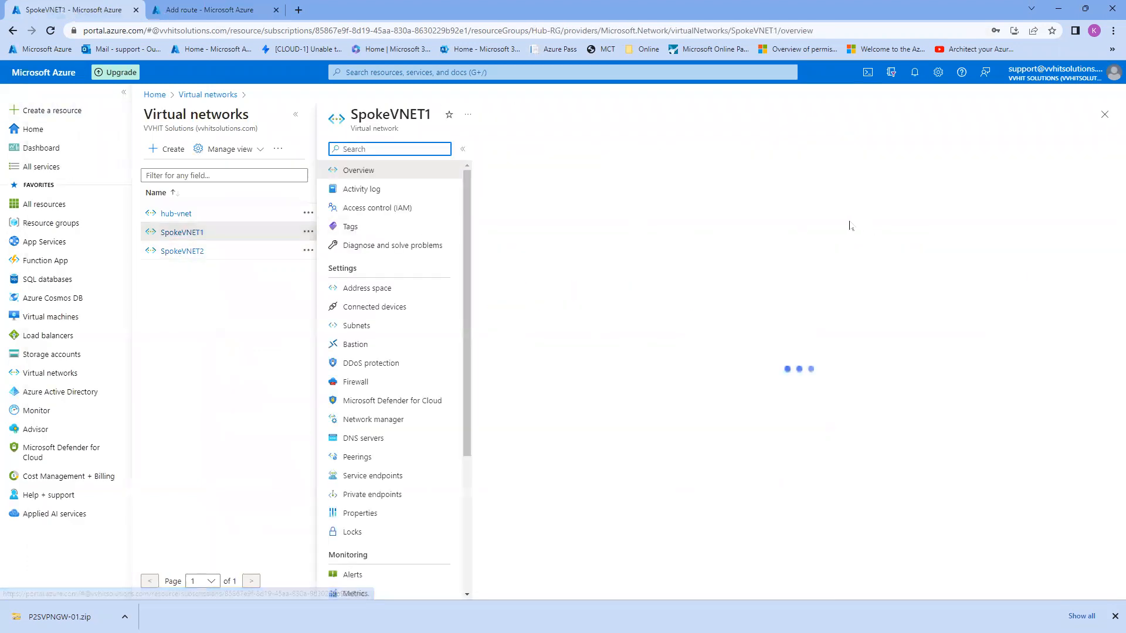
pyautogui.click(948, 200)
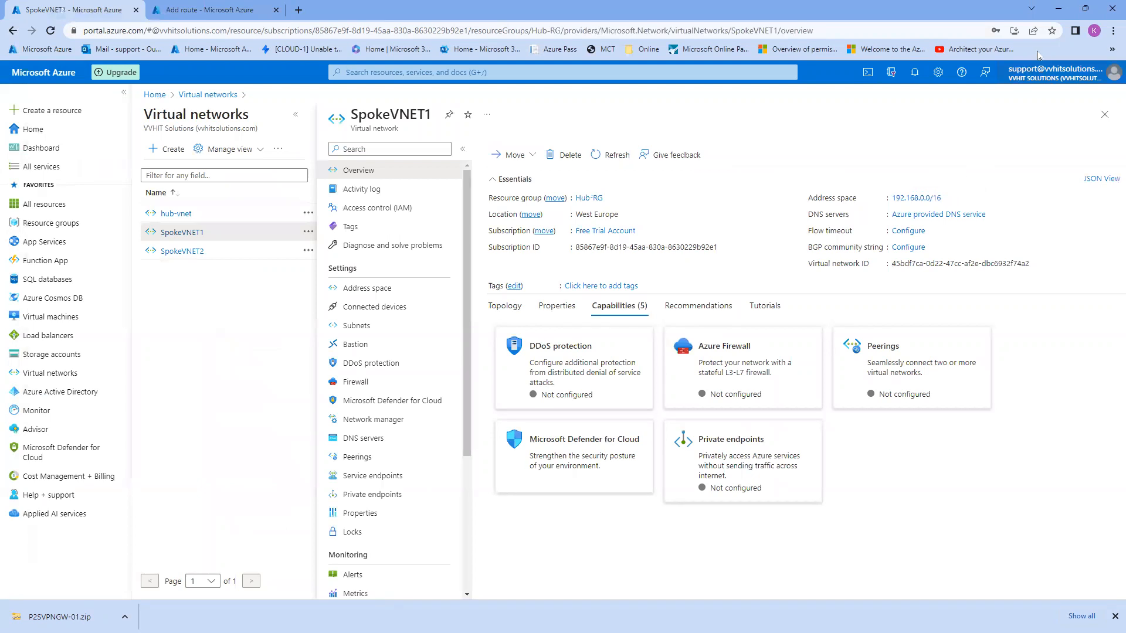
pyautogui.click(216, 7)
# Give the SPOKERT2 route destination range 192.168.0.0/16 and next hop type Virtual network gateway, and add it.
pyautogui.click(821, 268)
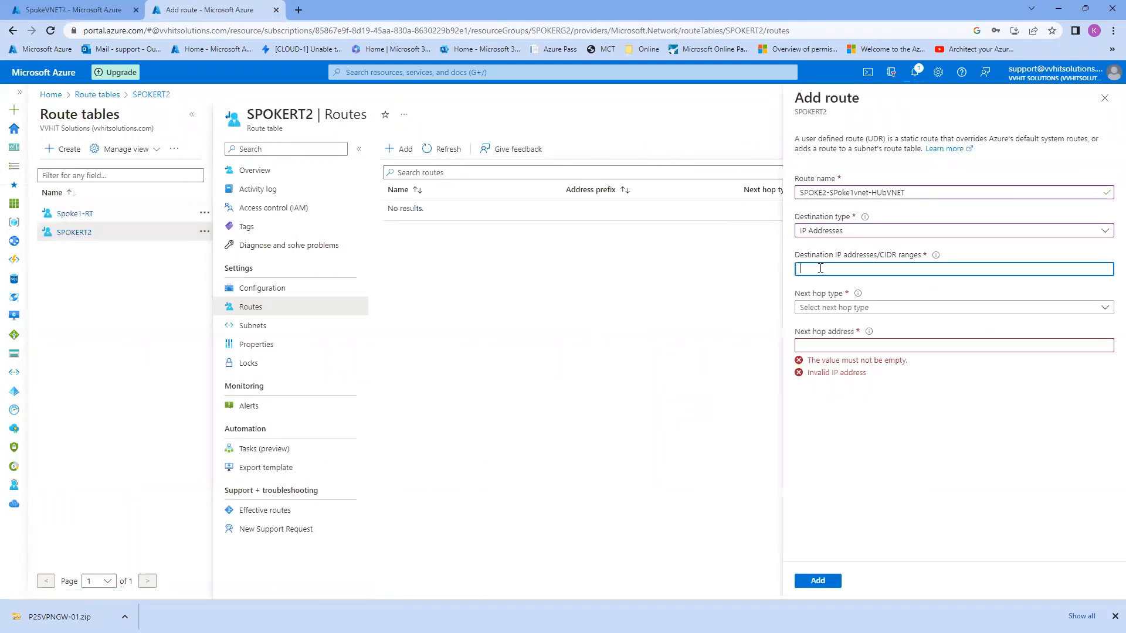
pyautogui.write('192.168.0.0/16')
pyautogui.click(830, 309)
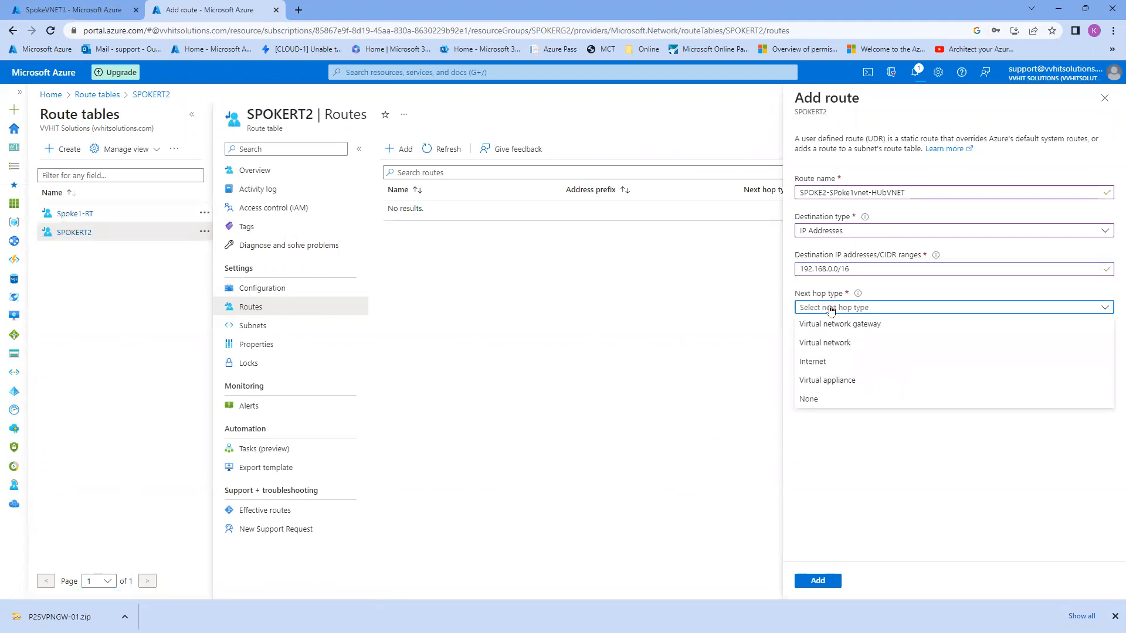
pyautogui.click(830, 324)
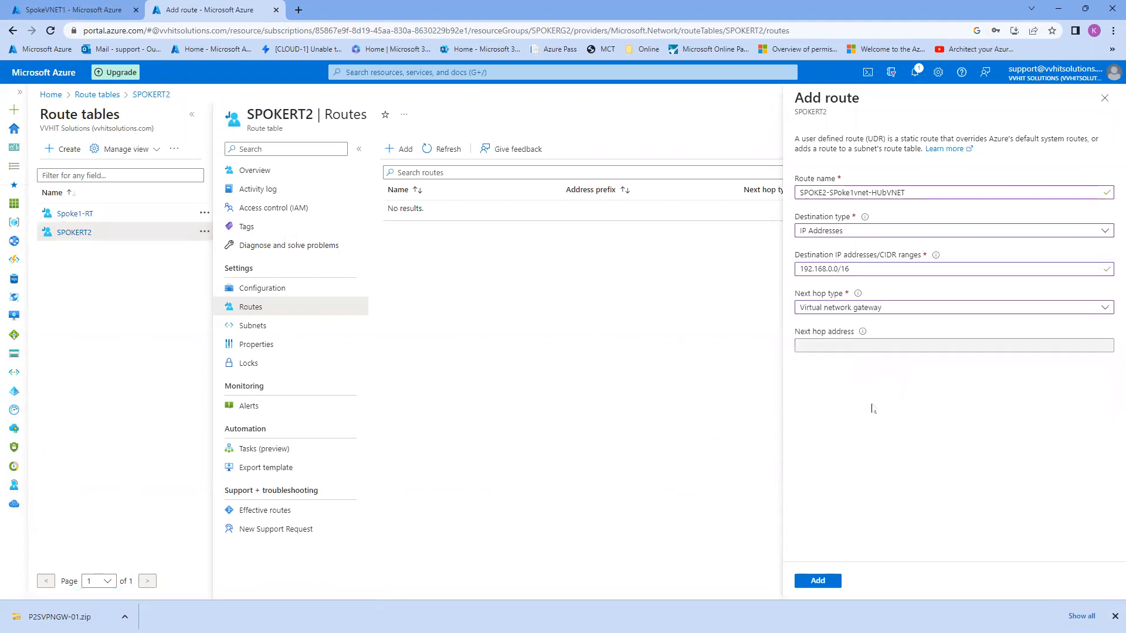
pyautogui.click(821, 579)
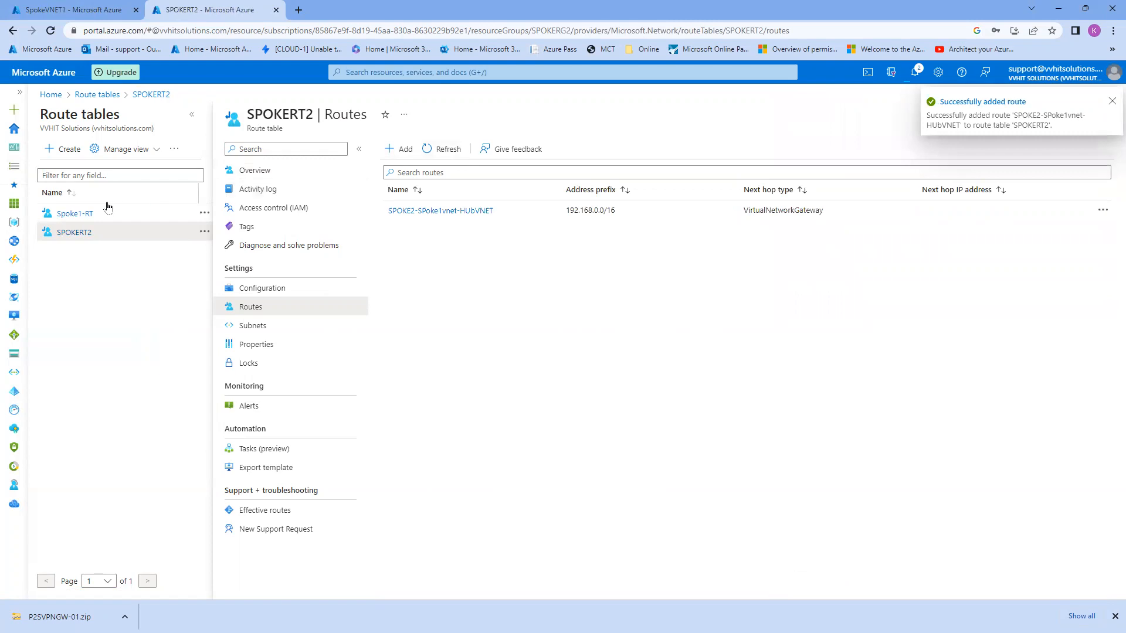
# Associate the Spoke1-RT route table with the default subnet of SpokeVNET1 (Hub-RG).
pyautogui.click(68, 215)
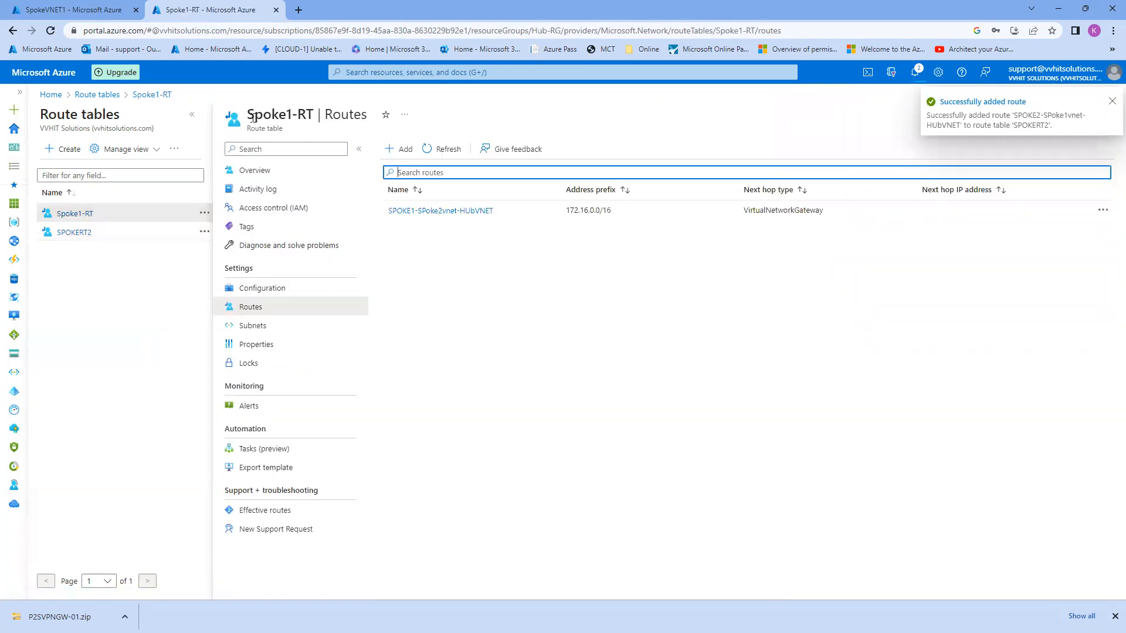
pyautogui.moveTo(249, 116); pyautogui.dragTo(307, 115)
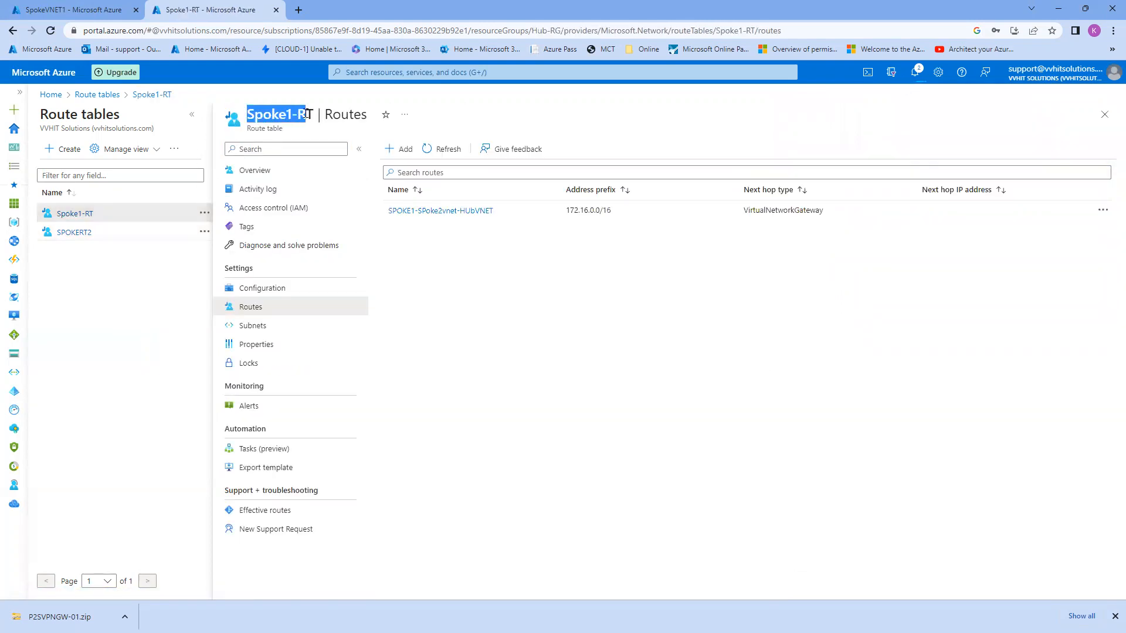
pyautogui.click(461, 317)
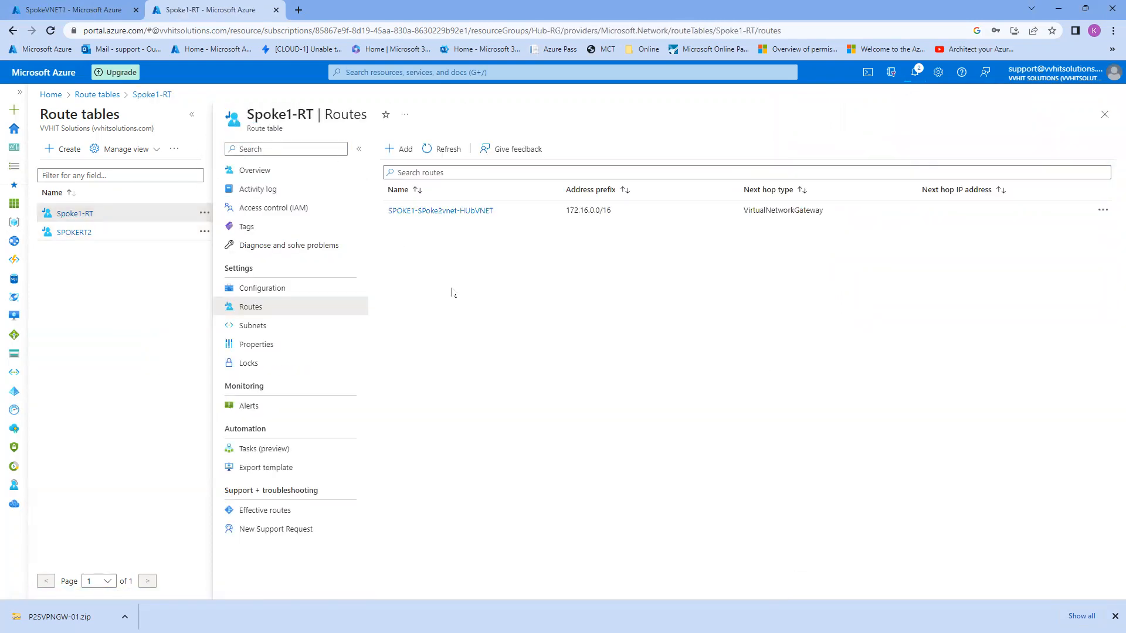
pyautogui.click(245, 330)
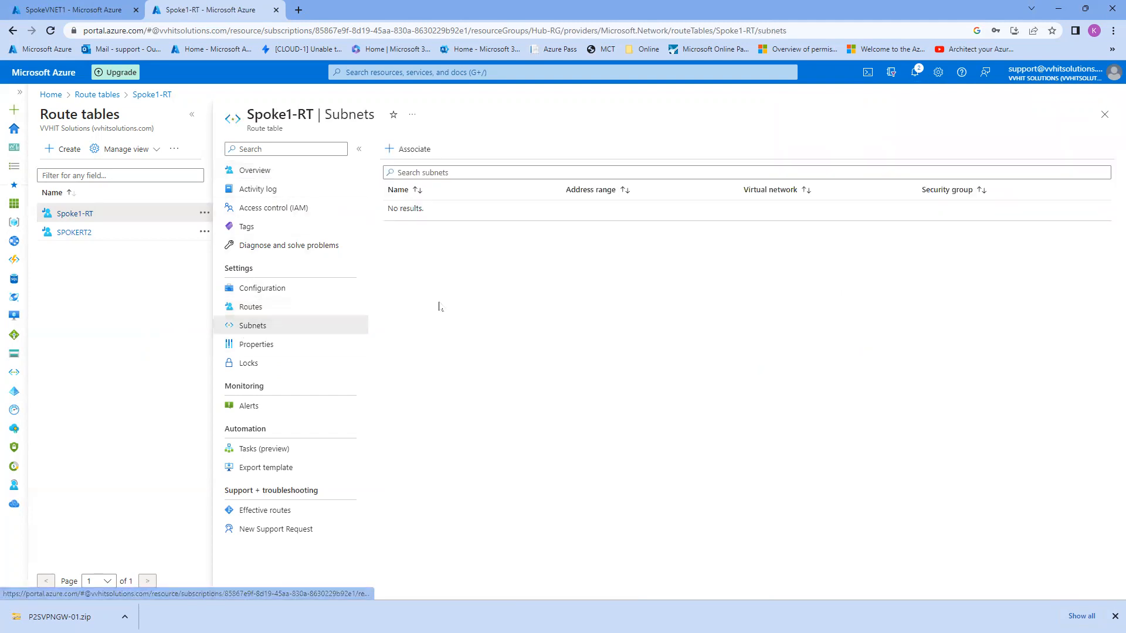
pyautogui.click(404, 152)
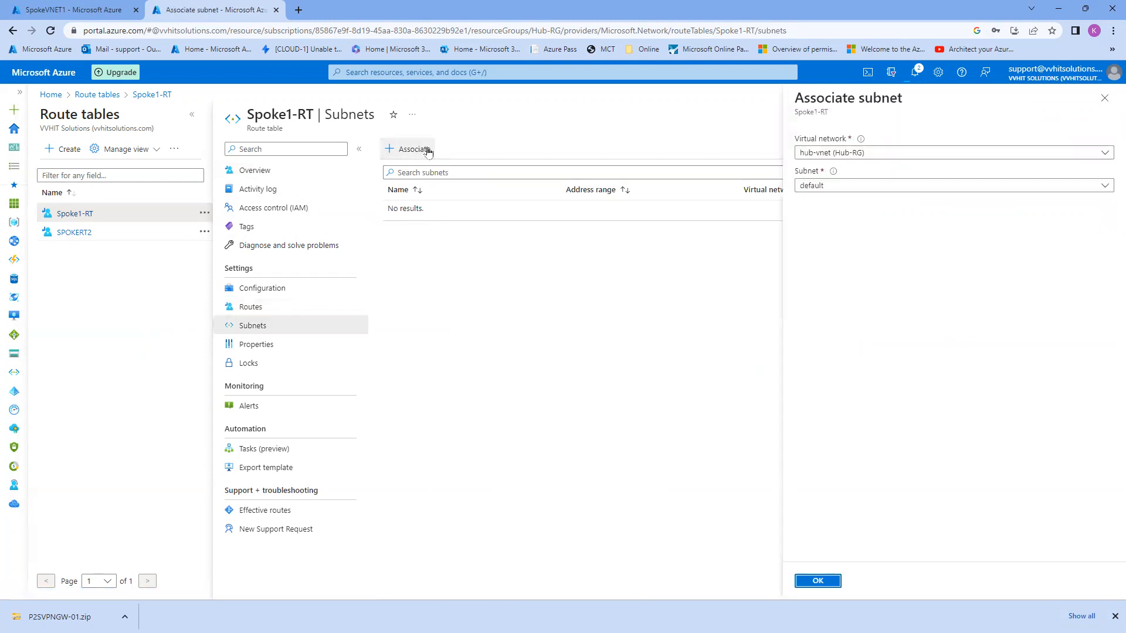
pyautogui.click(895, 155)
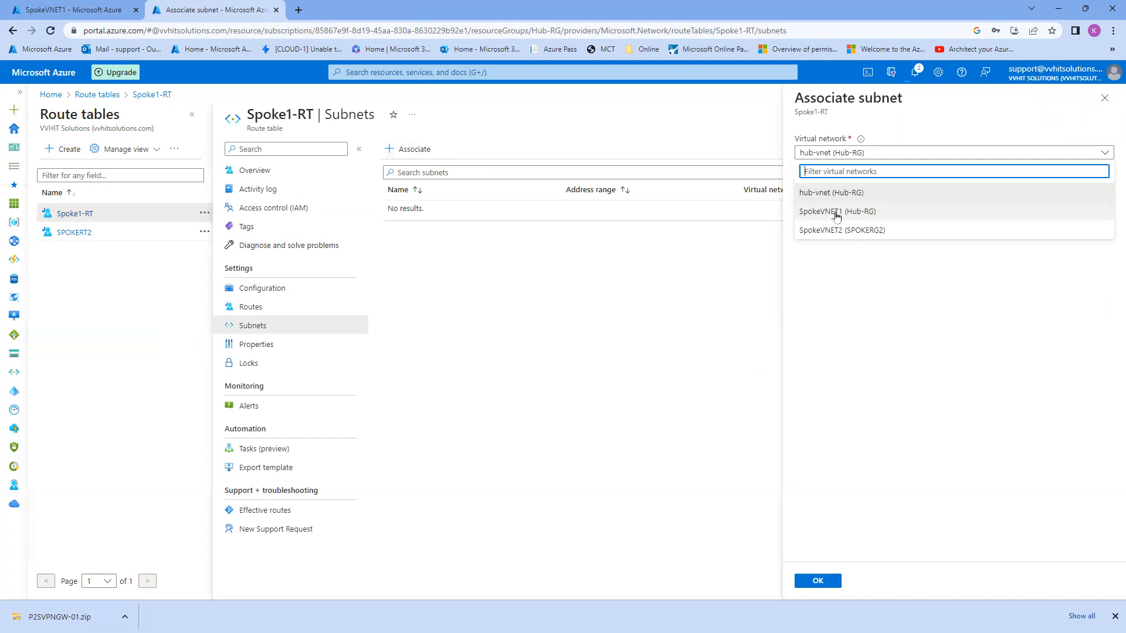
pyautogui.click(834, 213)
pyautogui.click(823, 186)
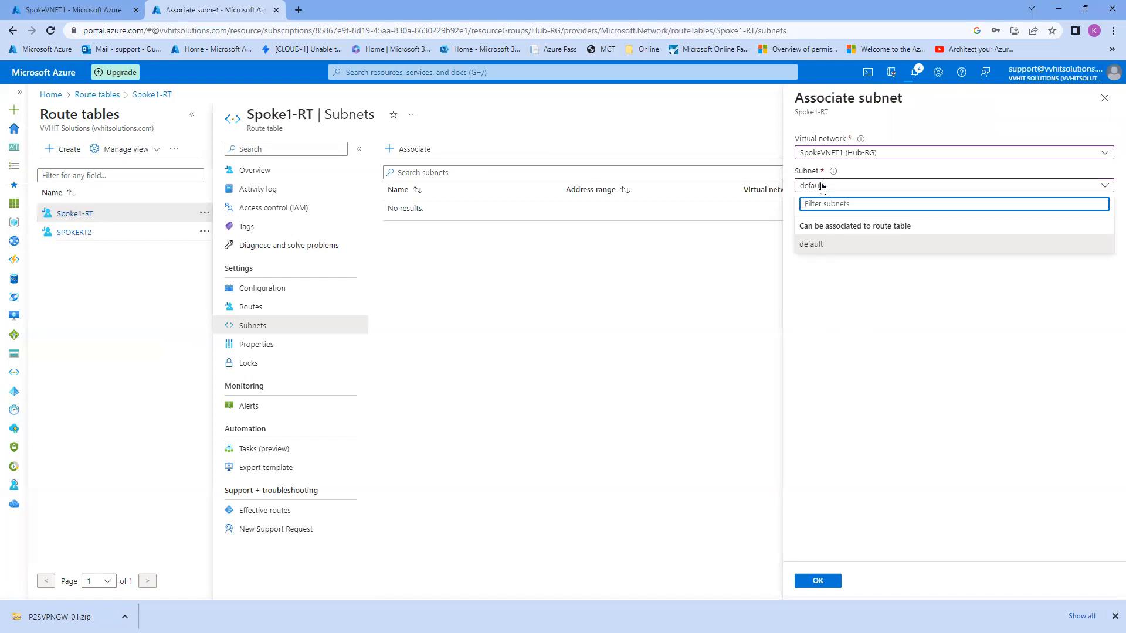
pyautogui.click(827, 244)
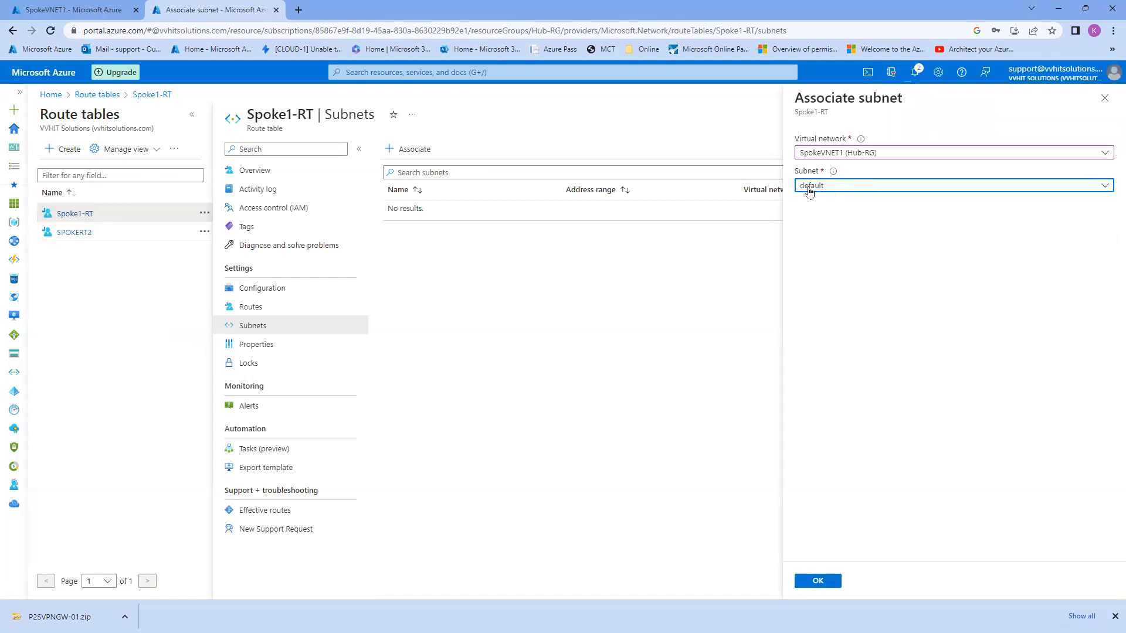
pyautogui.click(817, 582)
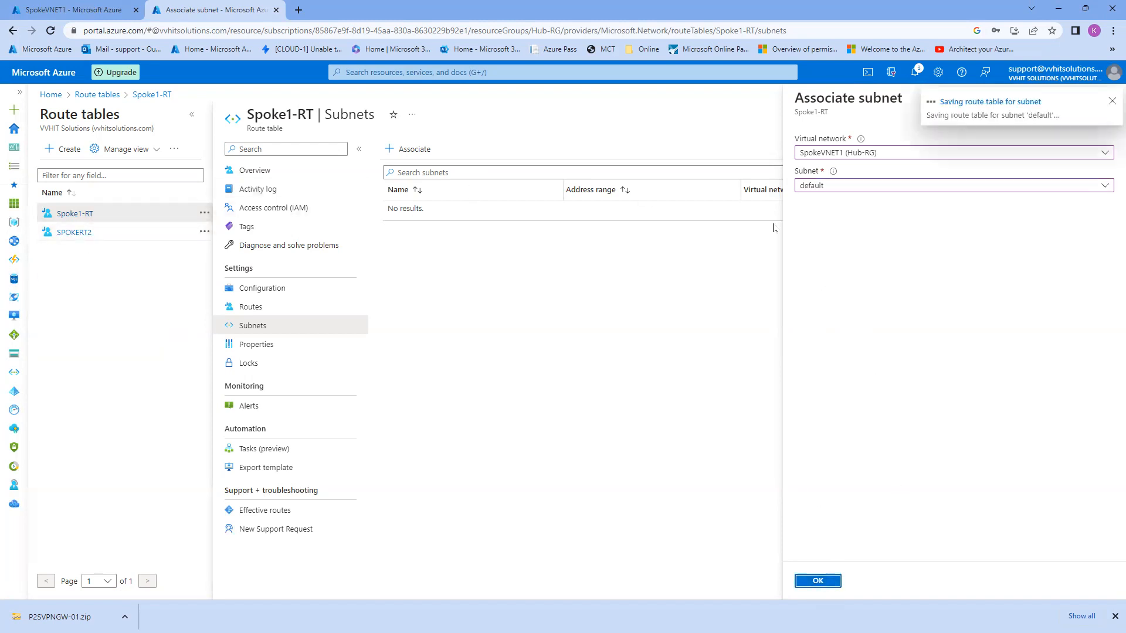
# Associate the SPOKERT2 route table with the default subnet of SpokeVNET2 (SPOKERG2).
pyautogui.click(74, 233)
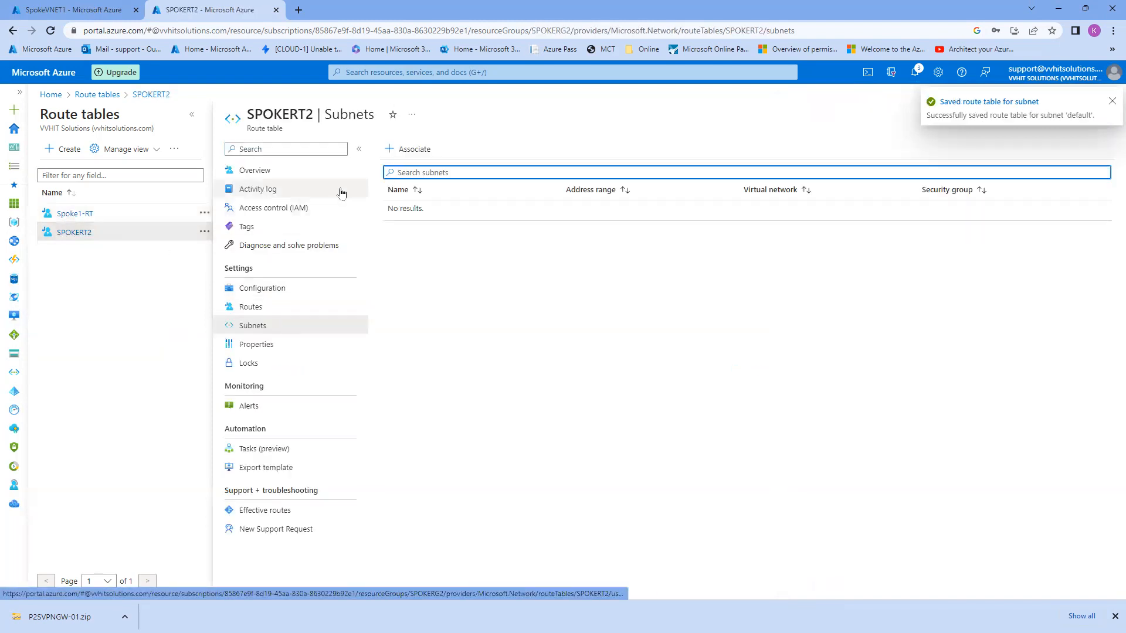
pyautogui.click(412, 150)
pyautogui.click(845, 153)
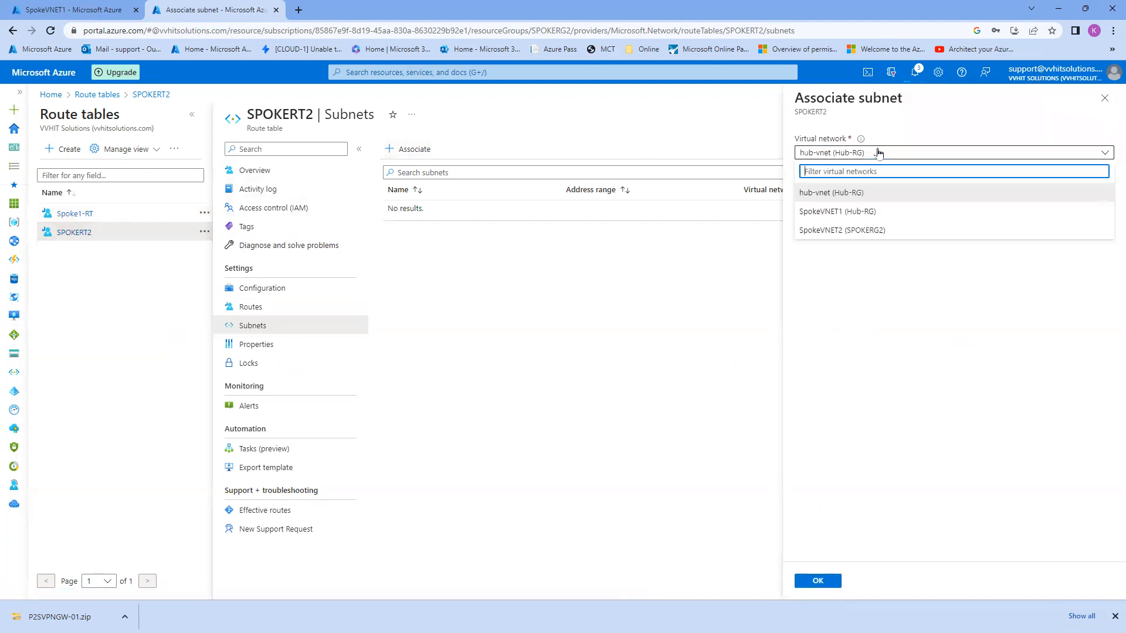
pyautogui.click(842, 235)
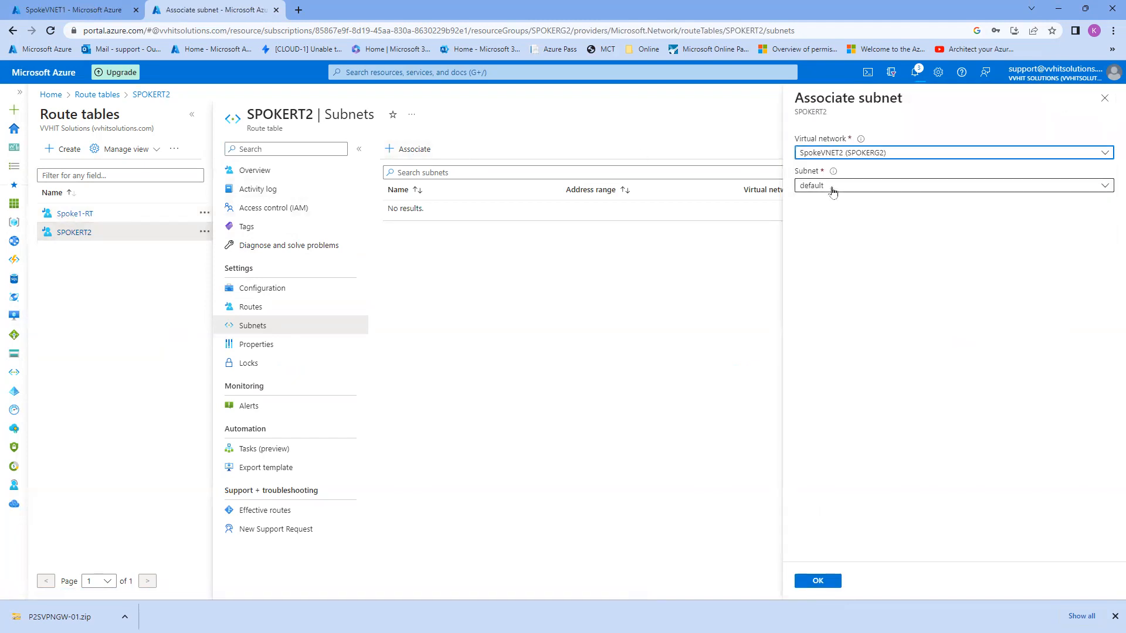
pyautogui.click(833, 186)
pyautogui.click(829, 249)
pyautogui.click(819, 580)
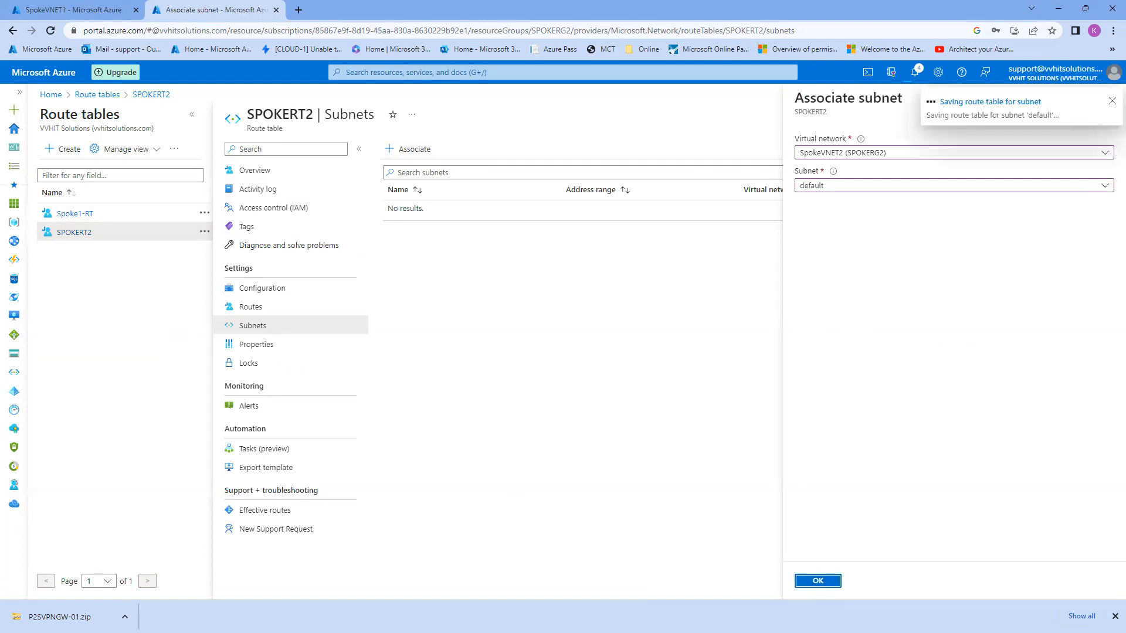
# In the Paint diagram, tick both spoke tables and the traffic note in red, and draw arrows from the route tables to their spoke subnets.
pyautogui.hotkey('alt', 'Tab')
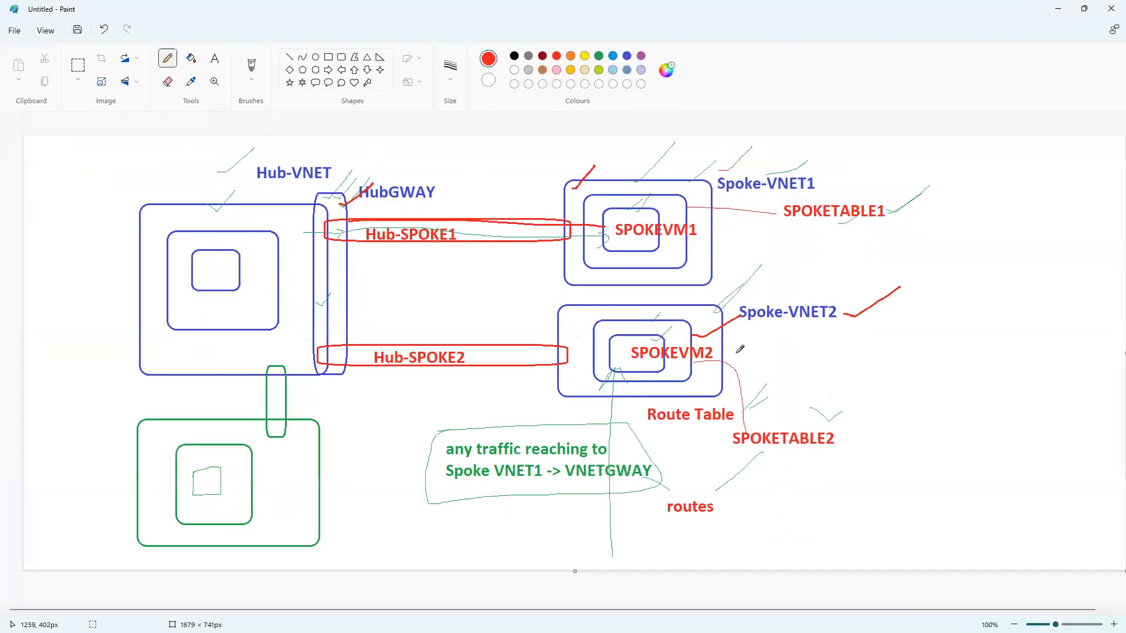
pyautogui.moveTo(837, 202); pyautogui.dragTo(864, 183)
pyautogui.moveTo(809, 417); pyautogui.dragTo(845, 402)
pyautogui.moveTo(615, 447); pyautogui.dragTo(634, 453)
pyautogui.moveTo(639, 424)
pyautogui.mouseDown()
pyautogui.moveTo(610, 411)
pyautogui.moveTo(591, 379)
pyautogui.moveTo(569, 386)
pyautogui.moveTo(596, 373)
pyautogui.moveTo(602, 386)
pyautogui.mouseUp()
pyautogui.moveTo(784, 212)
pyautogui.mouseDown()
pyautogui.moveTo(711, 267)
pyautogui.moveTo(691, 261)
pyautogui.moveTo(691, 274)
pyautogui.moveTo(692, 263)
pyautogui.mouseUp()
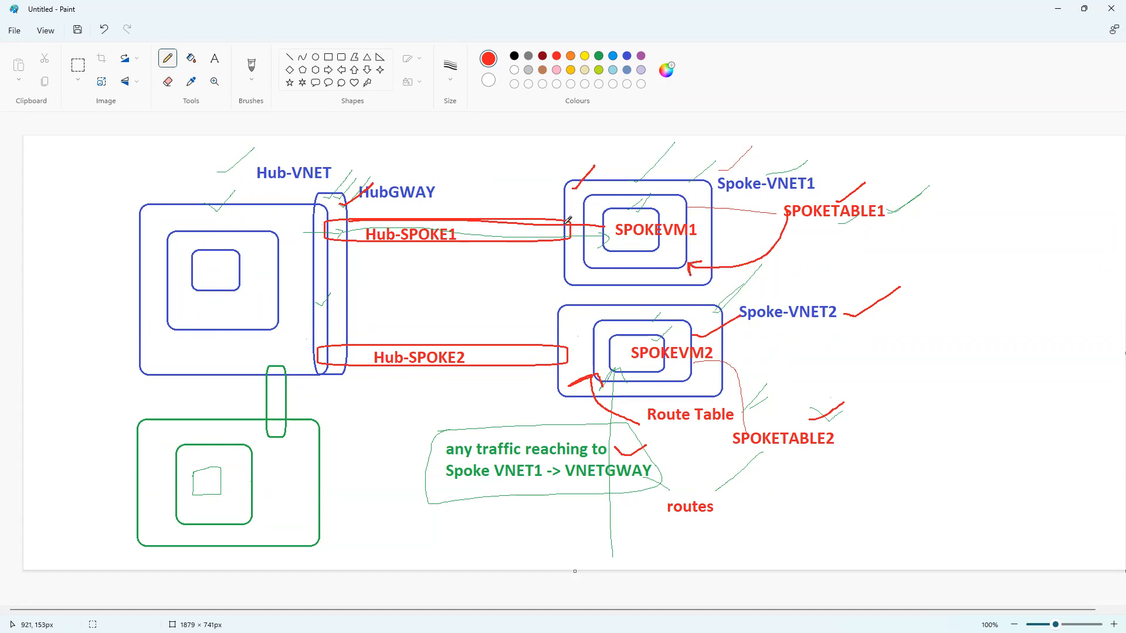
# Trace red lines along the upper and lower edges of the Hub-SPOKE1 and Hub-SPOKE2 peering links.
pyautogui.moveTo(569, 220); pyautogui.dragTo(337, 217)
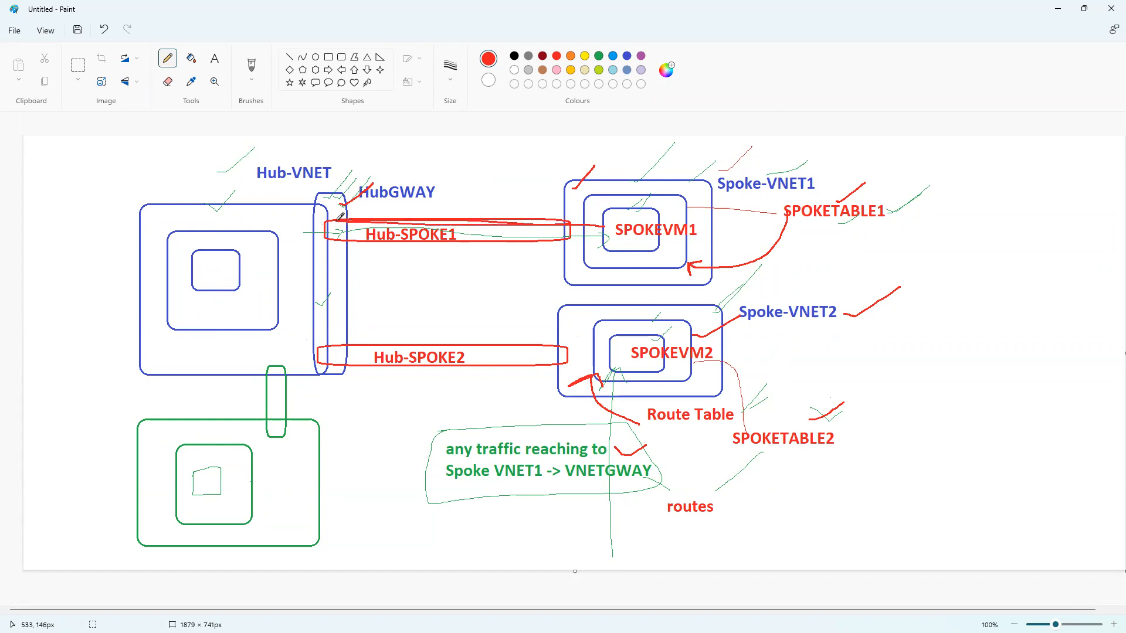
pyautogui.moveTo(572, 241); pyautogui.dragTo(315, 247)
pyautogui.moveTo(564, 345); pyautogui.dragTo(324, 344)
pyautogui.moveTo(575, 364); pyautogui.dragTo(324, 366)
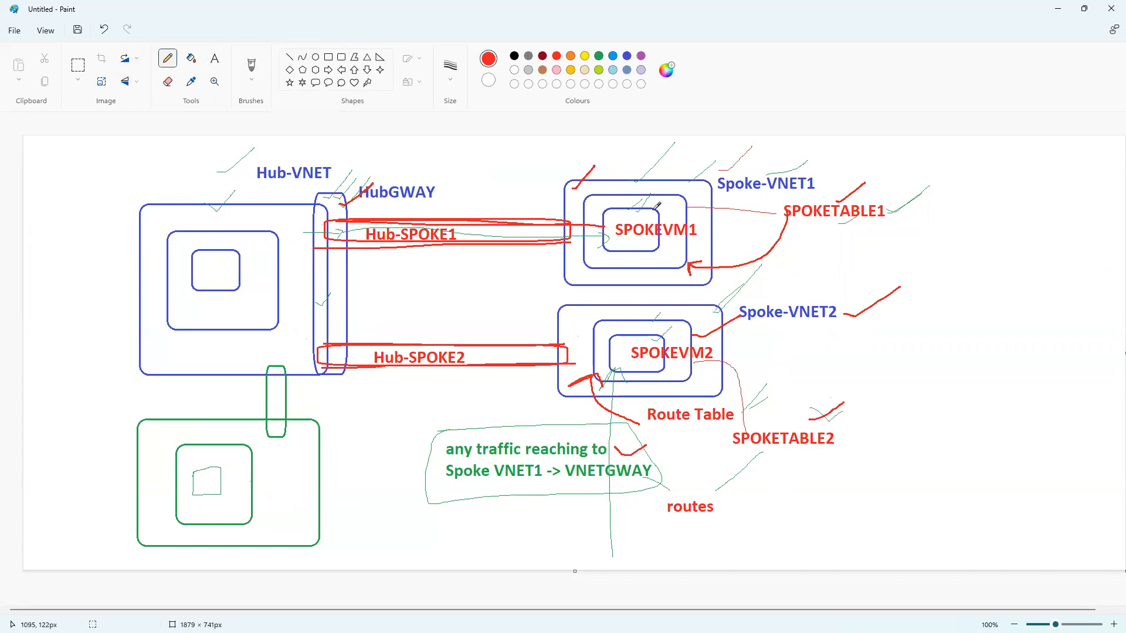
# Sketch an outside user with a red arrow to SPOKEVM1, mark the VM box with short strokes, and return to the portal.
pyautogui.moveTo(1040, 176)
pyautogui.mouseDown()
pyautogui.moveTo(1064, 180)
pyautogui.moveTo(1045, 194)
pyautogui.moveTo(1049, 212)
pyautogui.moveTo(1048, 195)
pyautogui.moveTo(980, 171)
pyautogui.moveTo(682, 161)
pyautogui.moveTo(659, 196)
pyautogui.moveTo(694, 191)
pyautogui.mouseUp()
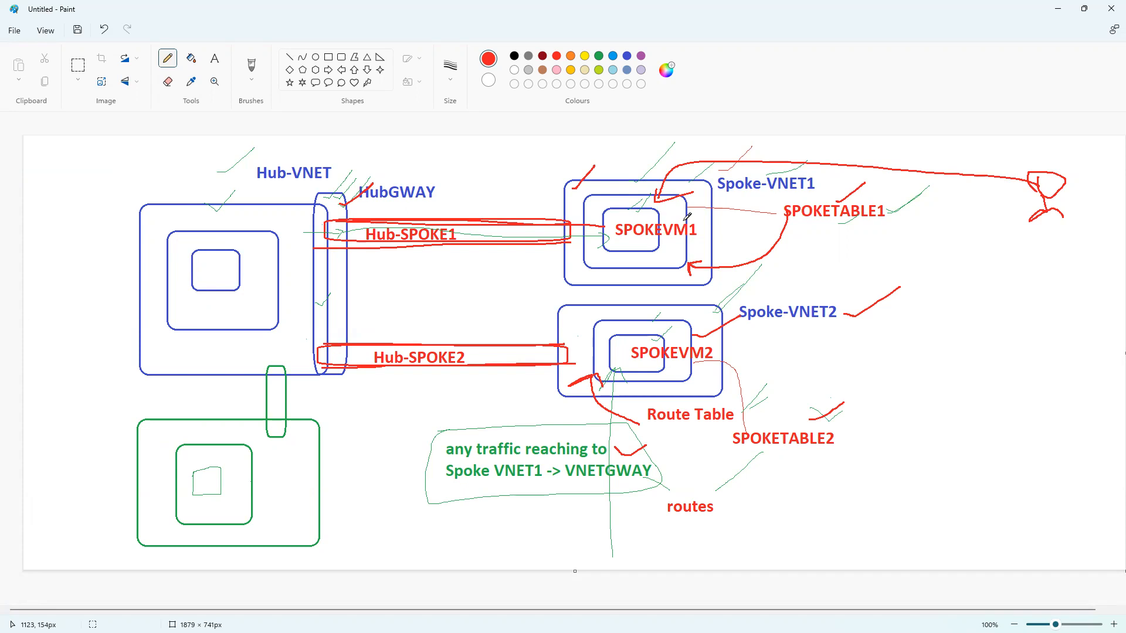
pyautogui.moveTo(691, 220); pyautogui.dragTo(729, 201)
pyautogui.moveTo(678, 242); pyautogui.dragTo(724, 225)
pyautogui.hotkey('alt', 'Tab')
# Add an inbound security rule on SPOKEVM1 allowing destination port 3389, keeping source Any, protocol Any and priority 100.
pyautogui.click(56, 90)
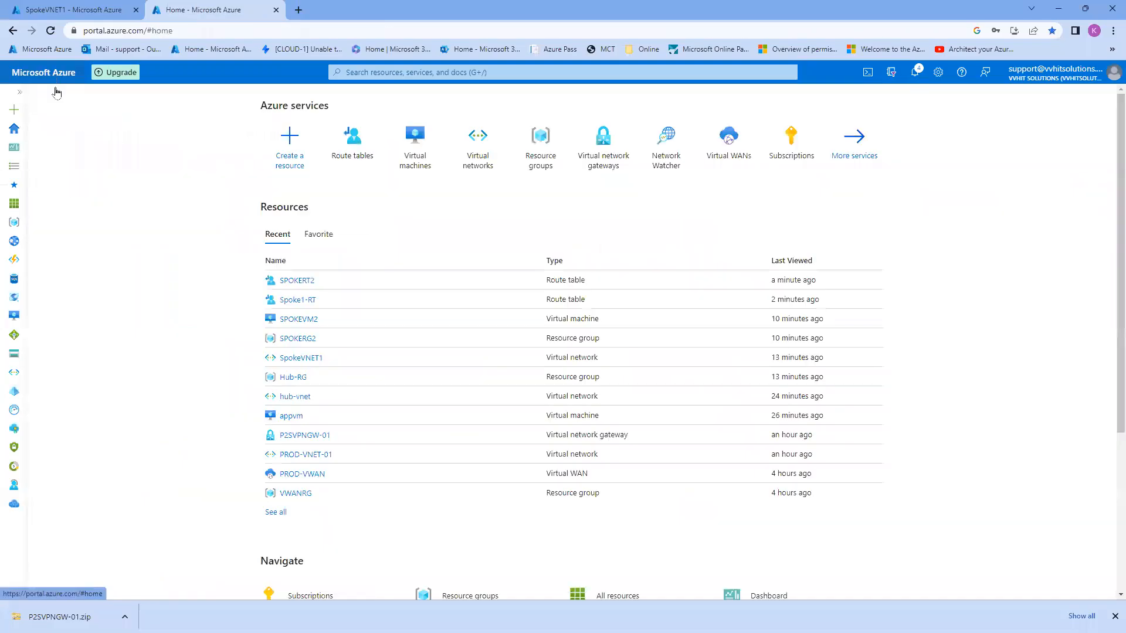
pyautogui.click(415, 156)
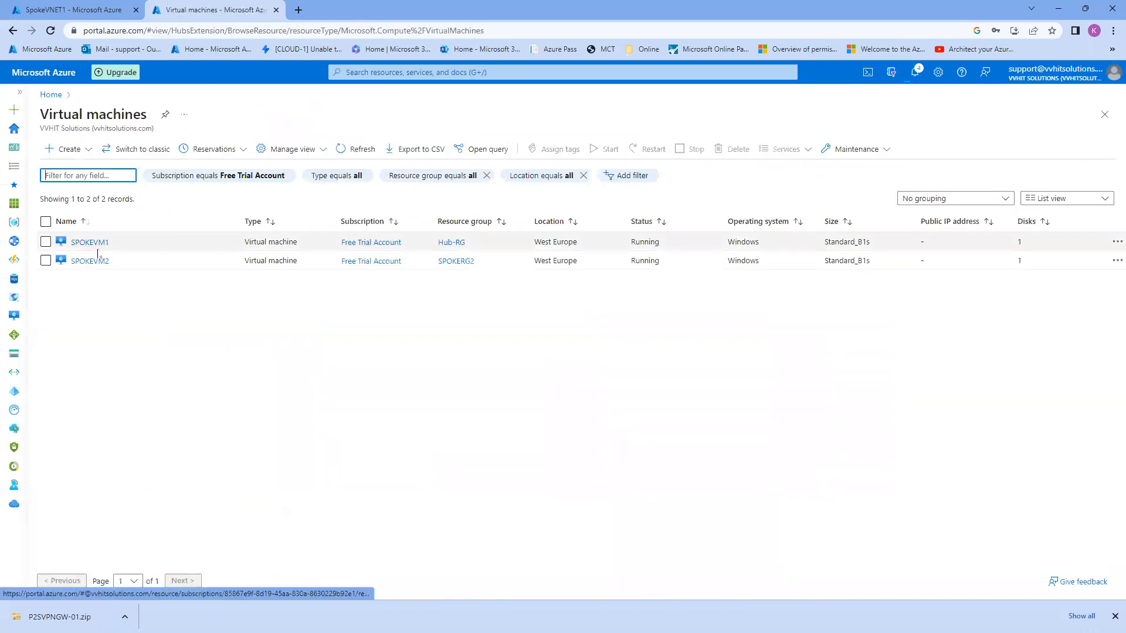
pyautogui.click(91, 242)
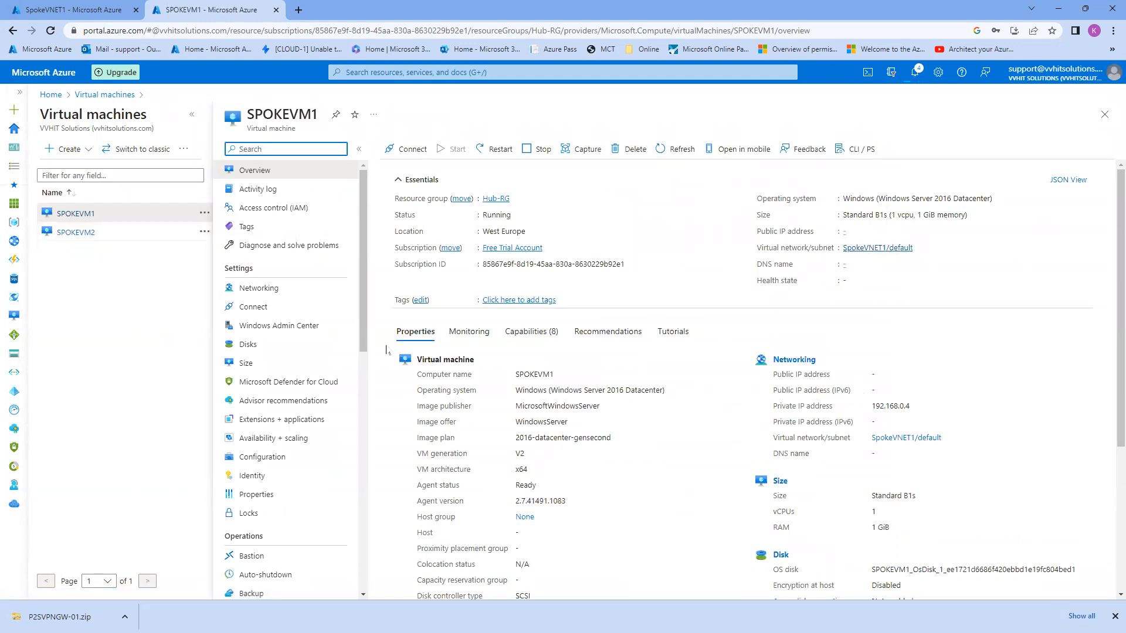
pyautogui.click(252, 288)
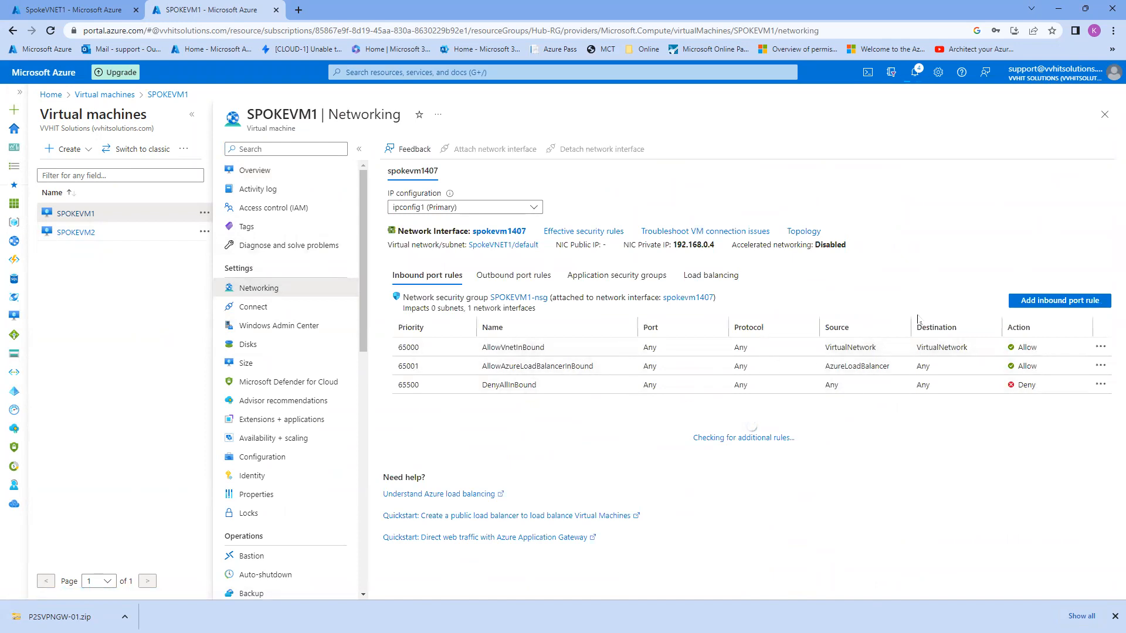
pyautogui.click(1031, 301)
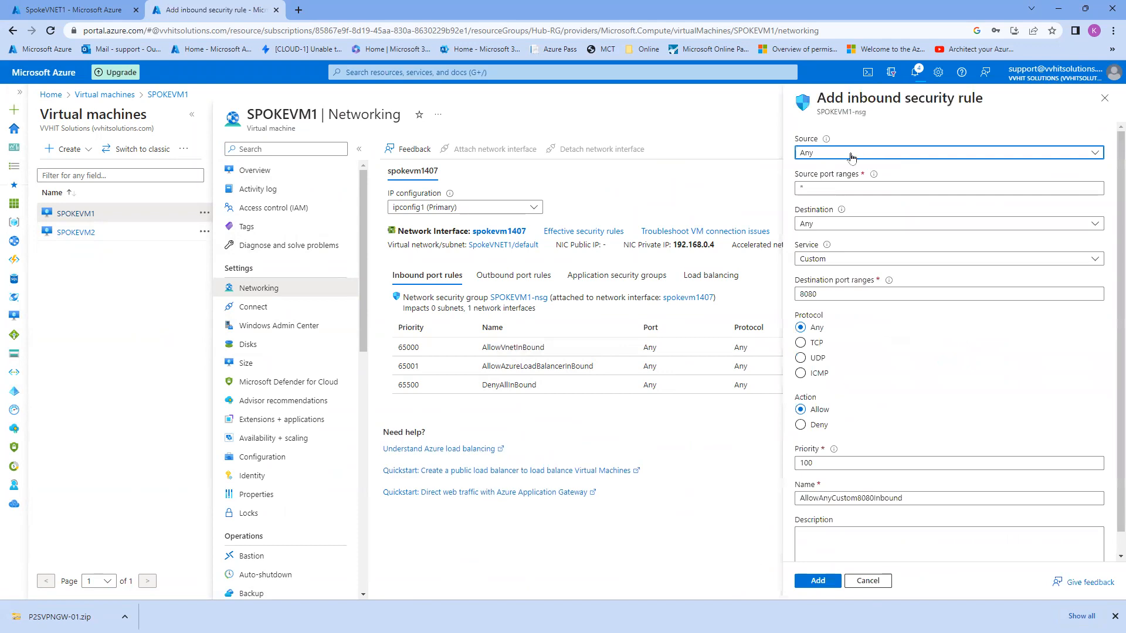
pyautogui.click(832, 292)
pyautogui.doubleClick(831, 292)
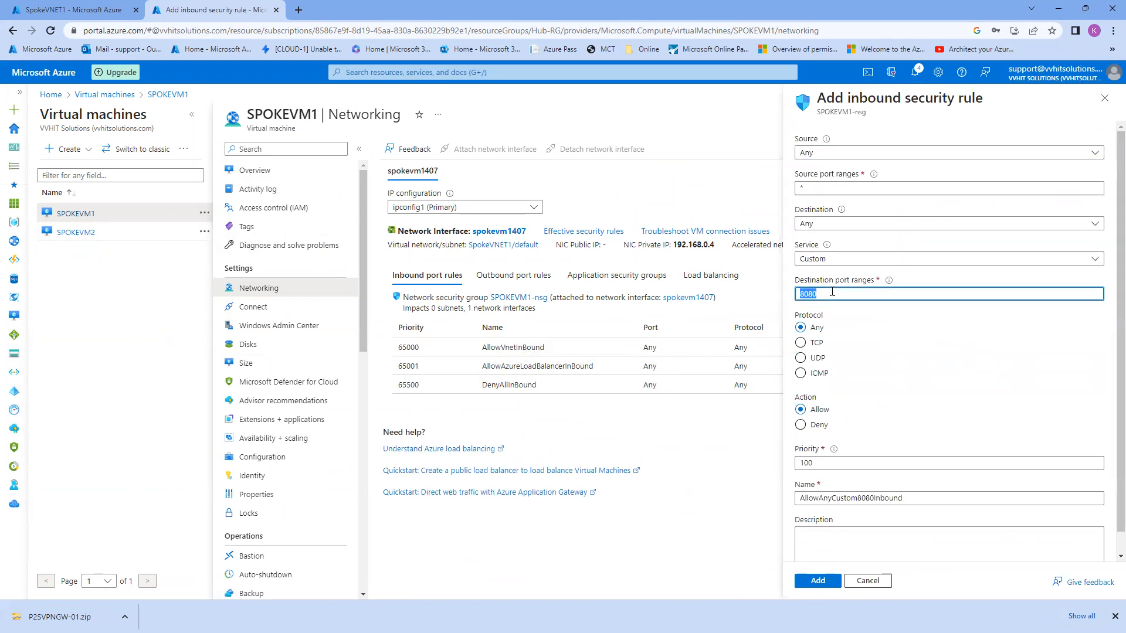
pyautogui.write('3389')
pyautogui.scroll(-2, 902, 456)
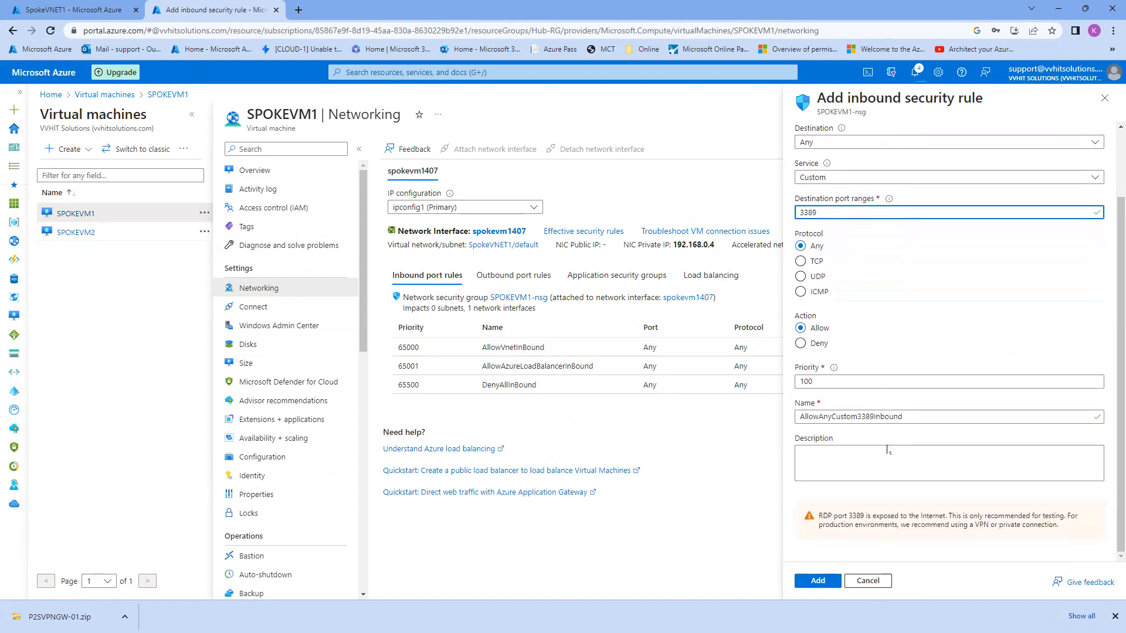
pyautogui.click(821, 583)
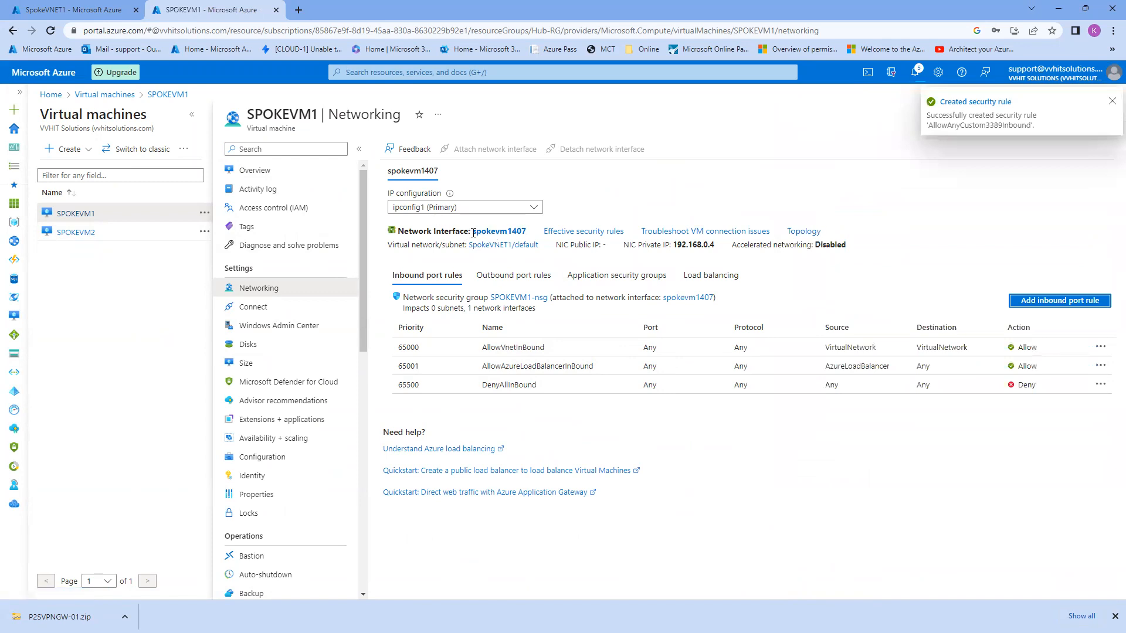
# Try to associate a new default-publicIpAddress with ipconfig1 on SPOKEVM1's network interface and save the configuration.
pyautogui.click(475, 233)
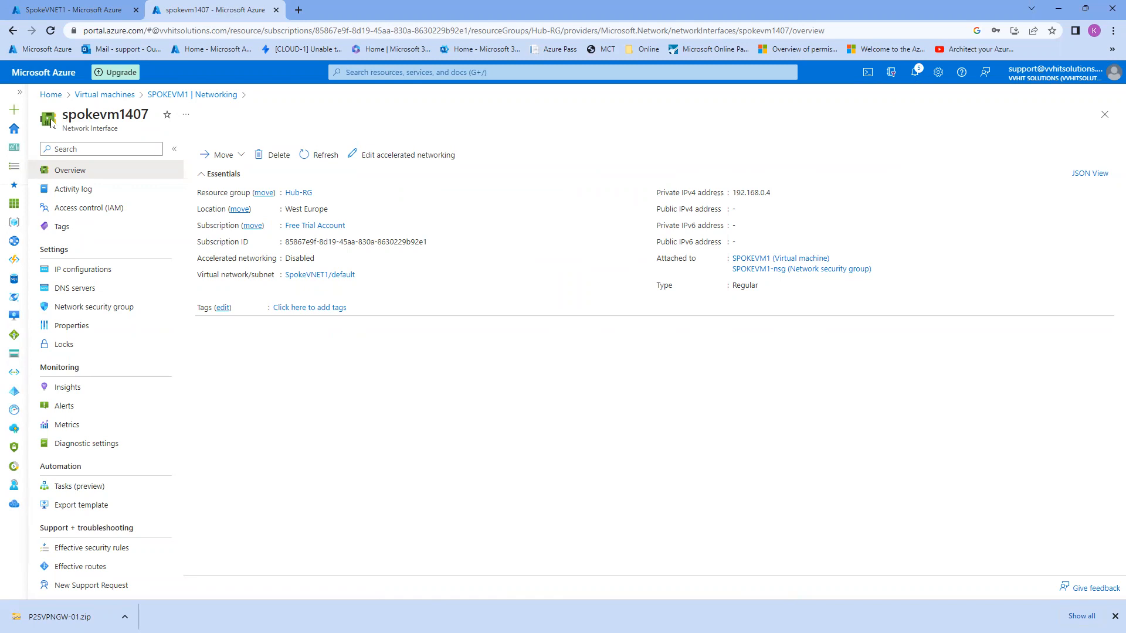
pyautogui.click(89, 270)
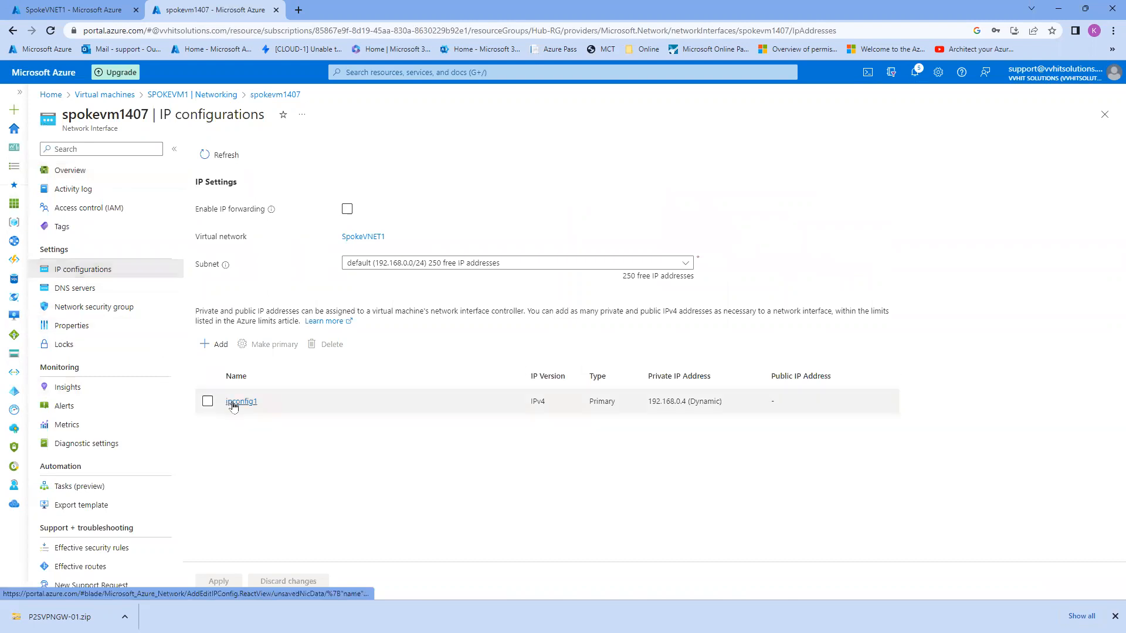
pyautogui.click(233, 403)
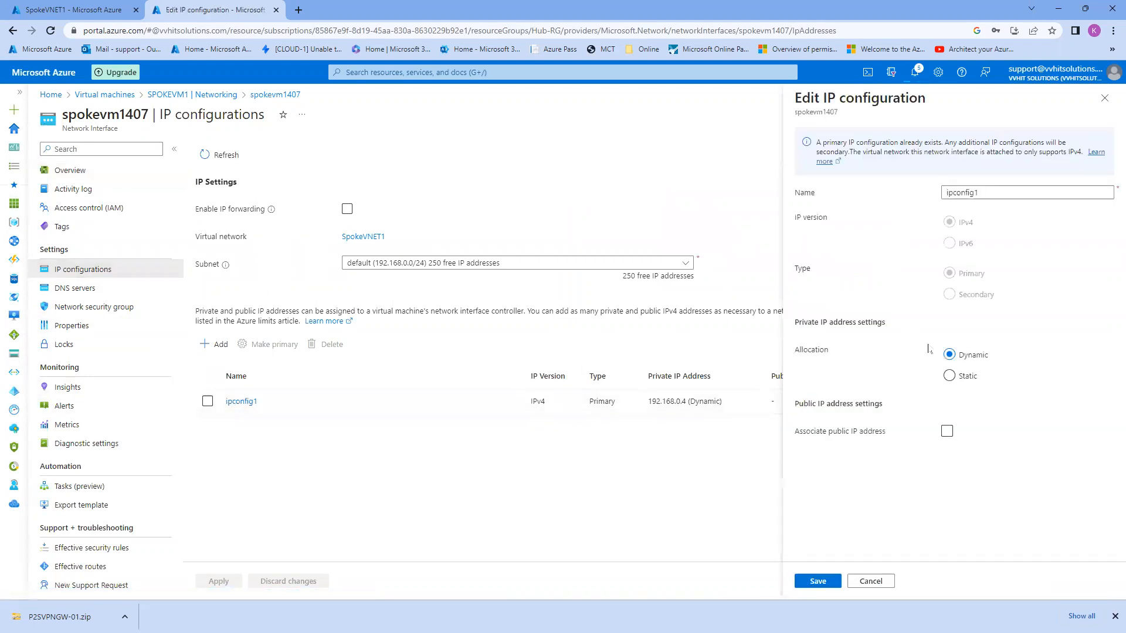
pyautogui.click(947, 432)
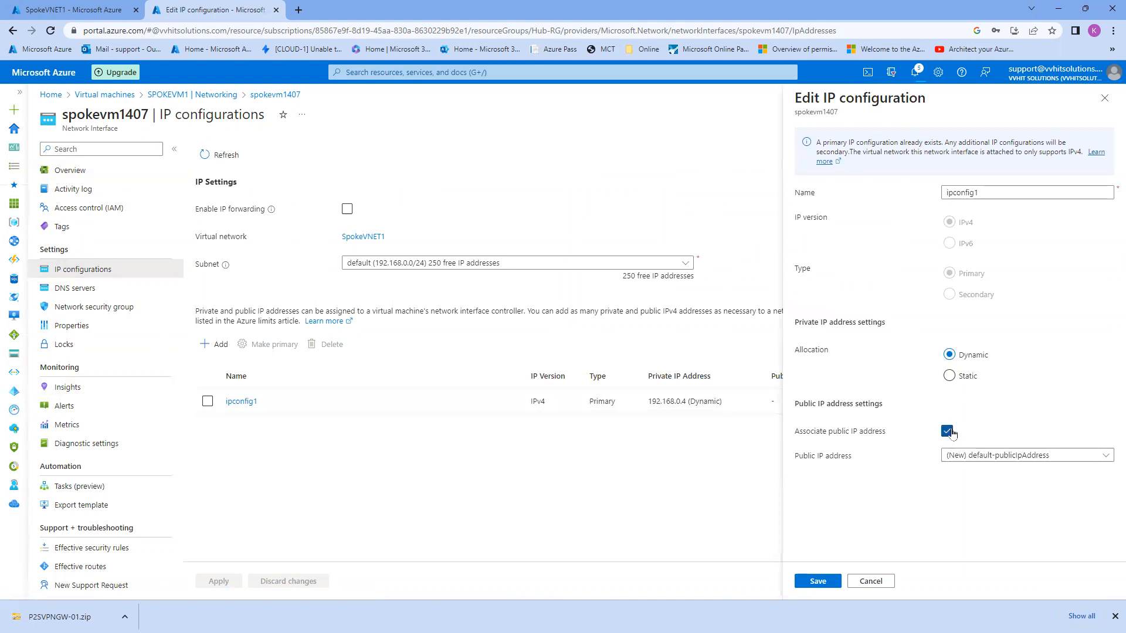
pyautogui.click(1021, 456)
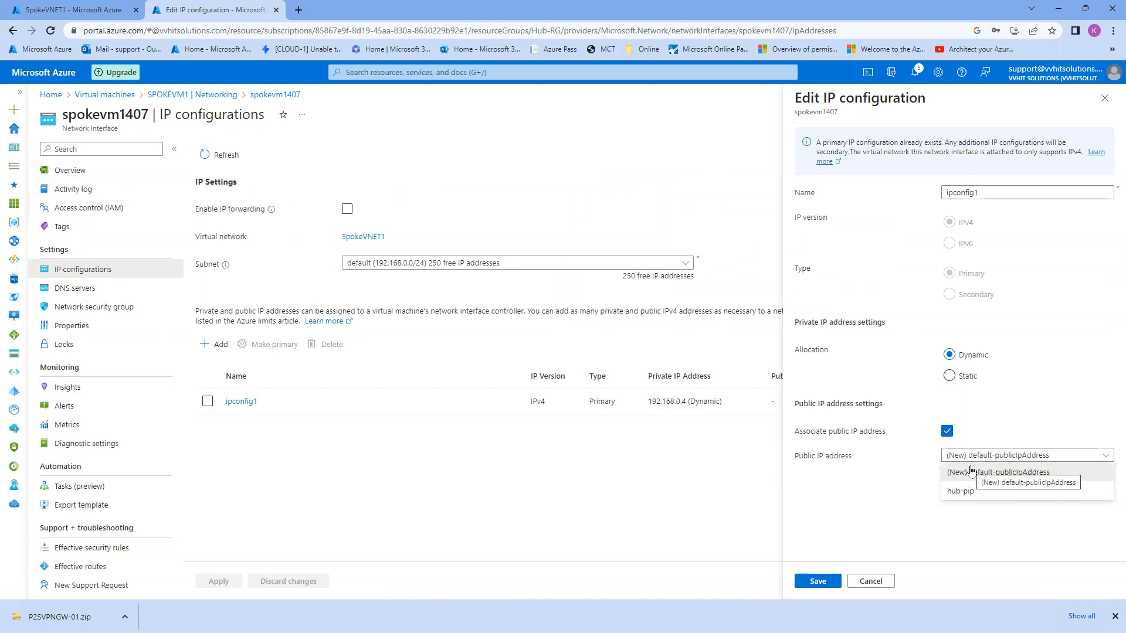
pyautogui.click(880, 494)
pyautogui.click(817, 582)
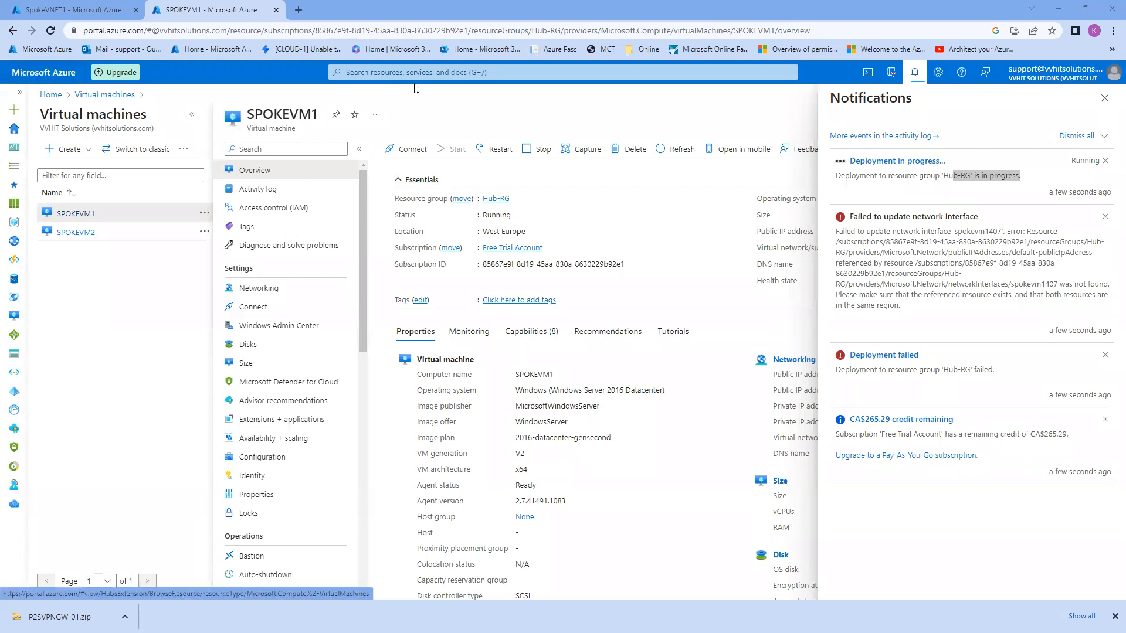
# Start creating a public IP address named SPOKEVM1-PIP, keeping resource group Hub-RG and region West Europe.
pyautogui.click(429, 72)
pyautogui.write('publi')
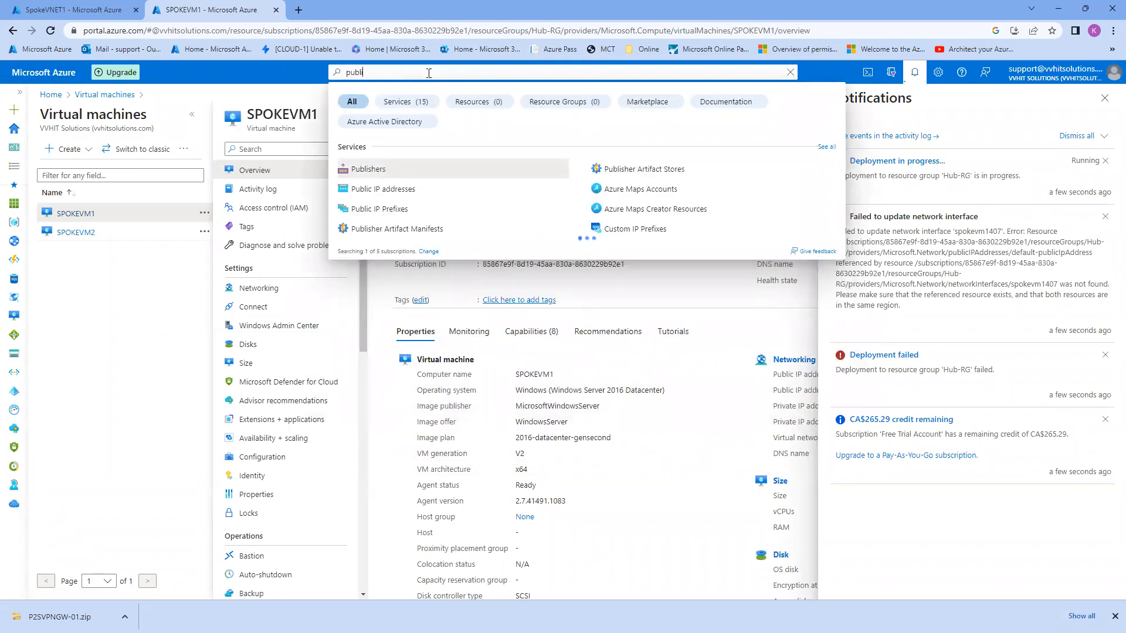
pyautogui.click(381, 190)
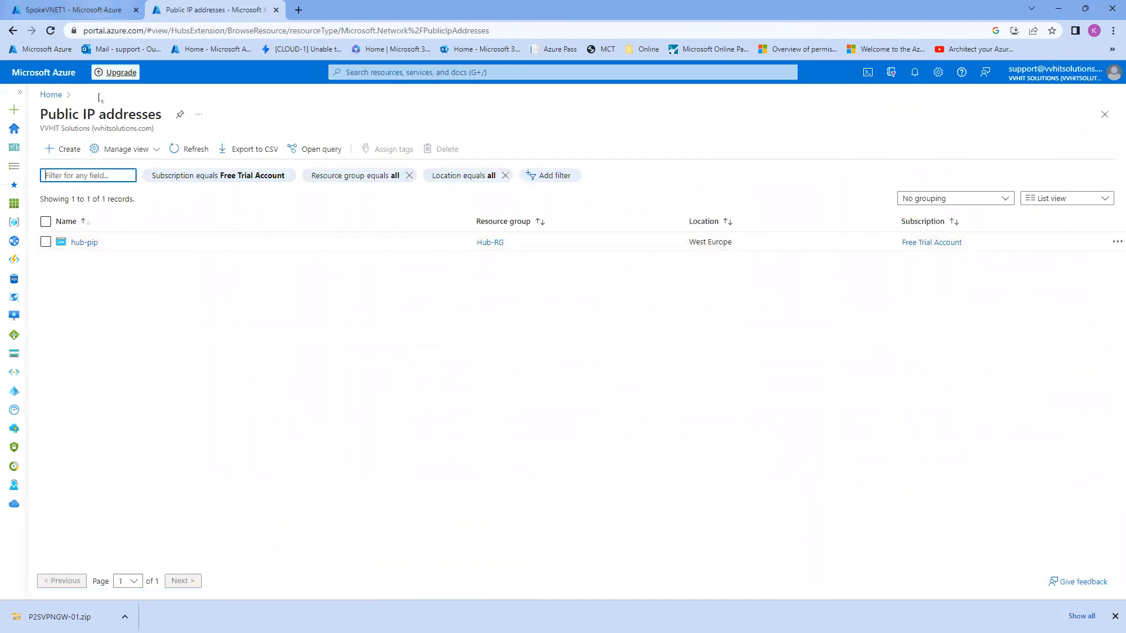
pyautogui.click(67, 150)
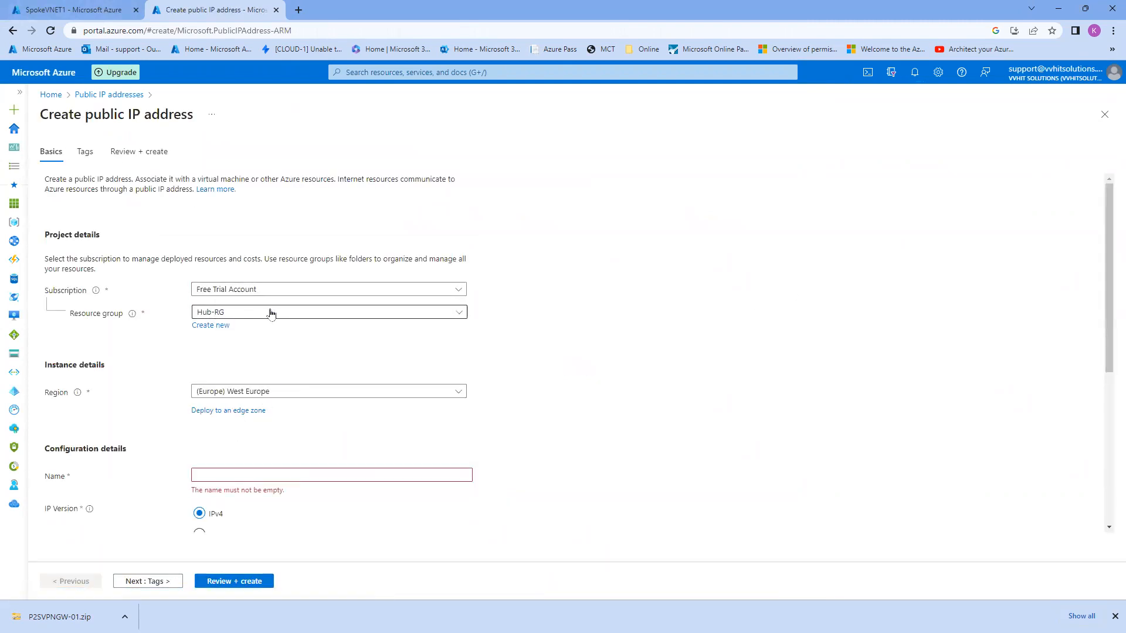
pyautogui.scroll(-3, 248, 321)
pyautogui.click(221, 304)
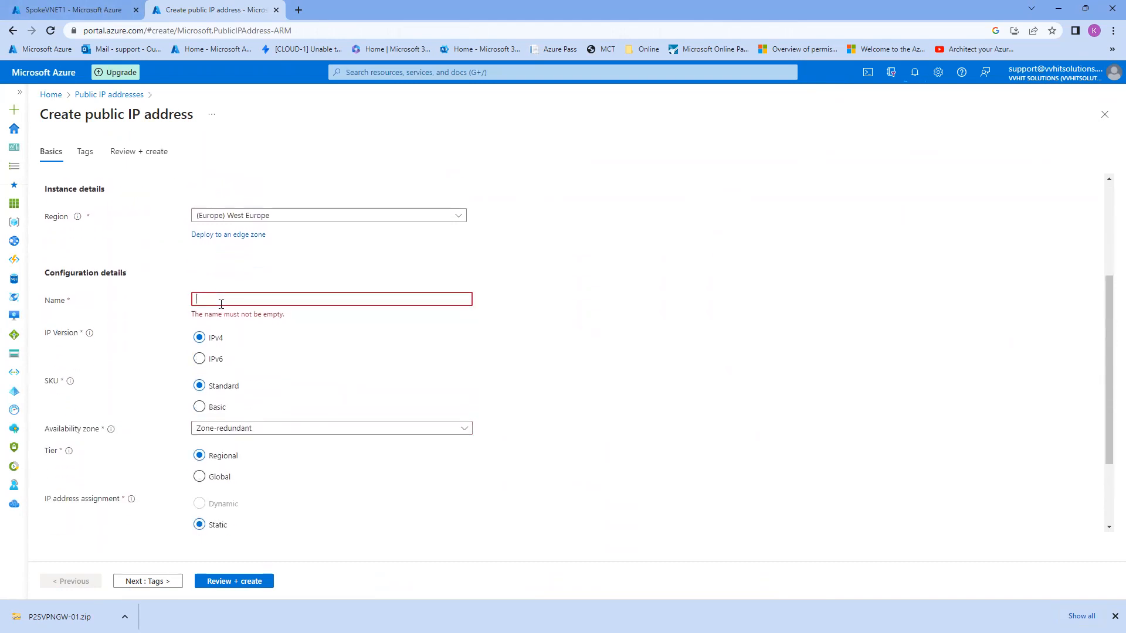
pyautogui.write('SPOKEVM1-PIP')
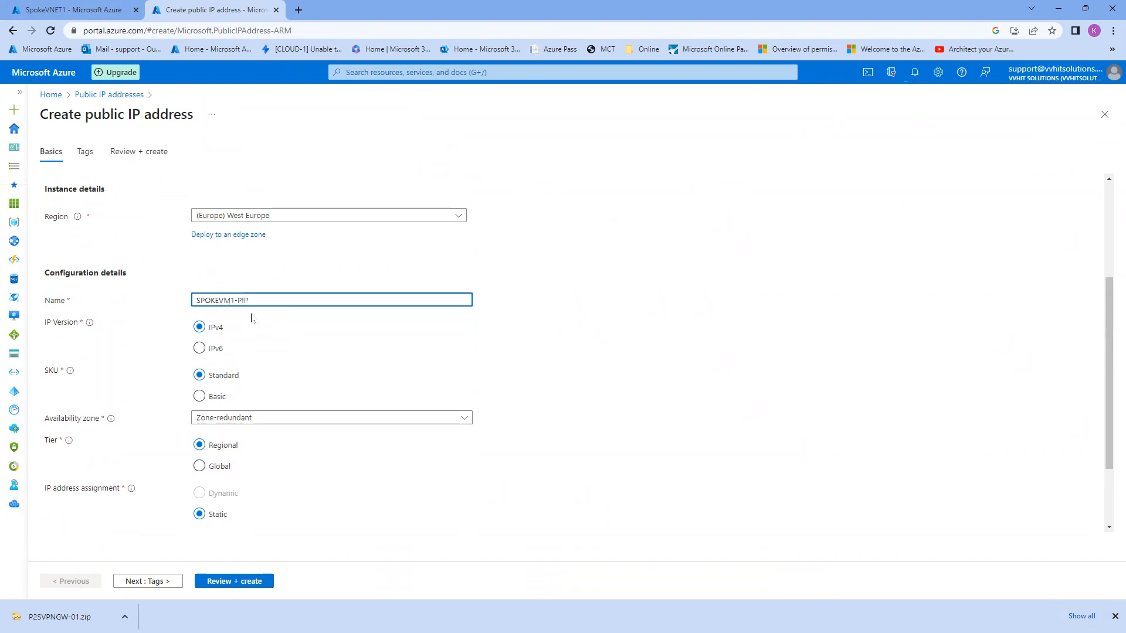
# Set the public IP's availability zone to No Zone, check SPOKEVM1's overview in the other browser tab, and create the address.
pyautogui.click(212, 418)
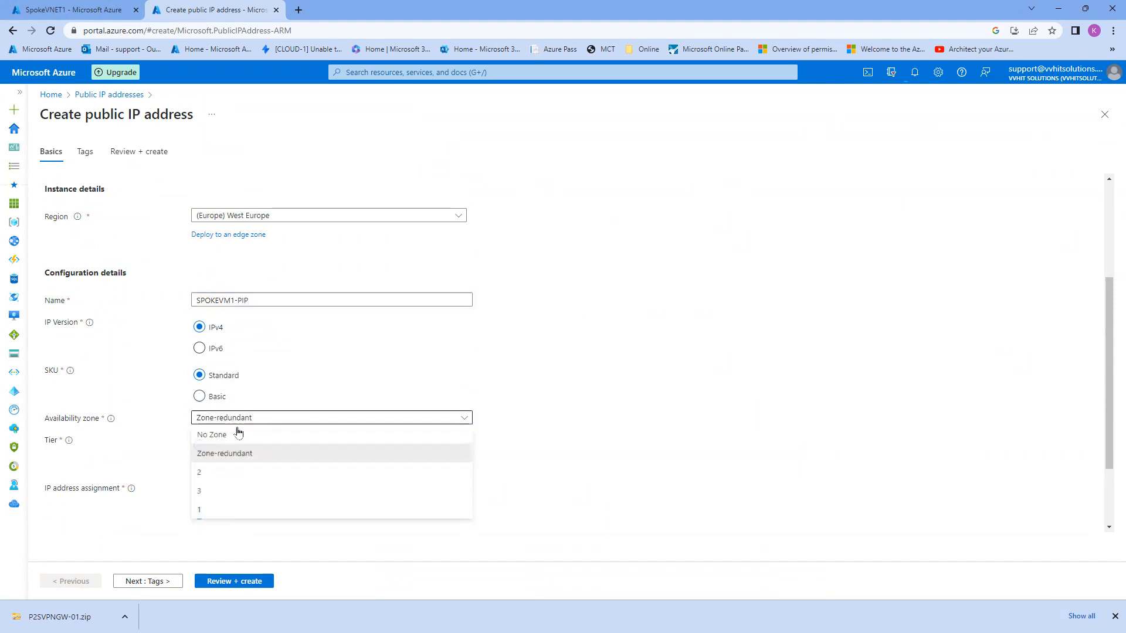
pyautogui.click(239, 432)
pyautogui.click(70, 9)
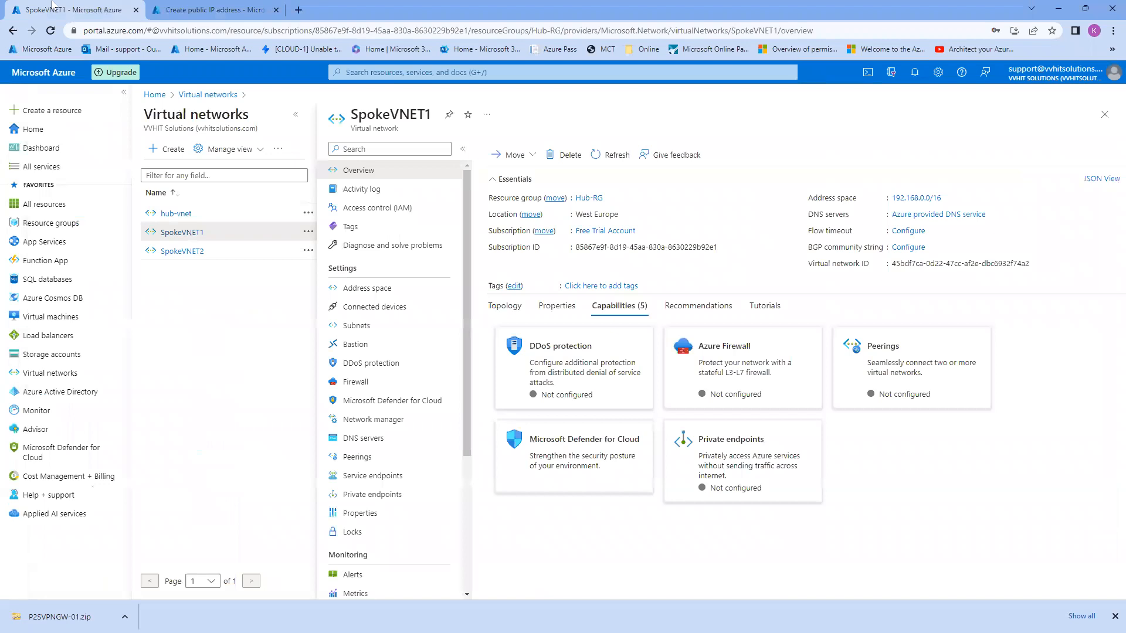
pyautogui.click(53, 317)
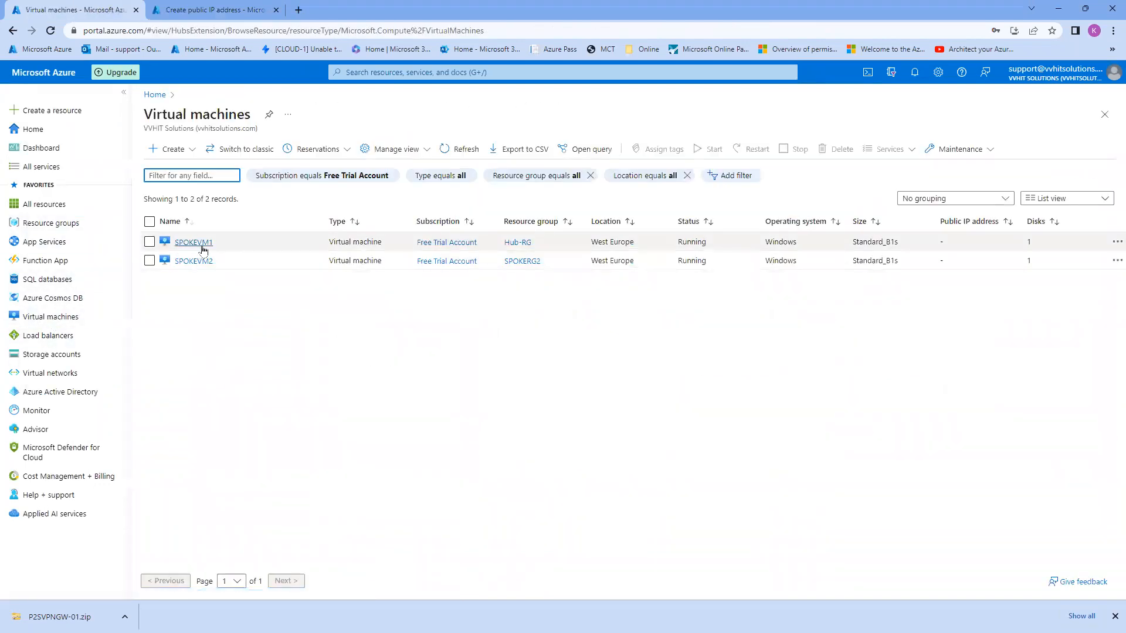
pyautogui.click(194, 242)
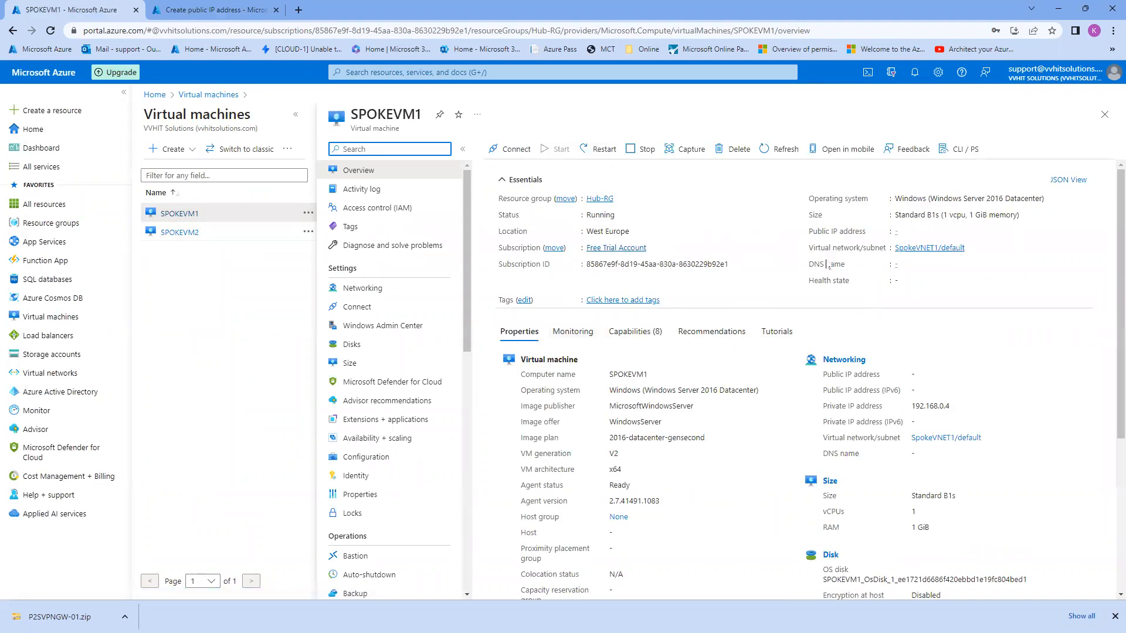
pyautogui.click(176, 14)
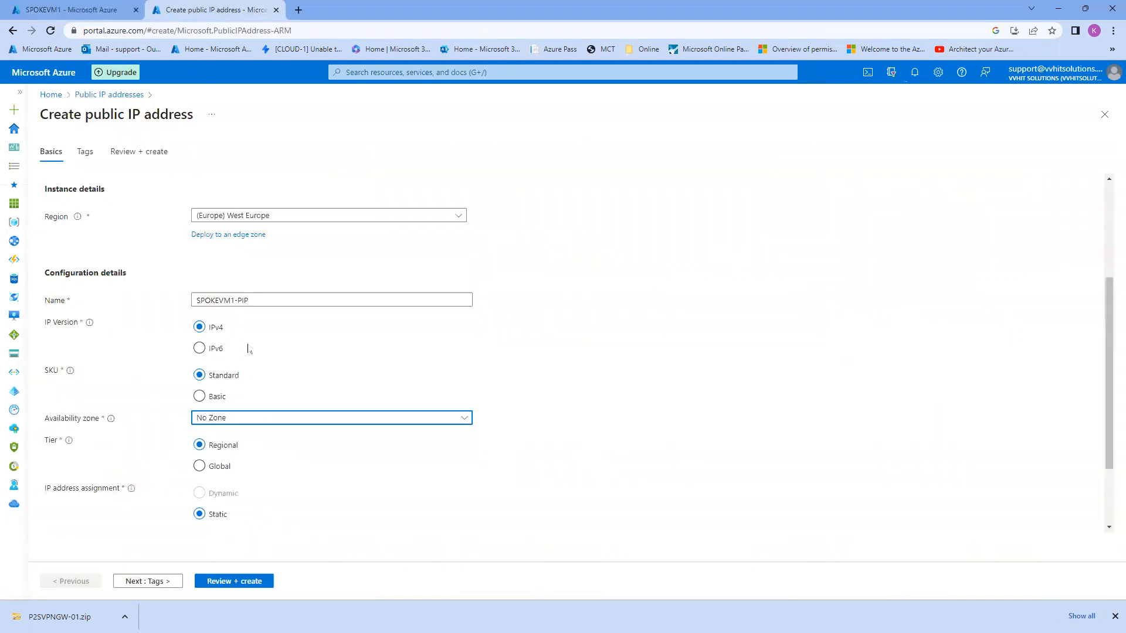
pyautogui.scroll(-2, 197, 472)
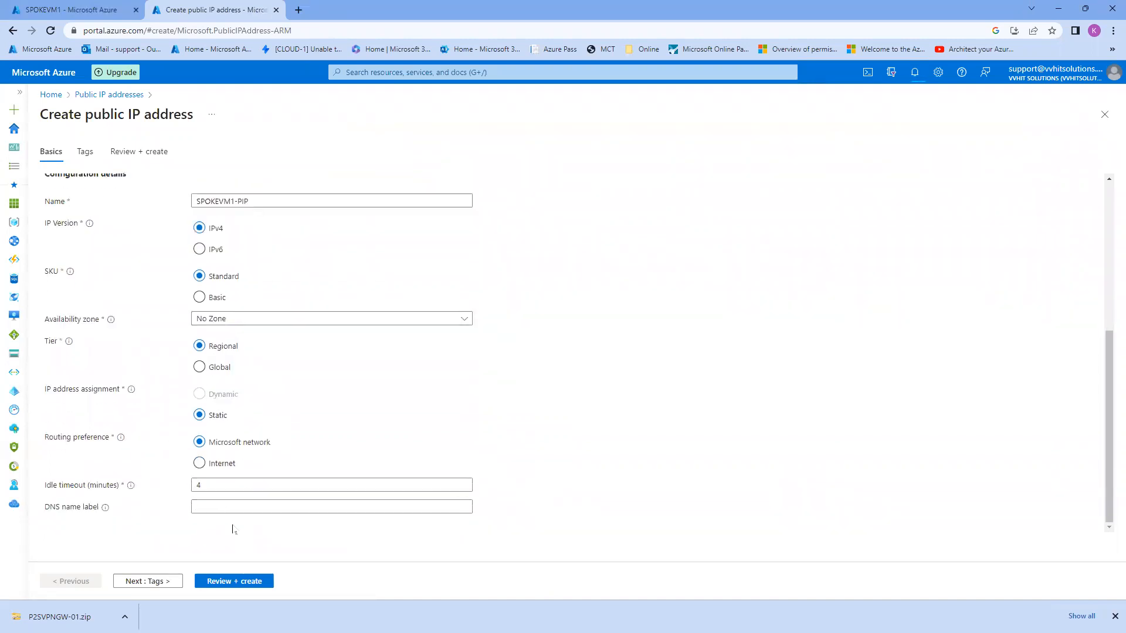
pyautogui.click(225, 581)
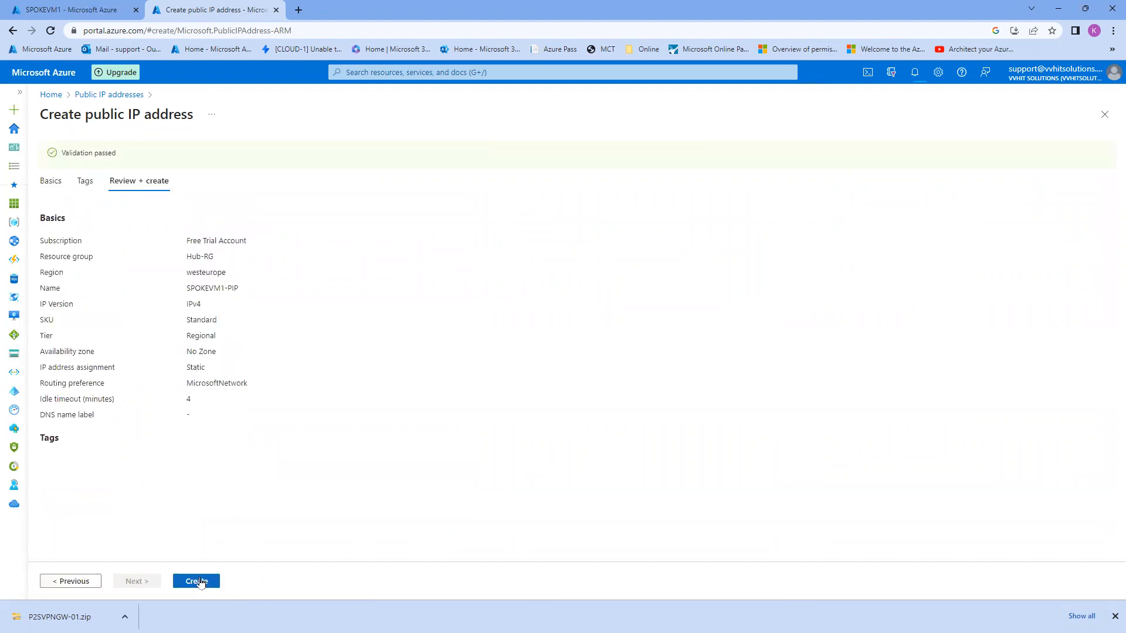
pyautogui.click(200, 582)
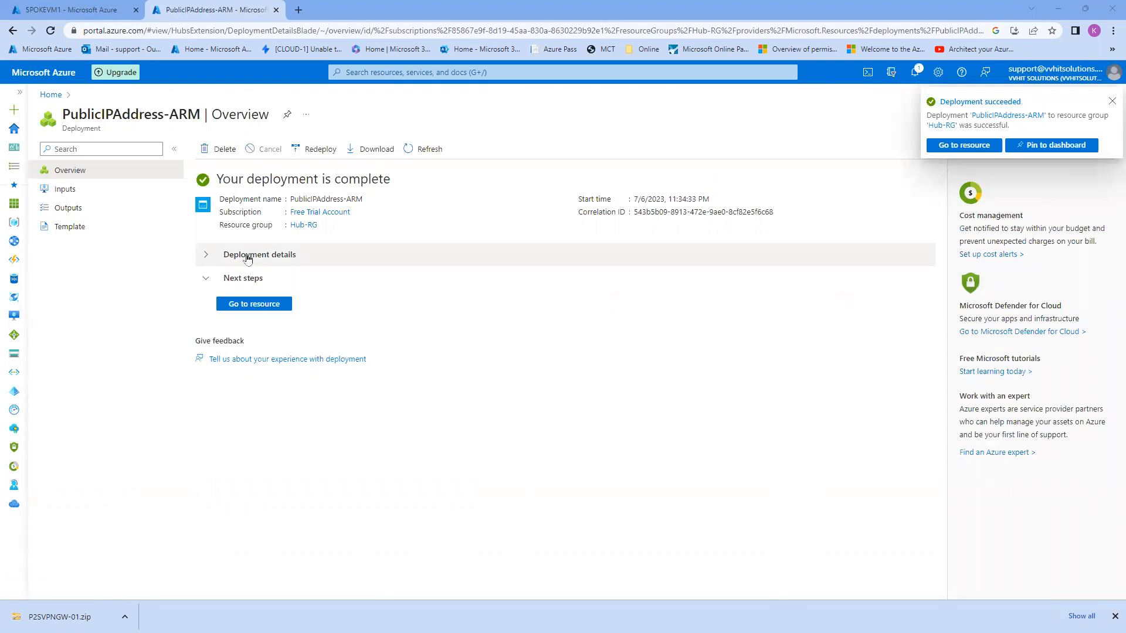
# Check the portal notifications in both browser tabs and reload the virtual machines list.
pyautogui.click(35, 12)
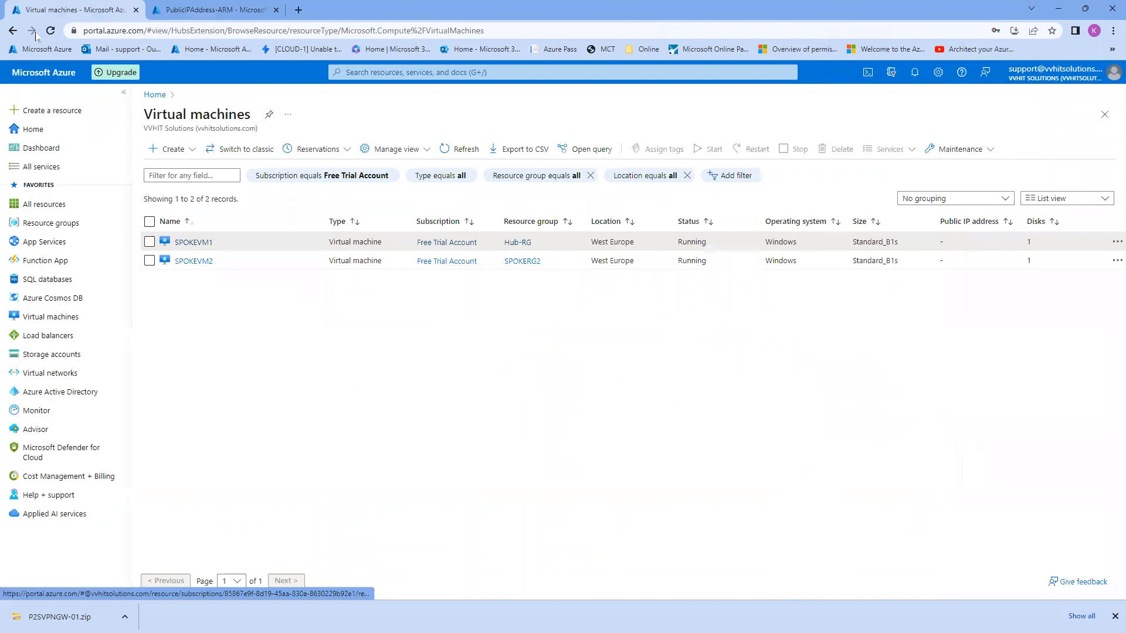
pyautogui.click(914, 75)
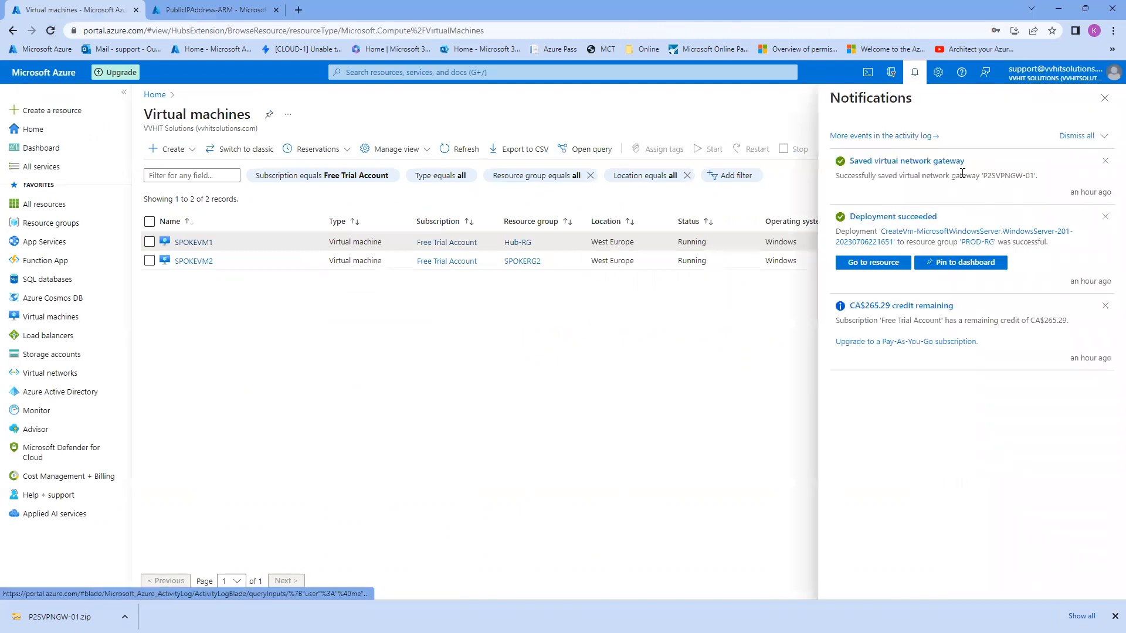
pyautogui.click(233, 11)
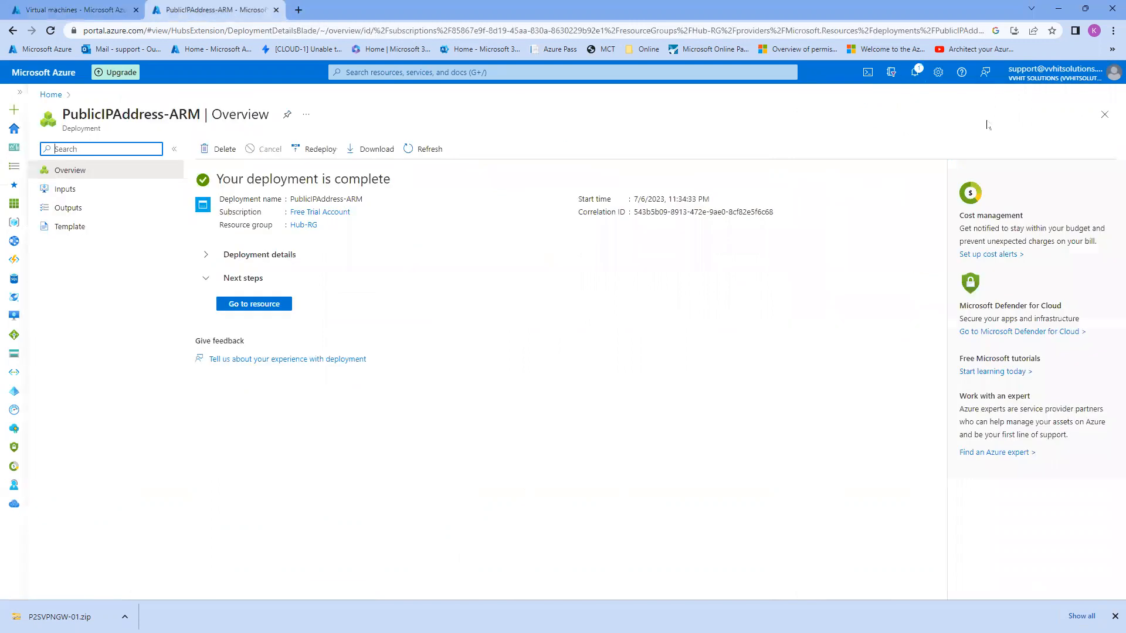
pyautogui.click(917, 76)
pyautogui.click(67, 12)
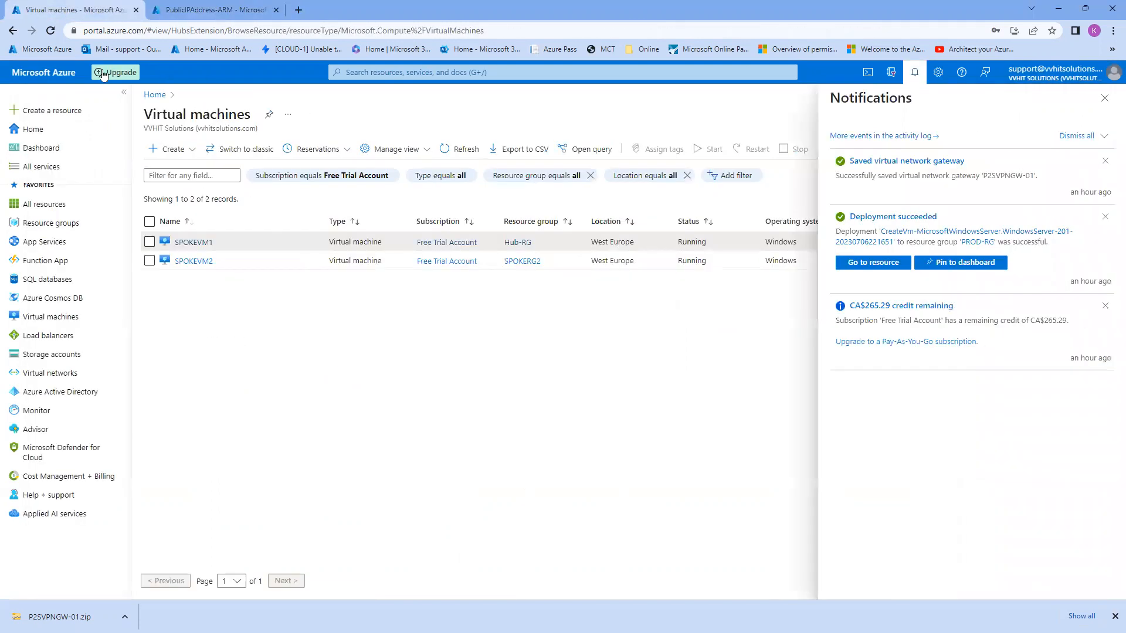
pyautogui.click(50, 30)
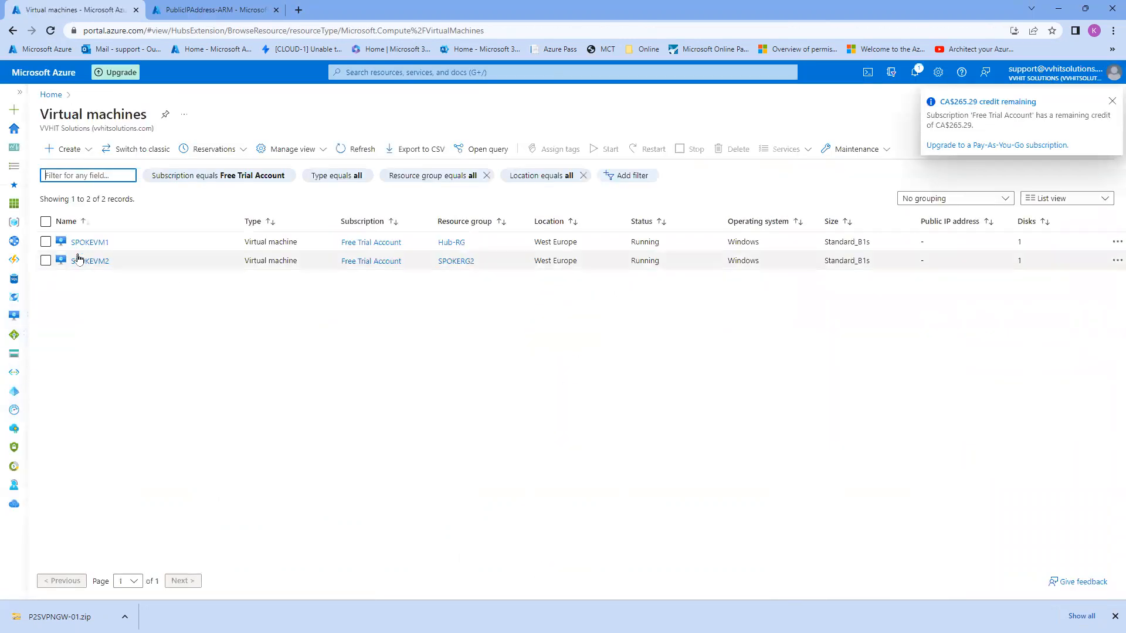
# Associate the public IP address SPOKEVM1-PIP with ipconfig1 on SPOKEVM1's network interface and save it.
pyautogui.click(79, 242)
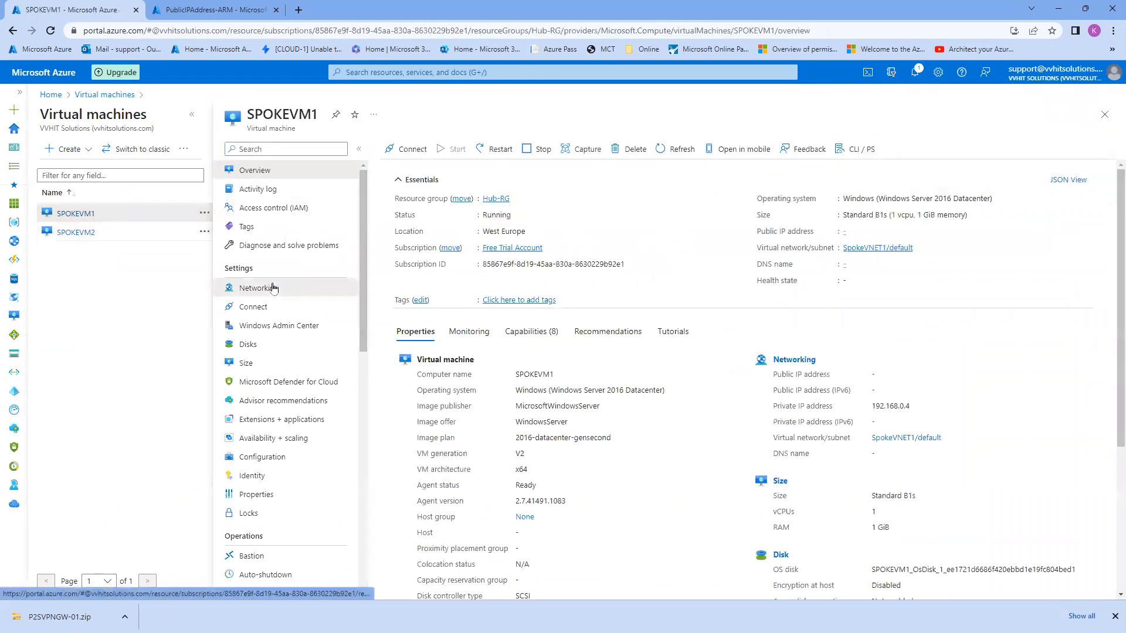
pyautogui.click(293, 287)
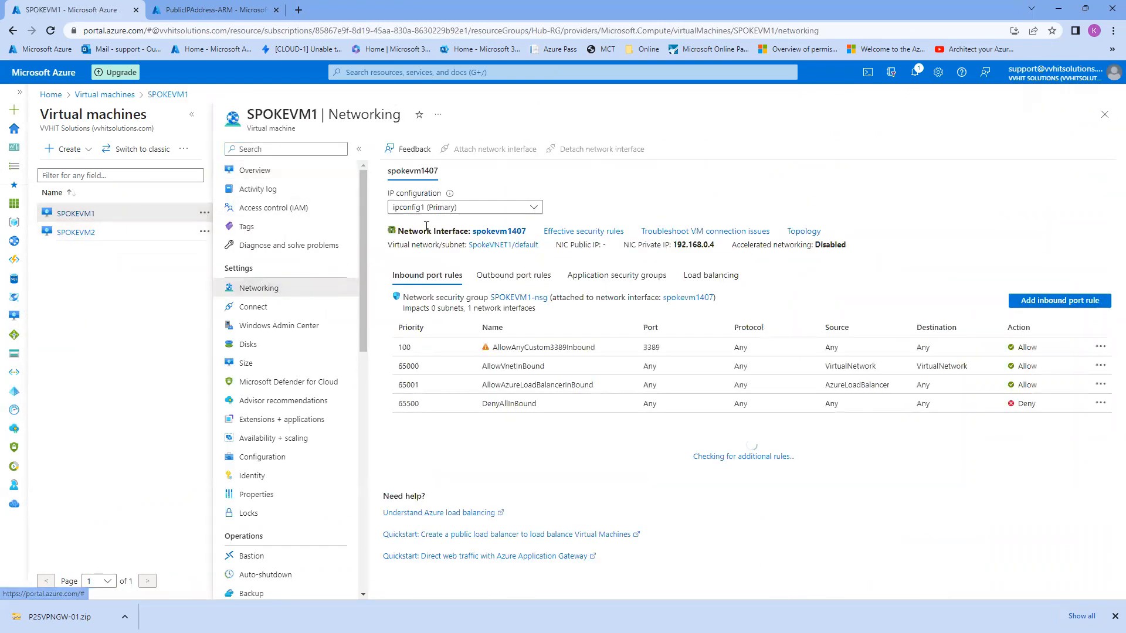
pyautogui.click(487, 232)
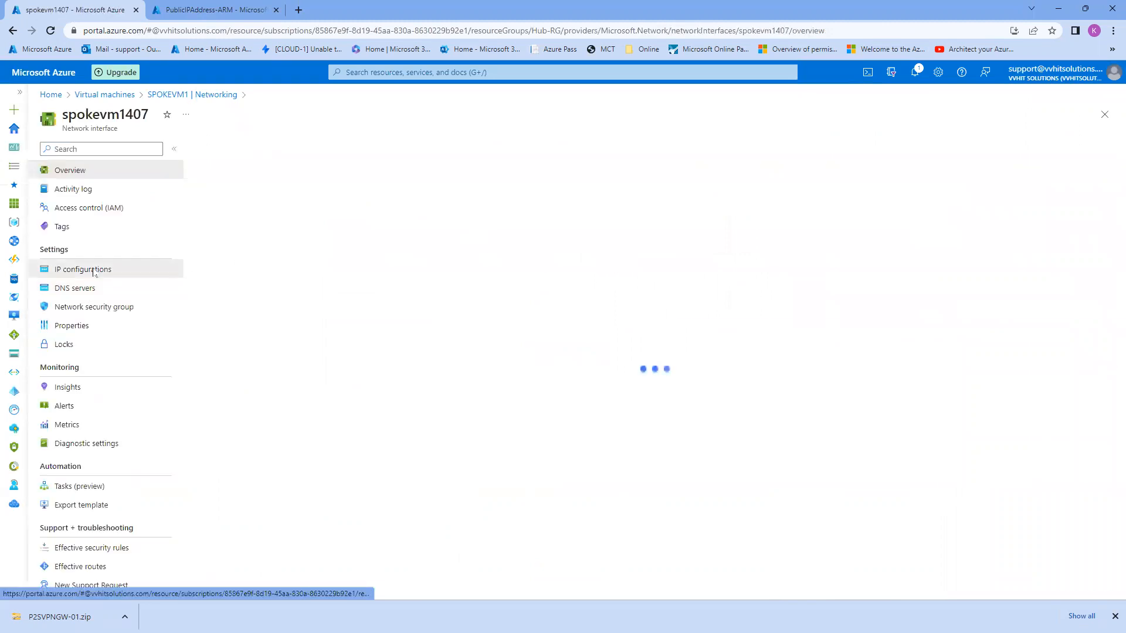
pyautogui.click(90, 269)
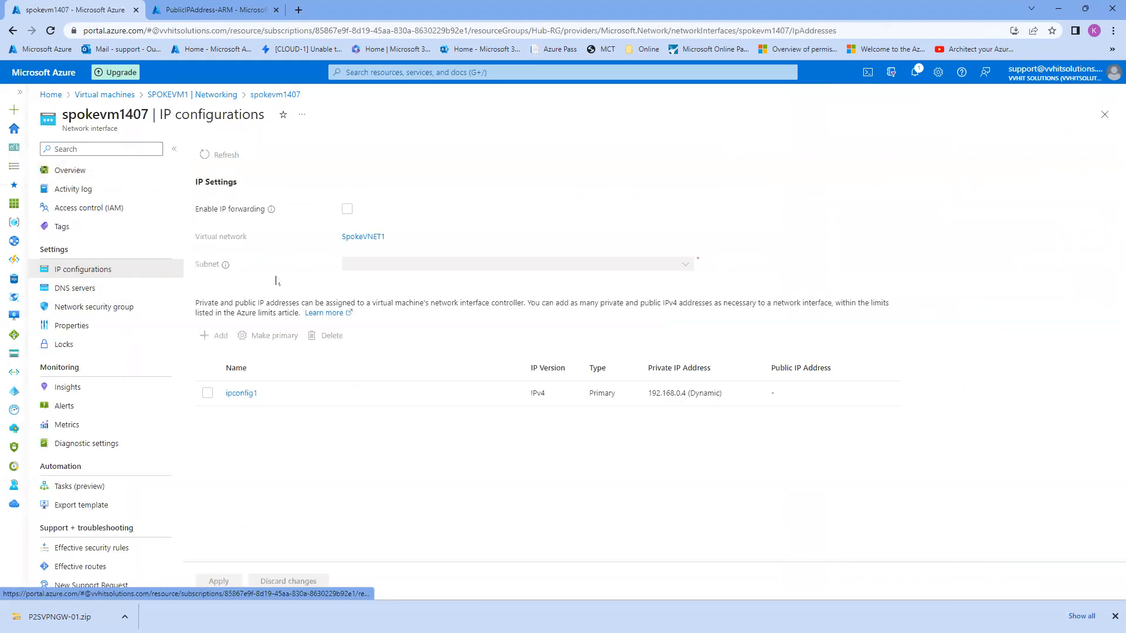
pyautogui.click(241, 401)
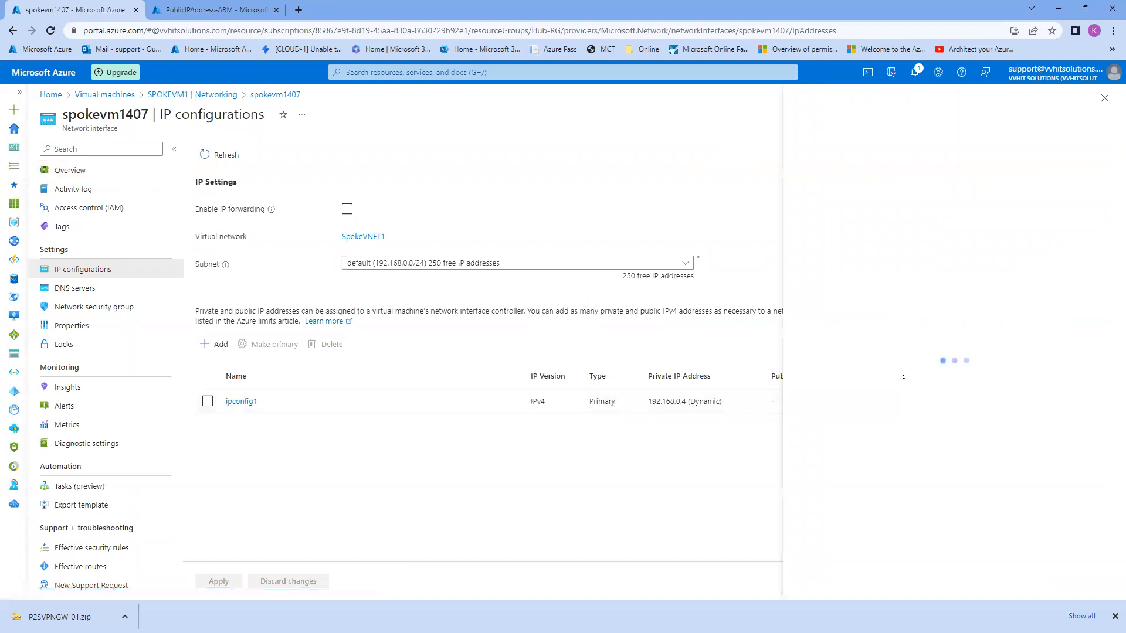
pyautogui.click(946, 432)
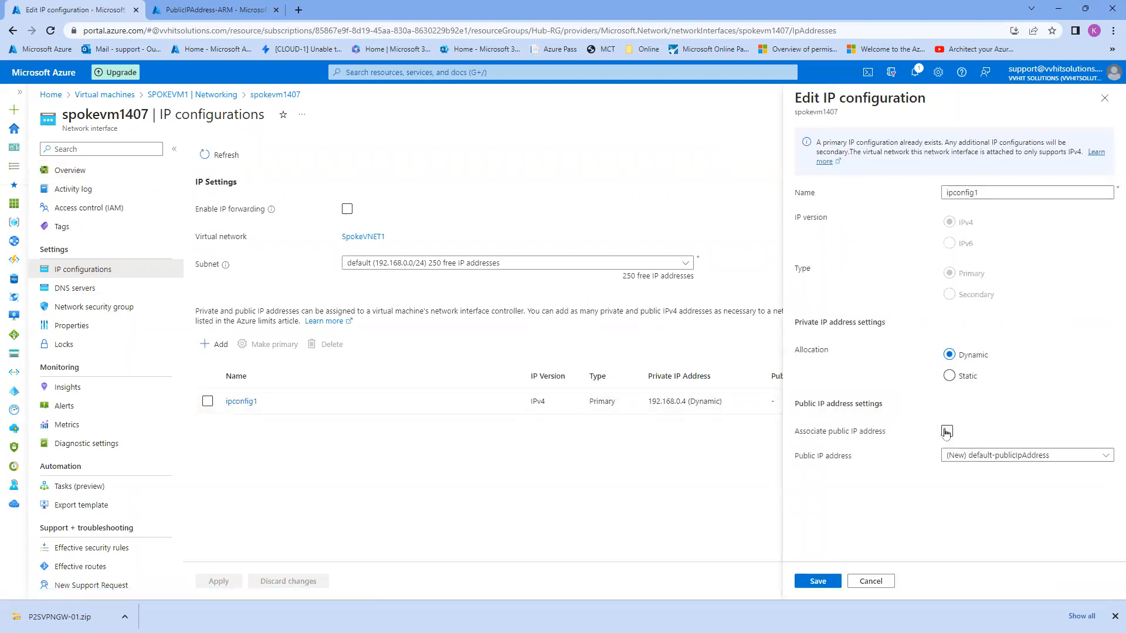
pyautogui.click(977, 455)
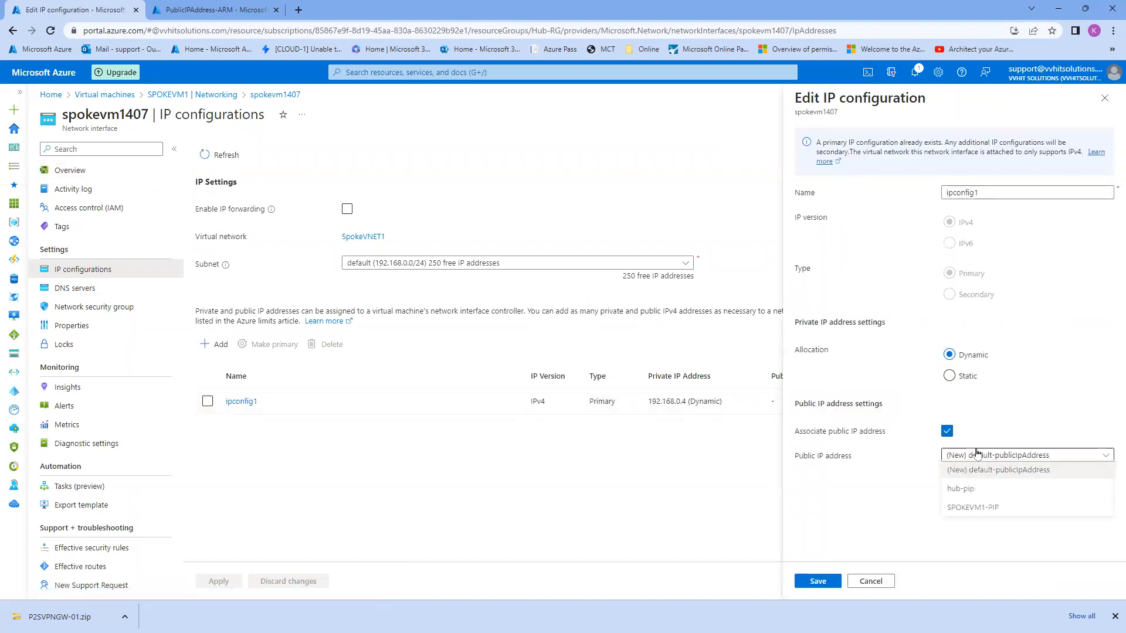
pyautogui.click(959, 510)
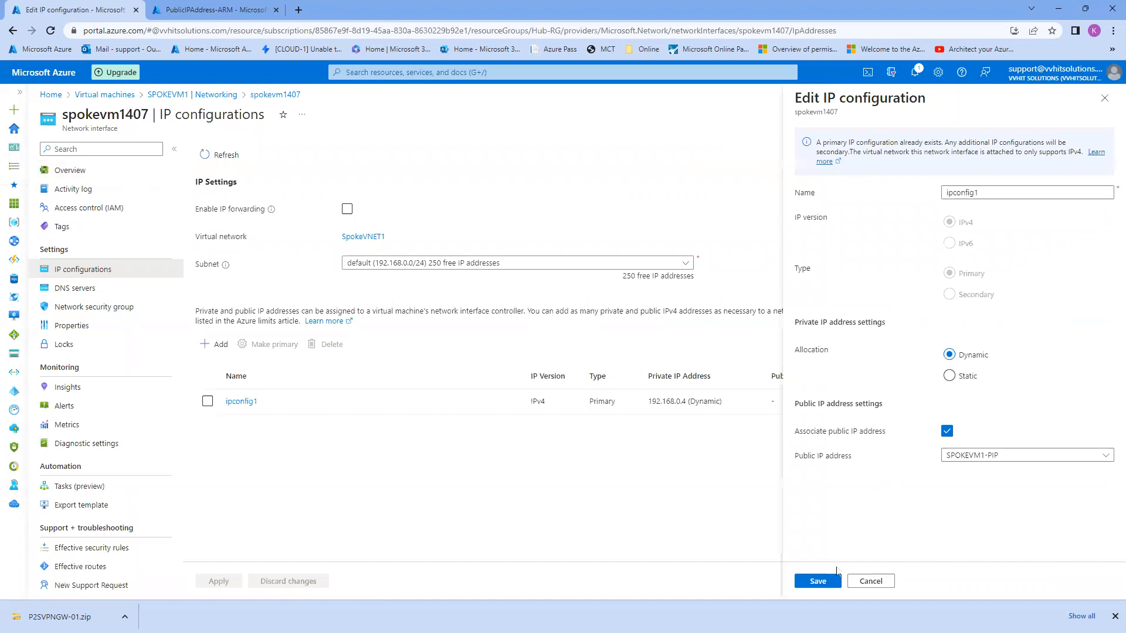
pyautogui.click(819, 582)
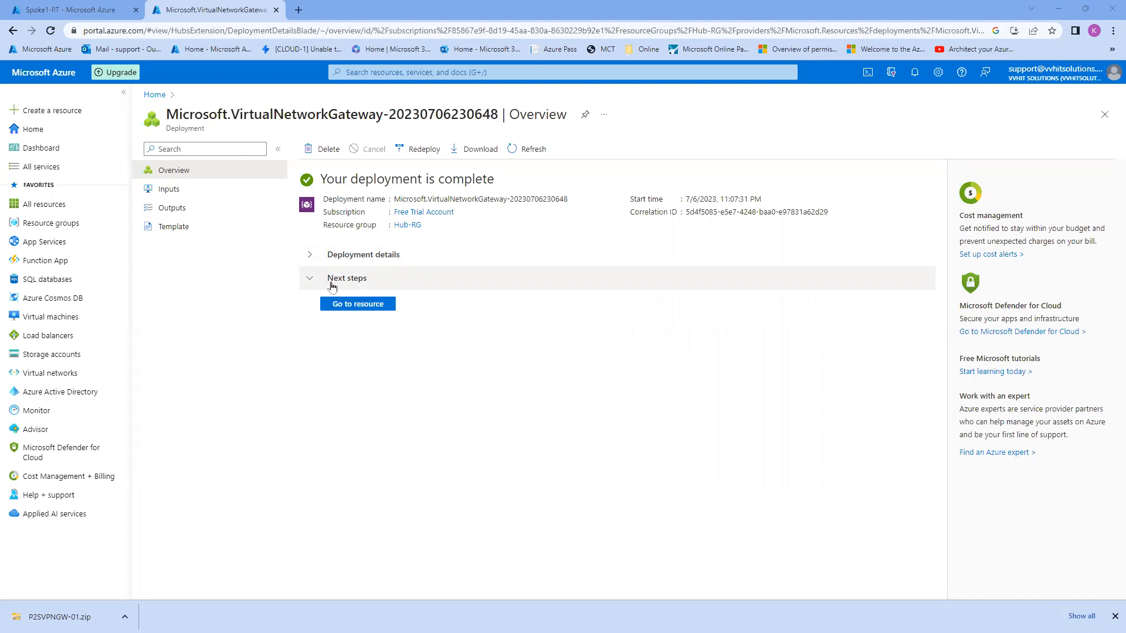
# Expand the virtual network gateway's deployment details and examine the operation details of hubgw, including its duration.
pyautogui.click(330, 258)
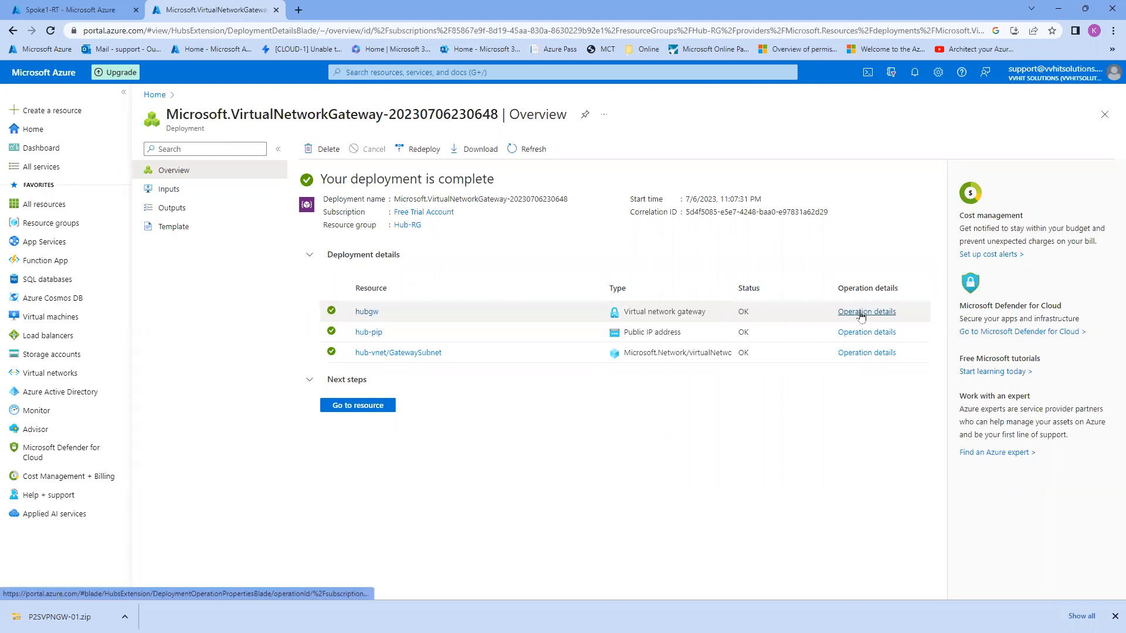
pyautogui.click(866, 311)
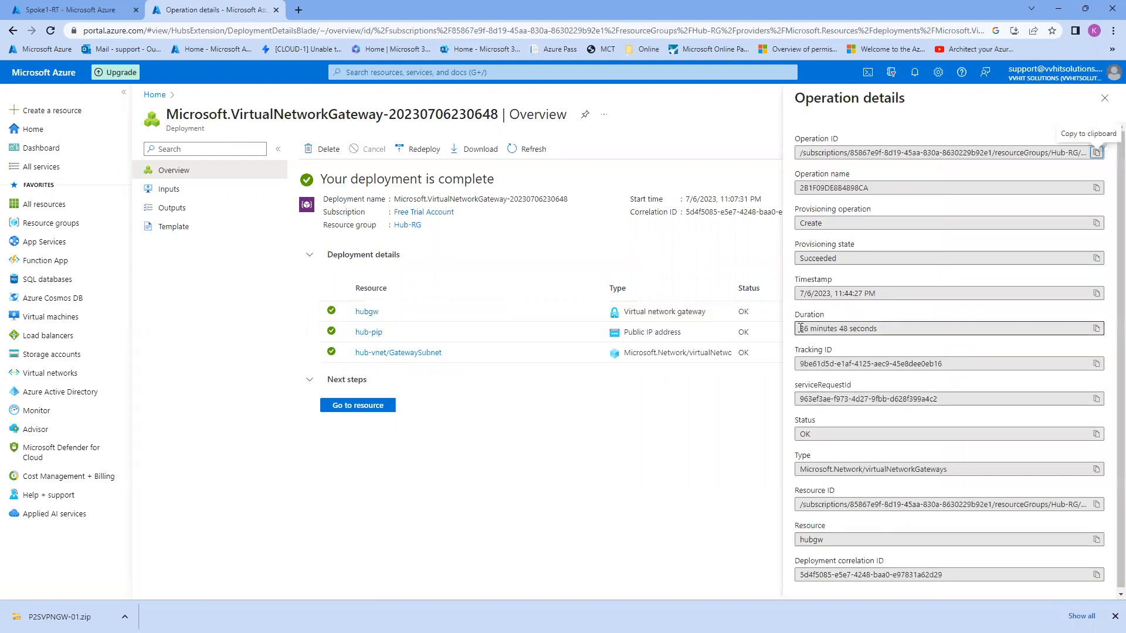
# Highlight the duration in the operation details, close them, and open the deployed hubgw gateway resource.
pyautogui.moveTo(799, 328); pyautogui.dragTo(909, 330)
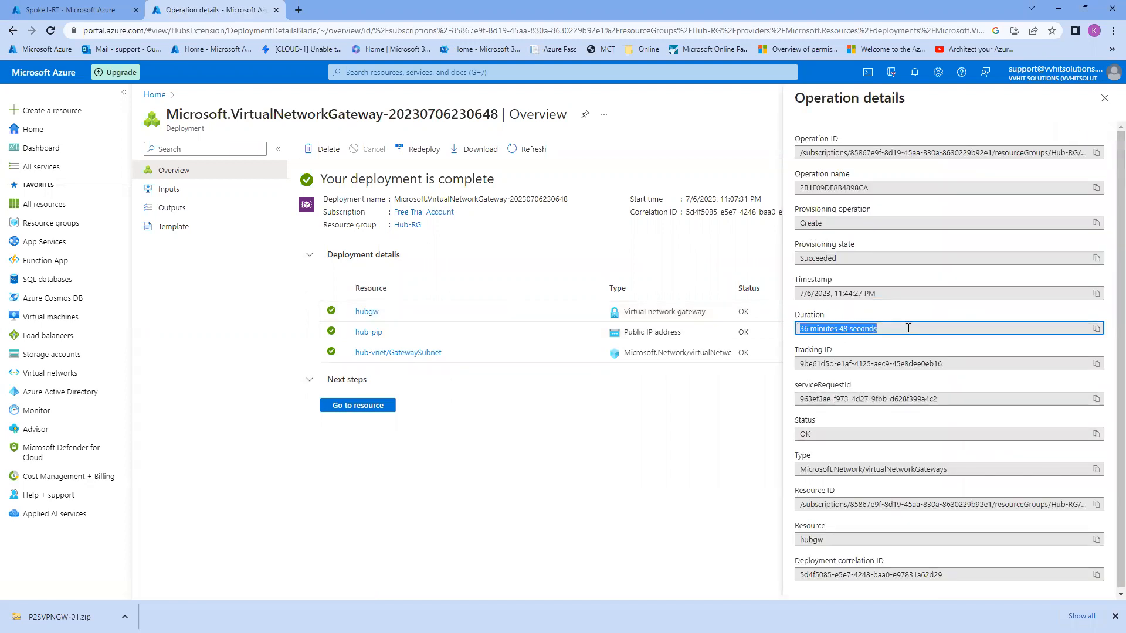
pyautogui.click(1105, 98)
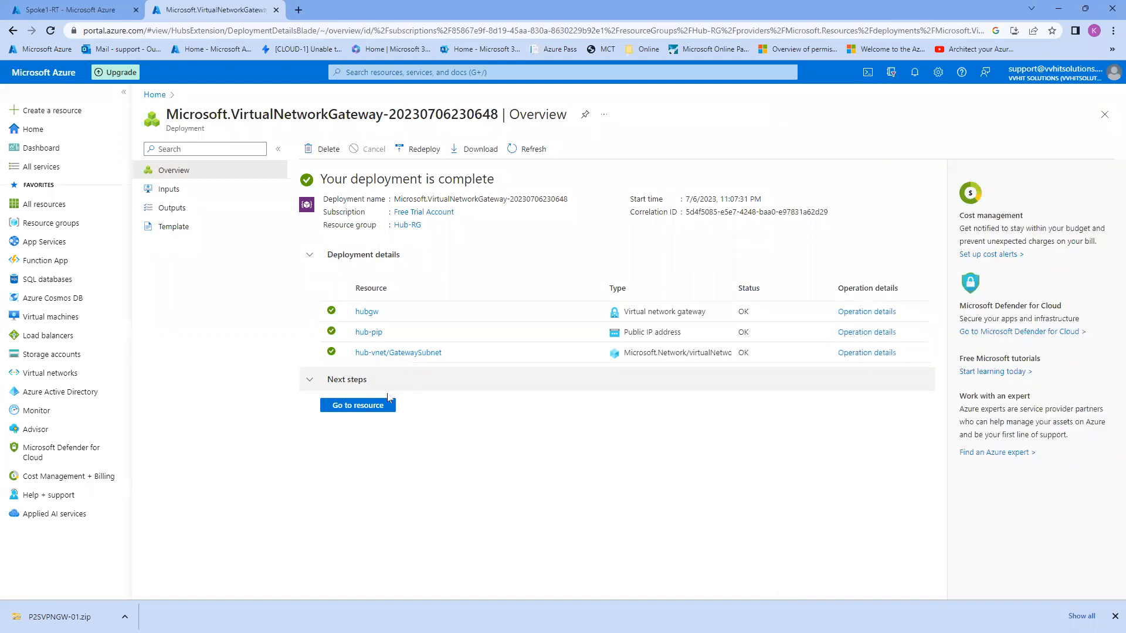
pyautogui.click(375, 406)
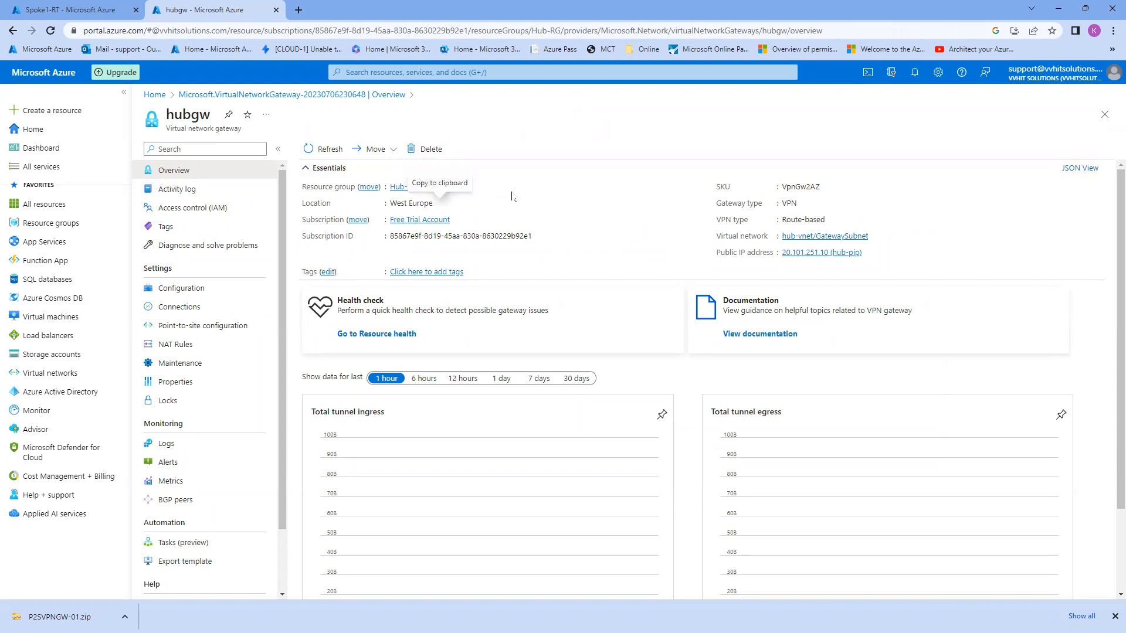
# Switch to the Paint diagram, trace red lines along both edges of the Hub-SPOKE1 link, and return to the Azure portal.
pyautogui.click(71, 15)
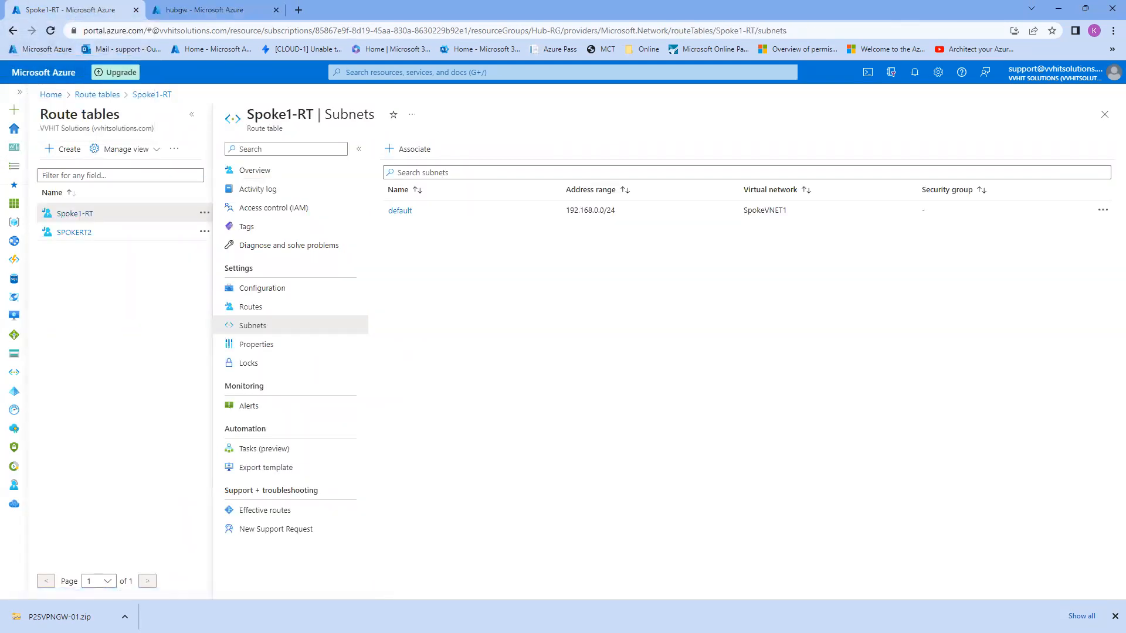
pyautogui.hotkey('alt', 'Tab')
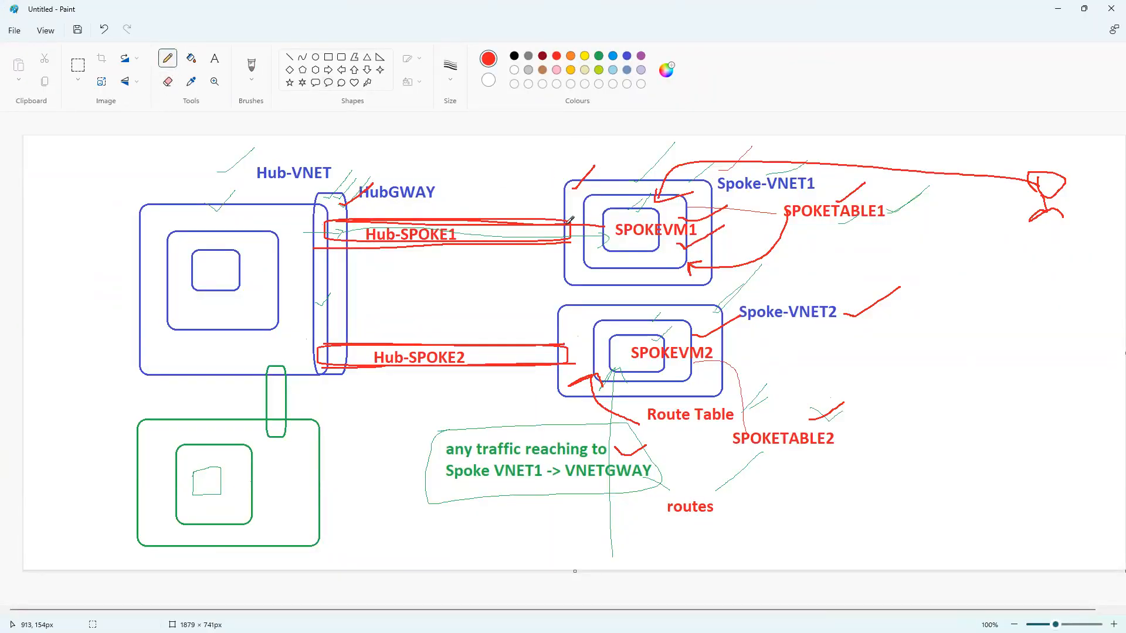
pyautogui.moveTo(567, 219); pyautogui.dragTo(334, 225)
pyautogui.moveTo(570, 242); pyautogui.dragTo(344, 259)
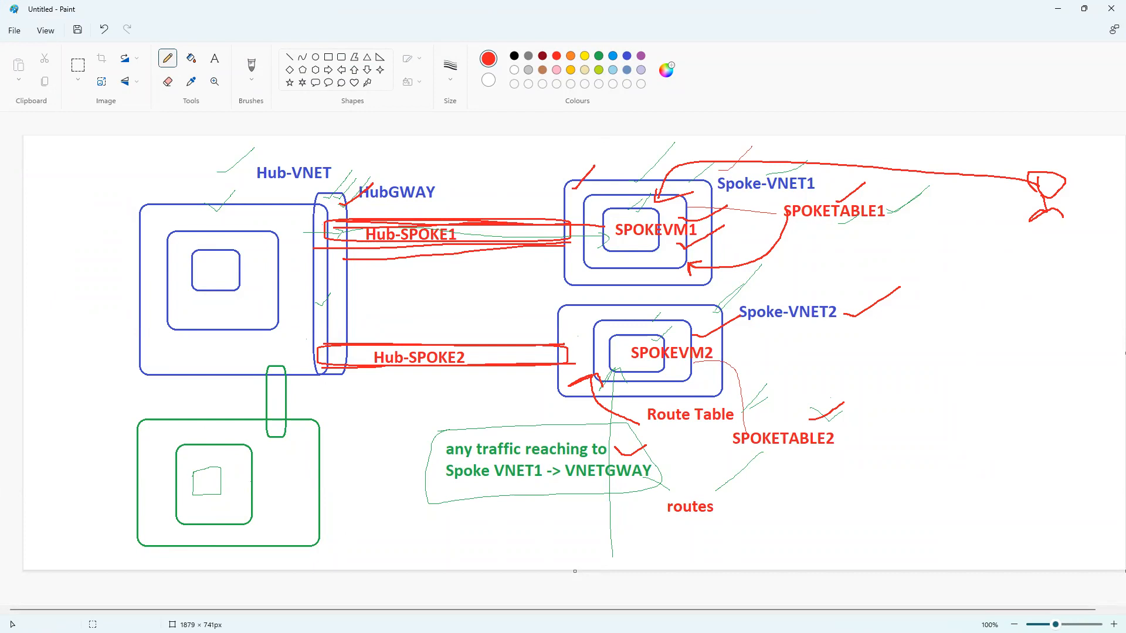
pyautogui.hotkey('alt', 'Tab')
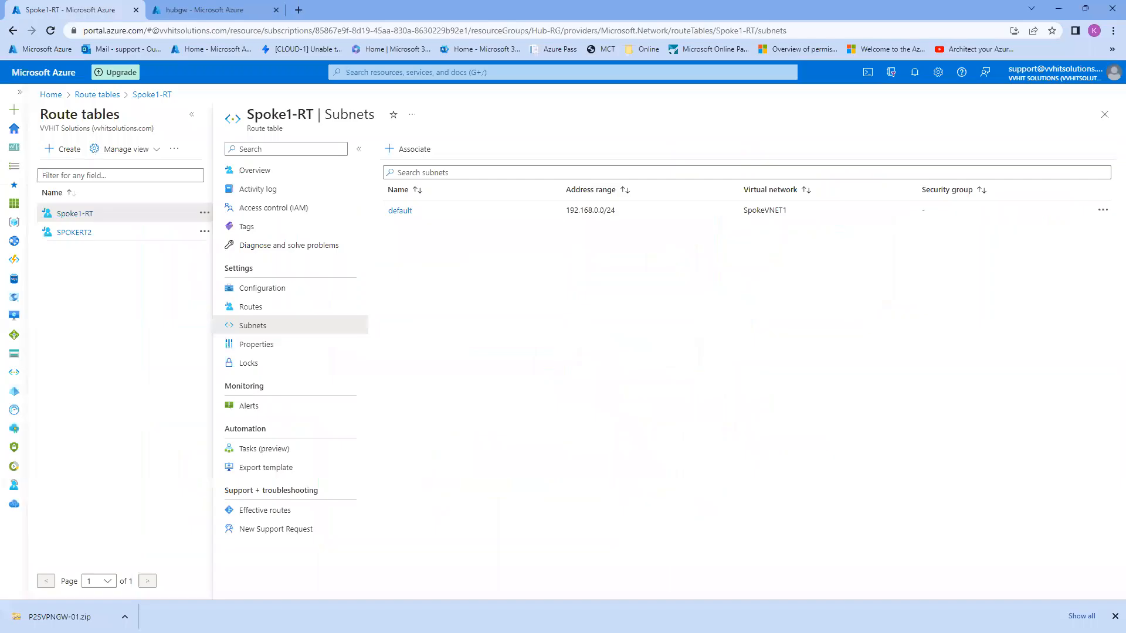
# Open the peerings of the SpokeVNET1 virtual network and start adding a new peering.
pyautogui.click(37, 66)
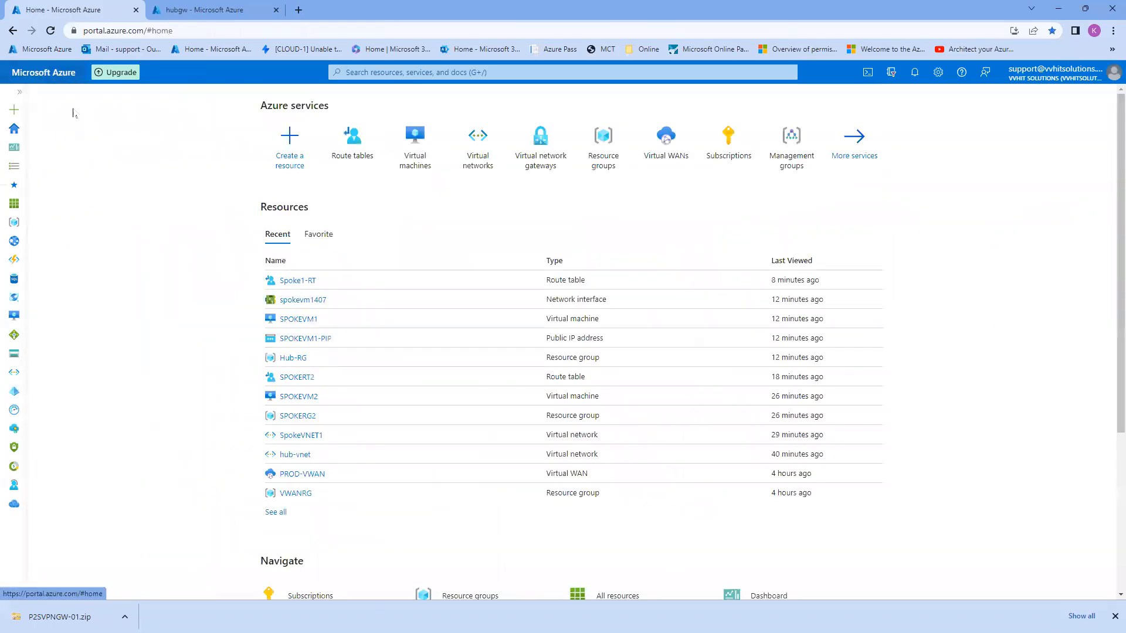
pyautogui.click(475, 158)
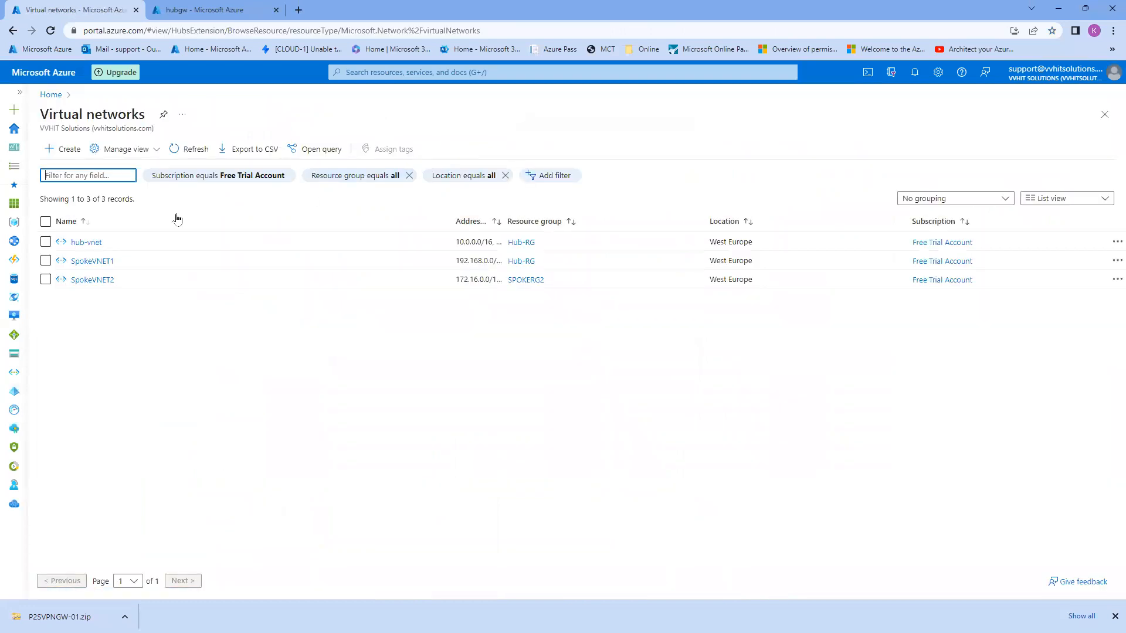
pyautogui.click(106, 264)
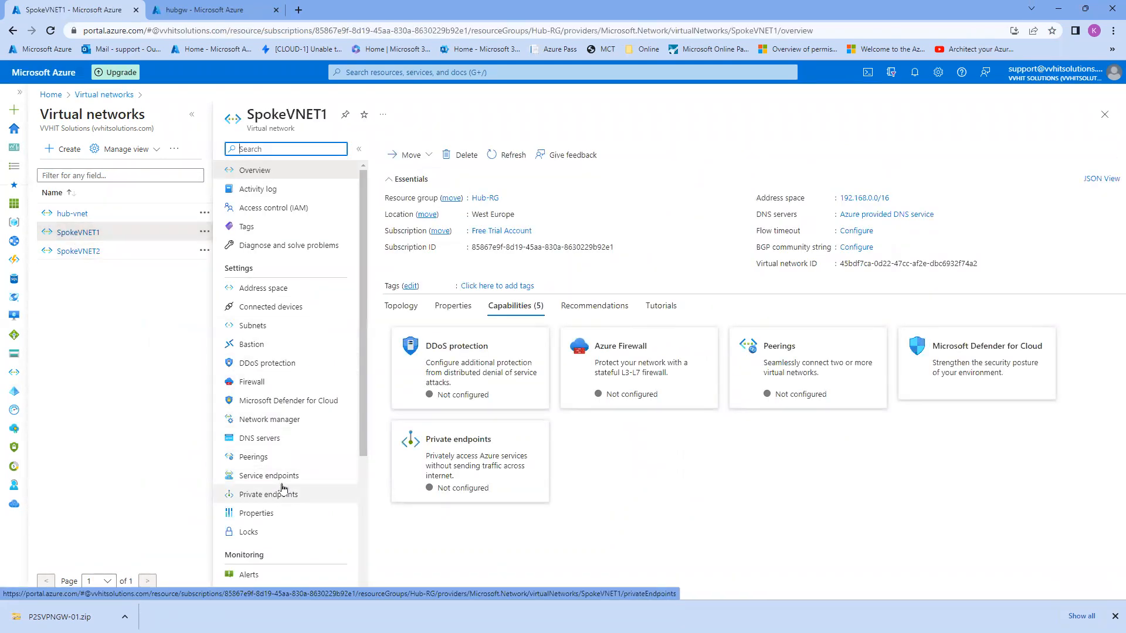
pyautogui.click(276, 456)
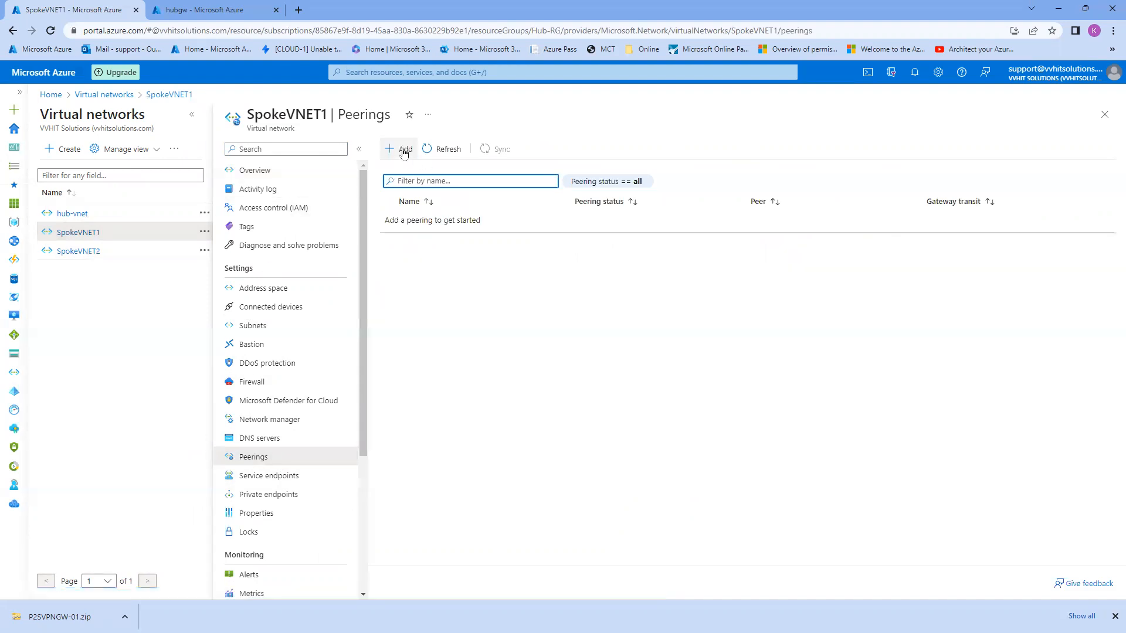
pyautogui.click(402, 151)
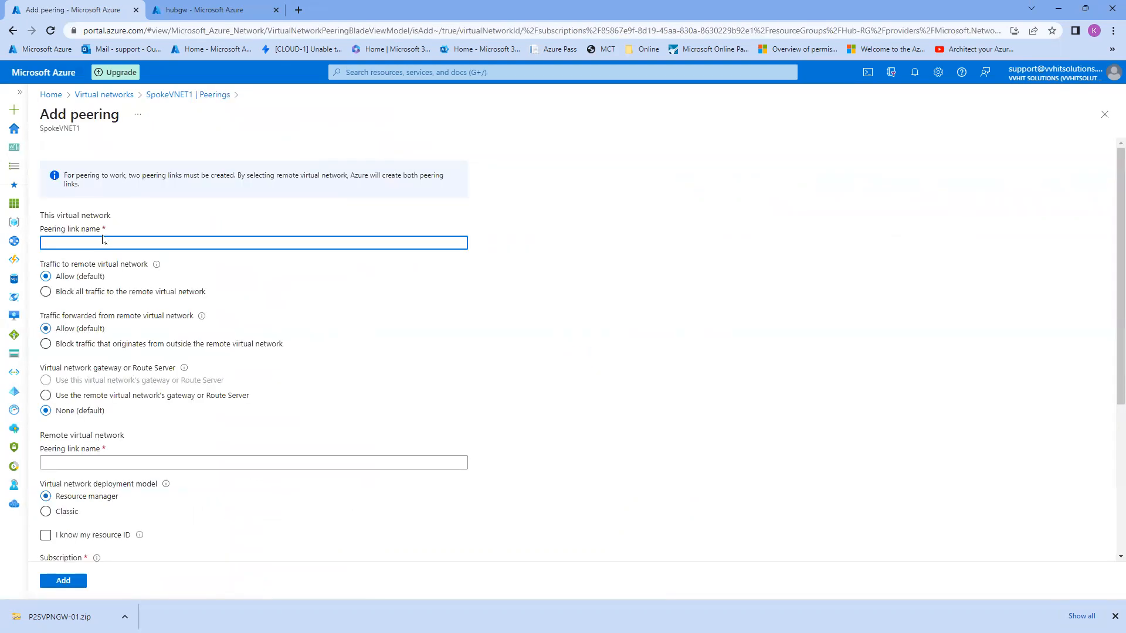
# Name this virtual network's peering link SPOKEVNET1-HUBVNET.
pyautogui.click(103, 240)
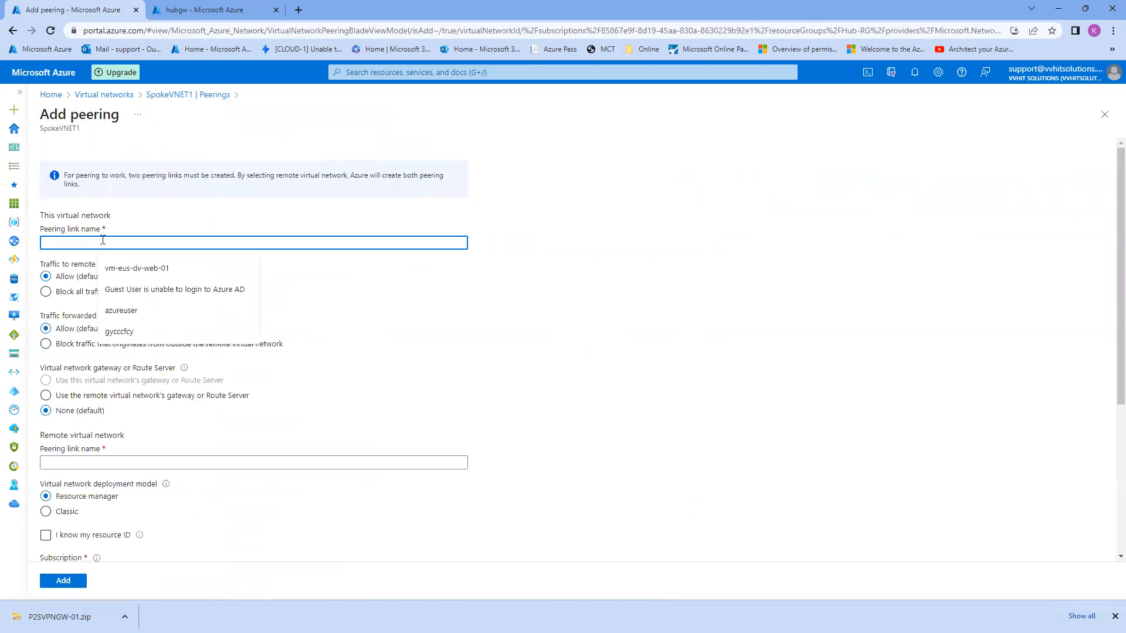
pyautogui.write('SPOKEVNET1-HUB')
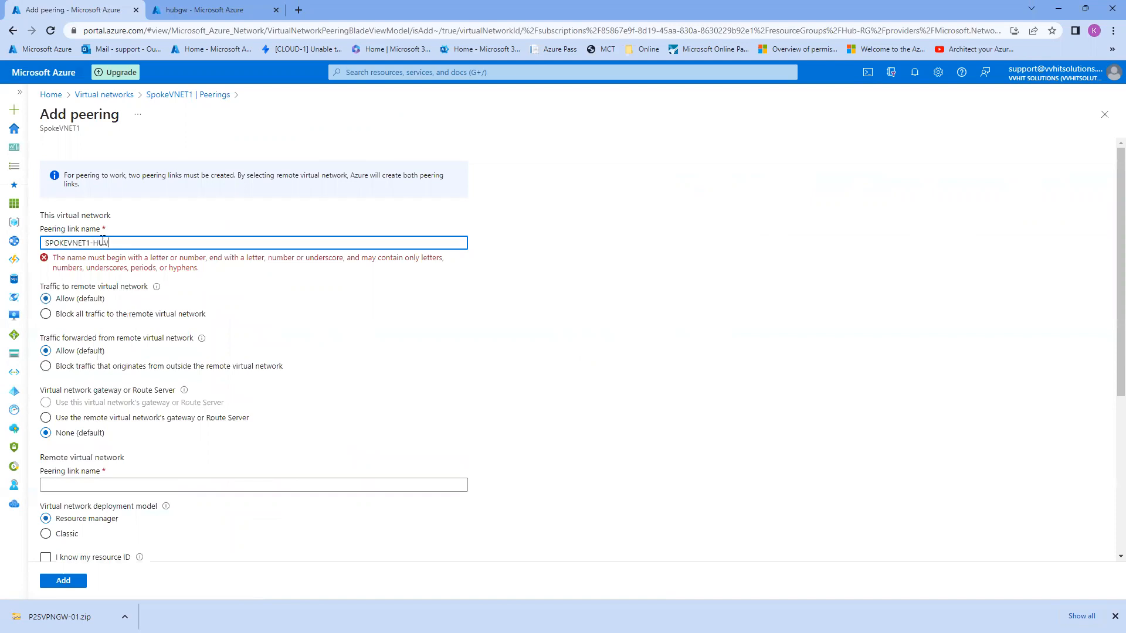
pyautogui.write('VNE')
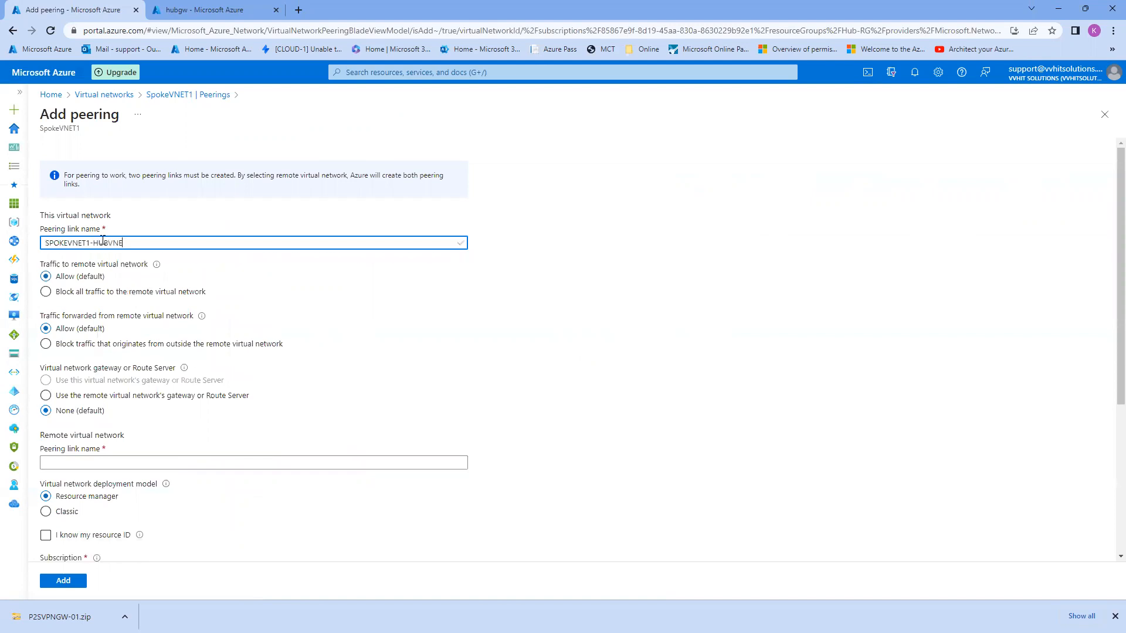
# Name the remote peering link HUBVNET-SPOKEVNET1 and set SpokeVNET1 to use the remote virtual network's gateway or Route Server.
pyautogui.hotkey('ctrl', 'a')
pyautogui.hotkey('ctrl', 'c')
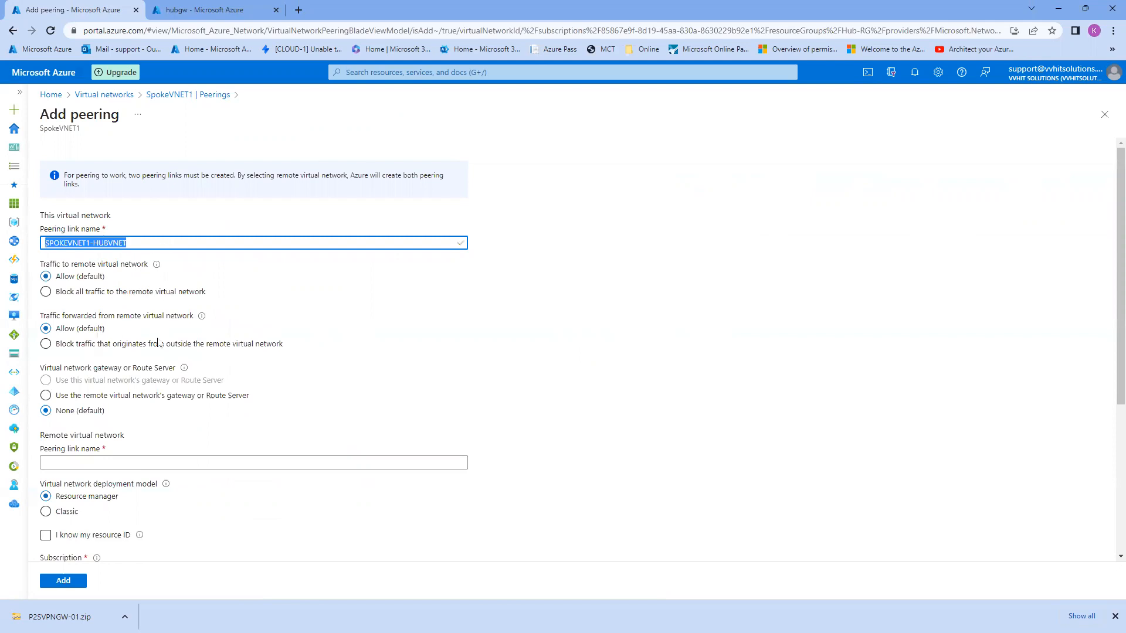
pyautogui.scroll(-1, 158, 343)
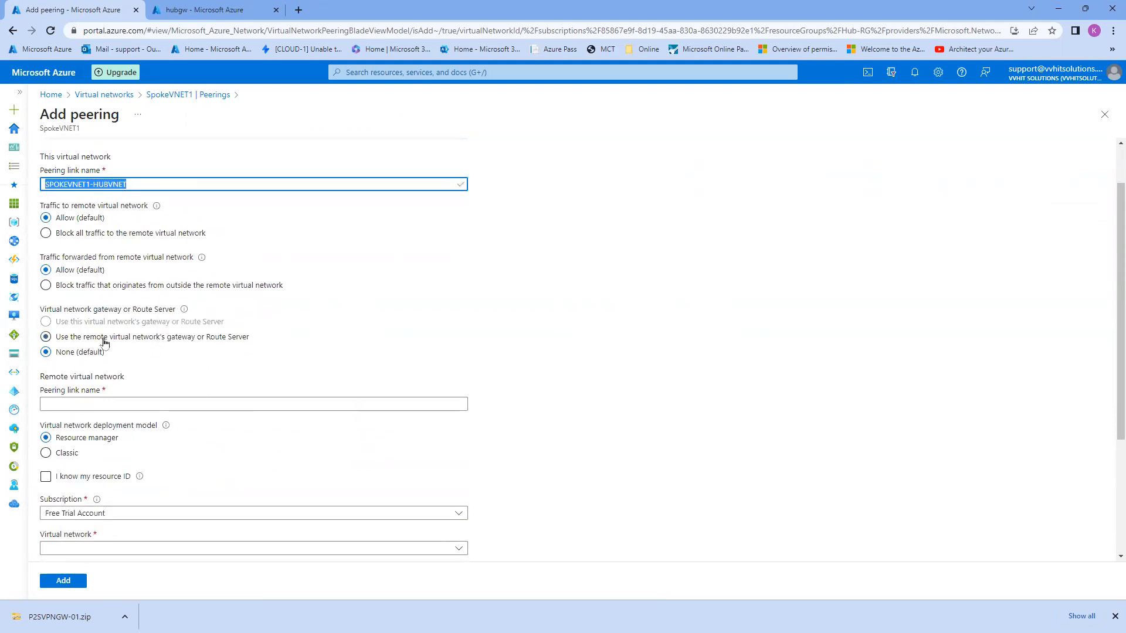
pyautogui.click(93, 405)
pyautogui.hotkey('ctrl', 'v')
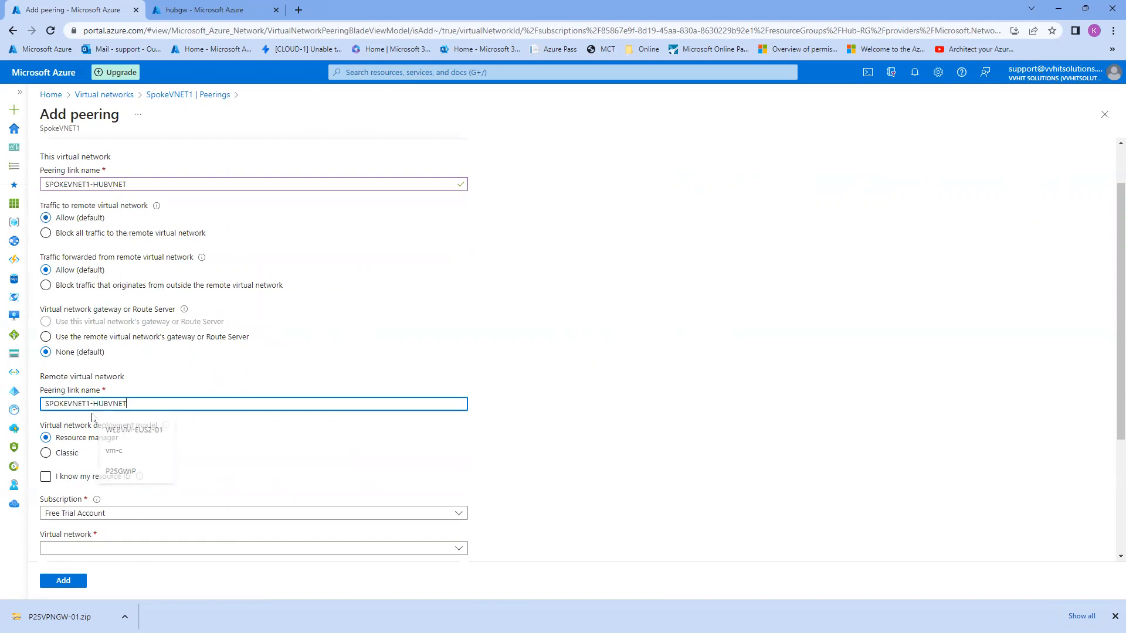
pyautogui.moveTo(93, 404); pyautogui.dragTo(13, 401)
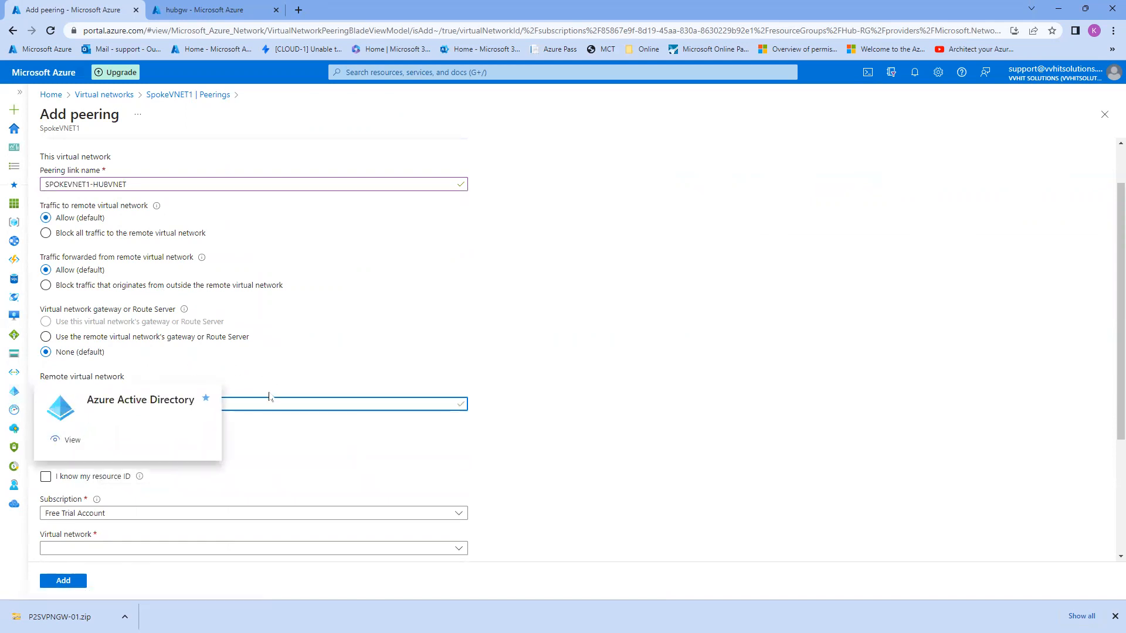
pyautogui.press('BackSpace')
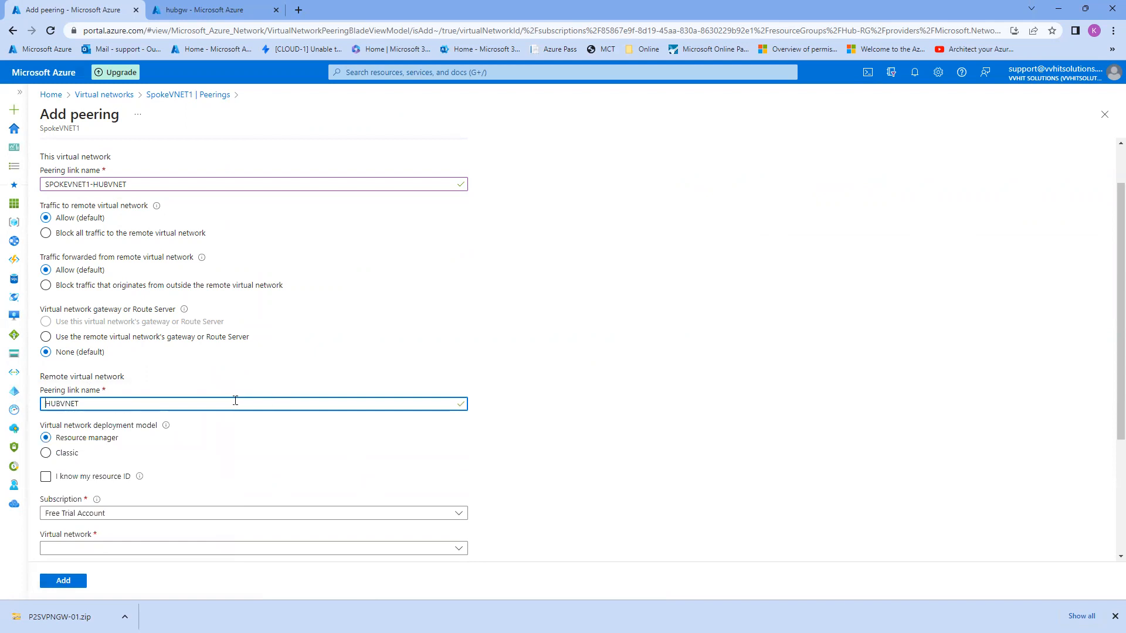
pyautogui.write('SPOKEVNET1-')
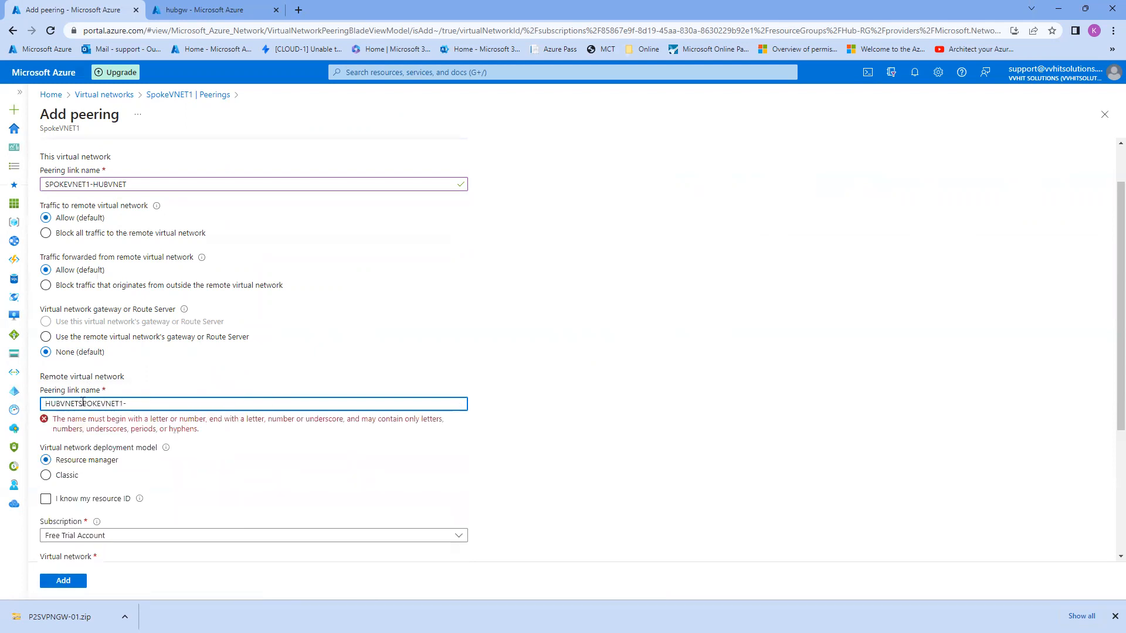
pyautogui.write('-')
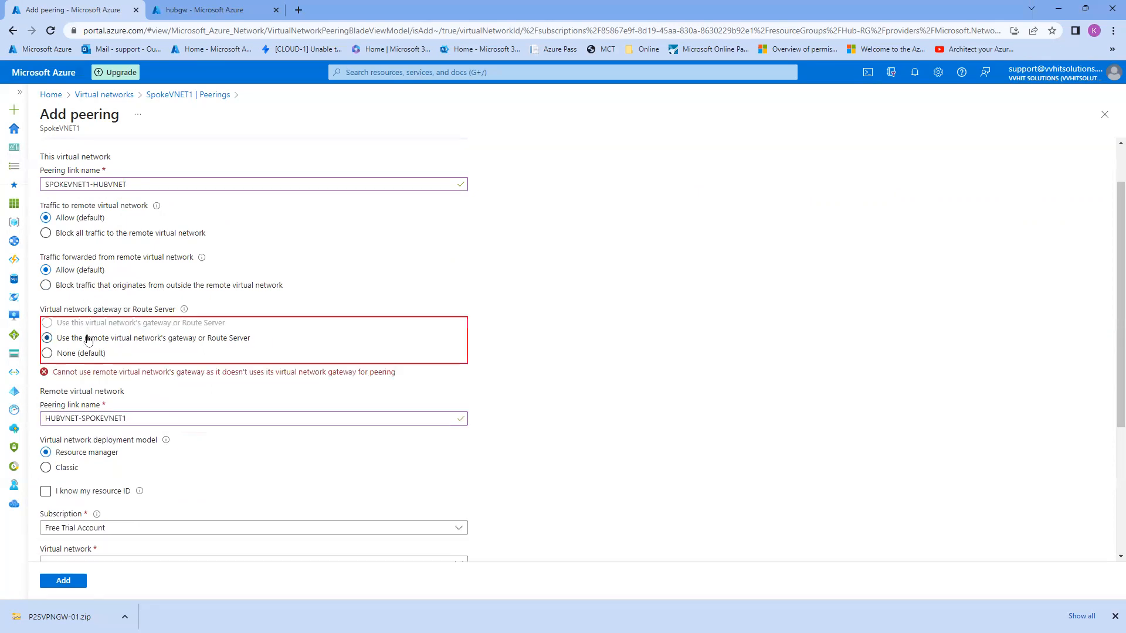
# Choose hub-vnet as the remote virtual network and set its side to use this virtual network's gateway or Route Server.
pyautogui.scroll(-3, 82, 375)
pyautogui.click(79, 388)
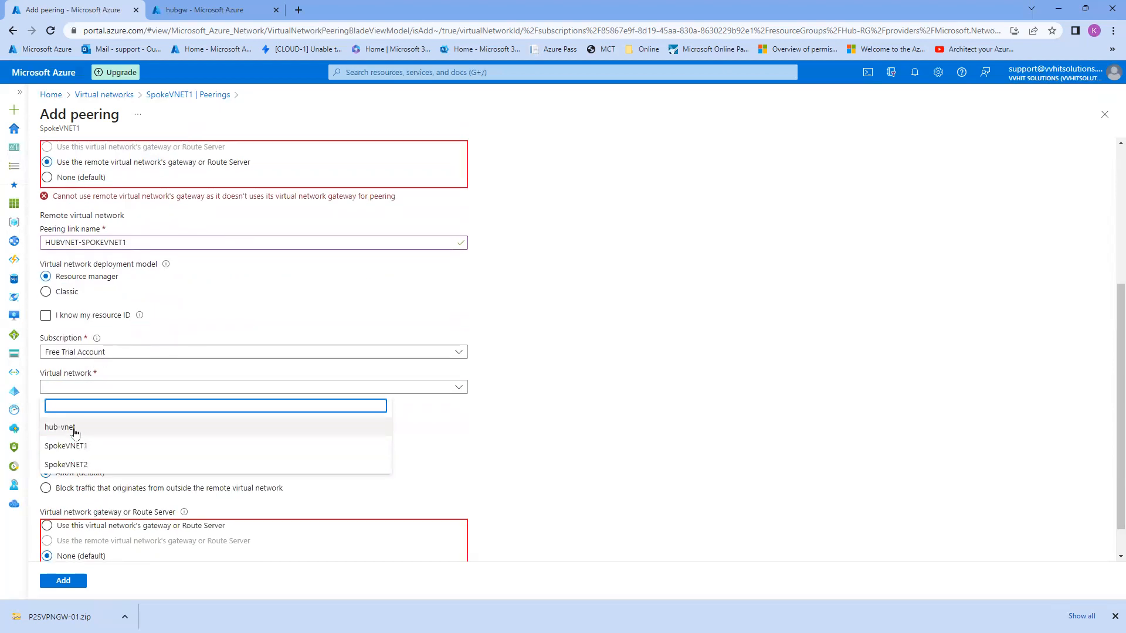
pyautogui.click(75, 429)
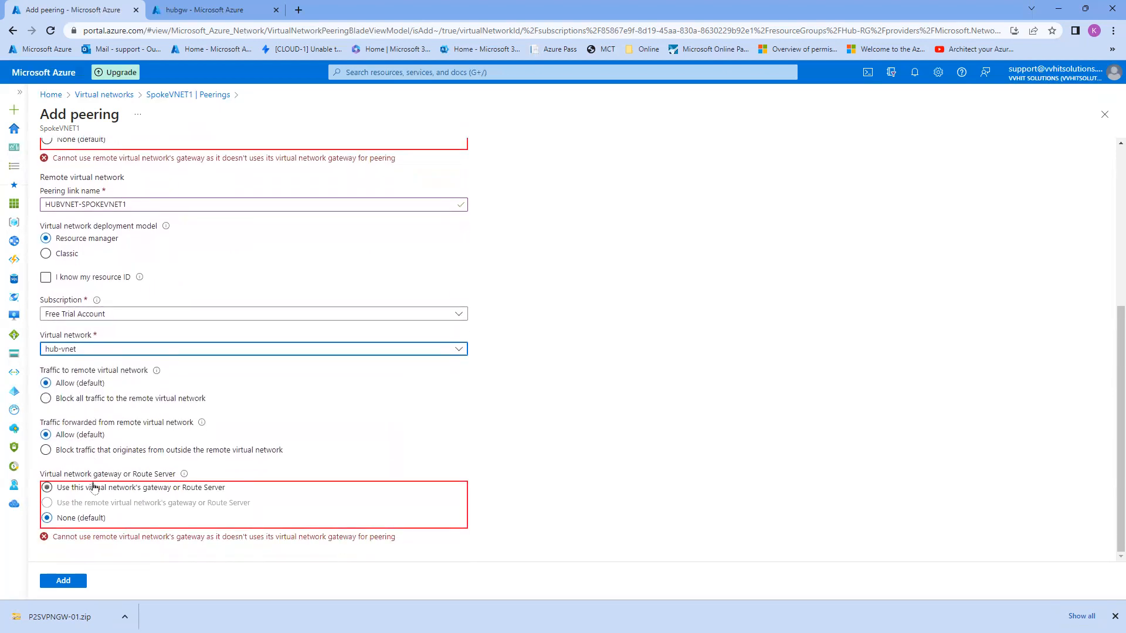
pyautogui.click(93, 488)
# Review the gateway settings on both sides of the SpokeVNET1 peering and add it.
pyautogui.scroll(4, 117, 516)
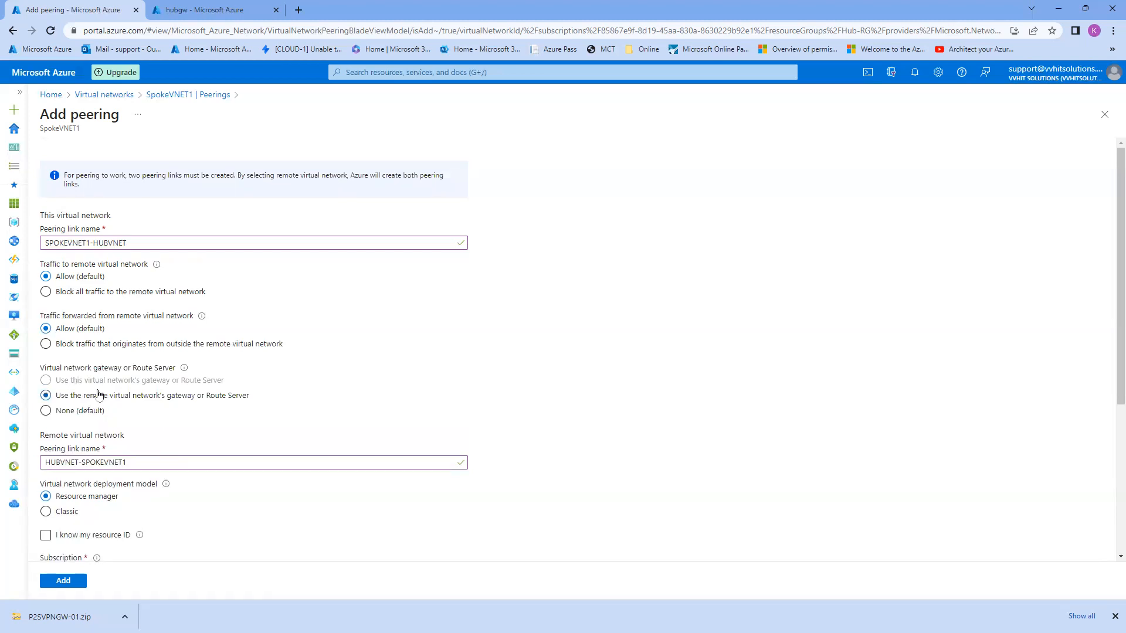
pyautogui.scroll(-3, 98, 394)
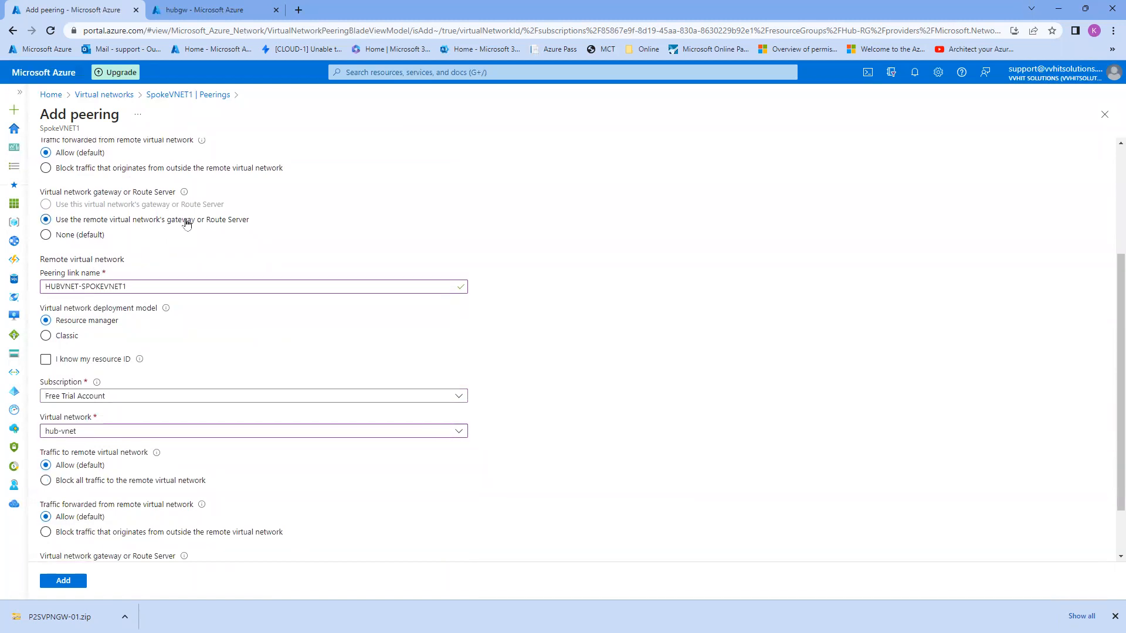
pyautogui.scroll(-1, 132, 382)
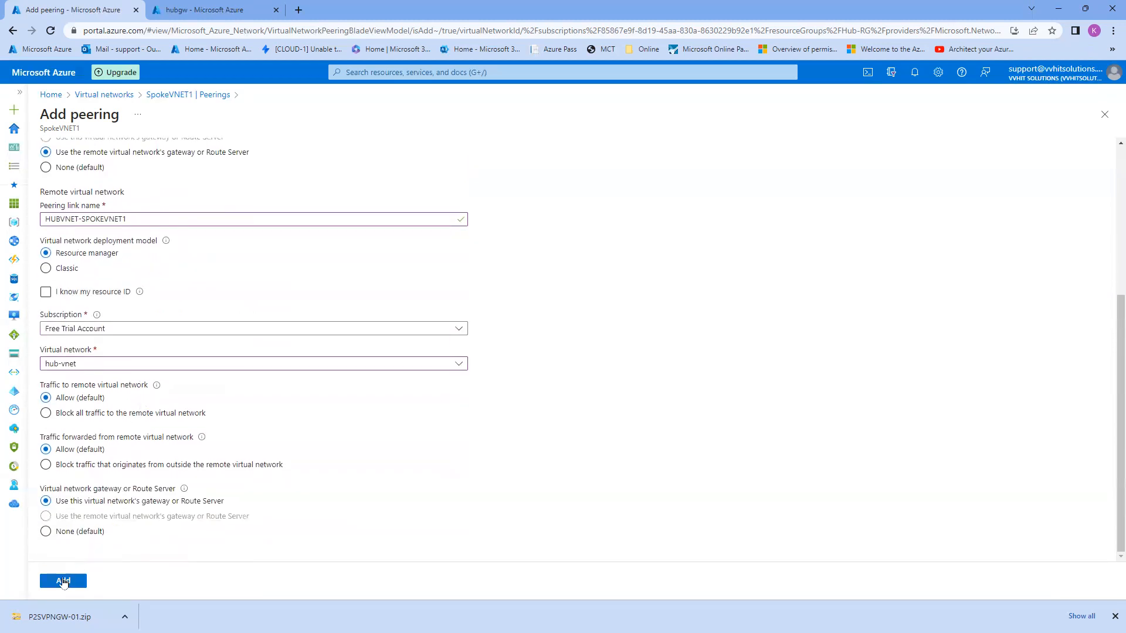
pyautogui.click(63, 582)
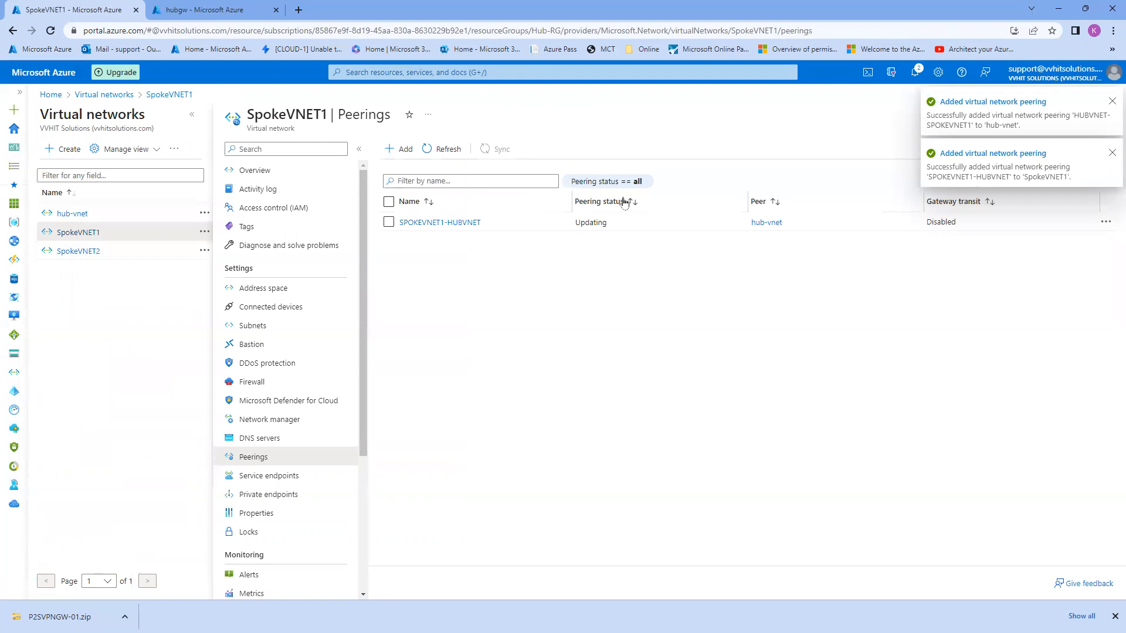
# Start adding a peering to SpokeVNET2 and name its peering link SPOKEVNET2-VHUBVNET.
pyautogui.click(89, 252)
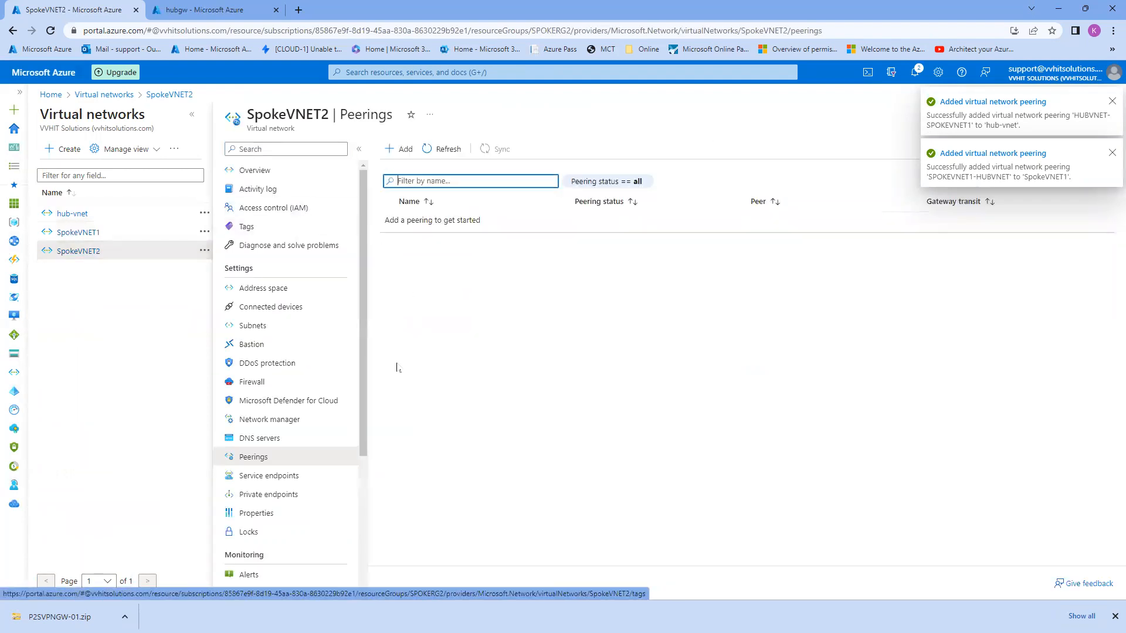
pyautogui.click(394, 157)
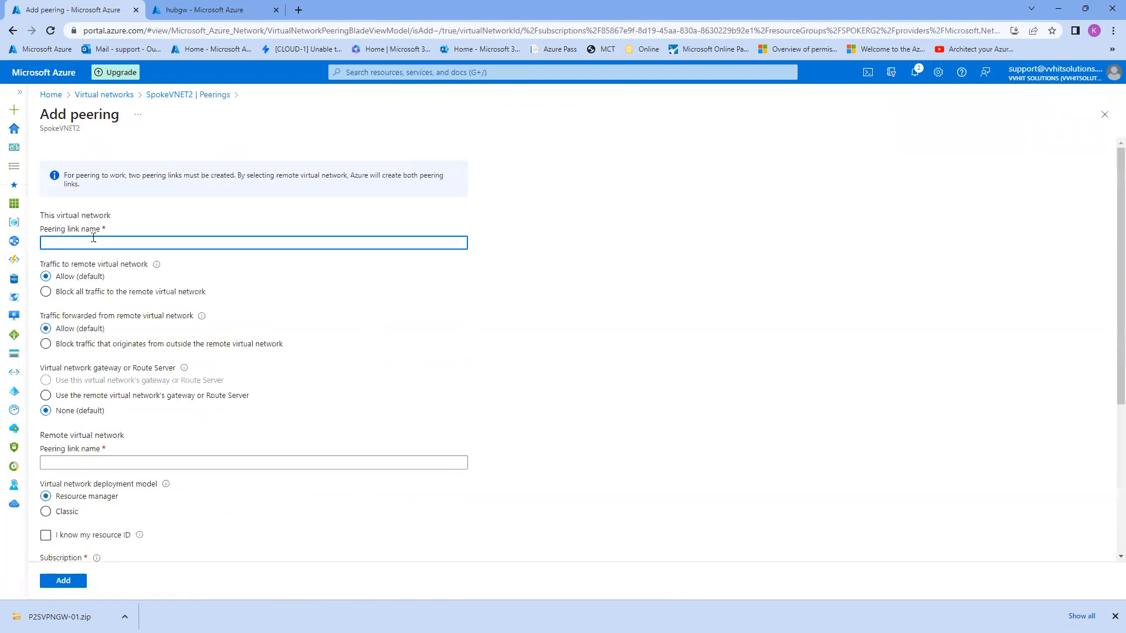
pyautogui.click(93, 238)
pyautogui.write('VNET')
pyautogui.hotkey('ctrl', 'a')
pyautogui.press('BackSpace')
pyautogui.write('SPOKEVNET2-VH')
# Reuse the link name with its two parts swapped to name the remote peering link VHUBVNET-SPOKEVNET2.
pyautogui.hotkey('ctrl', 'a')
pyautogui.hotkey('ctrl', 'c')
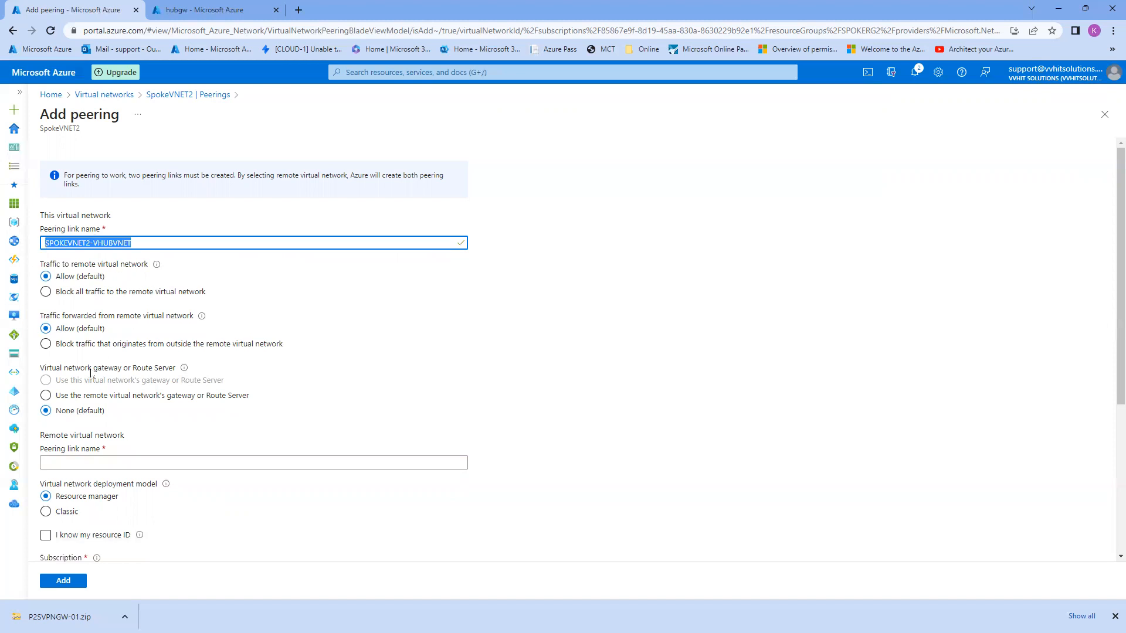
pyautogui.click(86, 464)
pyautogui.hotkey('ctrl', 'v')
pyautogui.moveTo(94, 464); pyautogui.dragTo(19, 457)
pyautogui.press('BackSpace')
pyautogui.write('-SPOKEVNET2-')
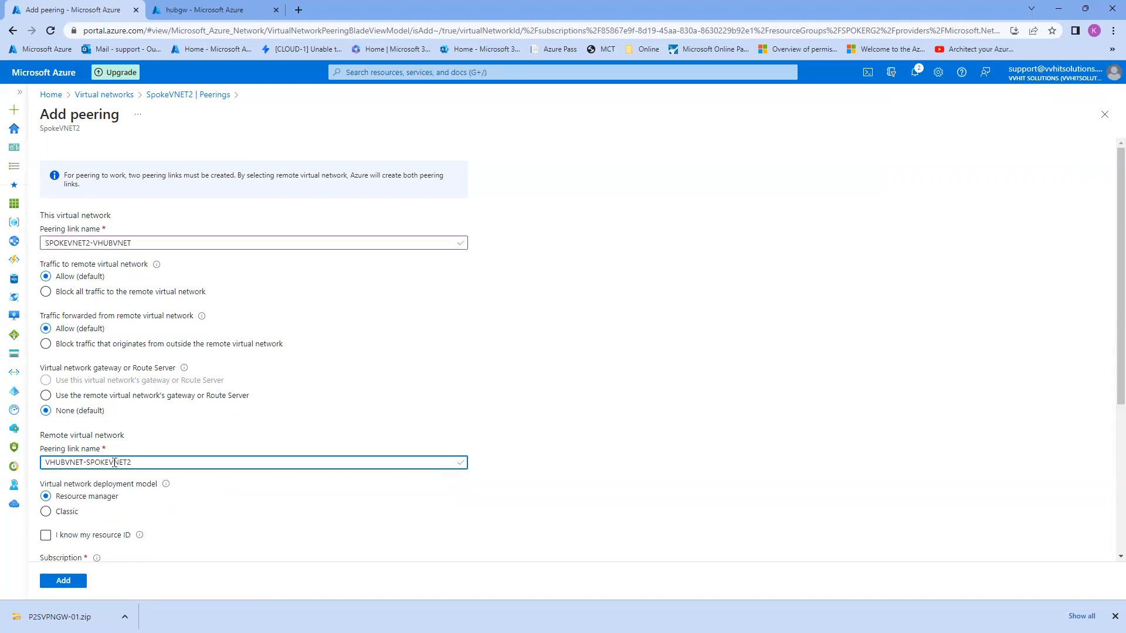
# Choose hub-vnet as the remote virtual network for the SpokeVNET2 peering.
pyautogui.scroll(-3, 143, 462)
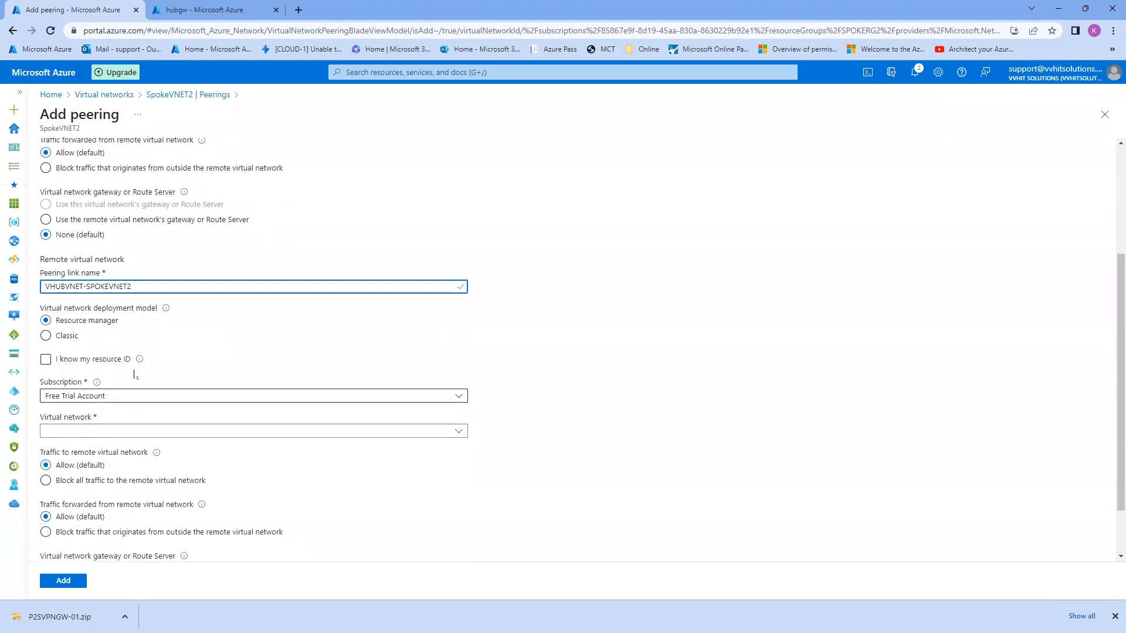
pyautogui.click(135, 431)
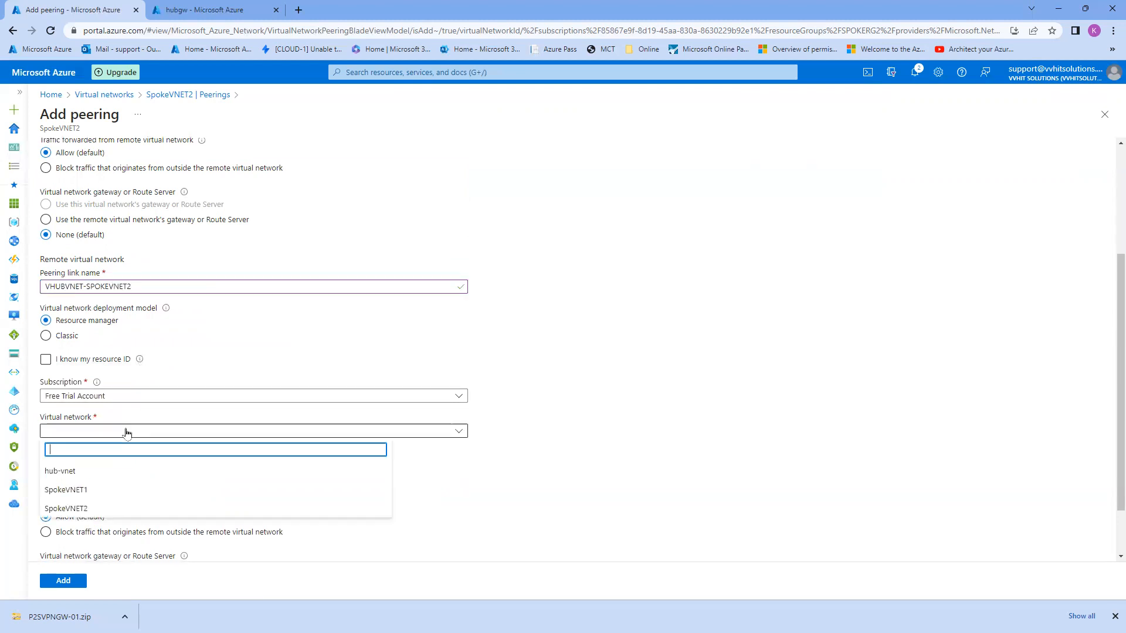
pyautogui.click(77, 475)
pyautogui.scroll(-1, 88, 364)
pyautogui.scroll(5, 88, 364)
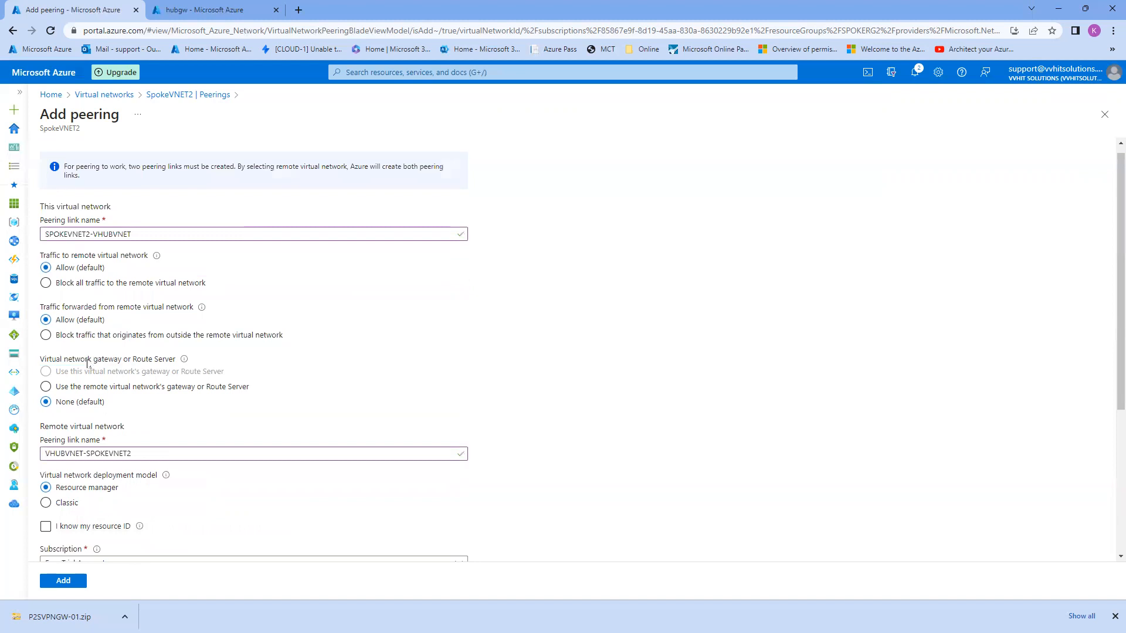
# Set the SpokeVNET2 side to use the remote virtual network's gateway or Route Server and reselect hub-vnet as the remote virtual network.
pyautogui.click(92, 388)
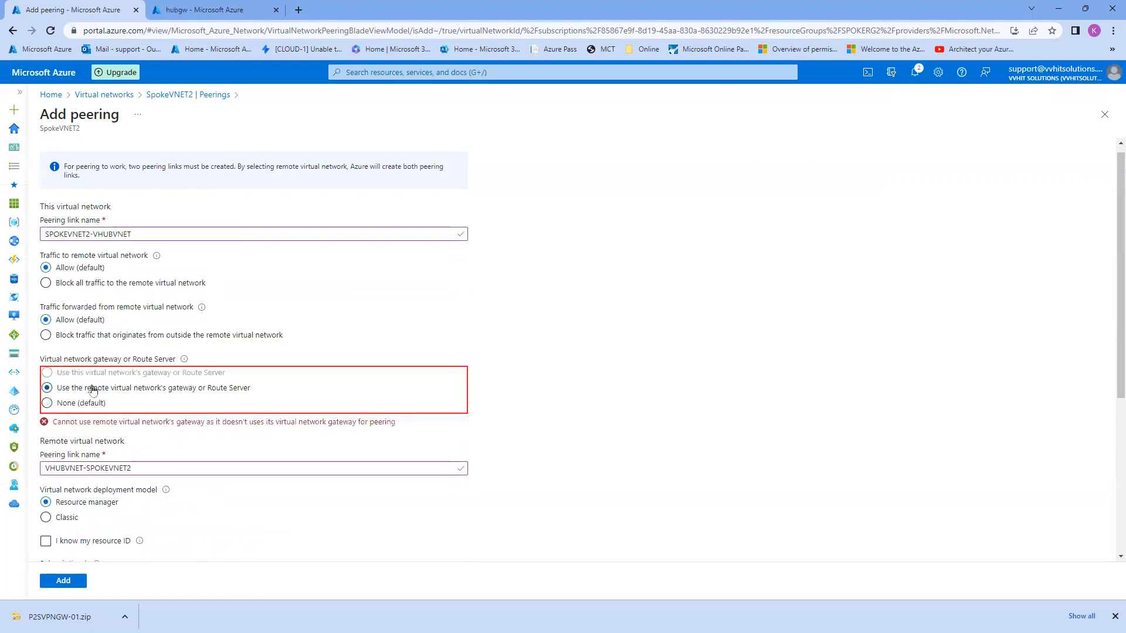
pyautogui.scroll(-5, 92, 390)
pyautogui.click(97, 498)
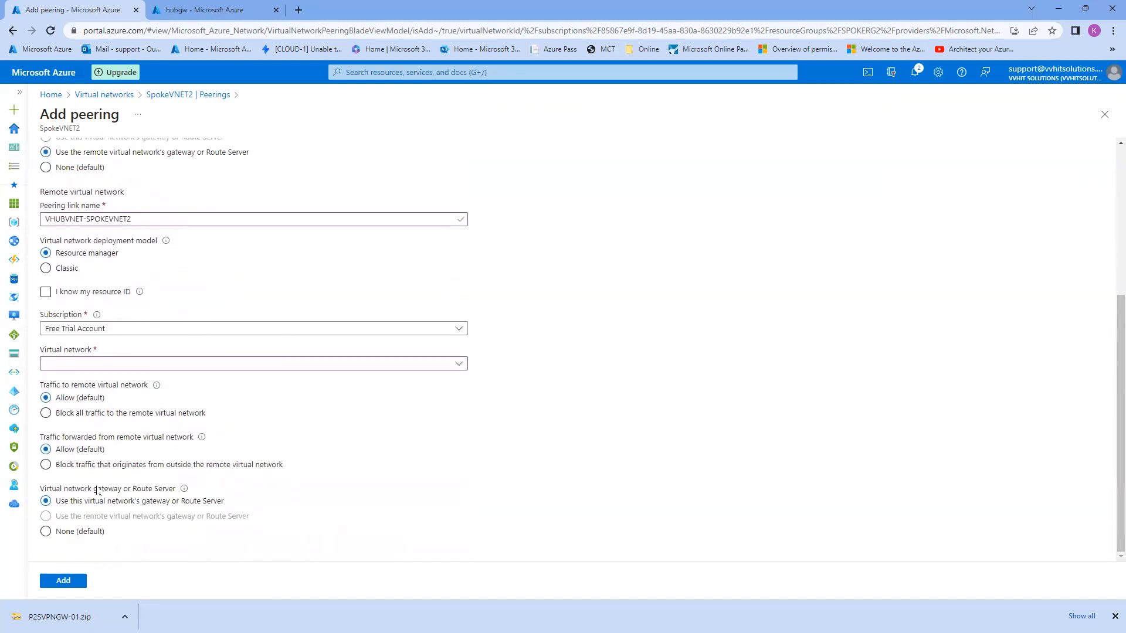
pyautogui.scroll(5, 98, 492)
pyautogui.scroll(-5, 99, 475)
pyautogui.click(111, 372)
pyautogui.click(80, 410)
pyautogui.scroll(-1, 87, 426)
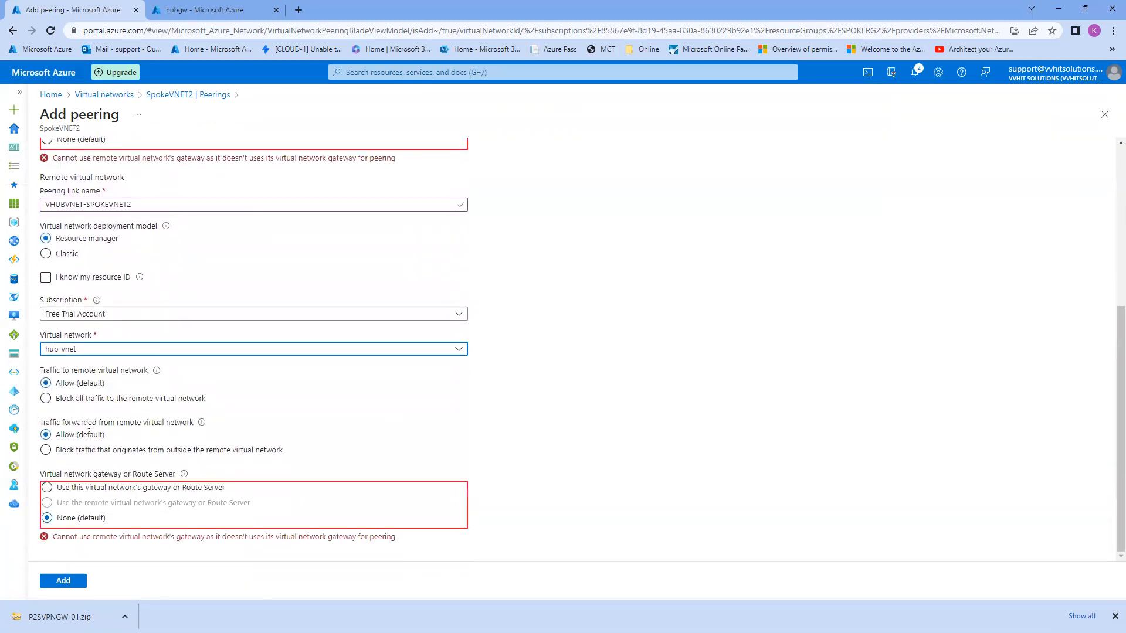
# Set the hub-vnet side to use this virtual network's gateway or Route Server and add the SpokeVNET2 peering.
pyautogui.scroll(5, 87, 427)
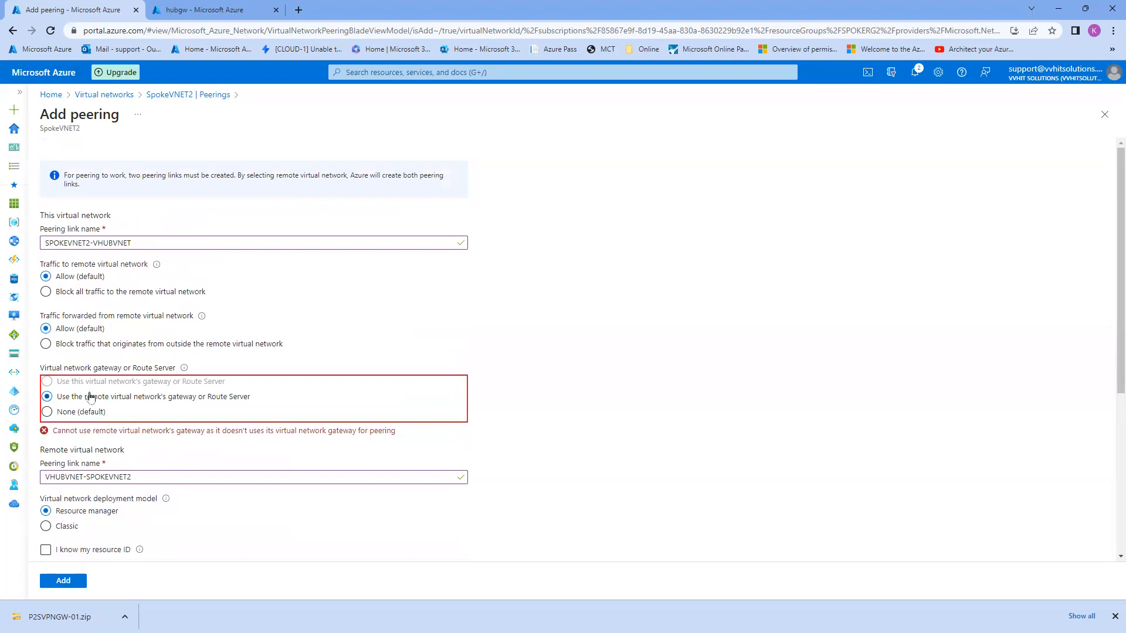
pyautogui.scroll(-5, 91, 397)
pyautogui.click(101, 492)
pyautogui.click(64, 581)
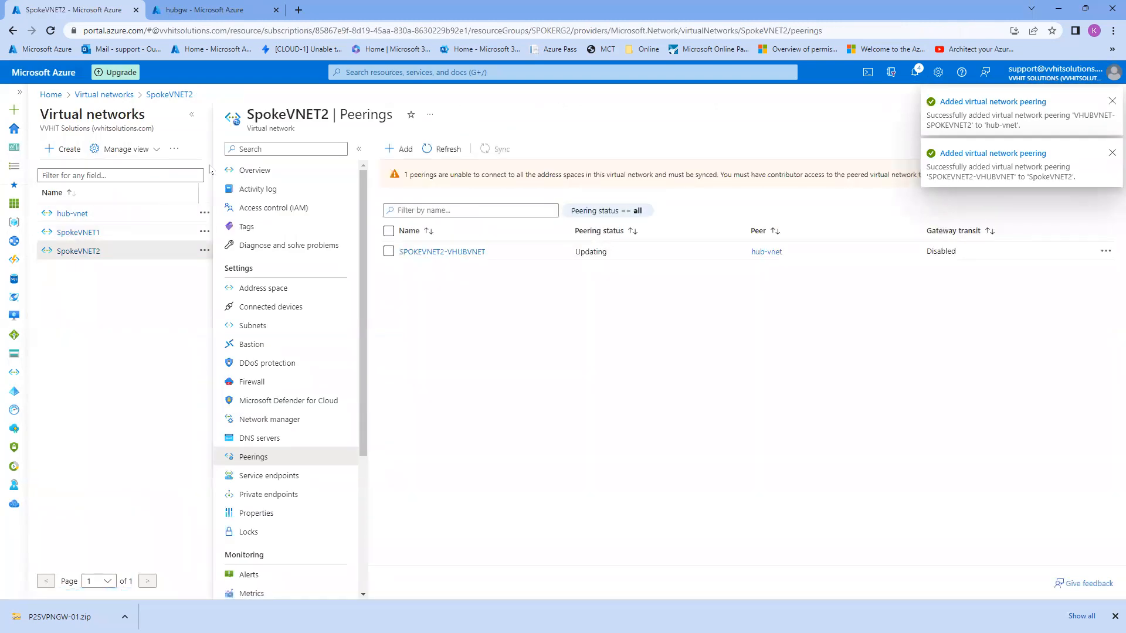
# Refresh the peering lists of SpokeVNET2 and hub-vnet to check the peering status of both links.
pyautogui.click(426, 153)
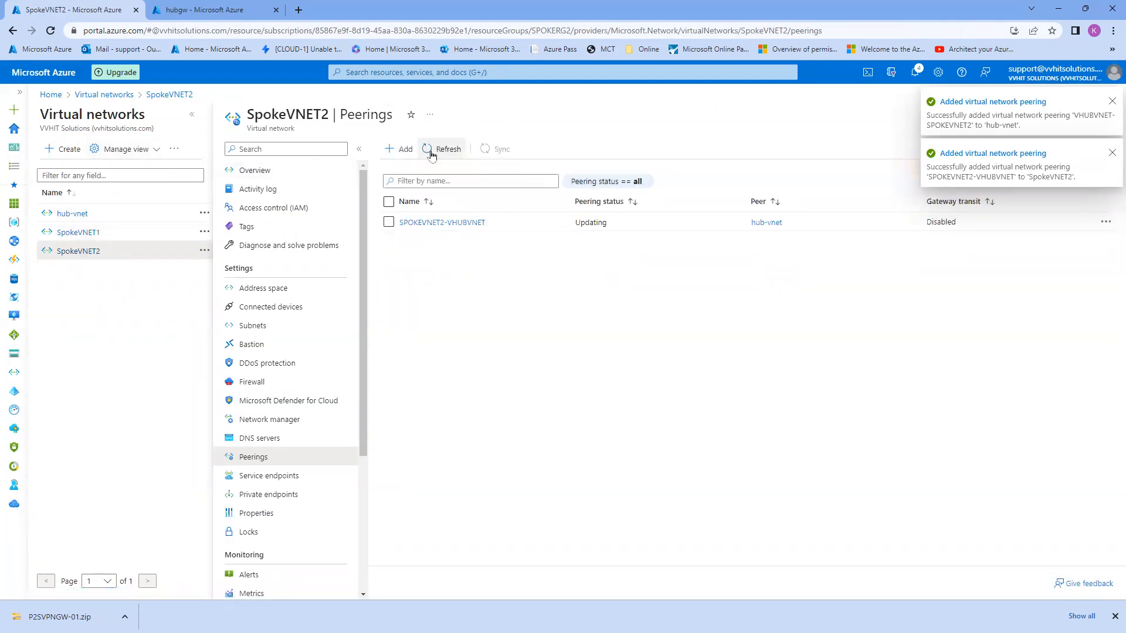
pyautogui.click(69, 215)
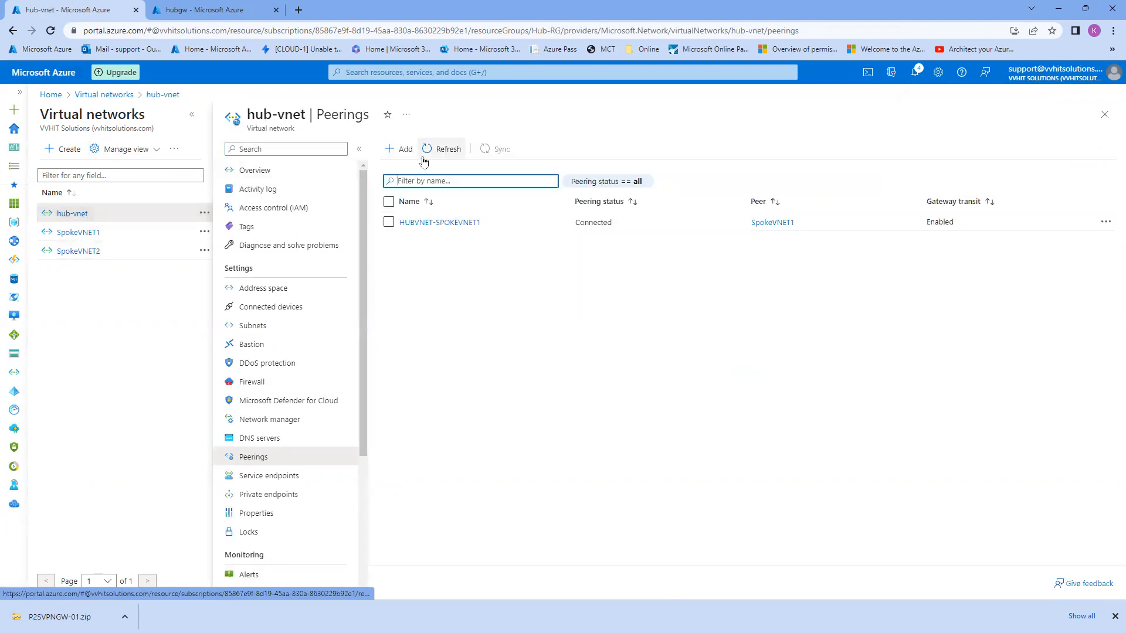
pyautogui.click(442, 152)
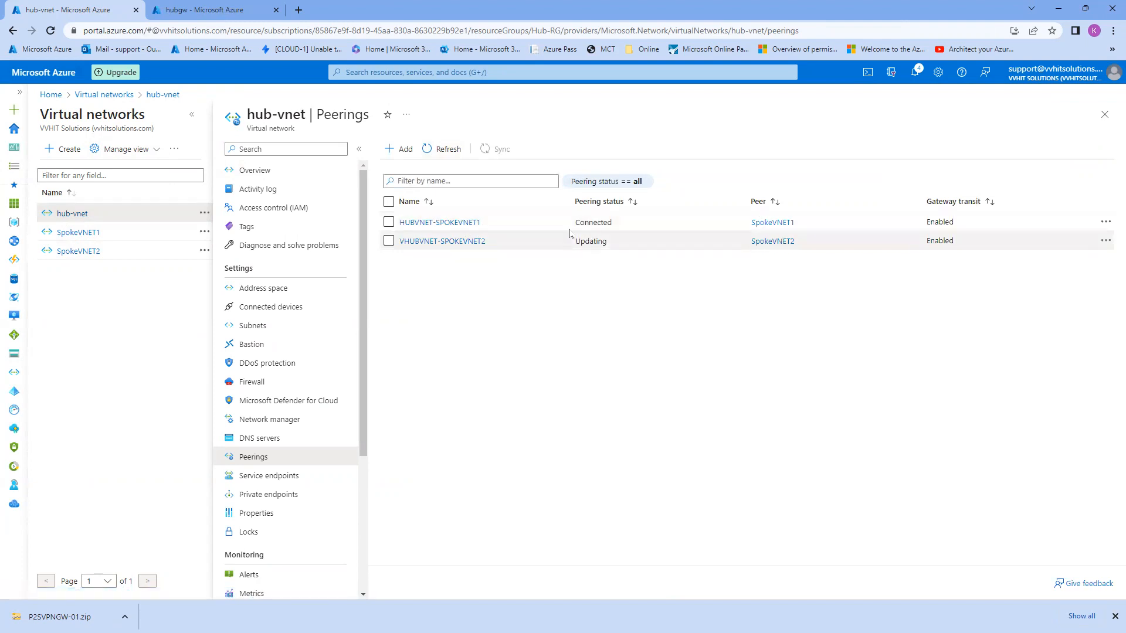
pyautogui.click(437, 149)
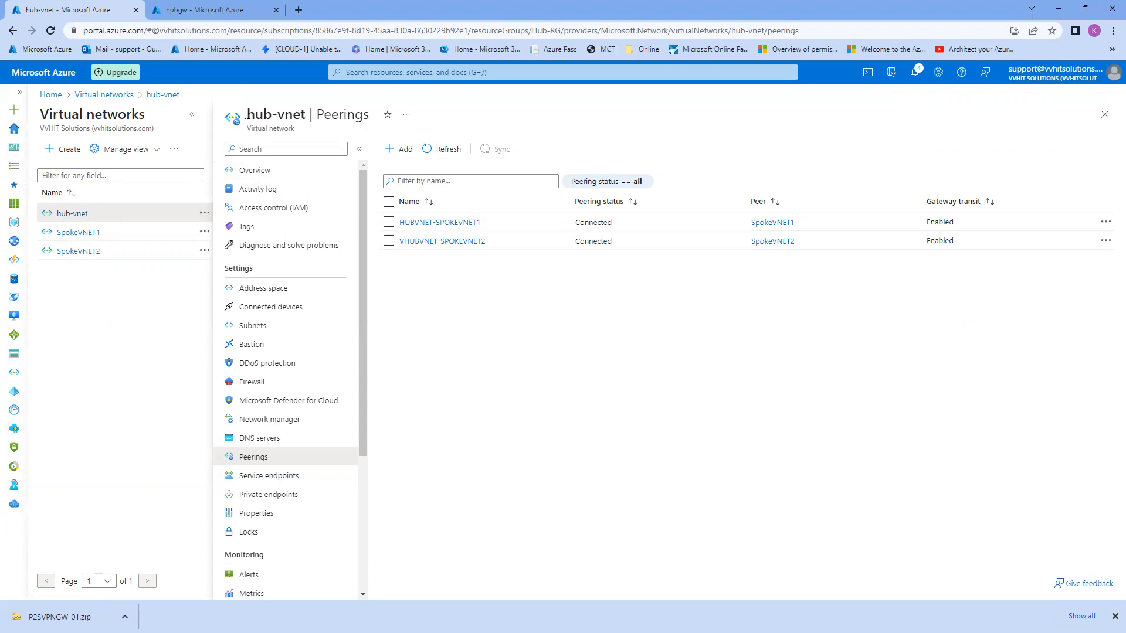
pyautogui.moveTo(249, 117); pyautogui.dragTo(304, 115)
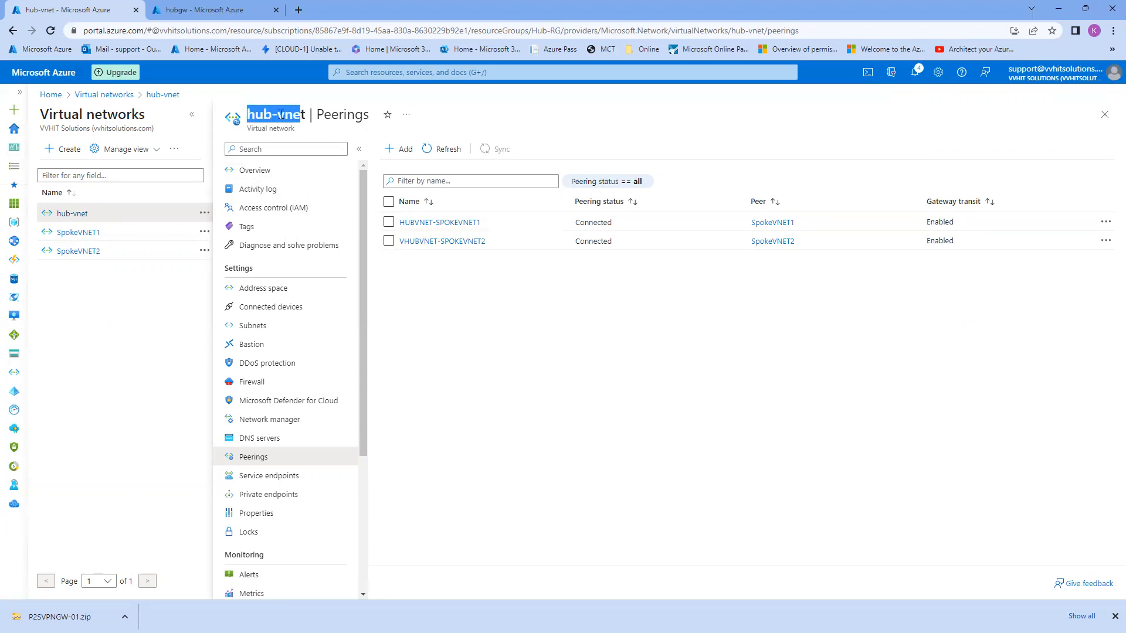
pyautogui.click(282, 115)
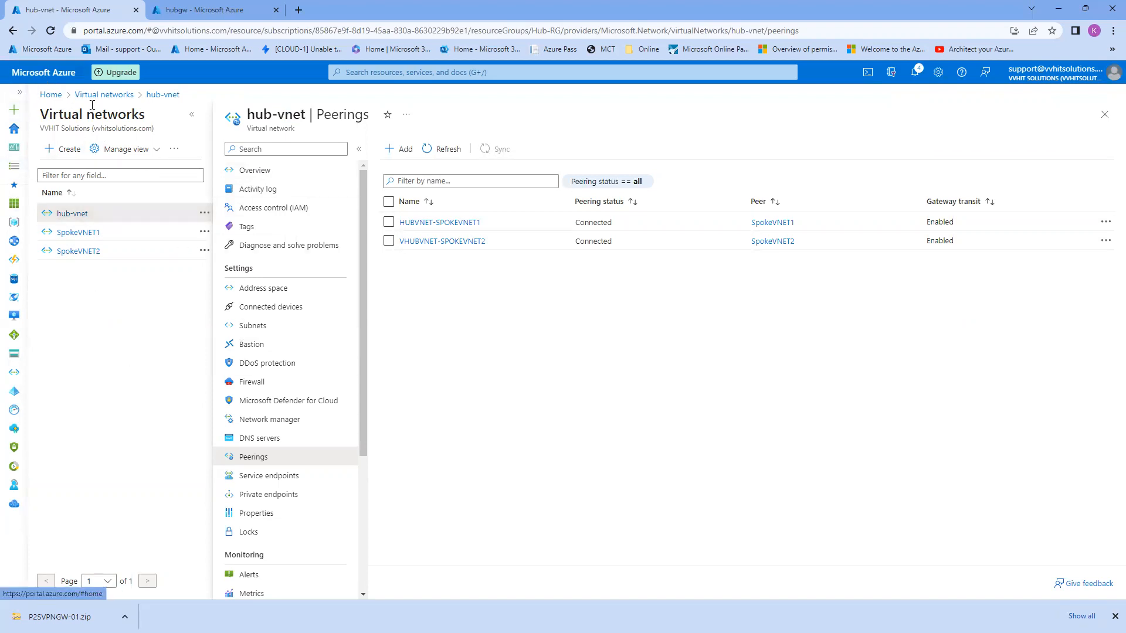
# Copy SPOKEVM1's public IP address from the virtual machines list and start a Remote Desktop connection to it.
pyautogui.click(16, 315)
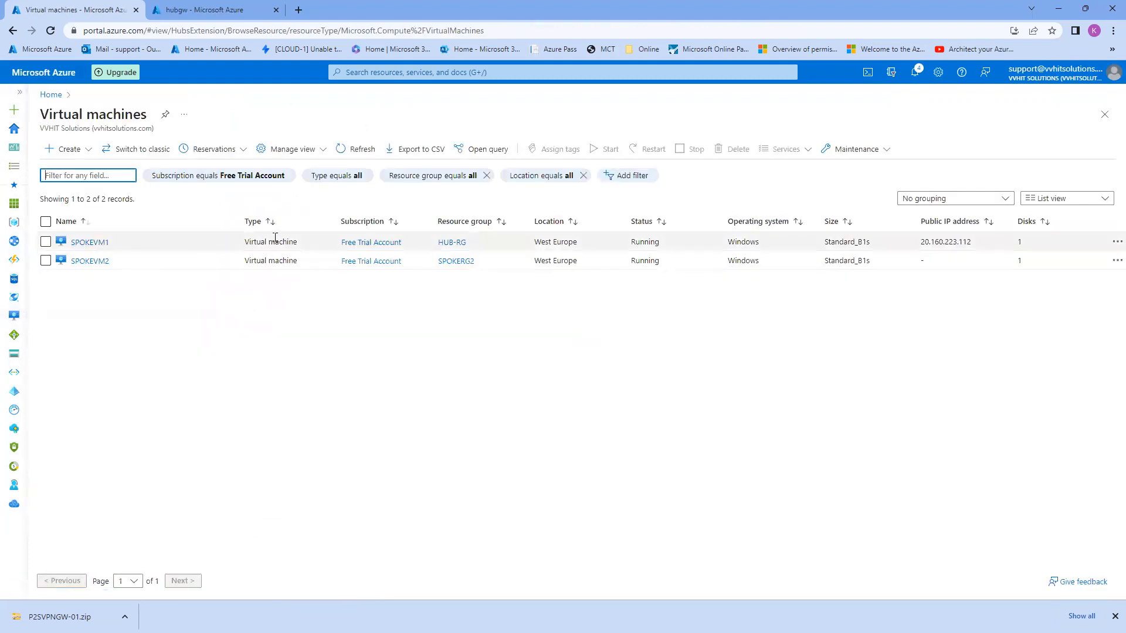
pyautogui.doubleClick(950, 243)
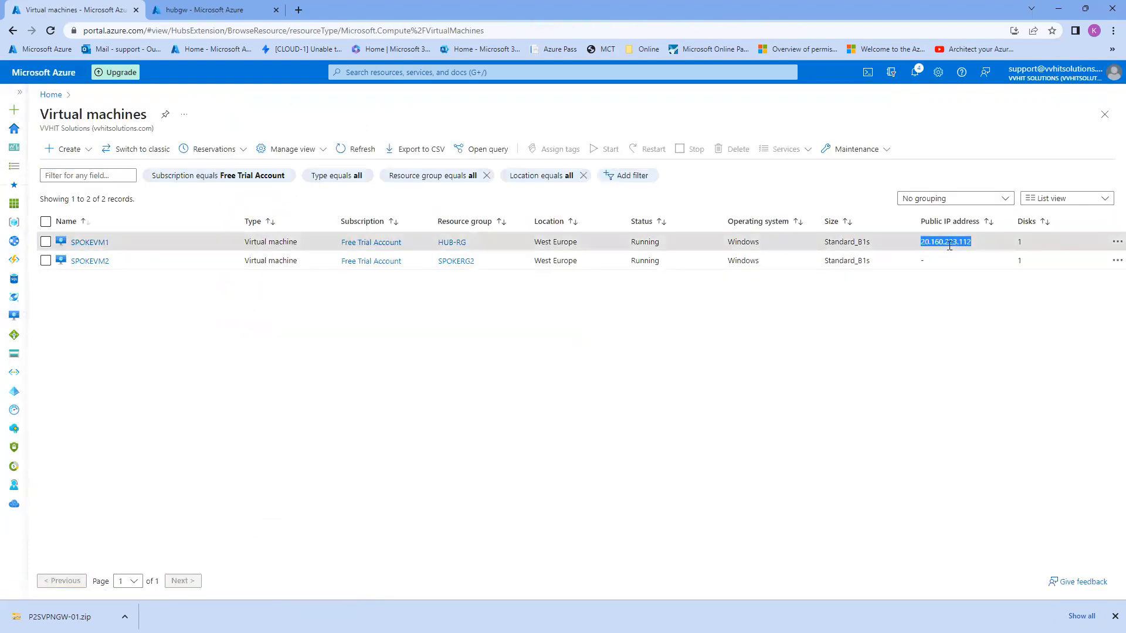
pyautogui.press('super+r')
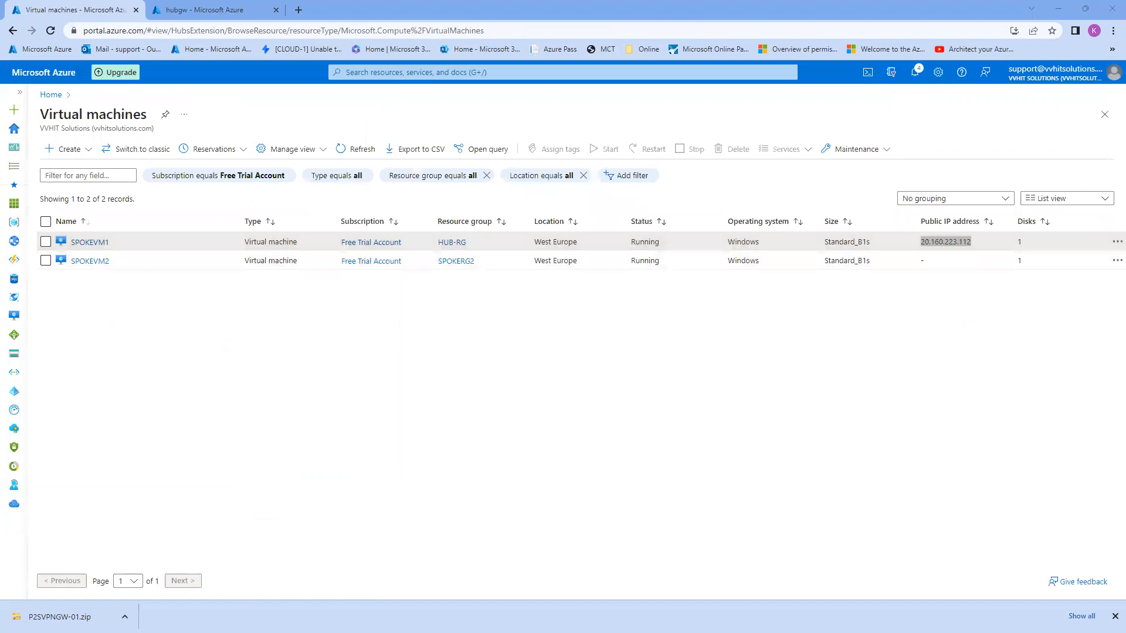
pyautogui.press('Return')
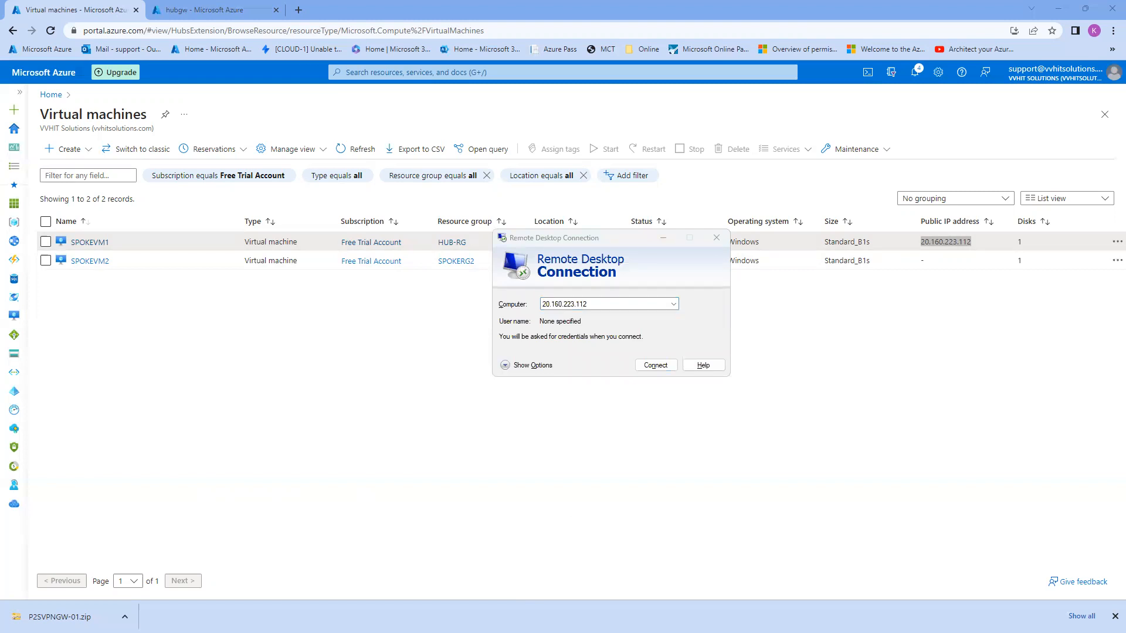
pyautogui.click(662, 368)
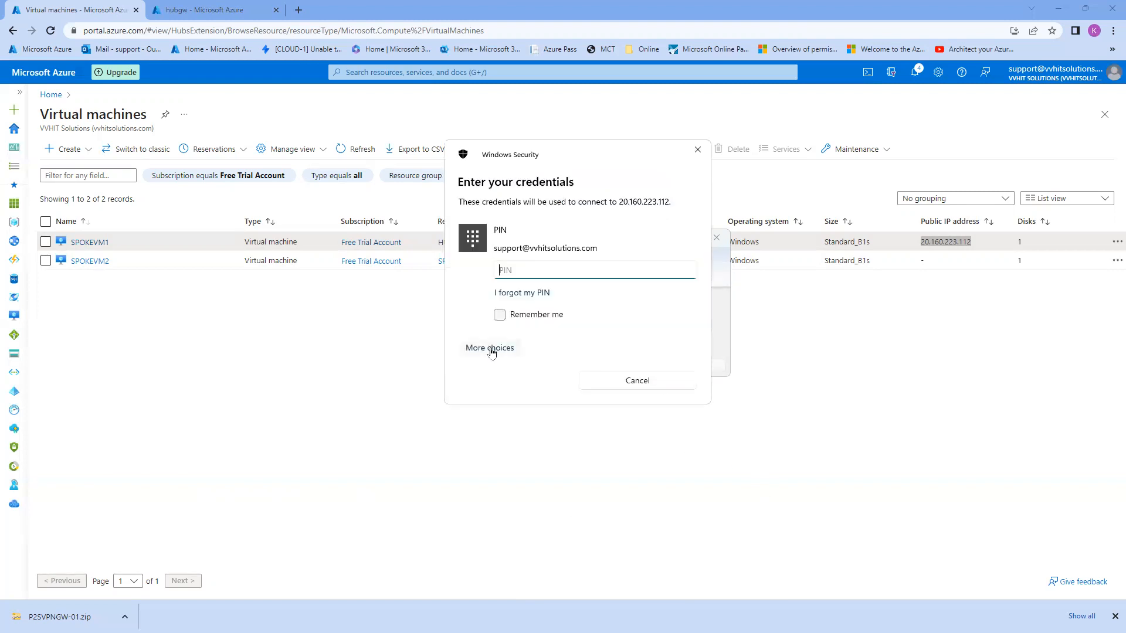
# Sign in to SPOKEVM1 with a different account, .\azureuser, entering the account password, and accept the connection.
pyautogui.click(494, 352)
pyautogui.click(521, 413)
pyautogui.write('.\\azureuser')
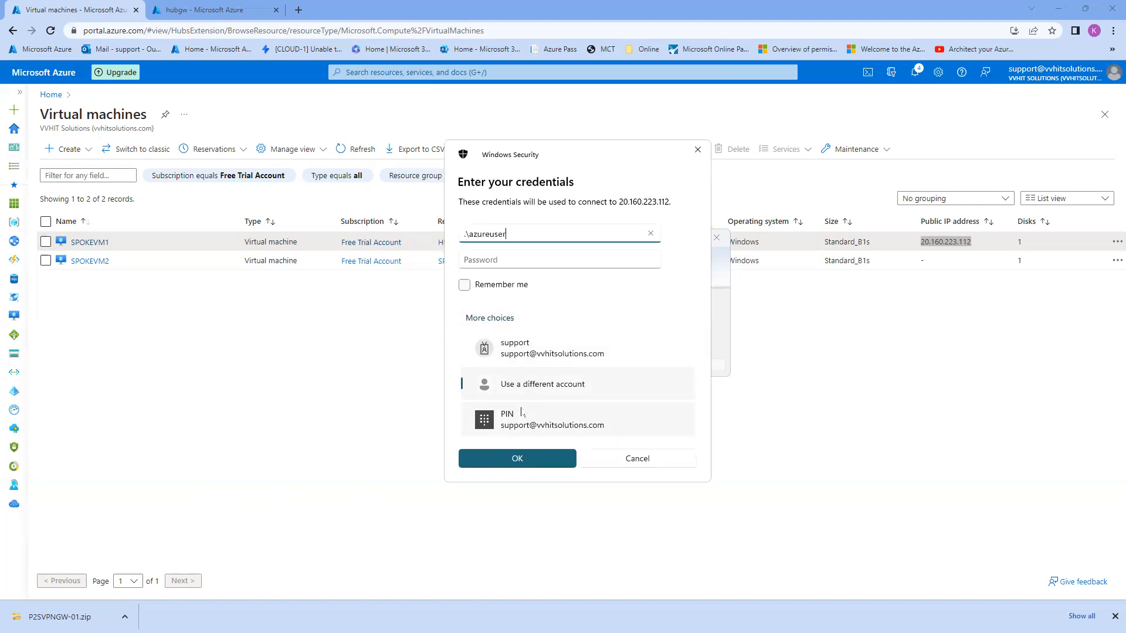
pyautogui.press('Tab')
pyautogui.write('*********')
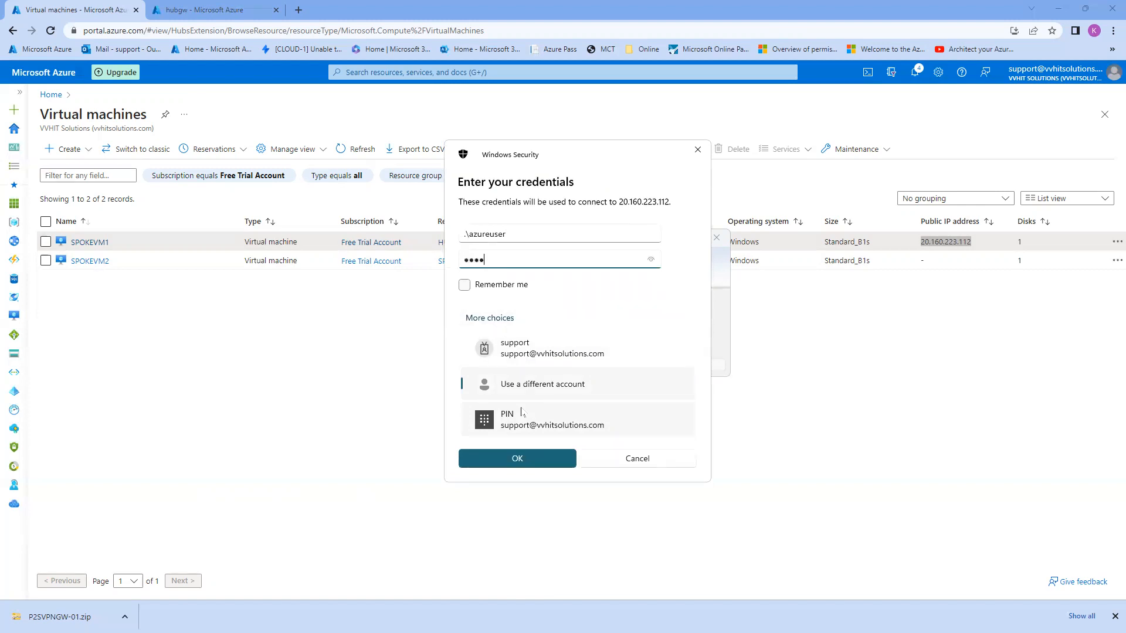
pyautogui.write('**')
pyautogui.press('Return')
pyautogui.press('Return')
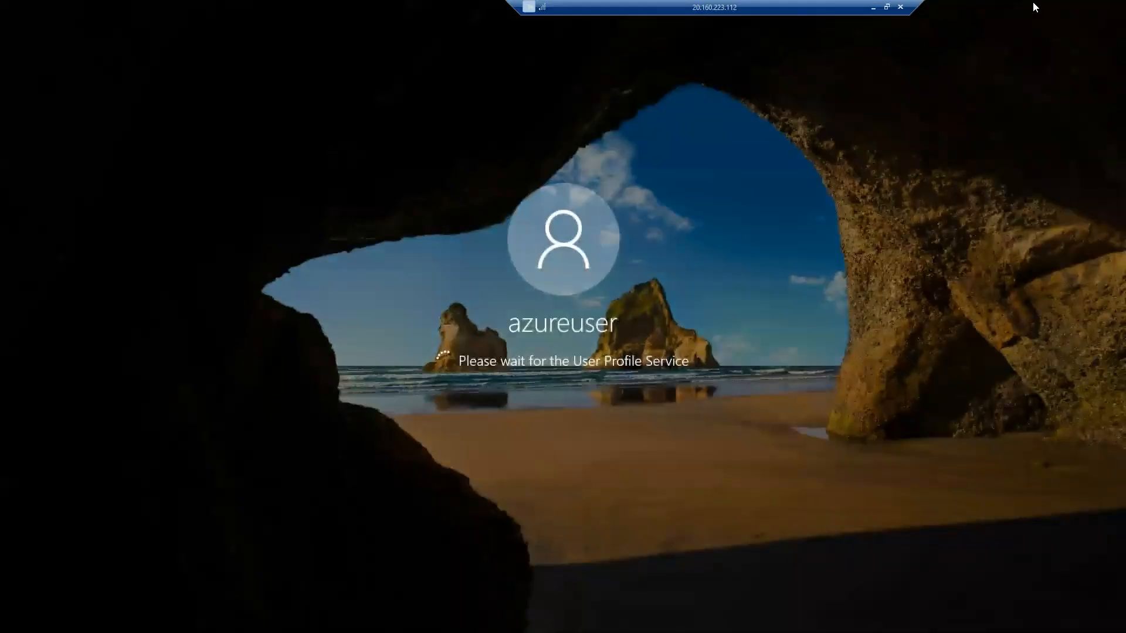
# Switch back to the Azure portal and copy SPOKEVM2's private IP address from its overview.
pyautogui.click(874, 7)
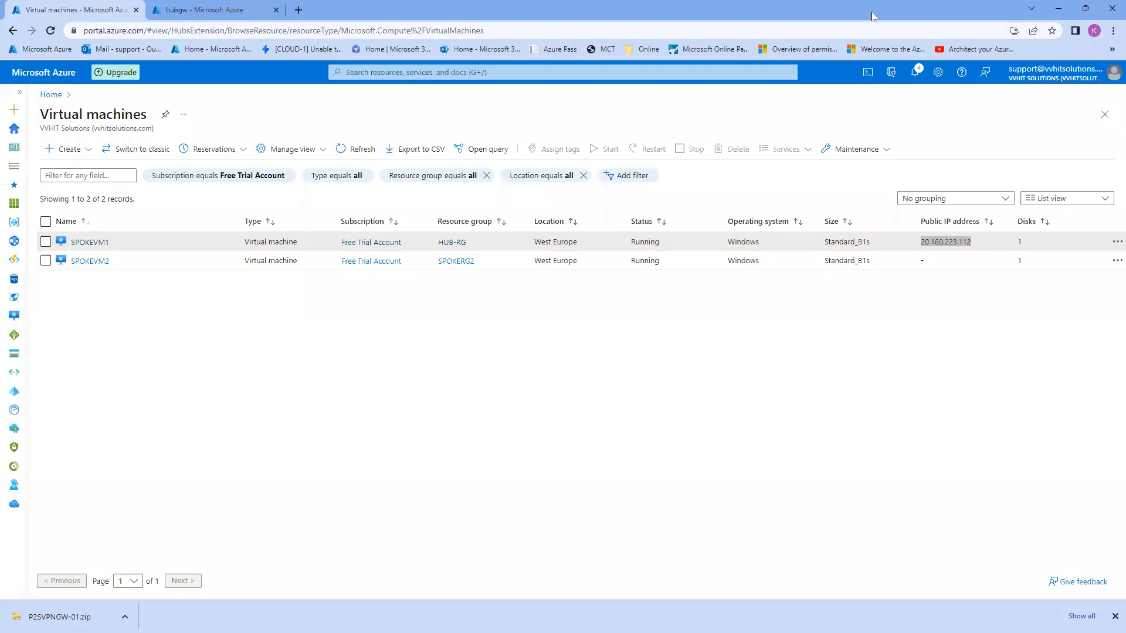
pyautogui.click(90, 262)
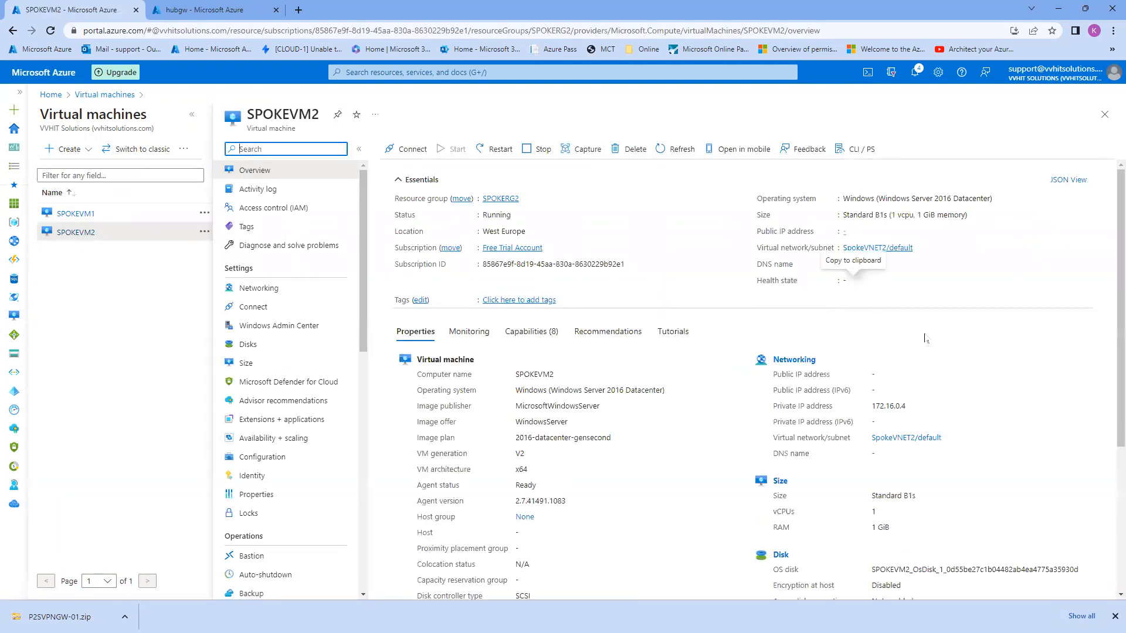
pyautogui.doubleClick(888, 404)
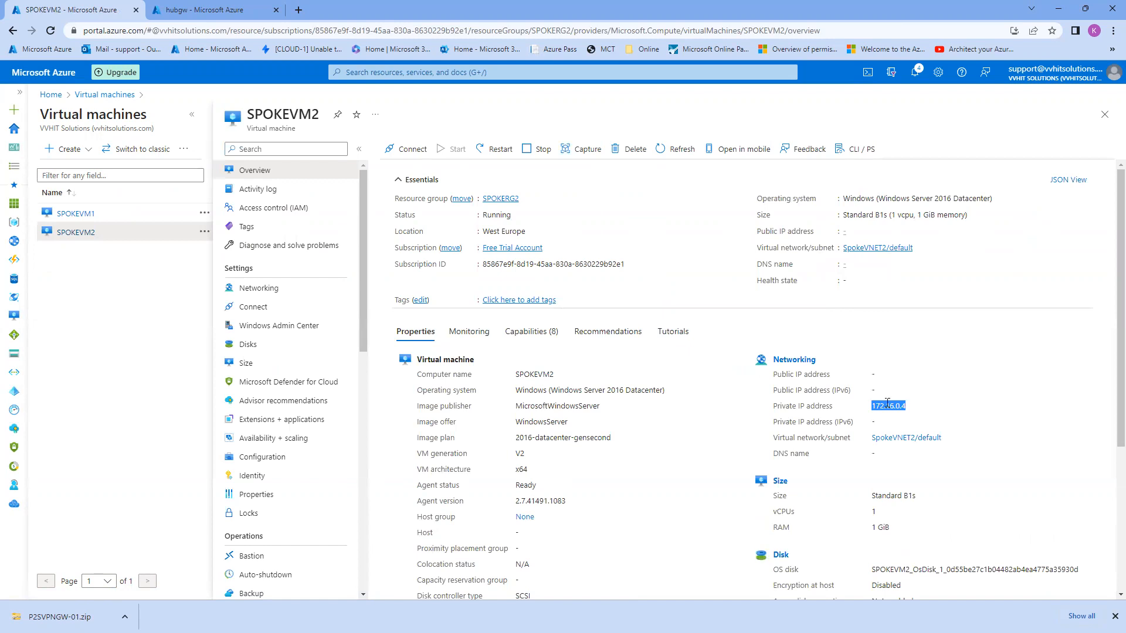
pyautogui.click(601, 392)
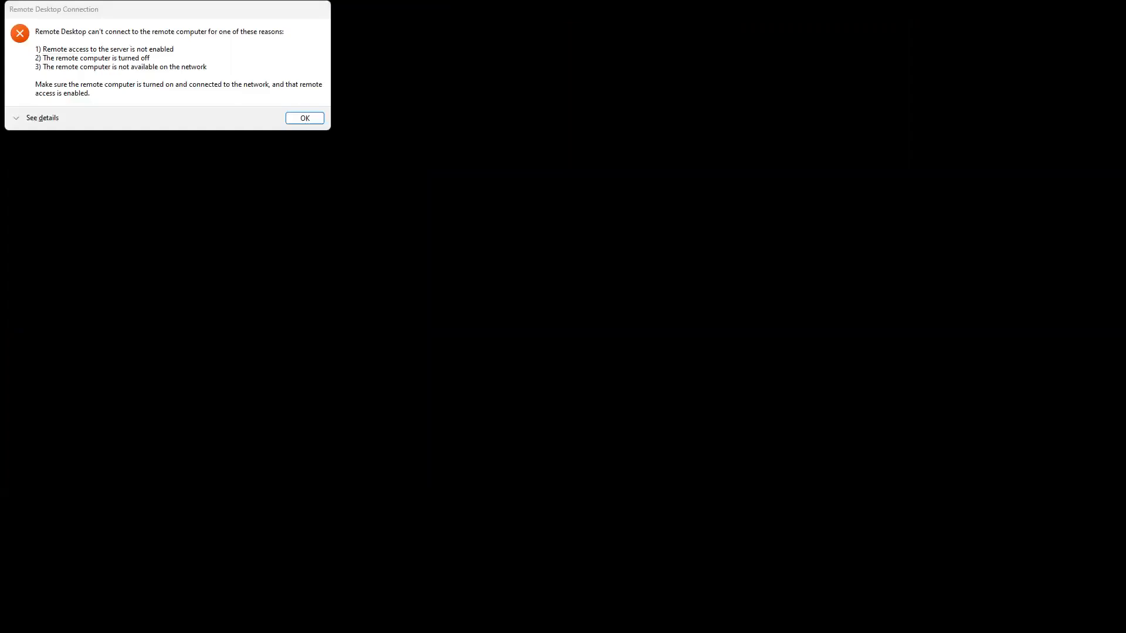
# Close the leftover Remote Desktop attempt to 10.0.0.4 and prepare a connection to 172.16.0.4 inside the SPOKEVM1 session.
pyautogui.click(316, 120)
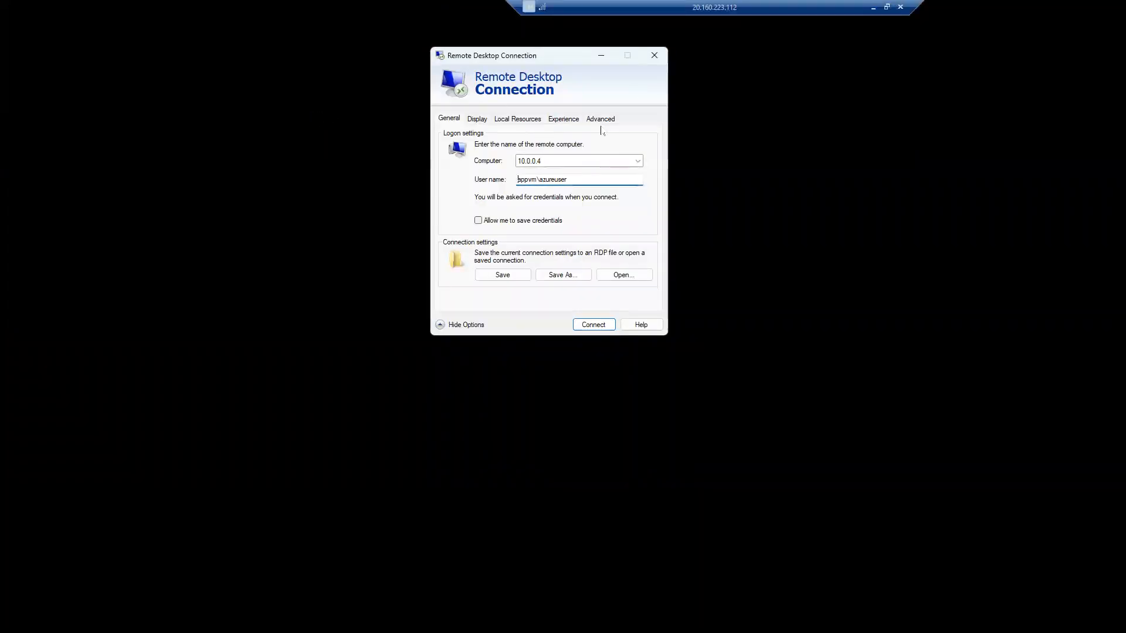
pyautogui.click(655, 52)
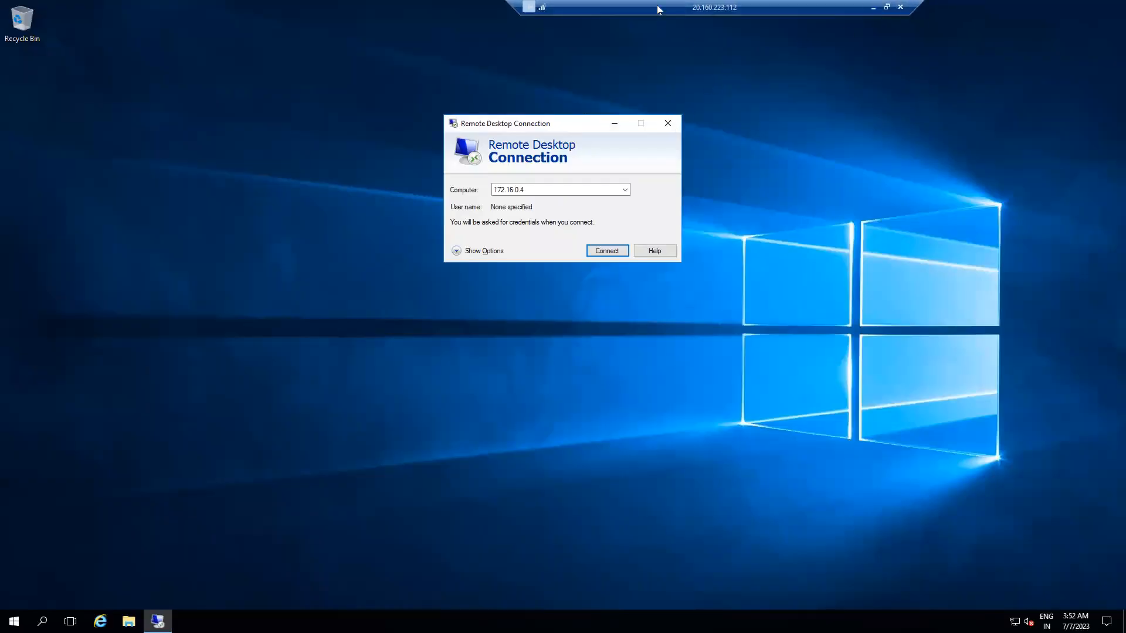
pyautogui.moveTo(658, 9); pyautogui.dragTo(548, 9)
# Run the hostname command in a command prompt on the remote machine to check its name, and close the prompt.
pyautogui.click(14, 621)
pyautogui.write('c')
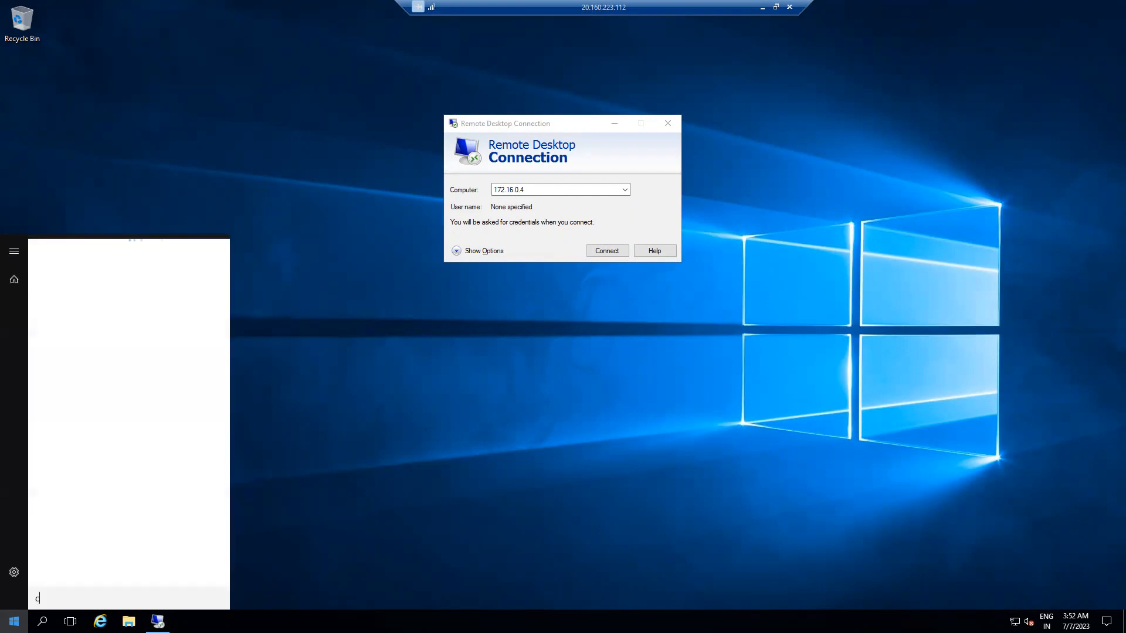
pyautogui.write('md')
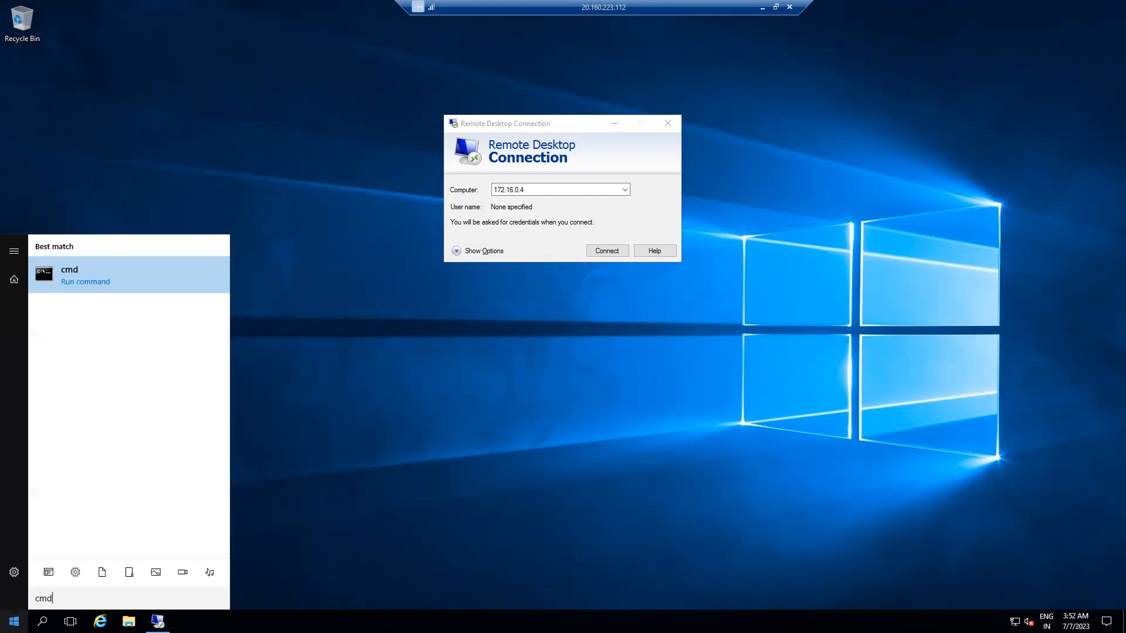
pyautogui.press('Return')
pyautogui.write('hostname')
pyautogui.press('Return')
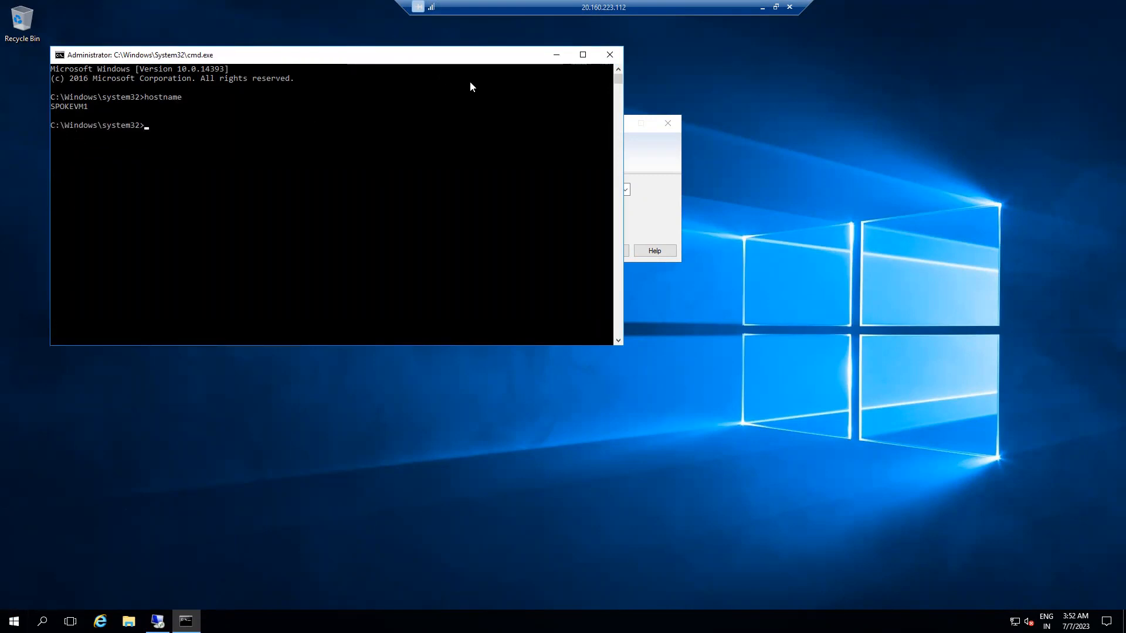
pyautogui.click(609, 55)
# Compare the Remote Desktop target with SPOKEVM2's private IP address in the portal and connect to 172.16.0.4 from SPOKEVM1.
pyautogui.doubleClick(542, 190)
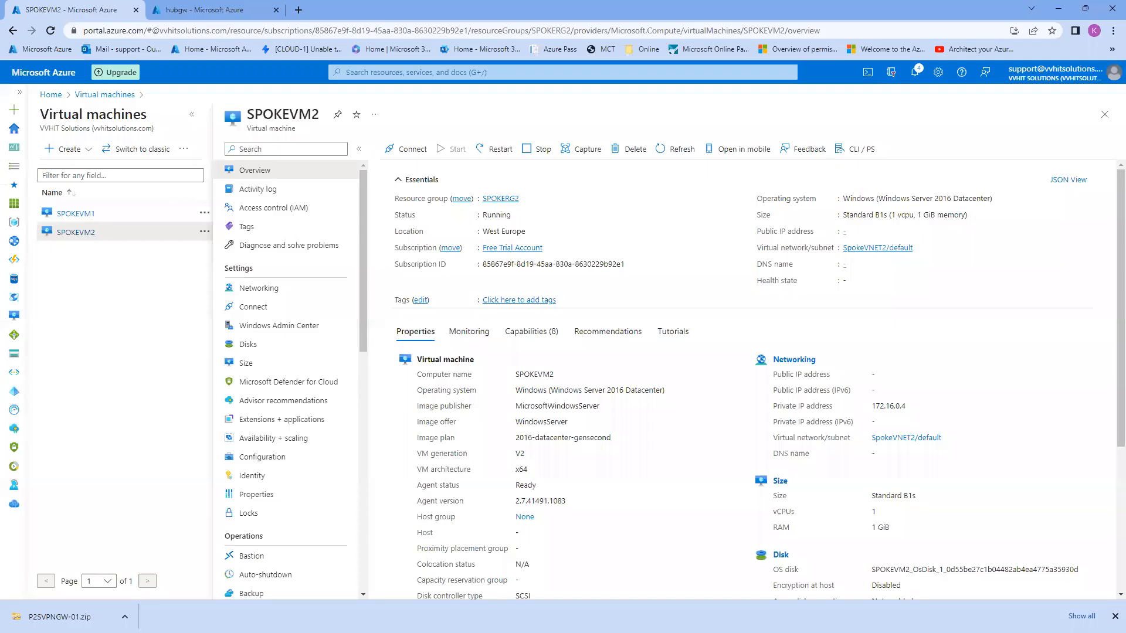
pyautogui.doubleClick(880, 402)
pyautogui.hotkey('alt', 'Tab')
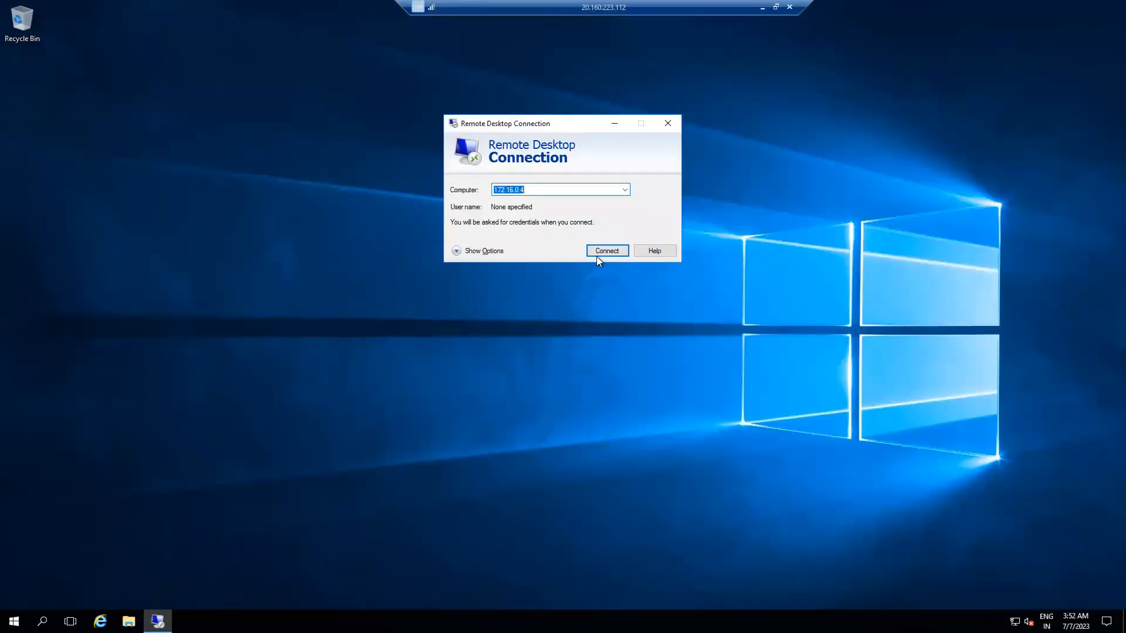
pyautogui.click(605, 252)
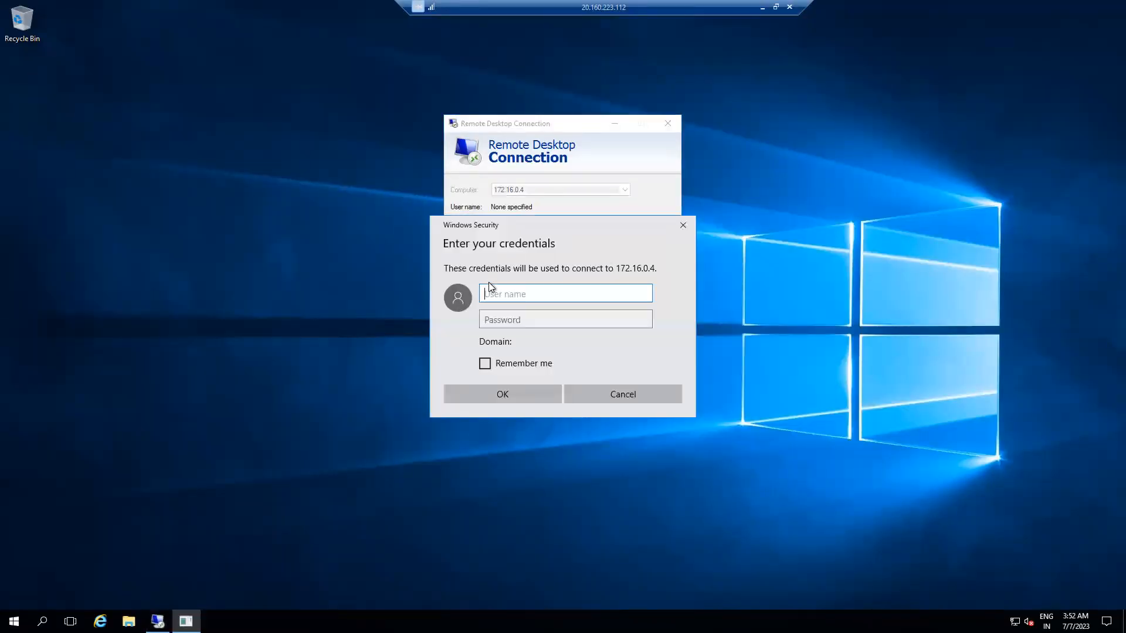
# Submit the user name azureuser and the account password to sign in to SPOKEVM2.
pyautogui.moveTo(533, 227); pyautogui.dragTo(738, 103)
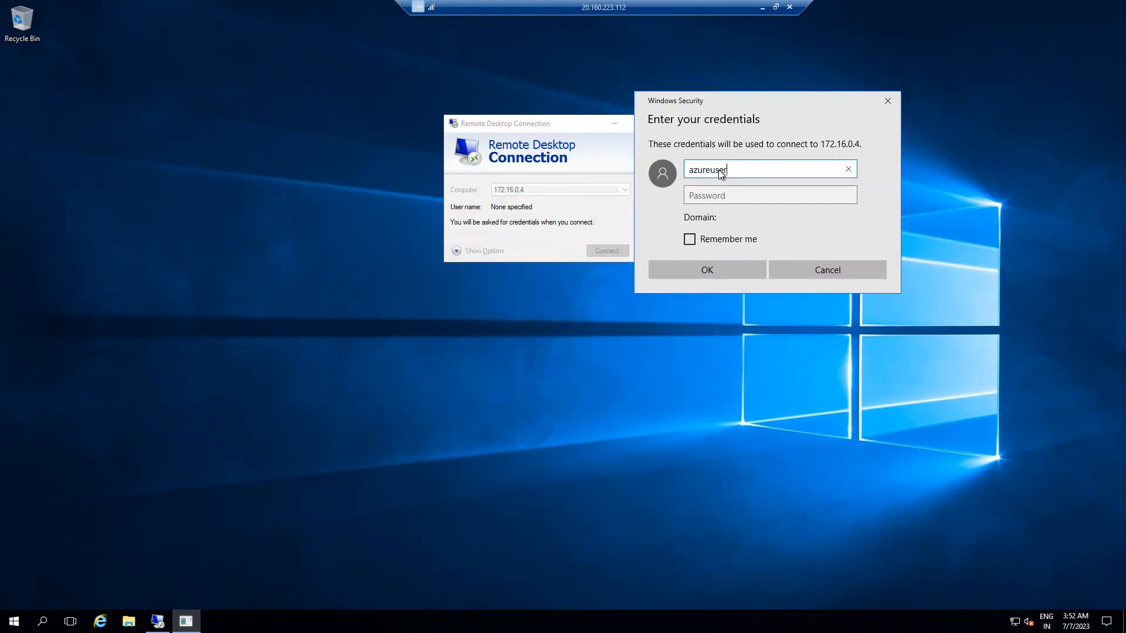
pyautogui.press('Tab')
pyautogui.write('********')
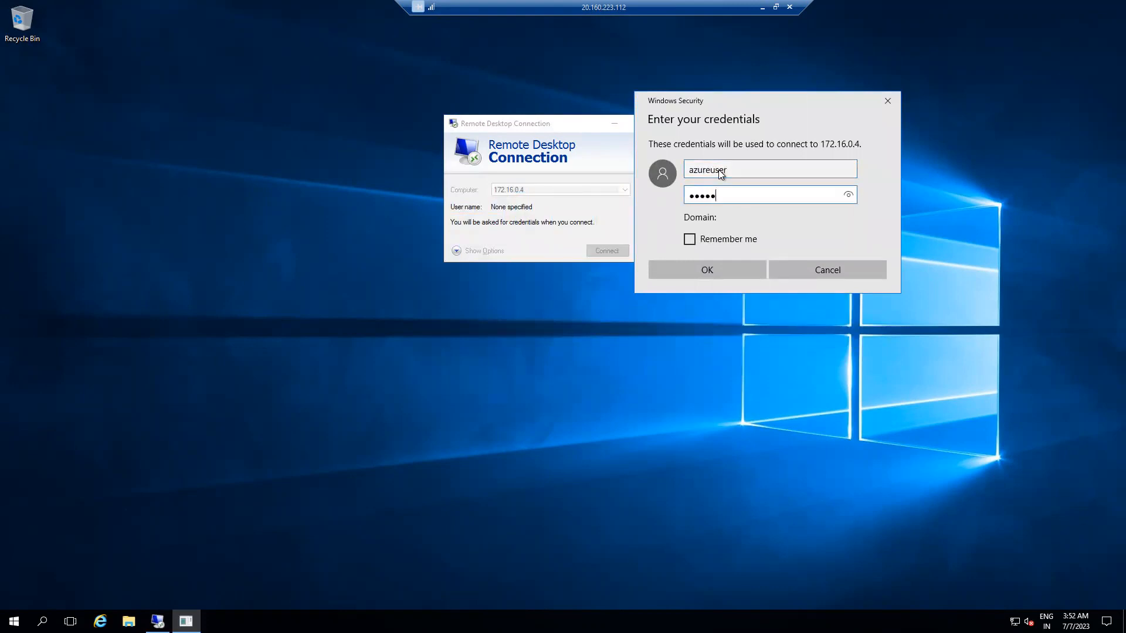
pyautogui.write('*')
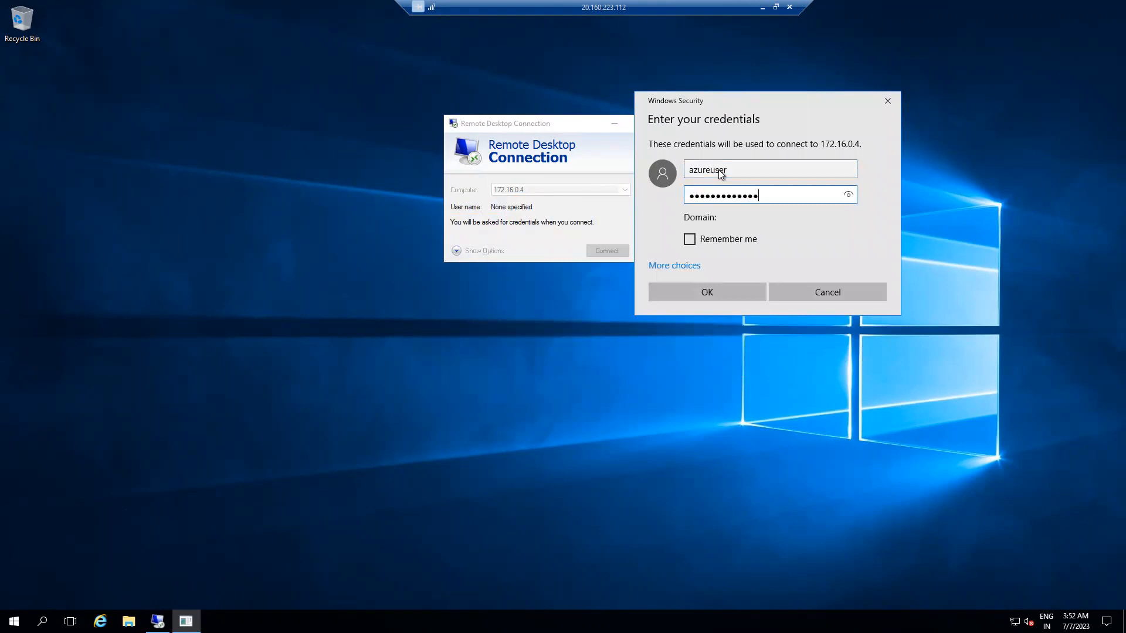
pyautogui.press('Return')
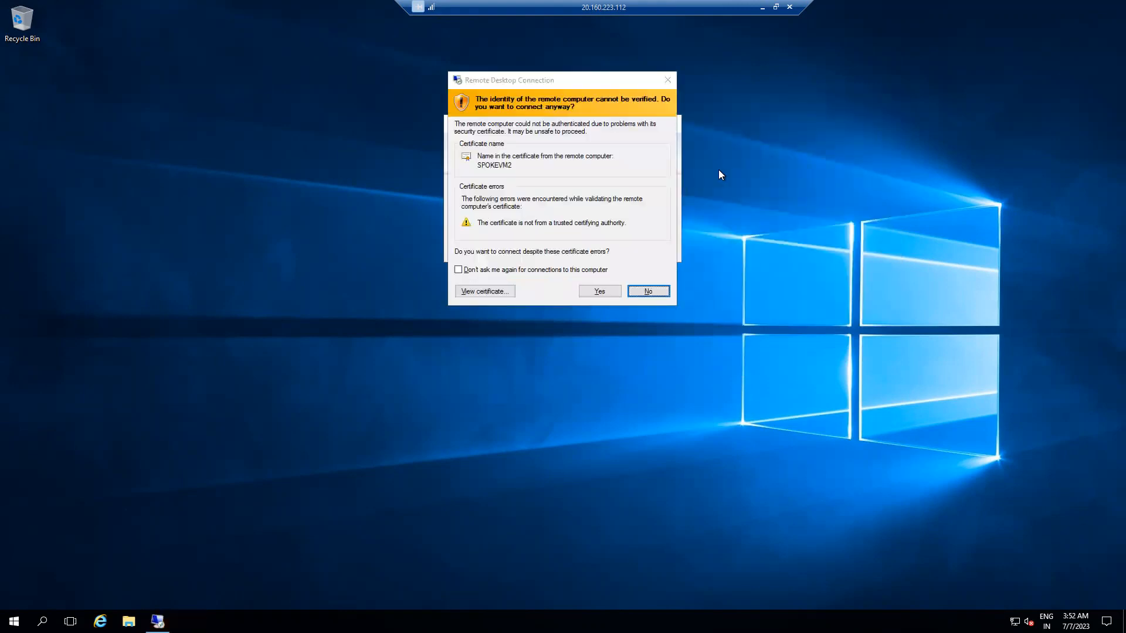
# Accept SPOKEVM2's untrusted certificate to complete the Remote Desktop connection, and minimize the 20.160.223.112 session to return to the Azure portal.
pyautogui.click(604, 290)
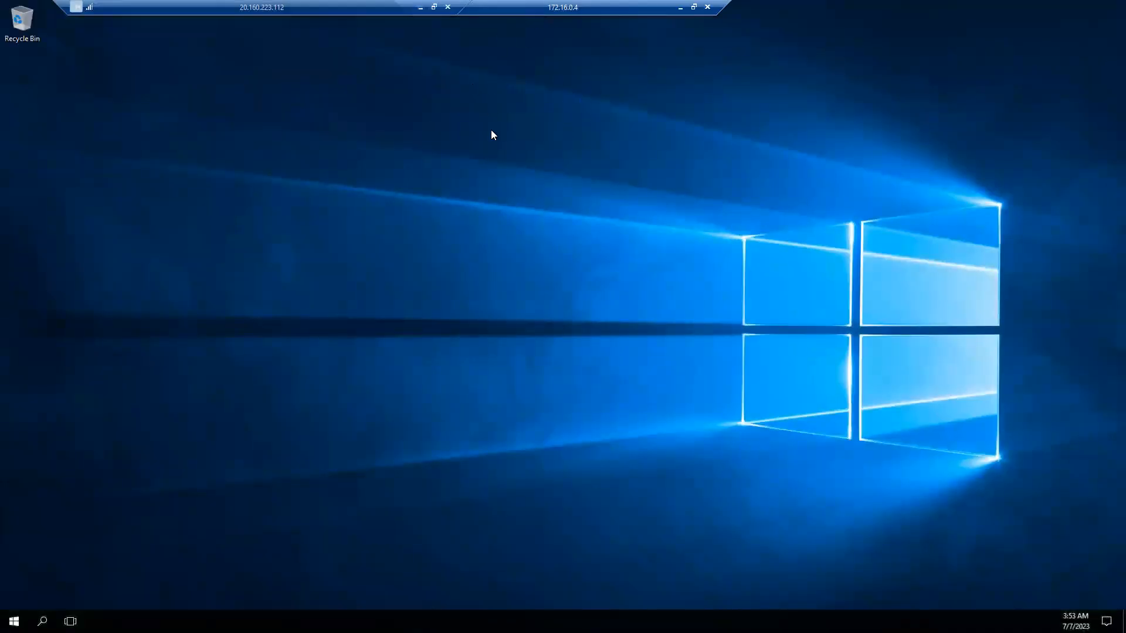
pyautogui.click(421, 7)
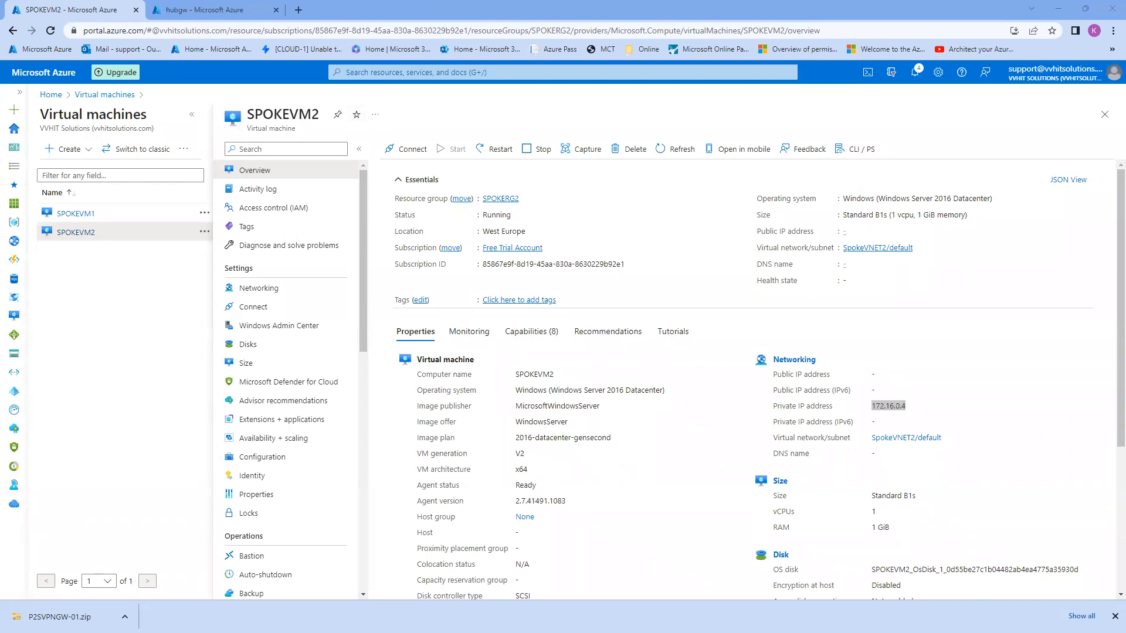
# Review the hub-and-spoke diagram in Paint, and examine SPOKEVM2's networking settings in the Azure portal.
pyautogui.hotkey('alt', 'Tab')
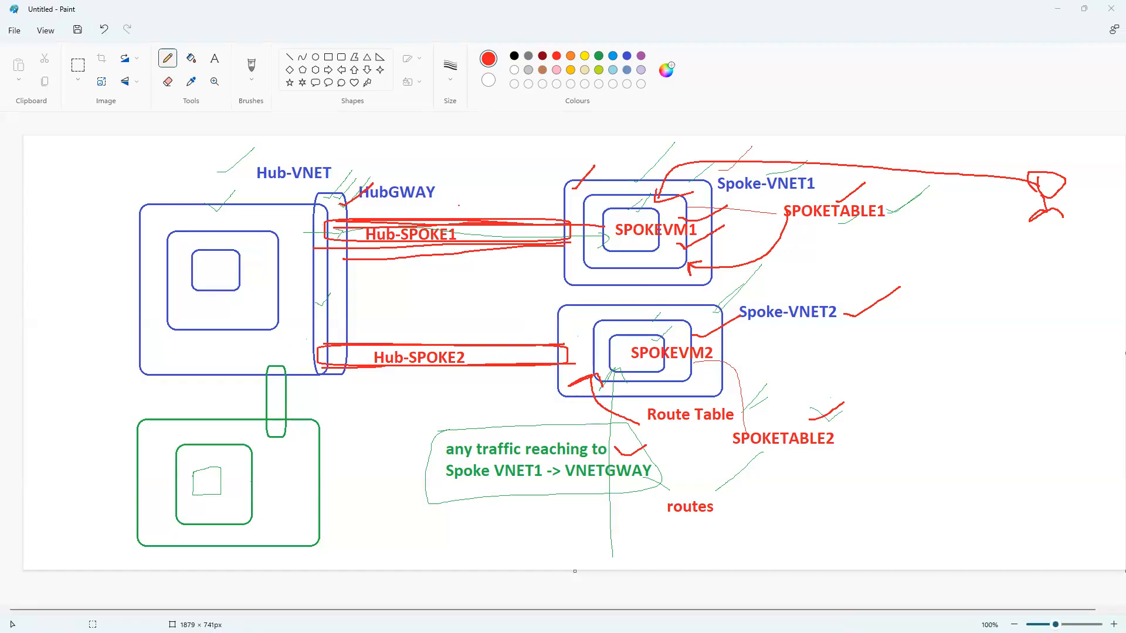
pyautogui.click(1058, 9)
pyautogui.click(328, 291)
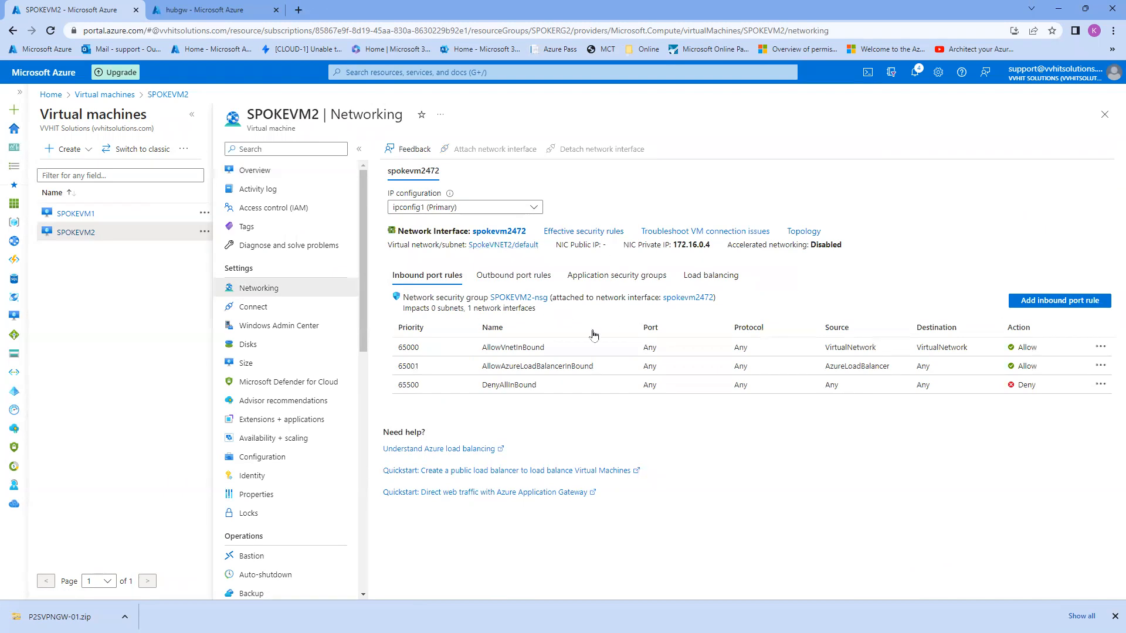
pyautogui.scroll(-3, 363, 304)
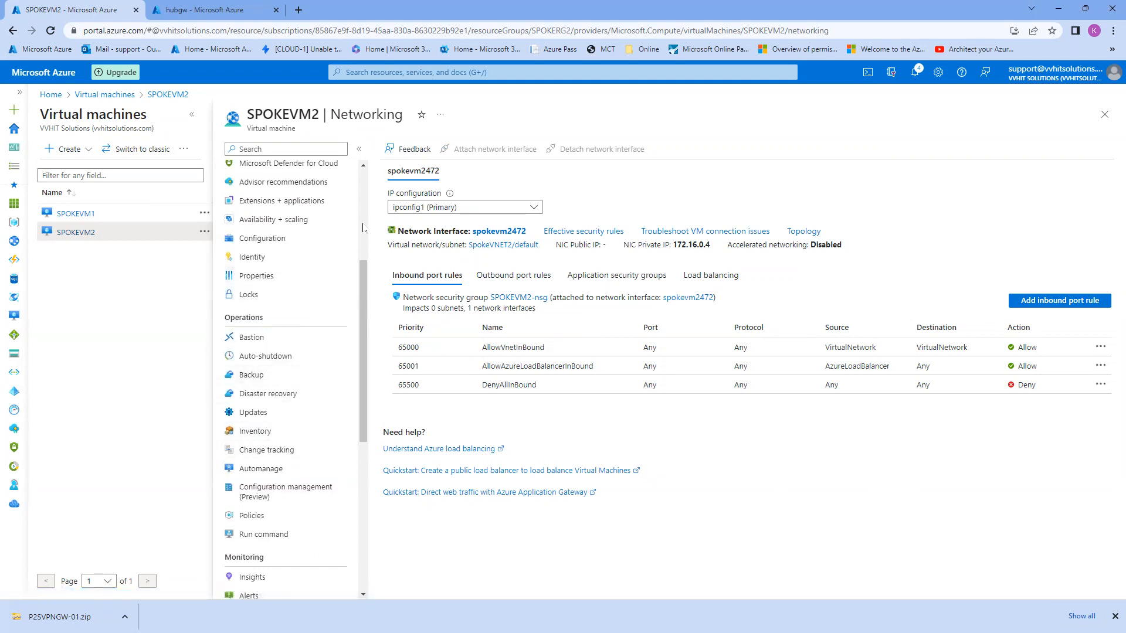
pyautogui.scroll(4, 363, 228)
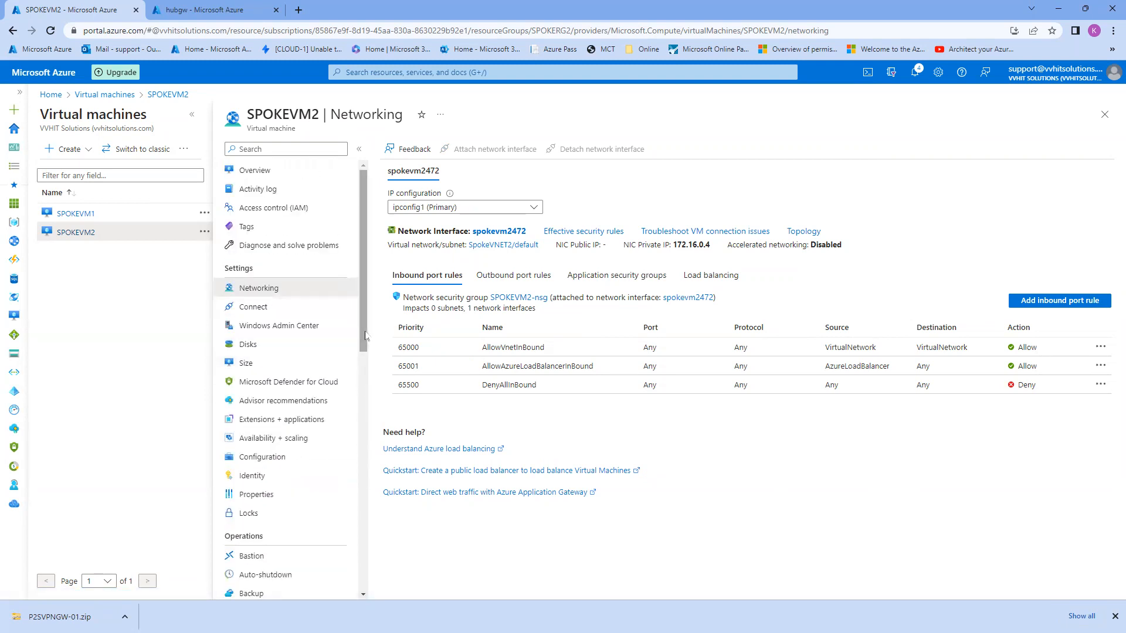
pyautogui.scroll(-2, 367, 396)
pyautogui.scroll(2, 367, 397)
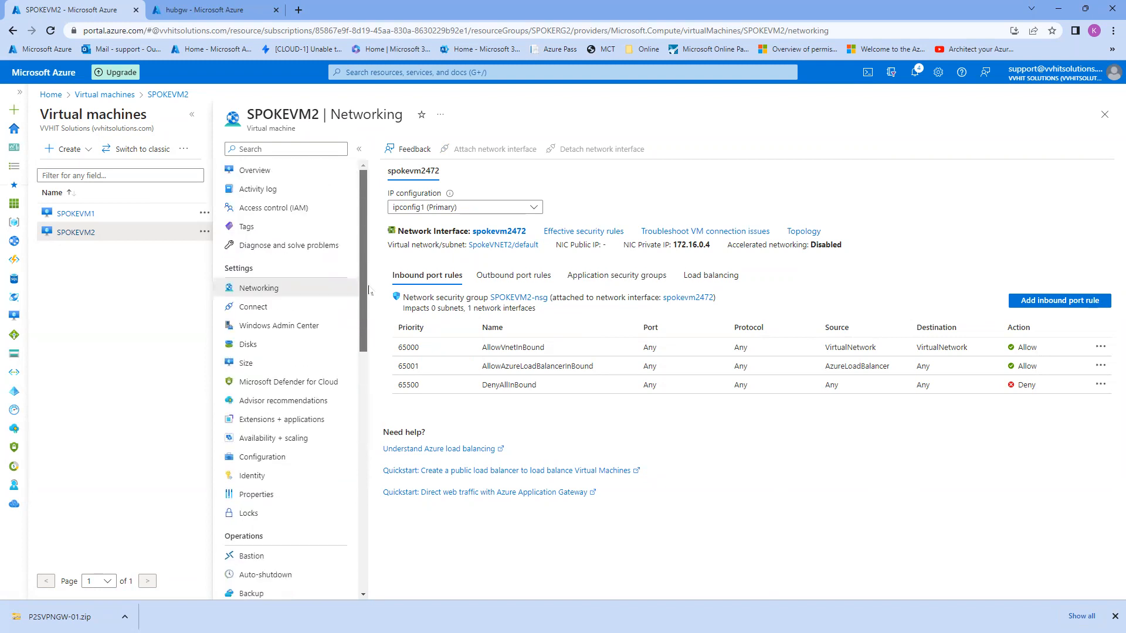